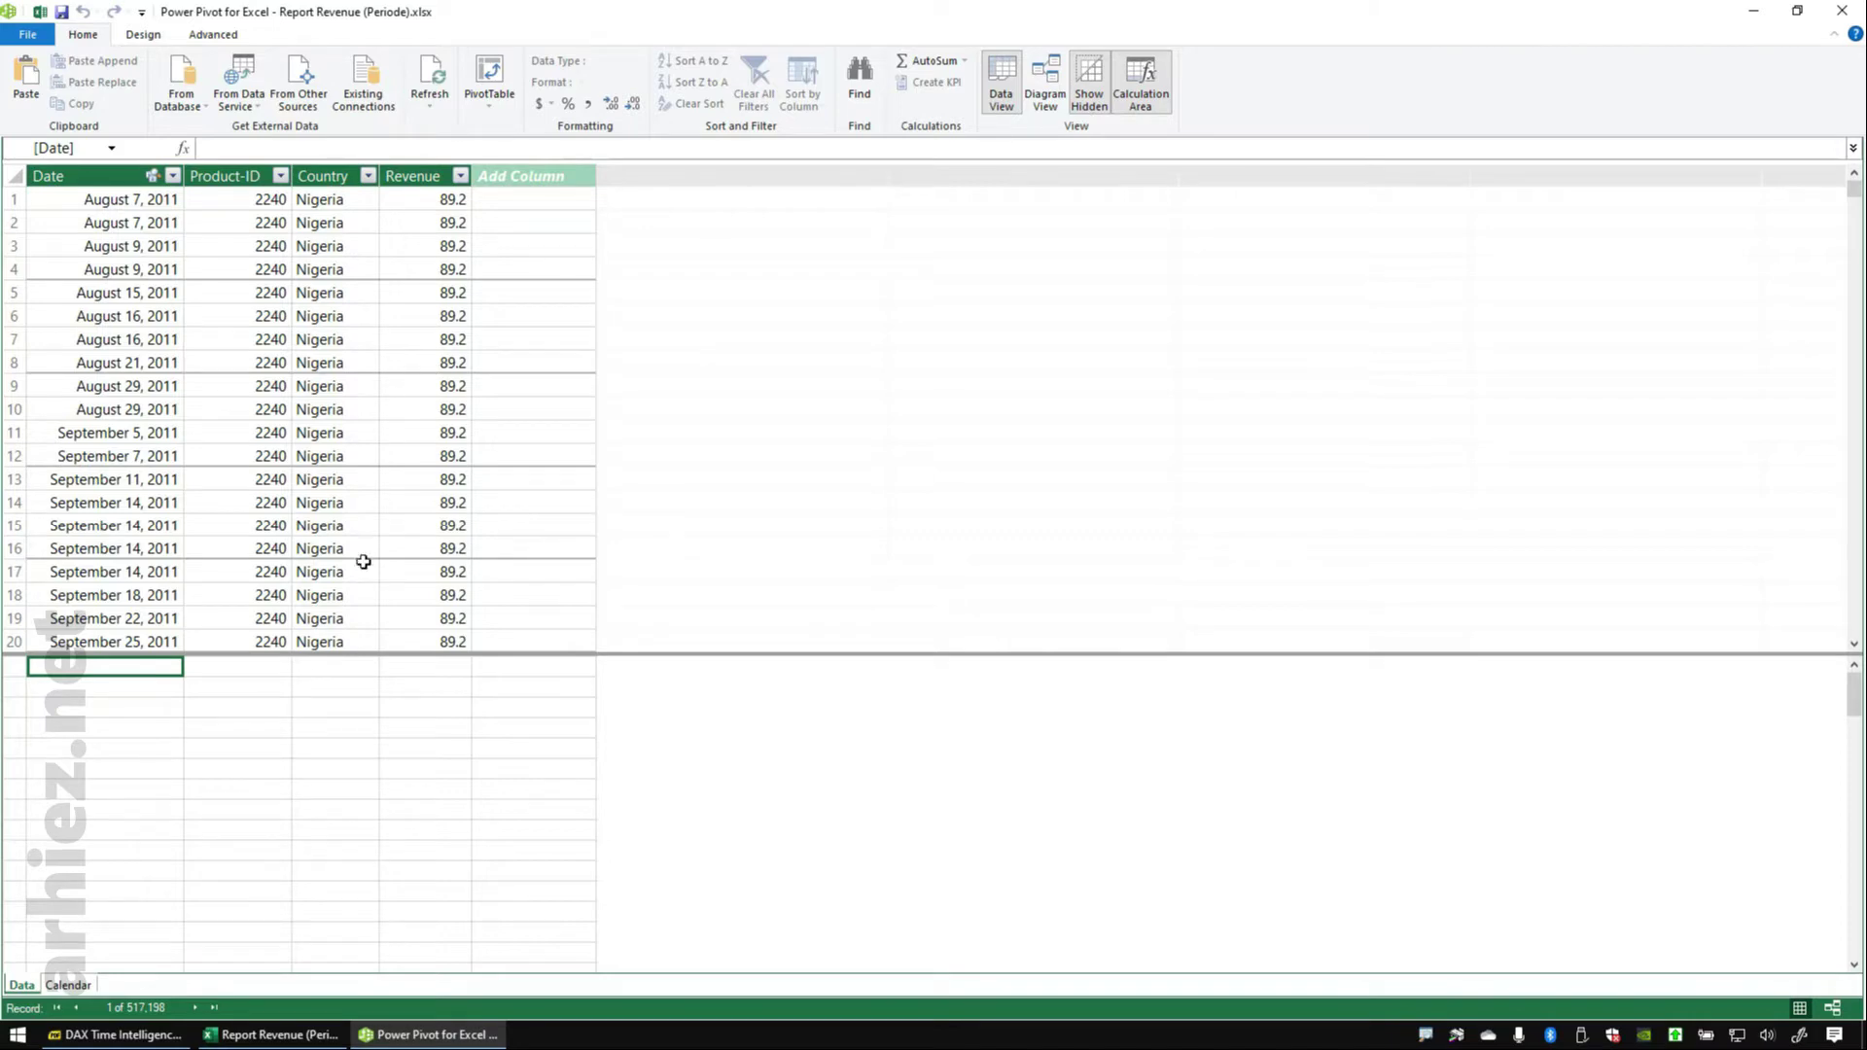
- Examine the Calendar table and the relationship between the Data and Calendar tables in the model diagram
left_click(83, 986)
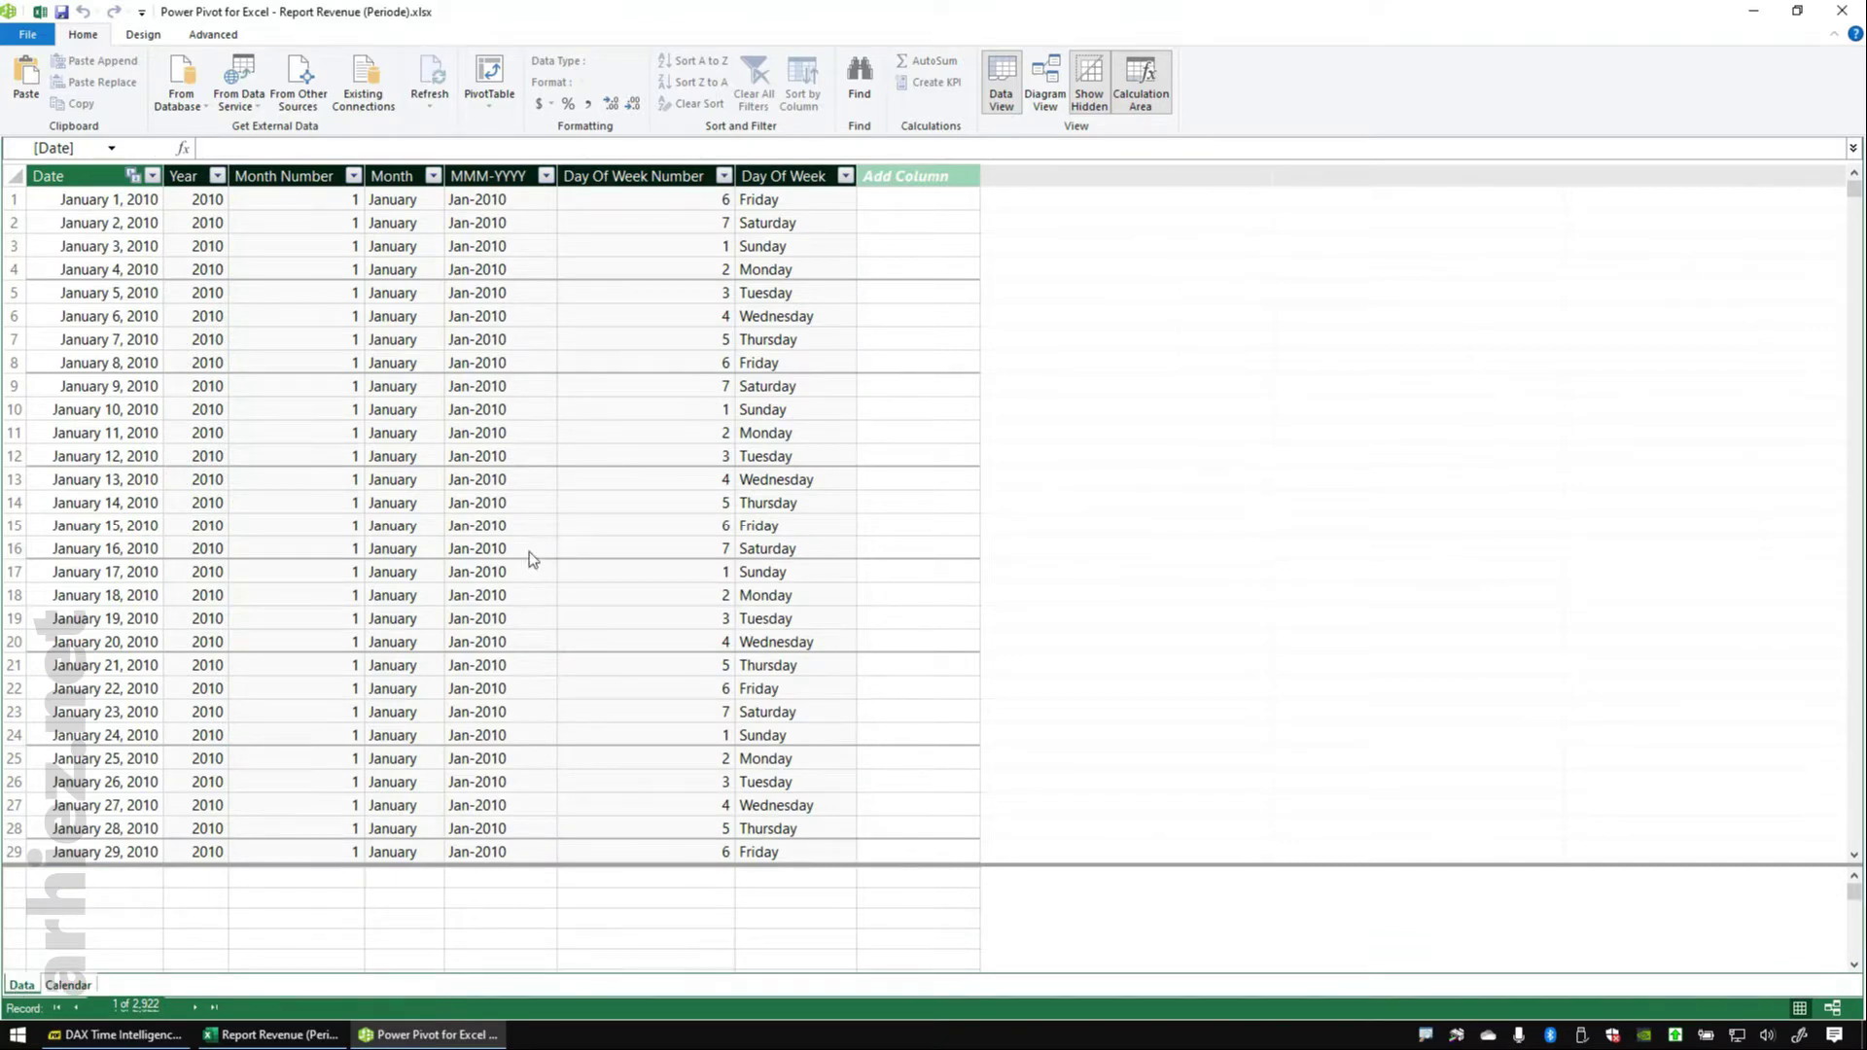
left_click(20, 985)
left_click(1047, 97)
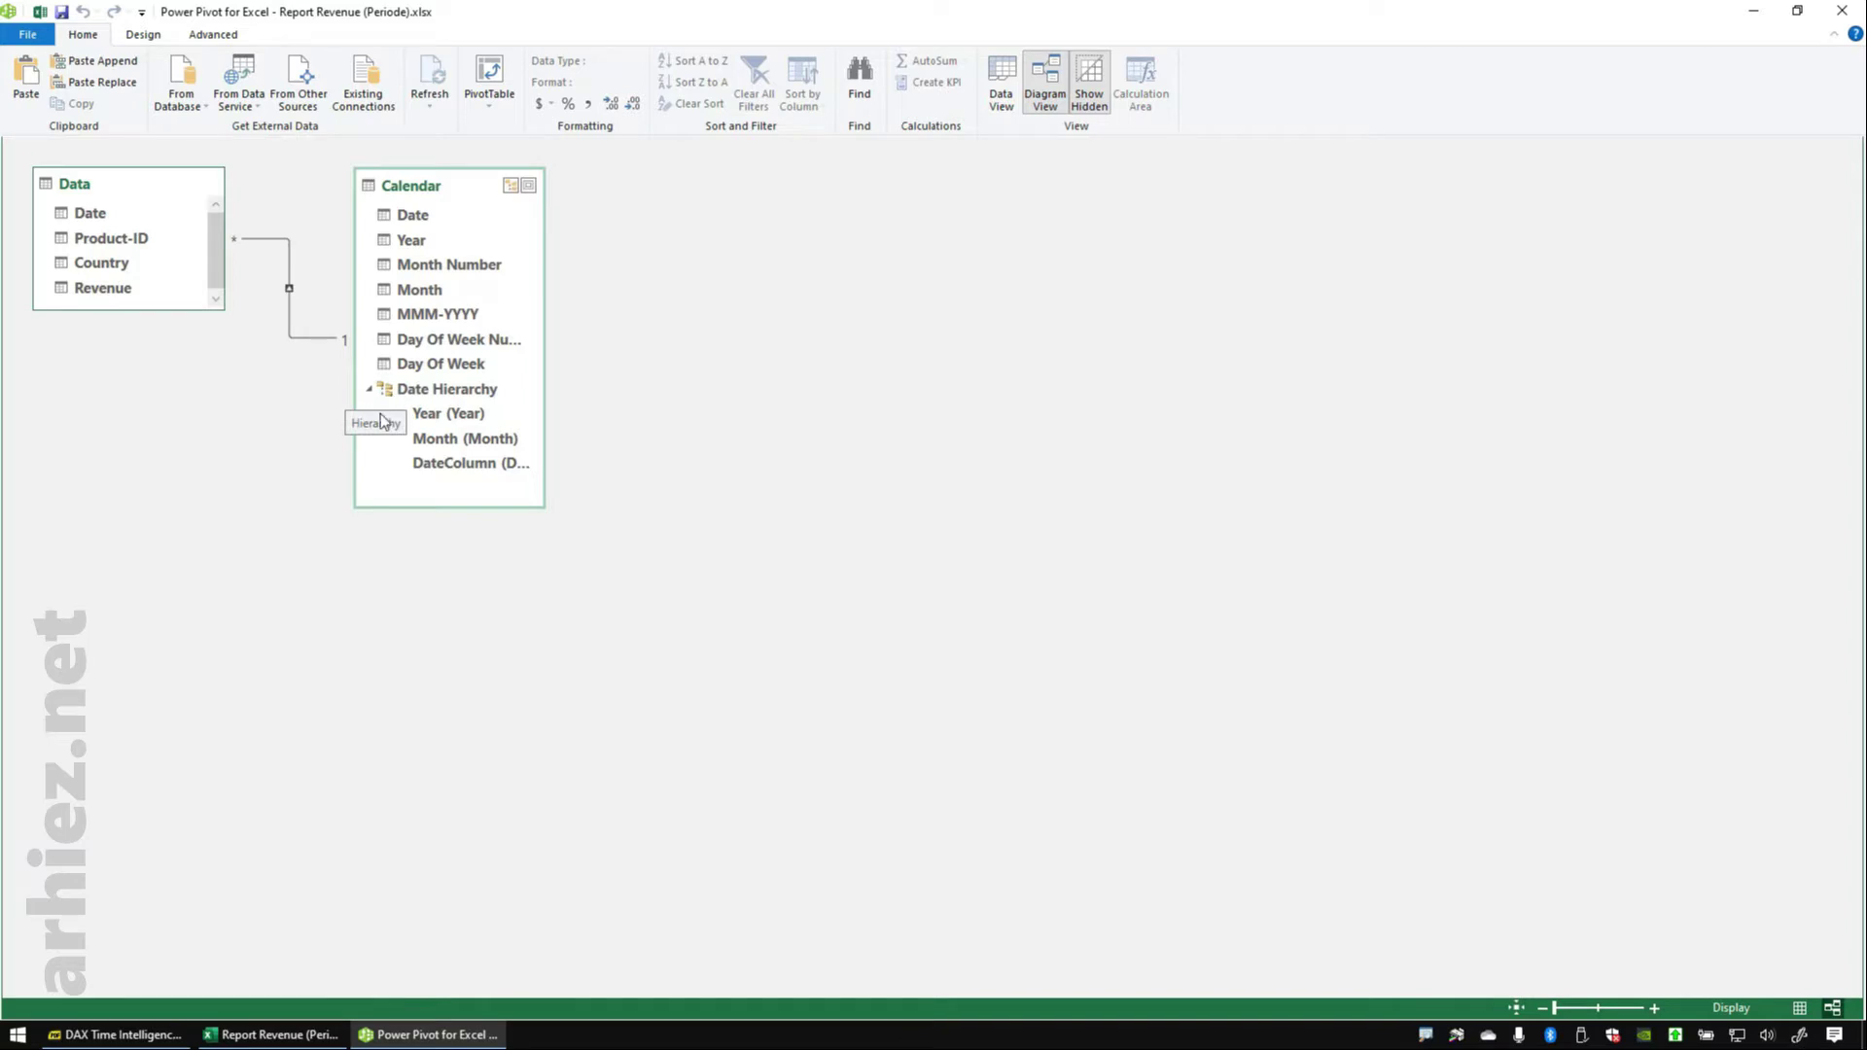
left_click(1000, 85)
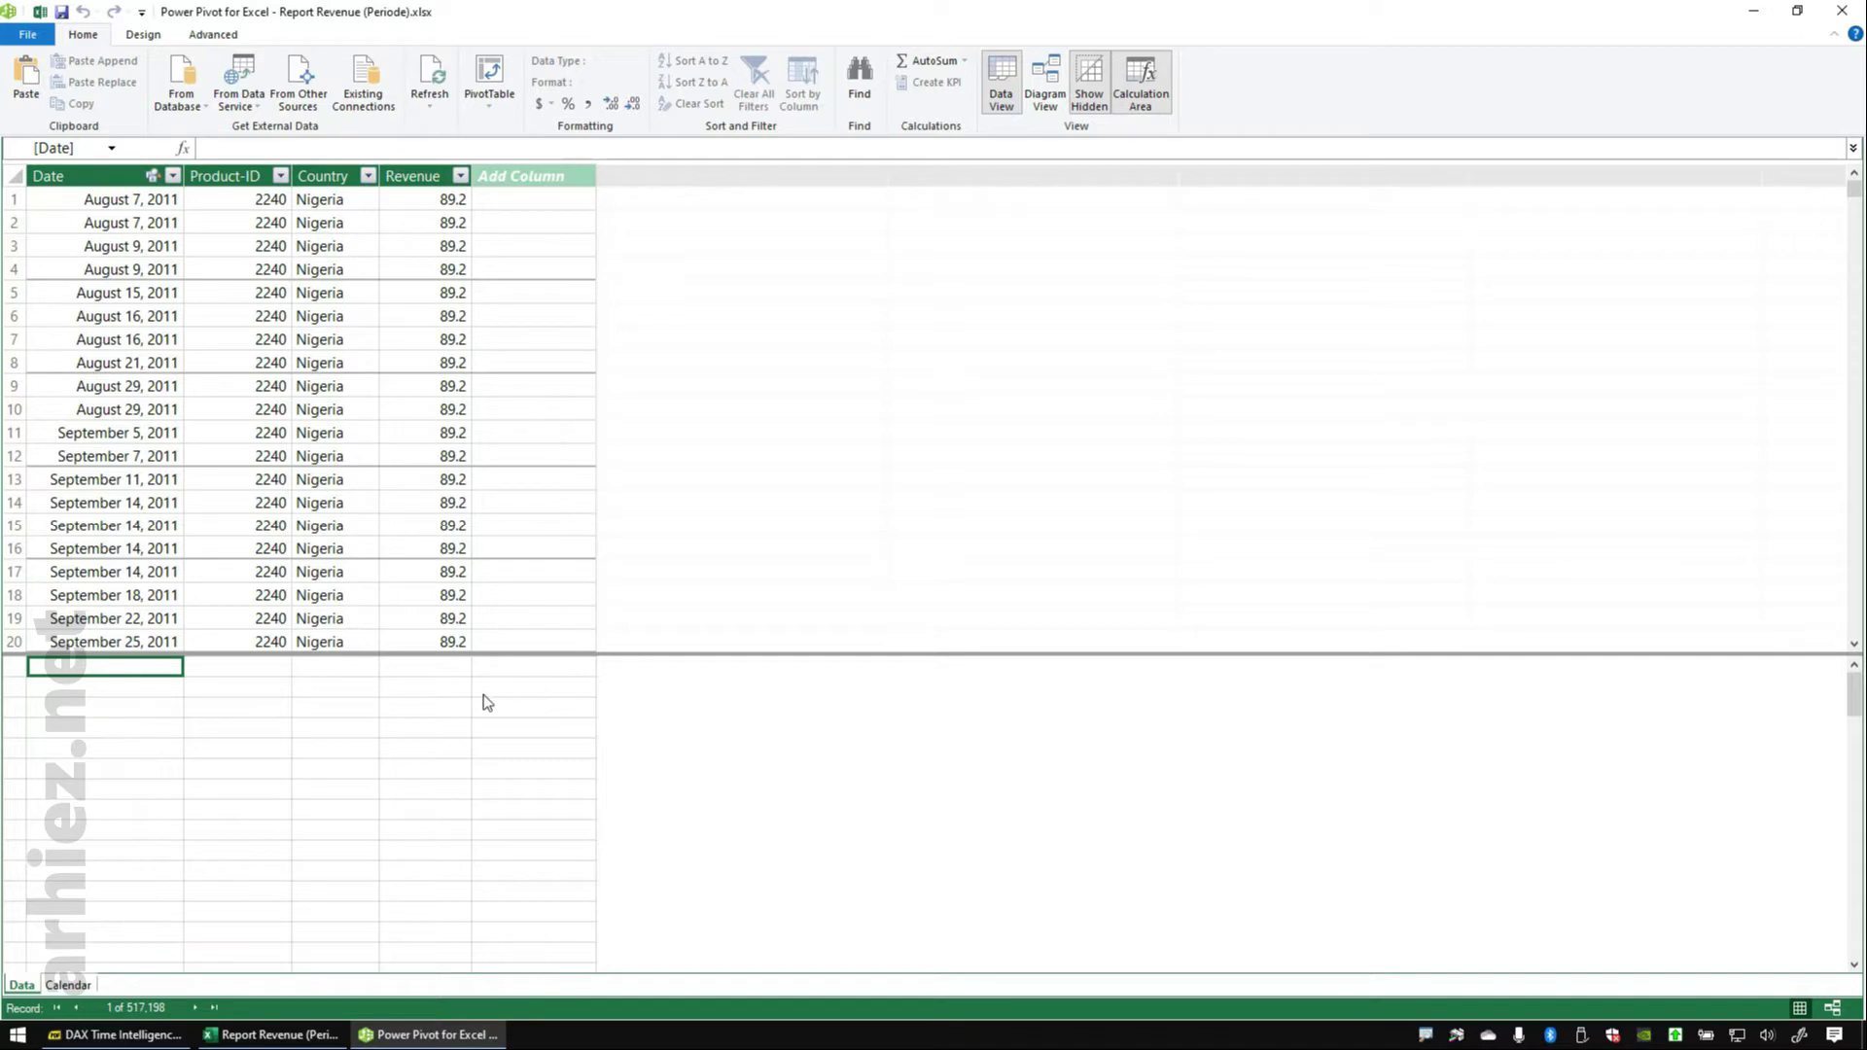
- Widen the Revenue column and add the measure GT Revenue:=SUM(Data[Revenue]) beneath it, formatted with a thousands separator
left_click(433, 692)
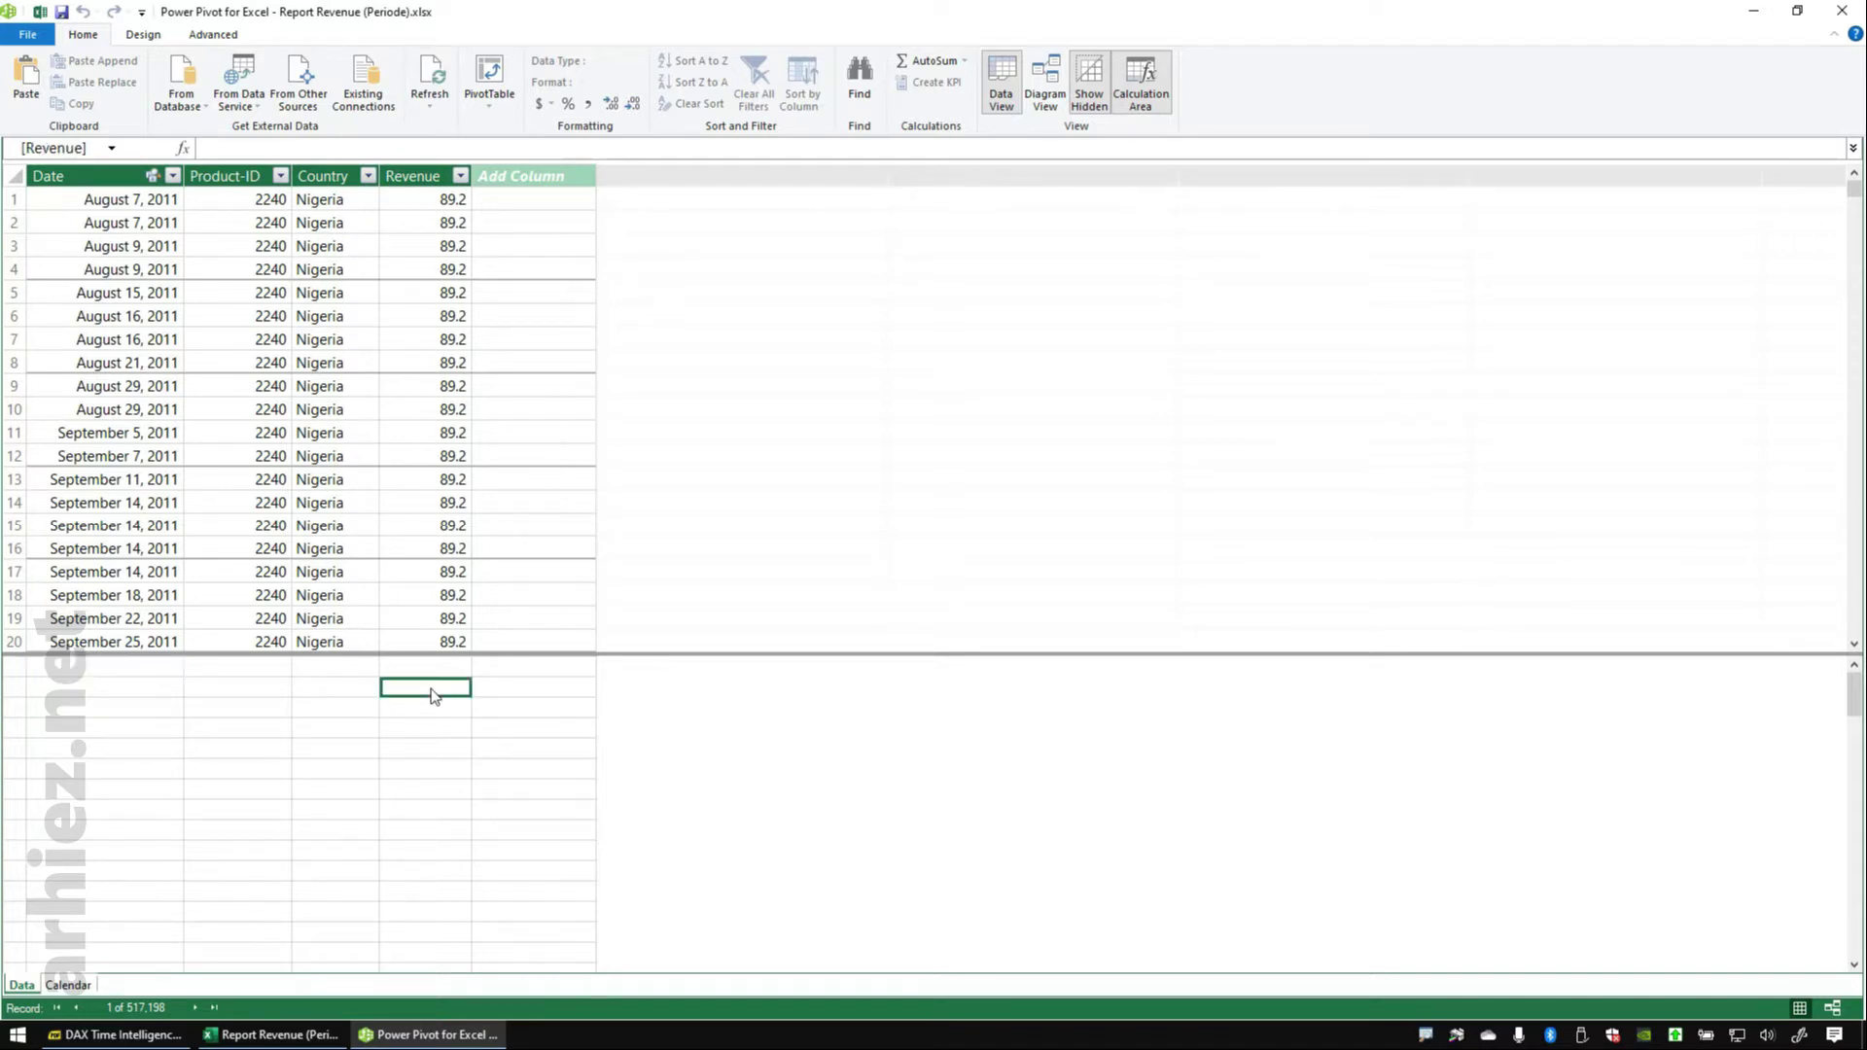
left_click_drag(471, 178, 639, 179)
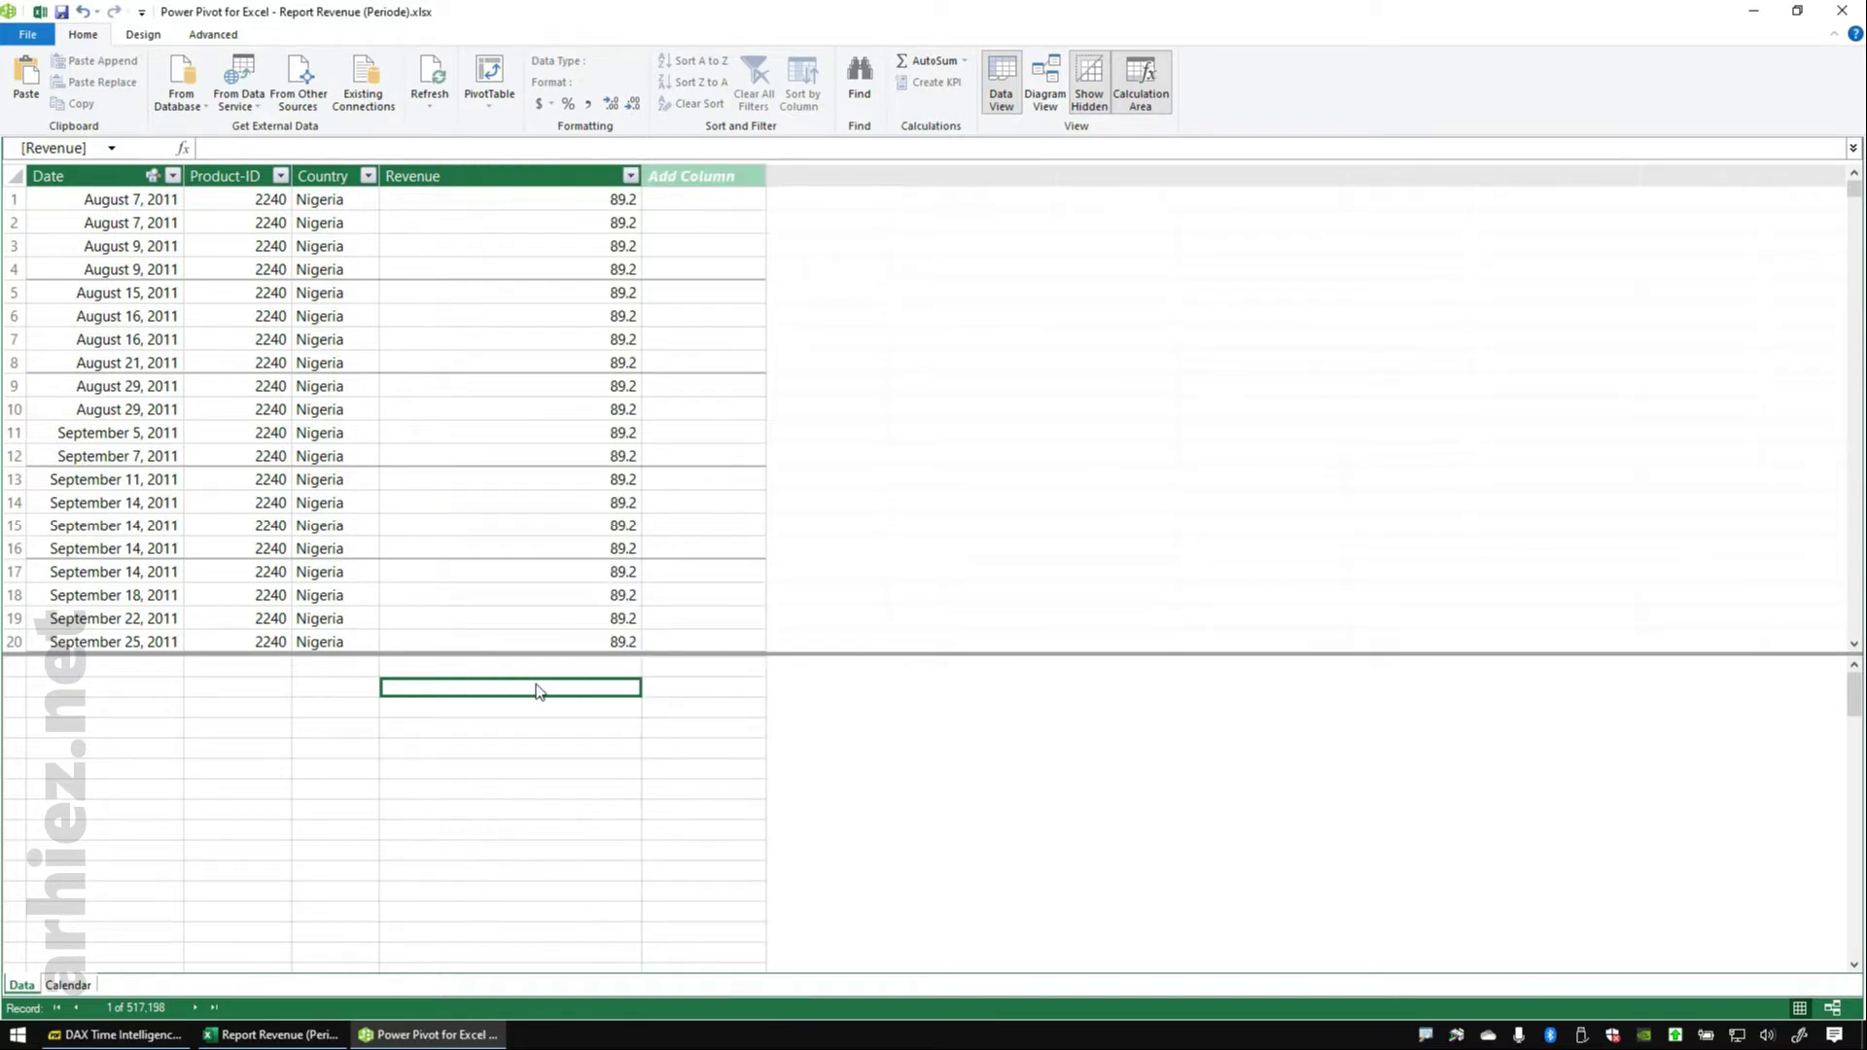
left_click(365, 147)
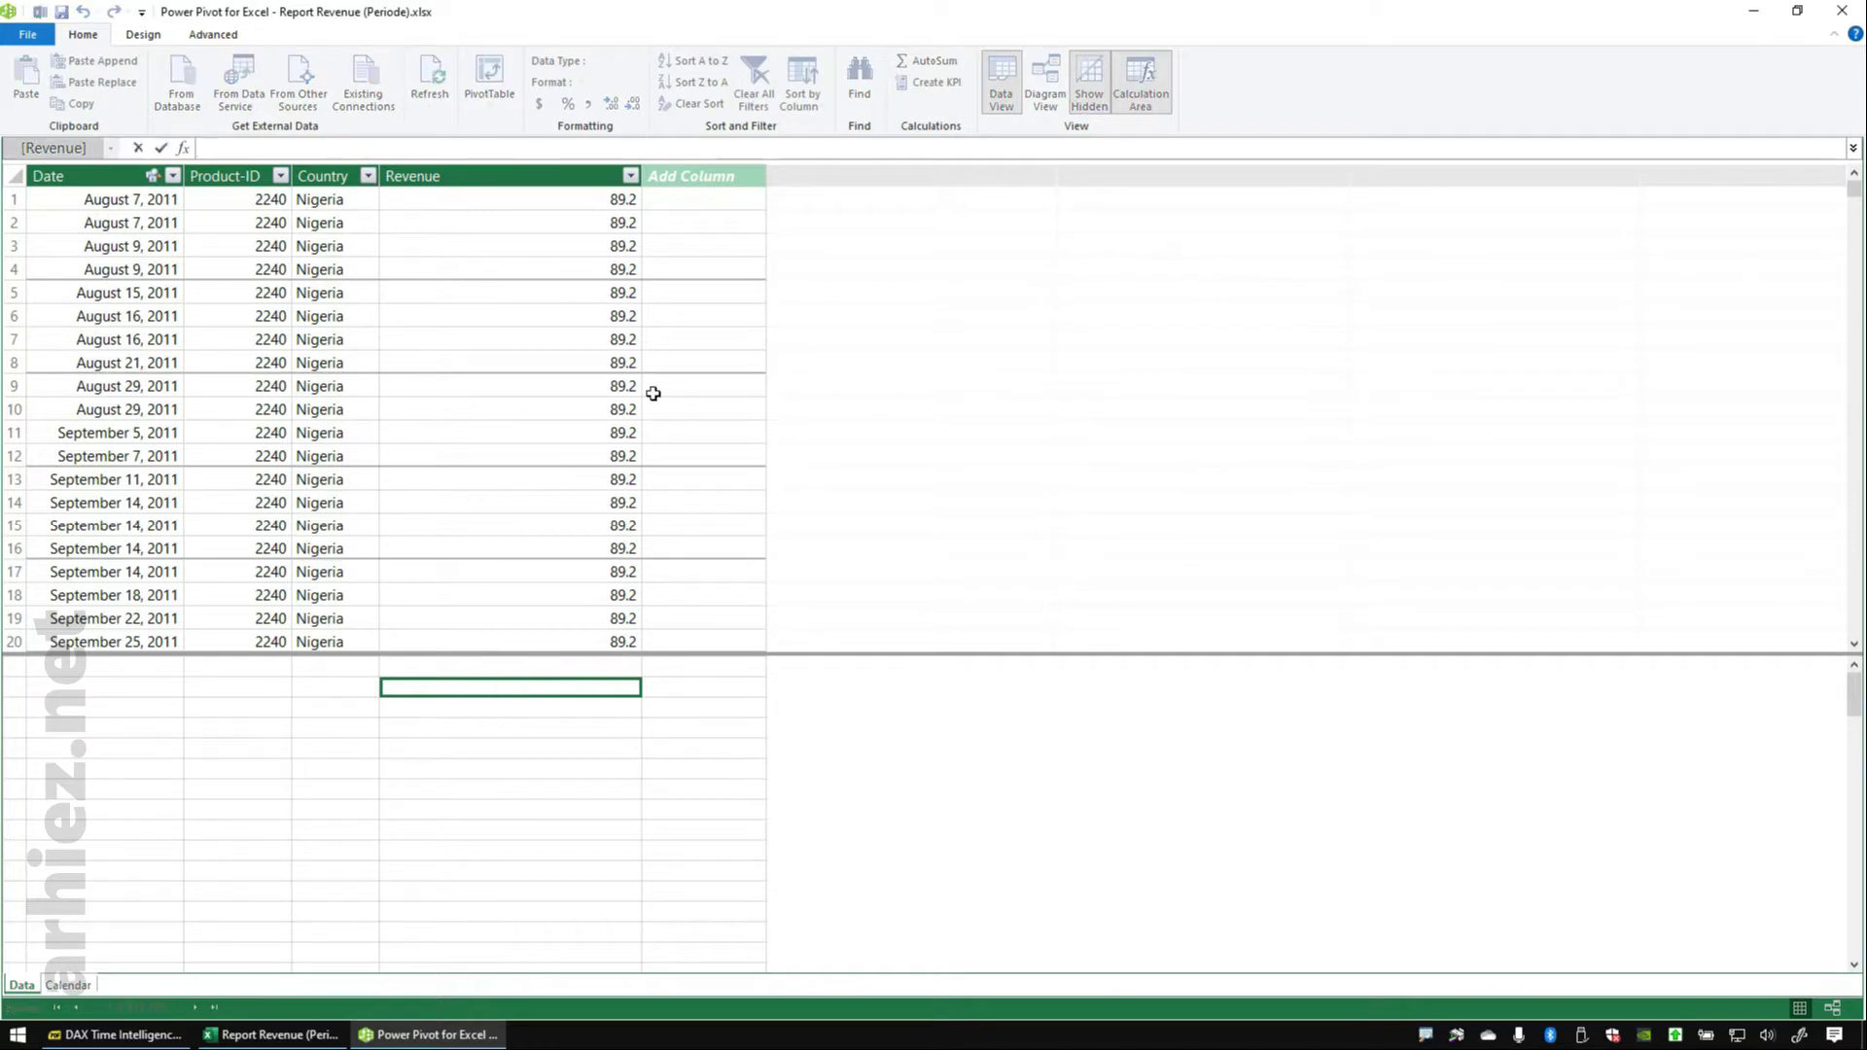
type("GT Revenue:=SUM")
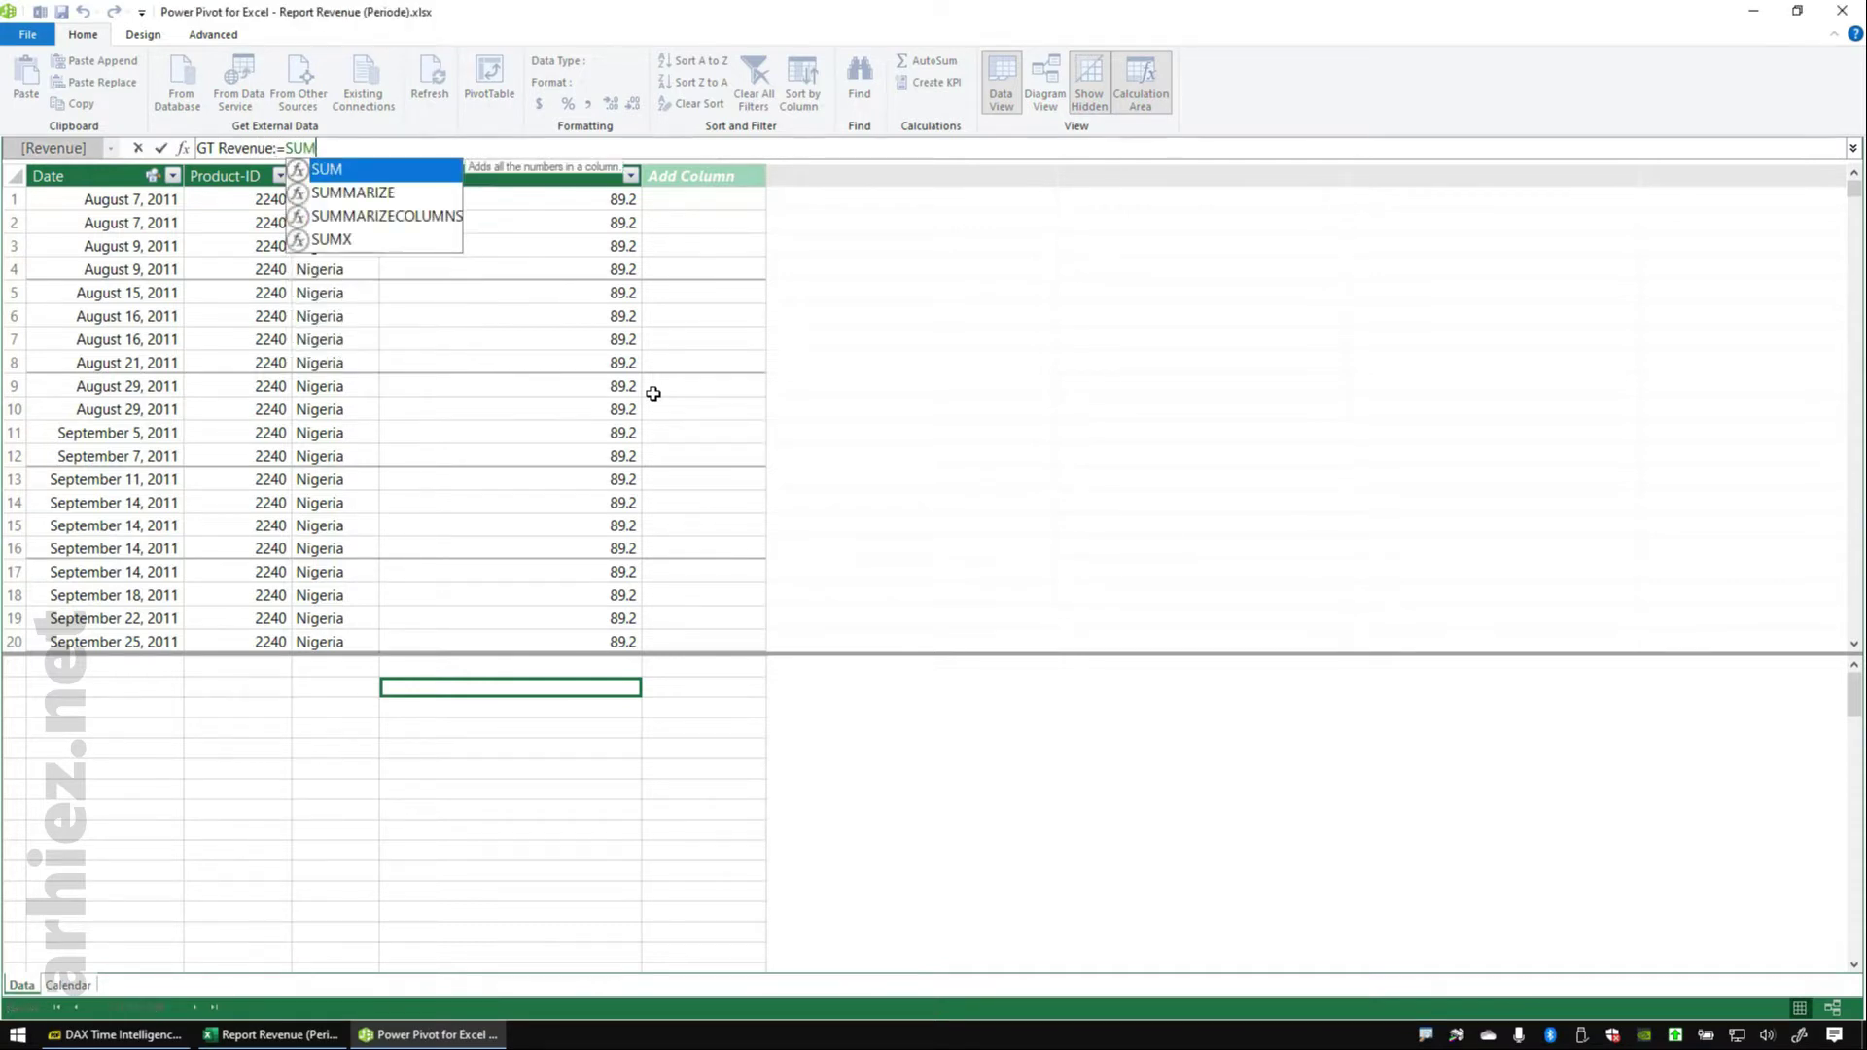
type("(data")
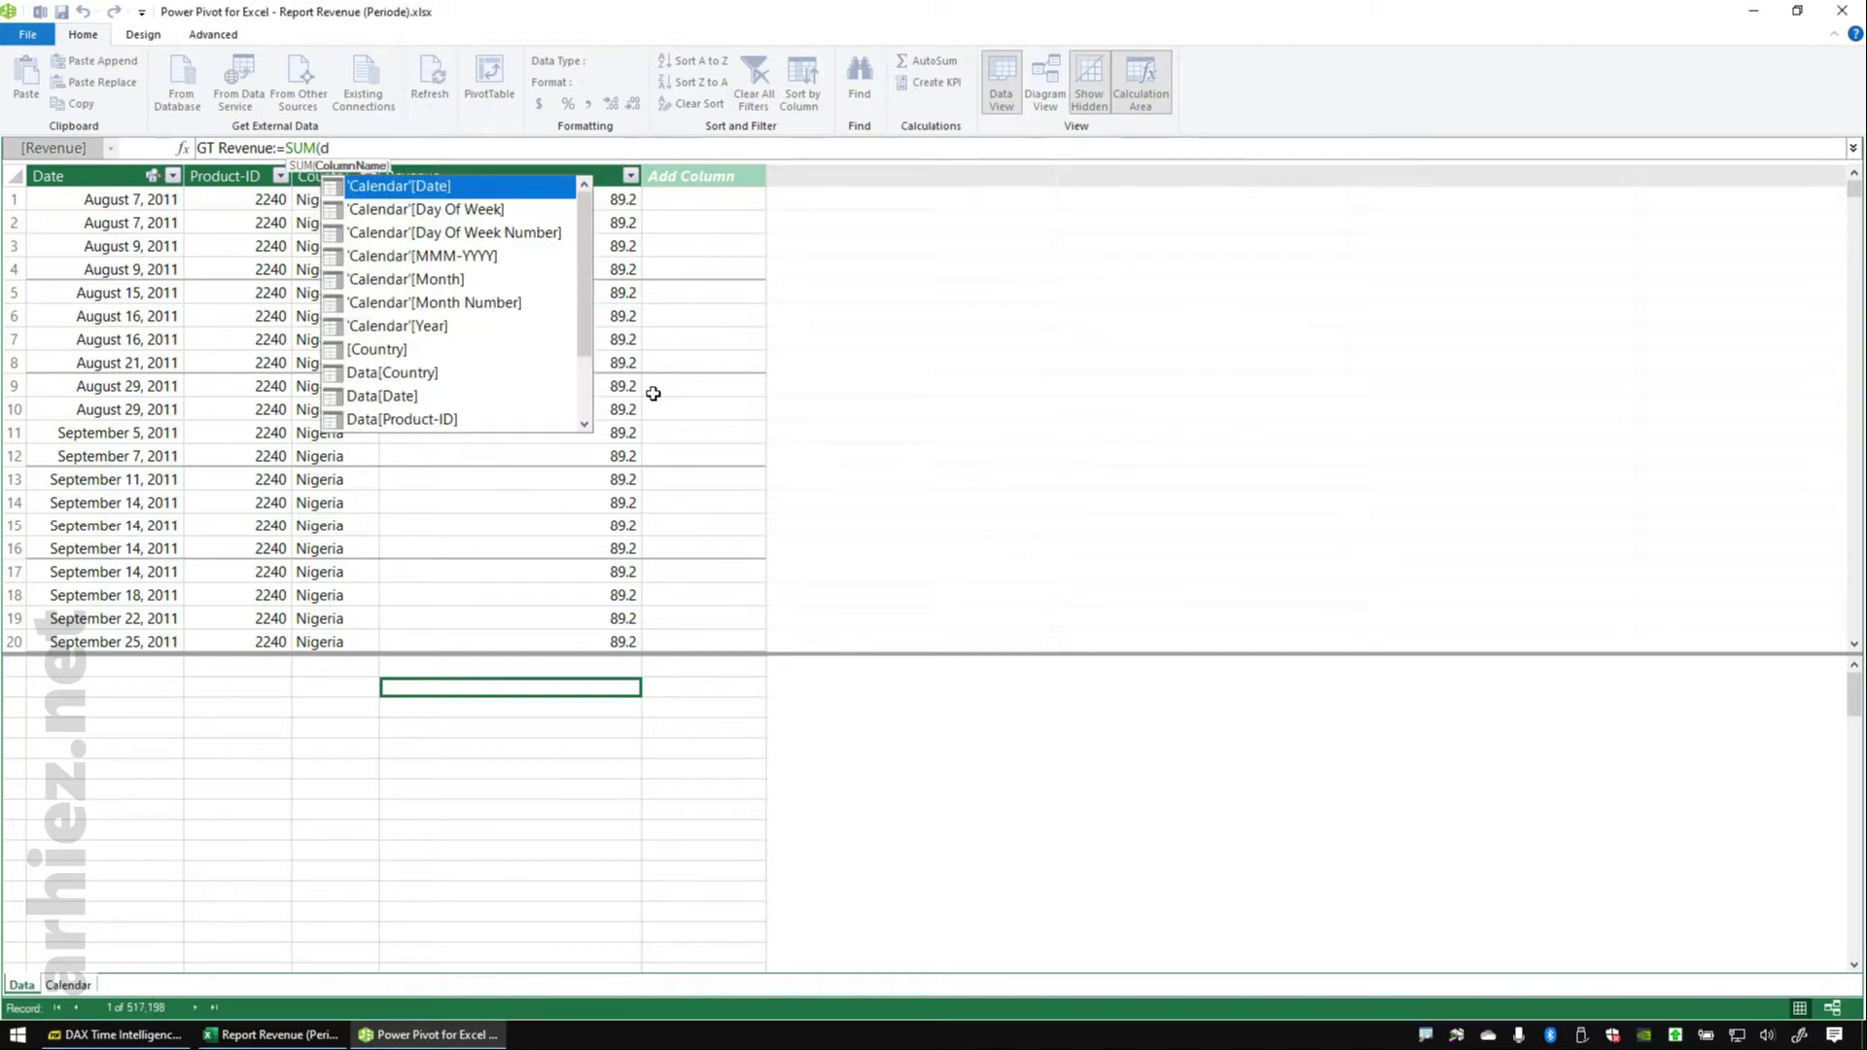
key("Down")
key("Down")
key("Down")
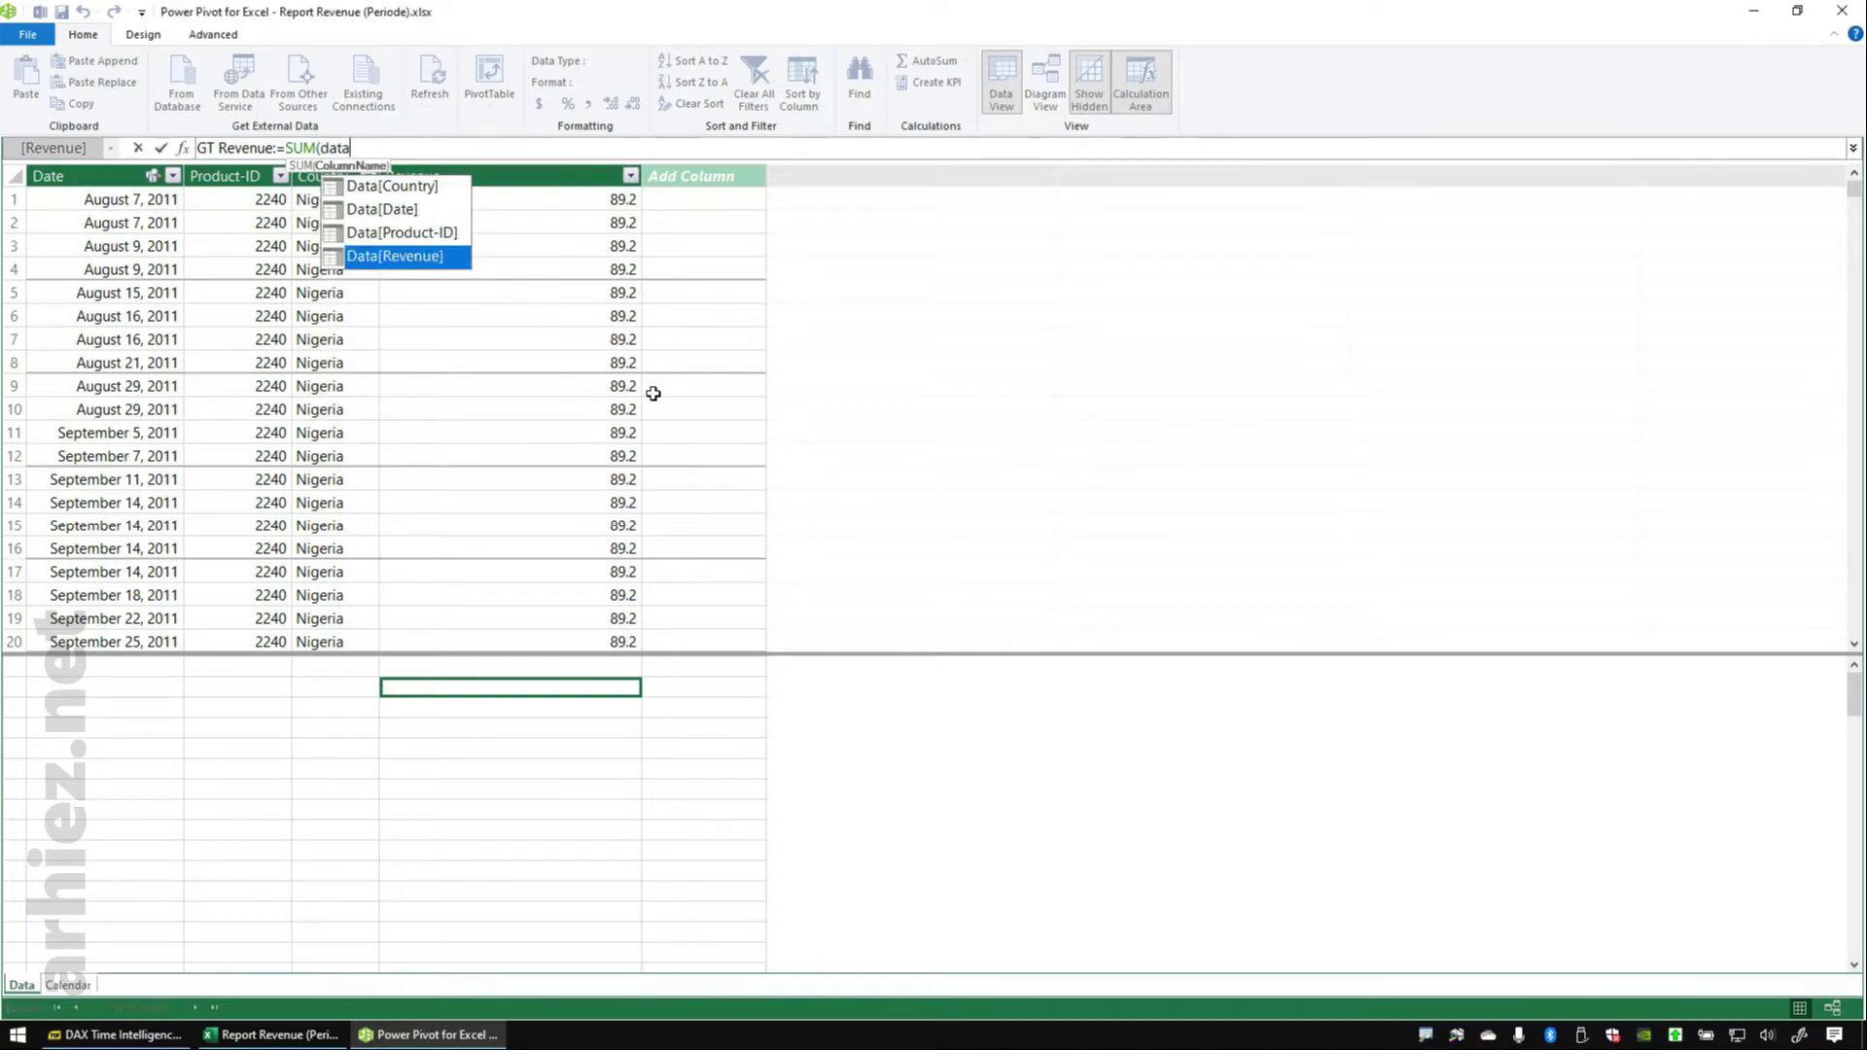
key("Tab")
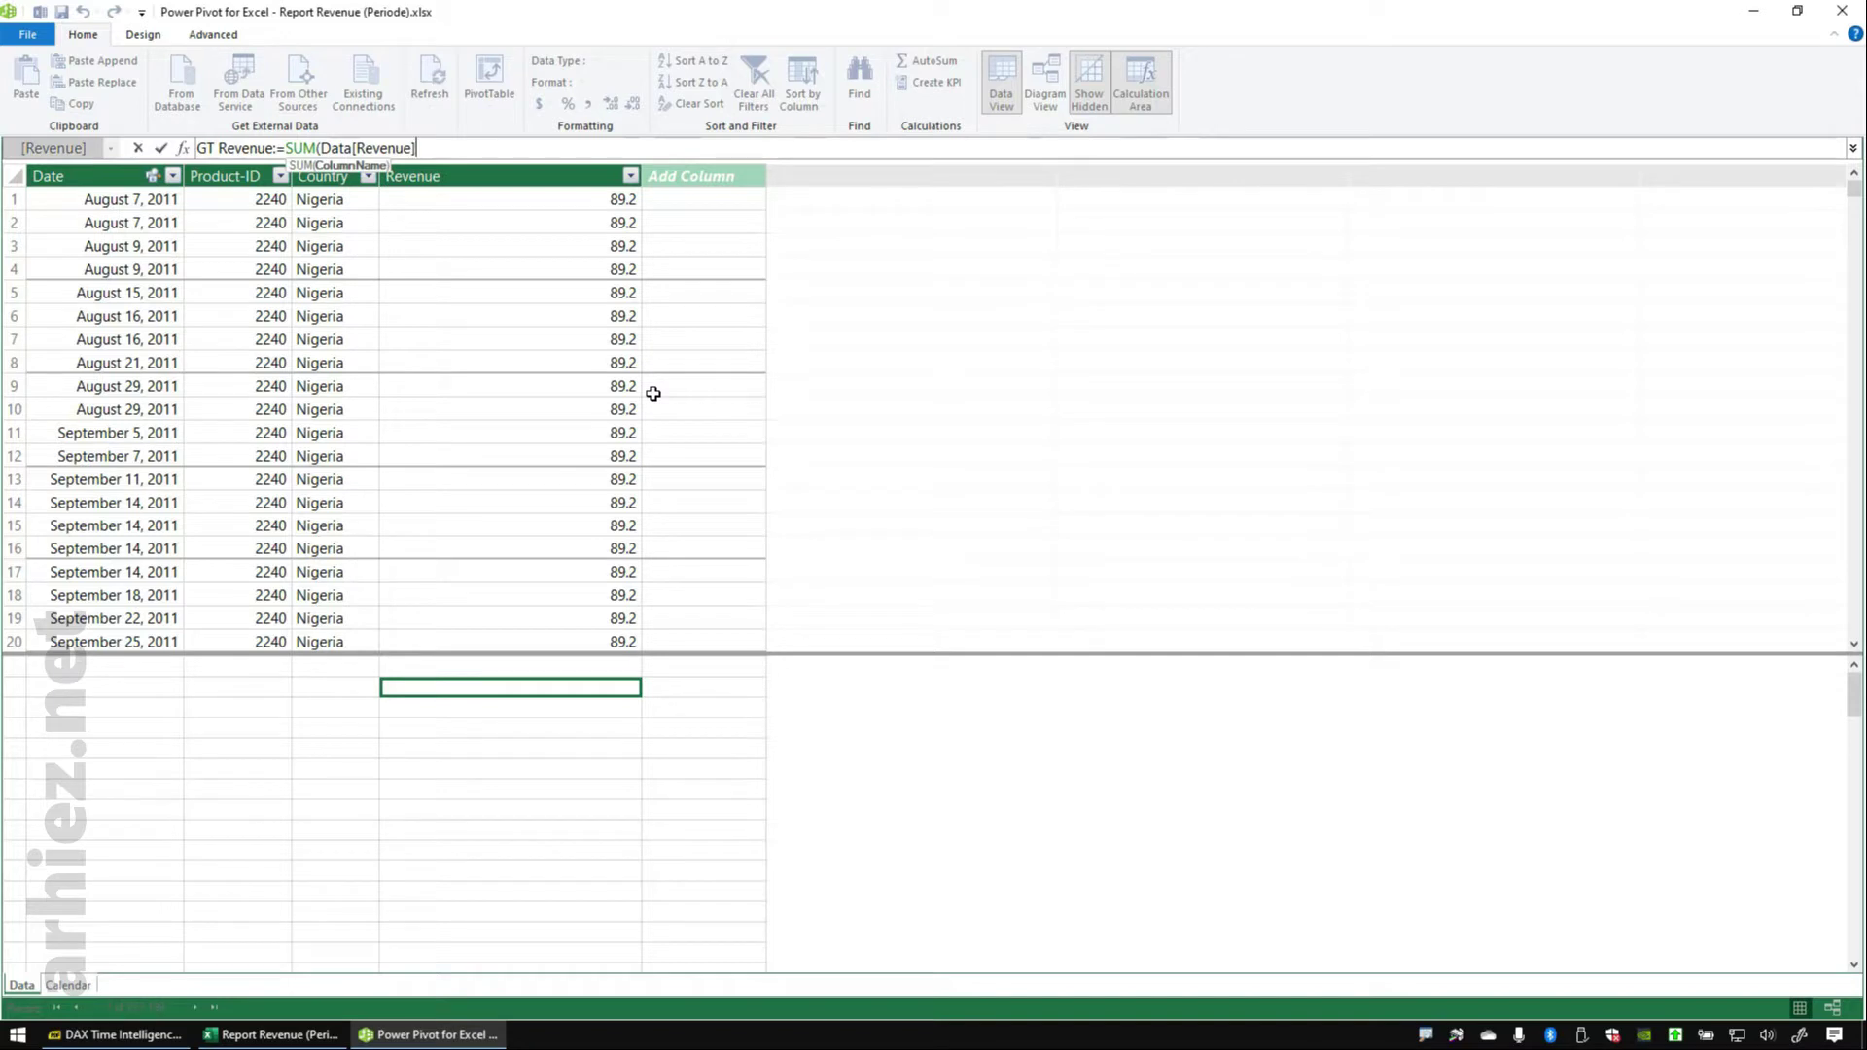
type(")")
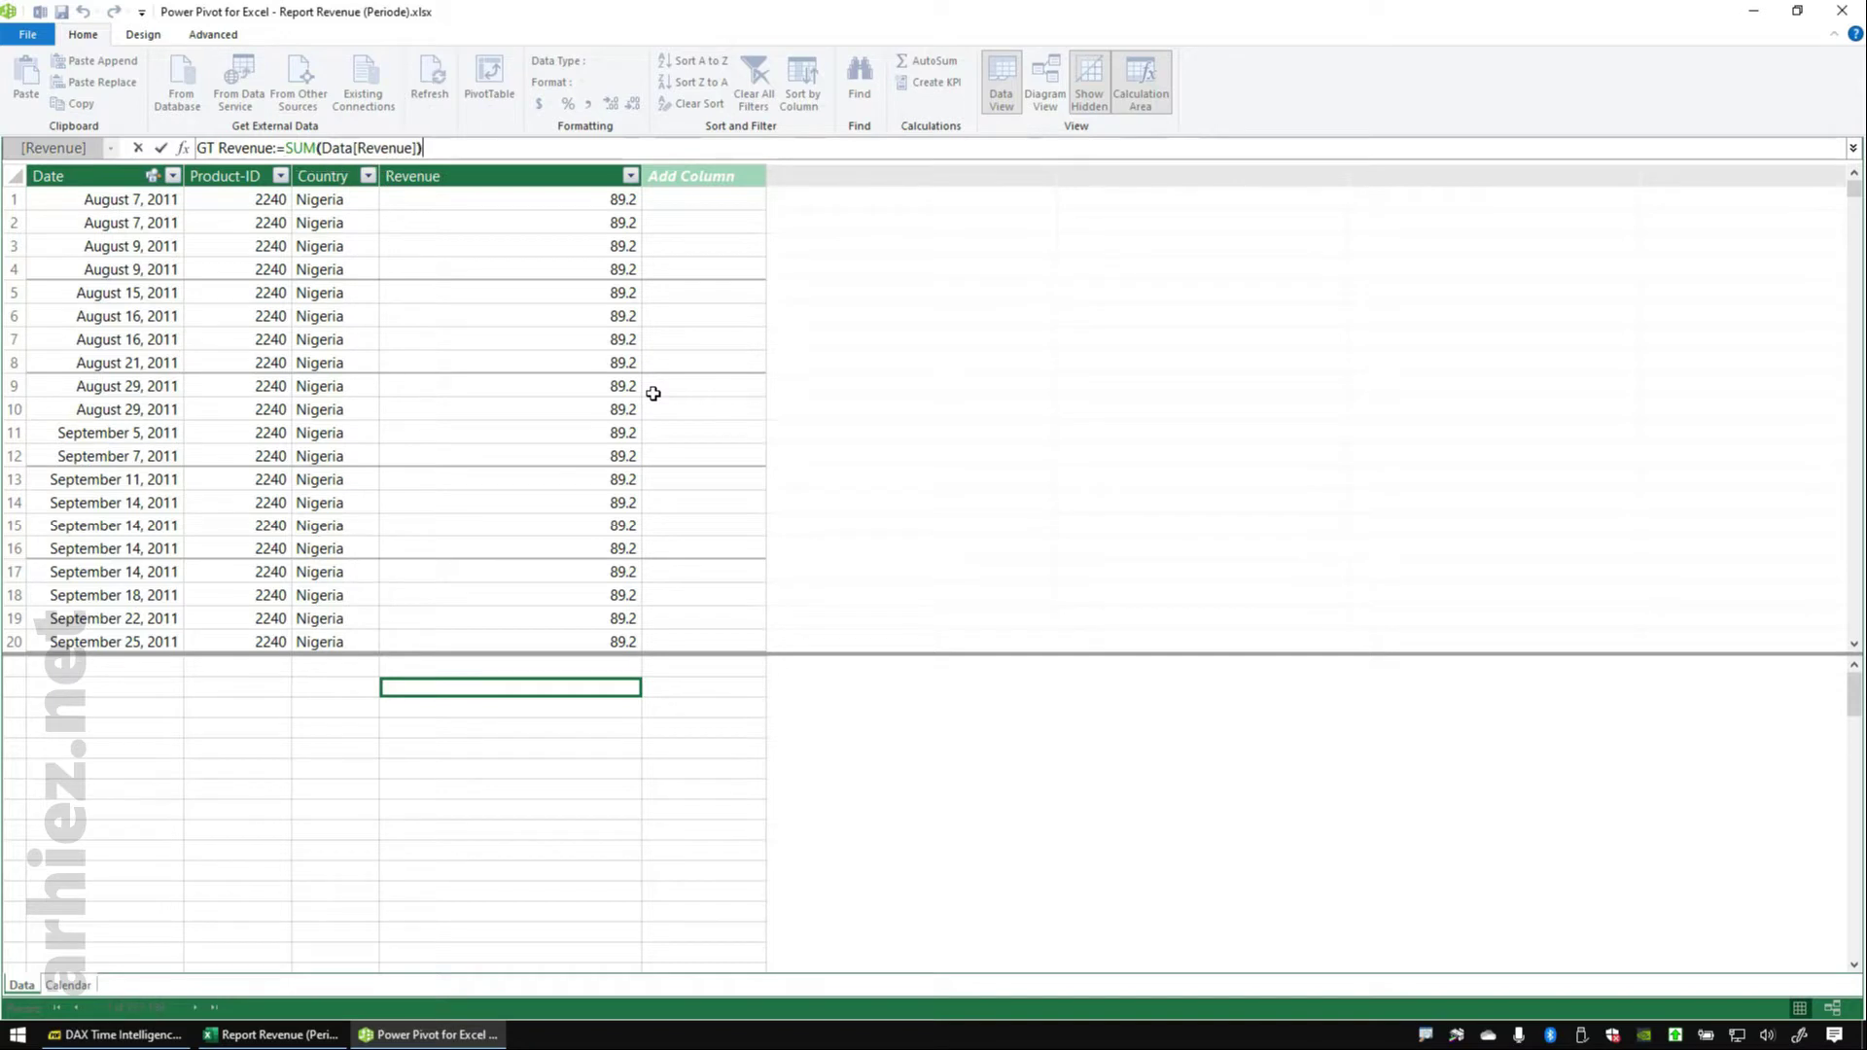
key("Return")
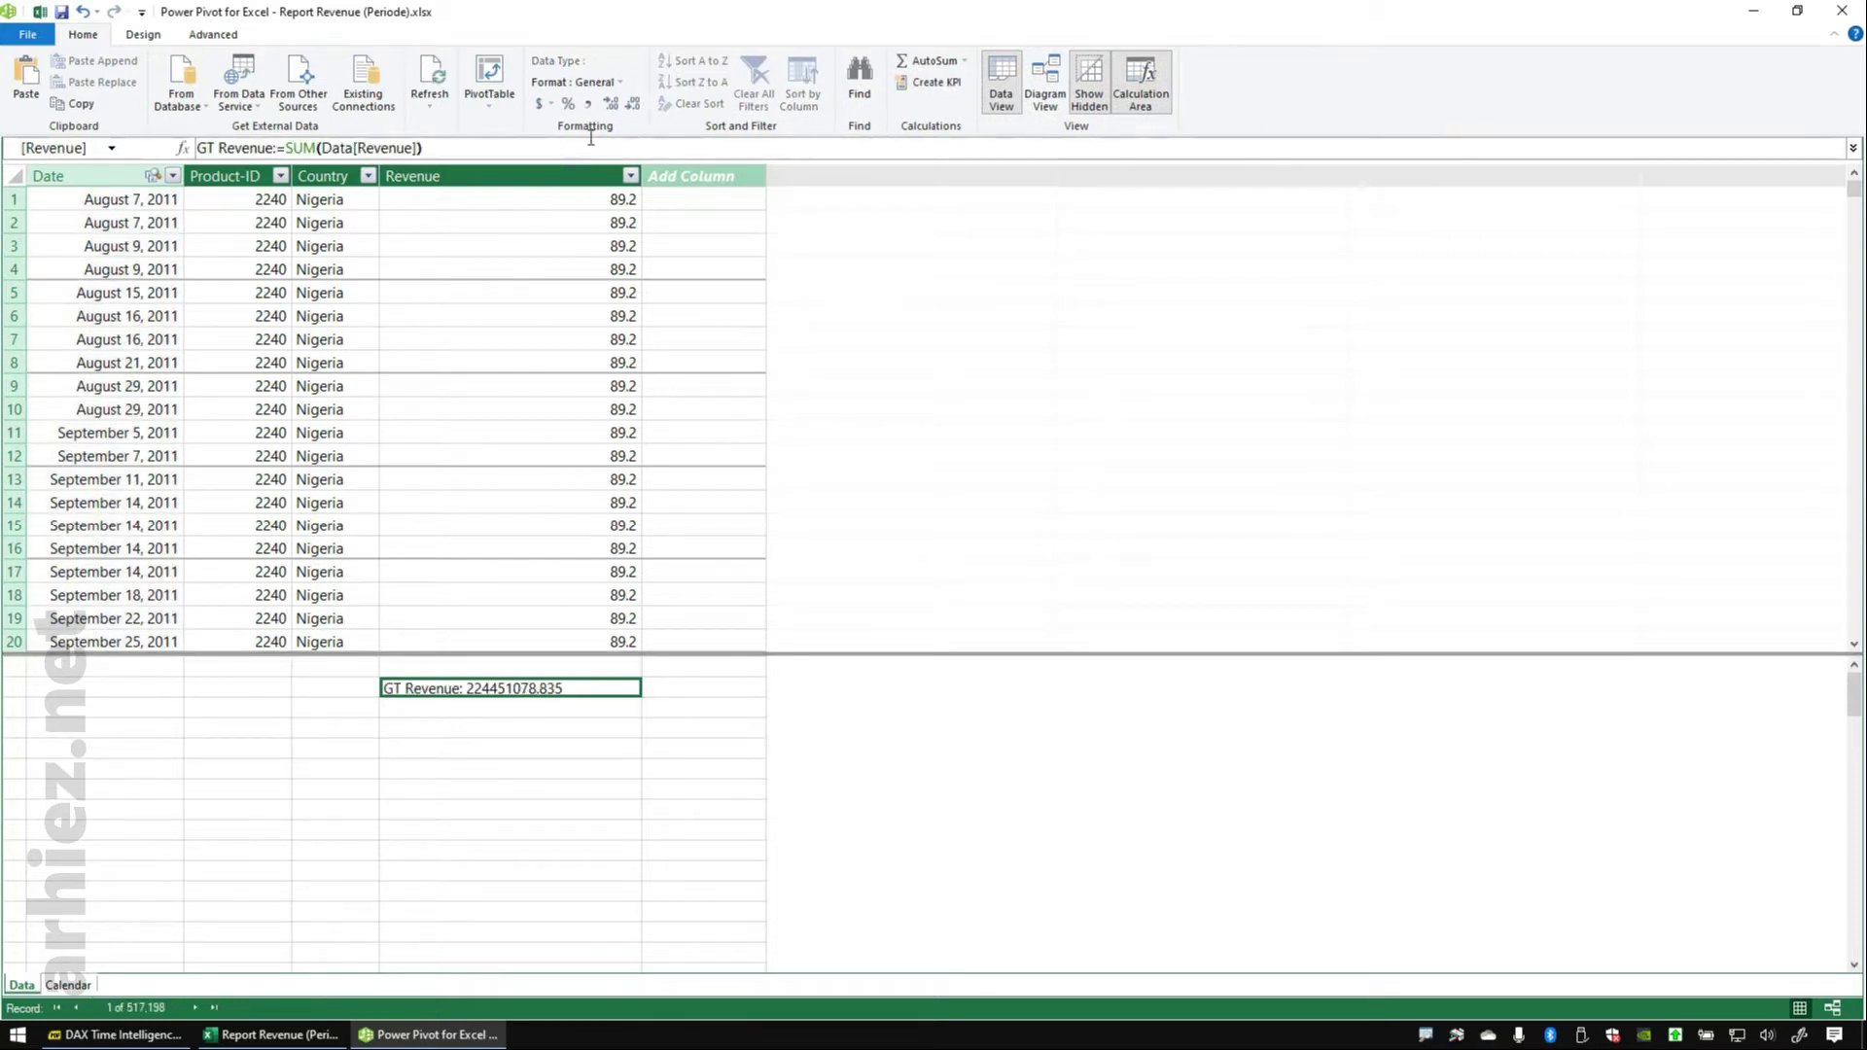
left_click(592, 102)
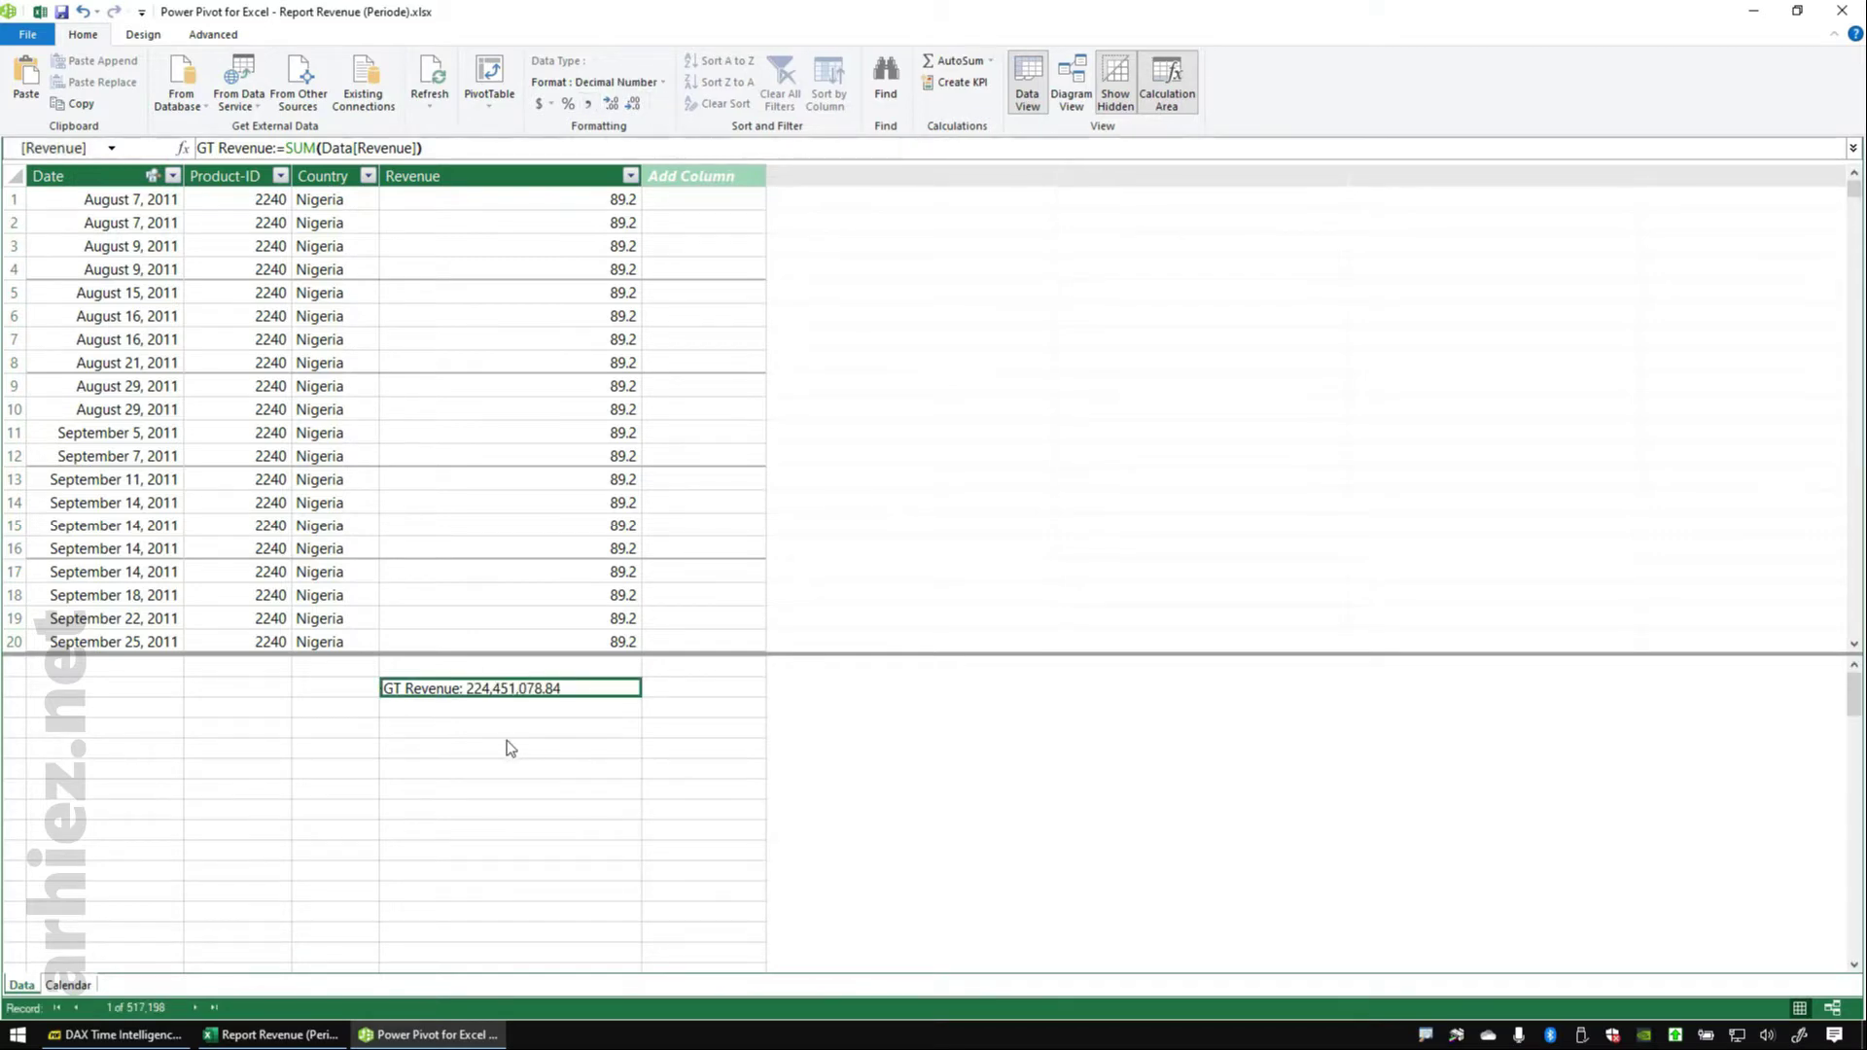
mouse_move(354, 611)
left_mouse_down()
mouse_move(646, 762)
mouse_move(1147, 780)
left_mouse_up()
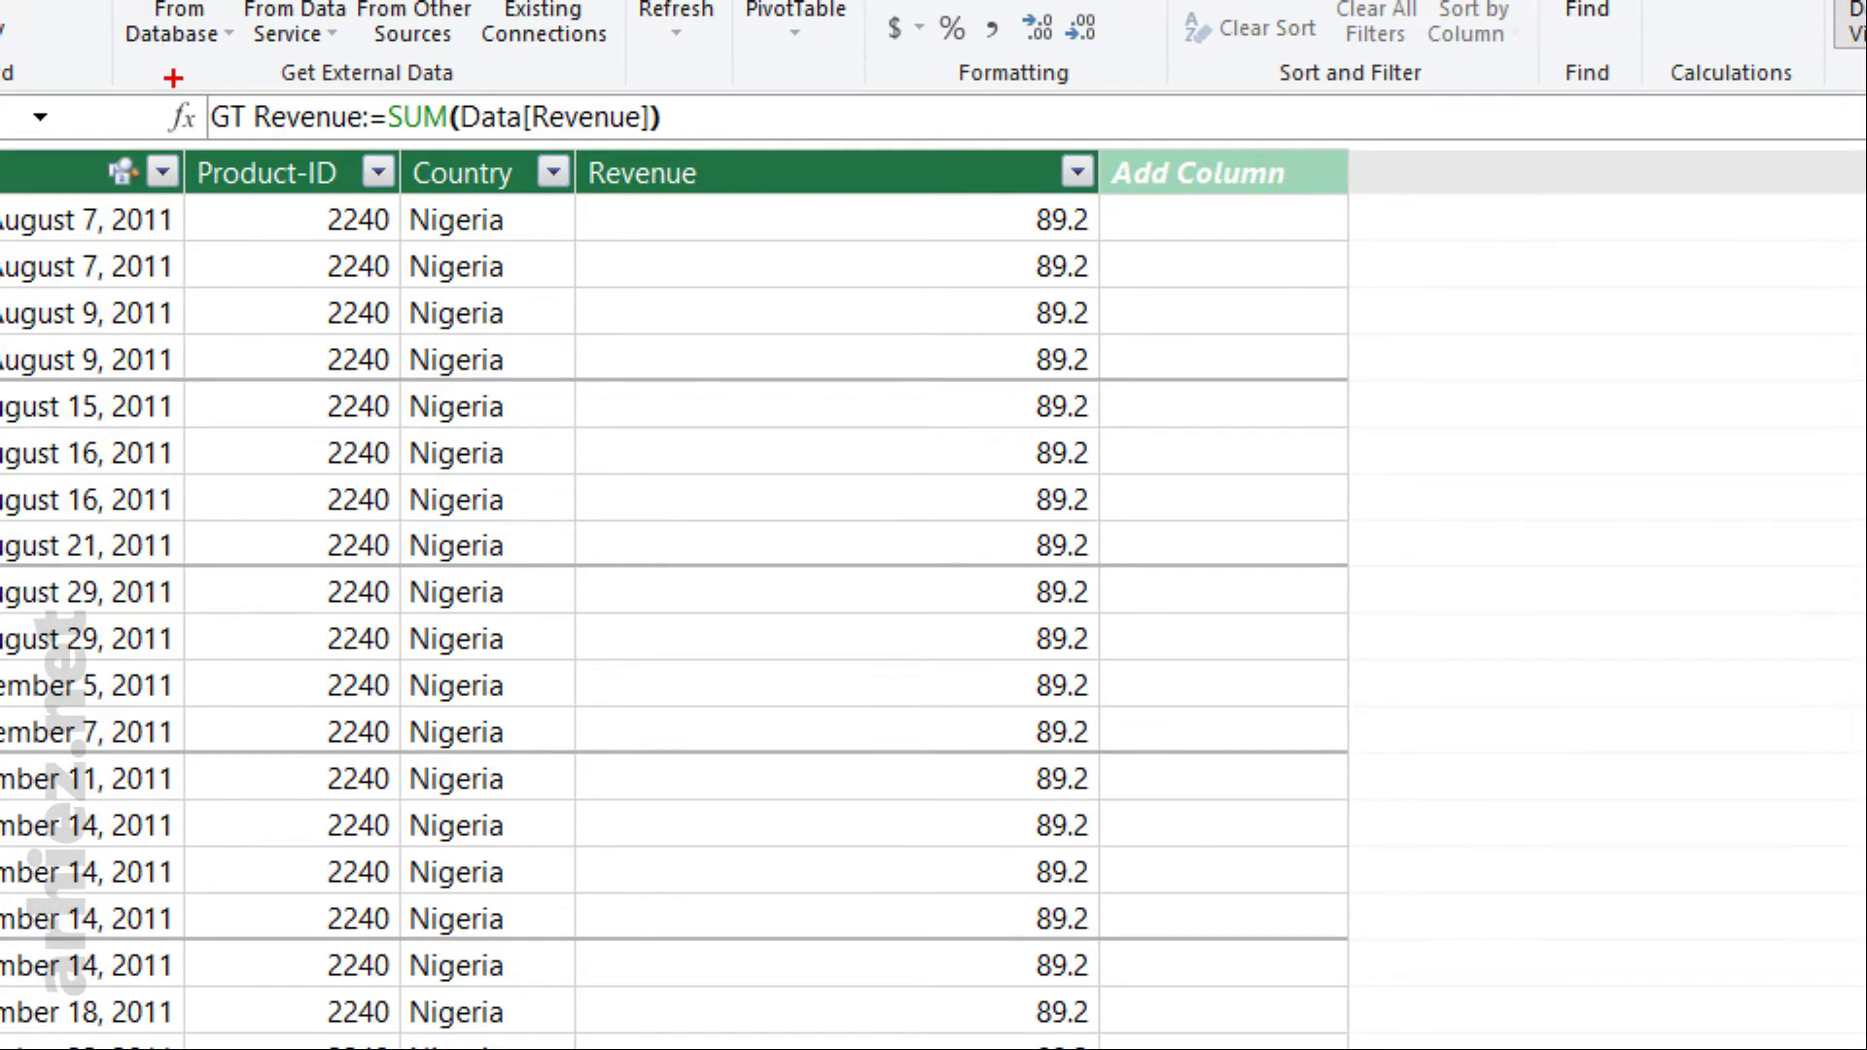
left_click_drag(176, 83, 828, 156)
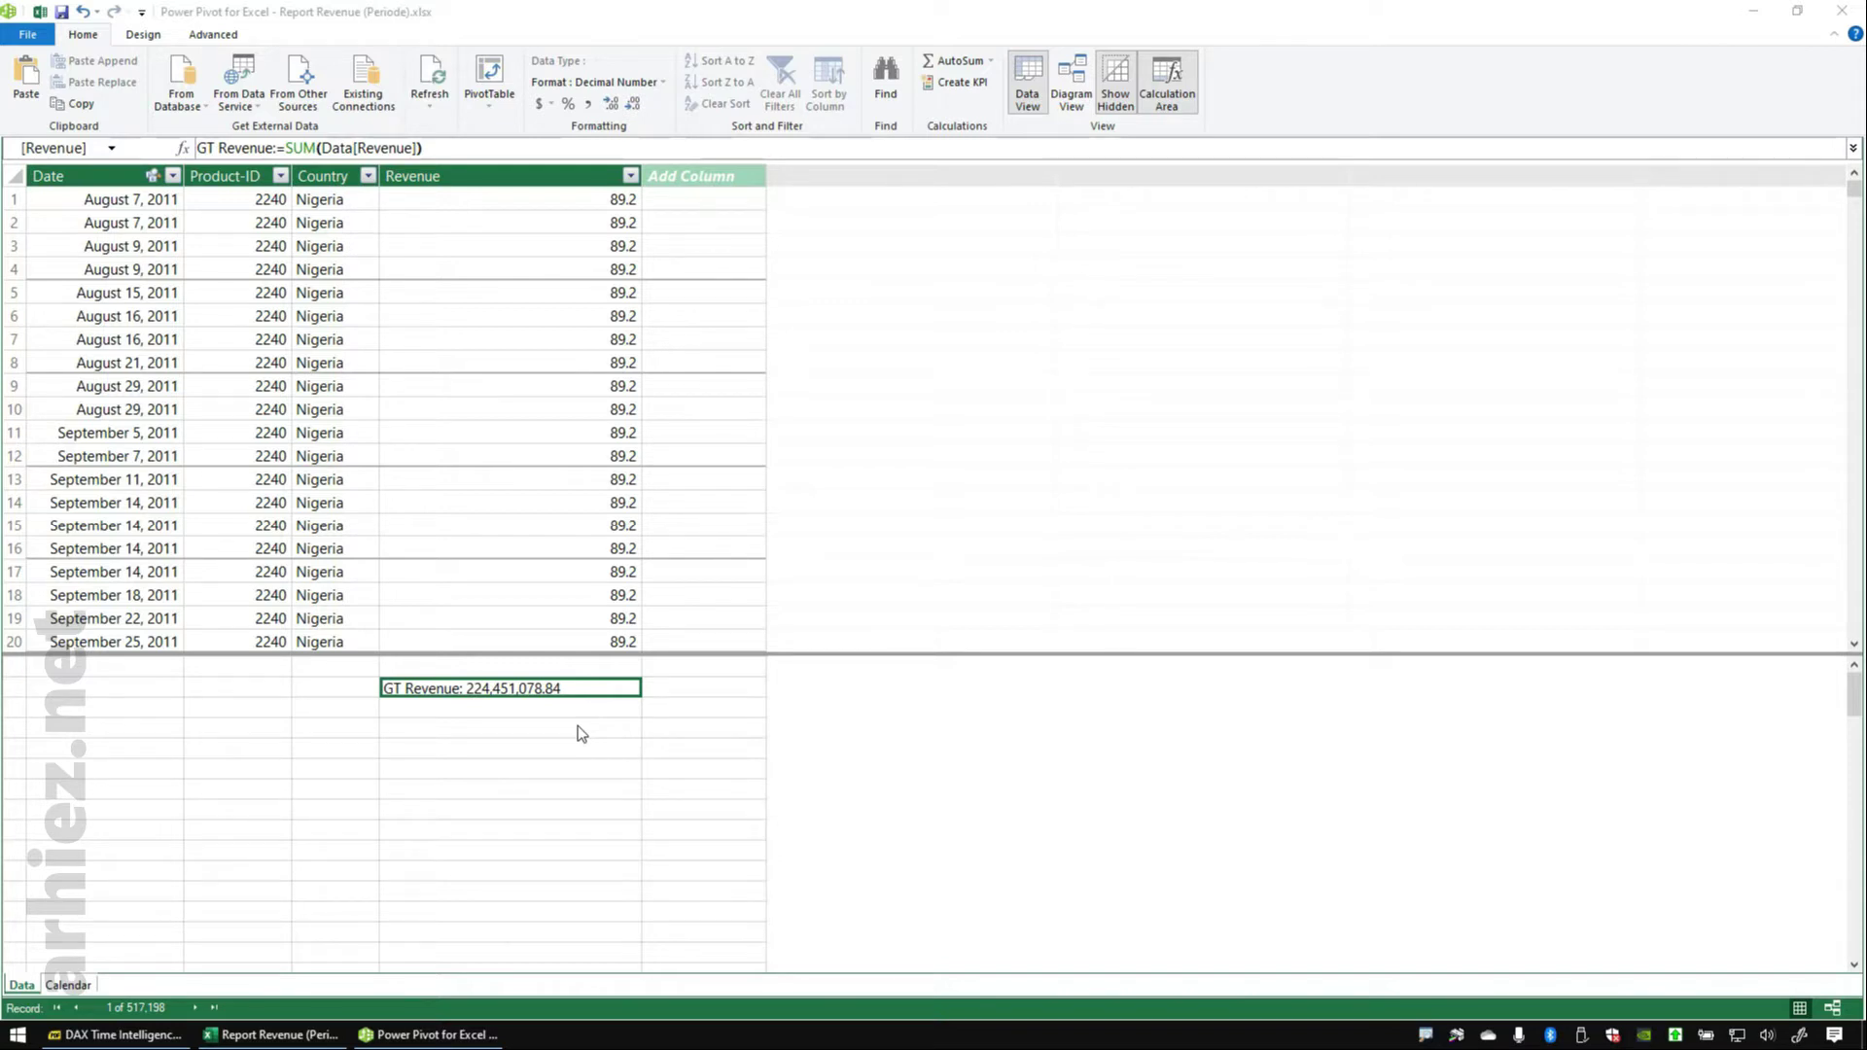
- Begin a measure named PY Revenue with the CALCULATE function, two rows below GT Revenue in the calculation area
left_click(499, 729)
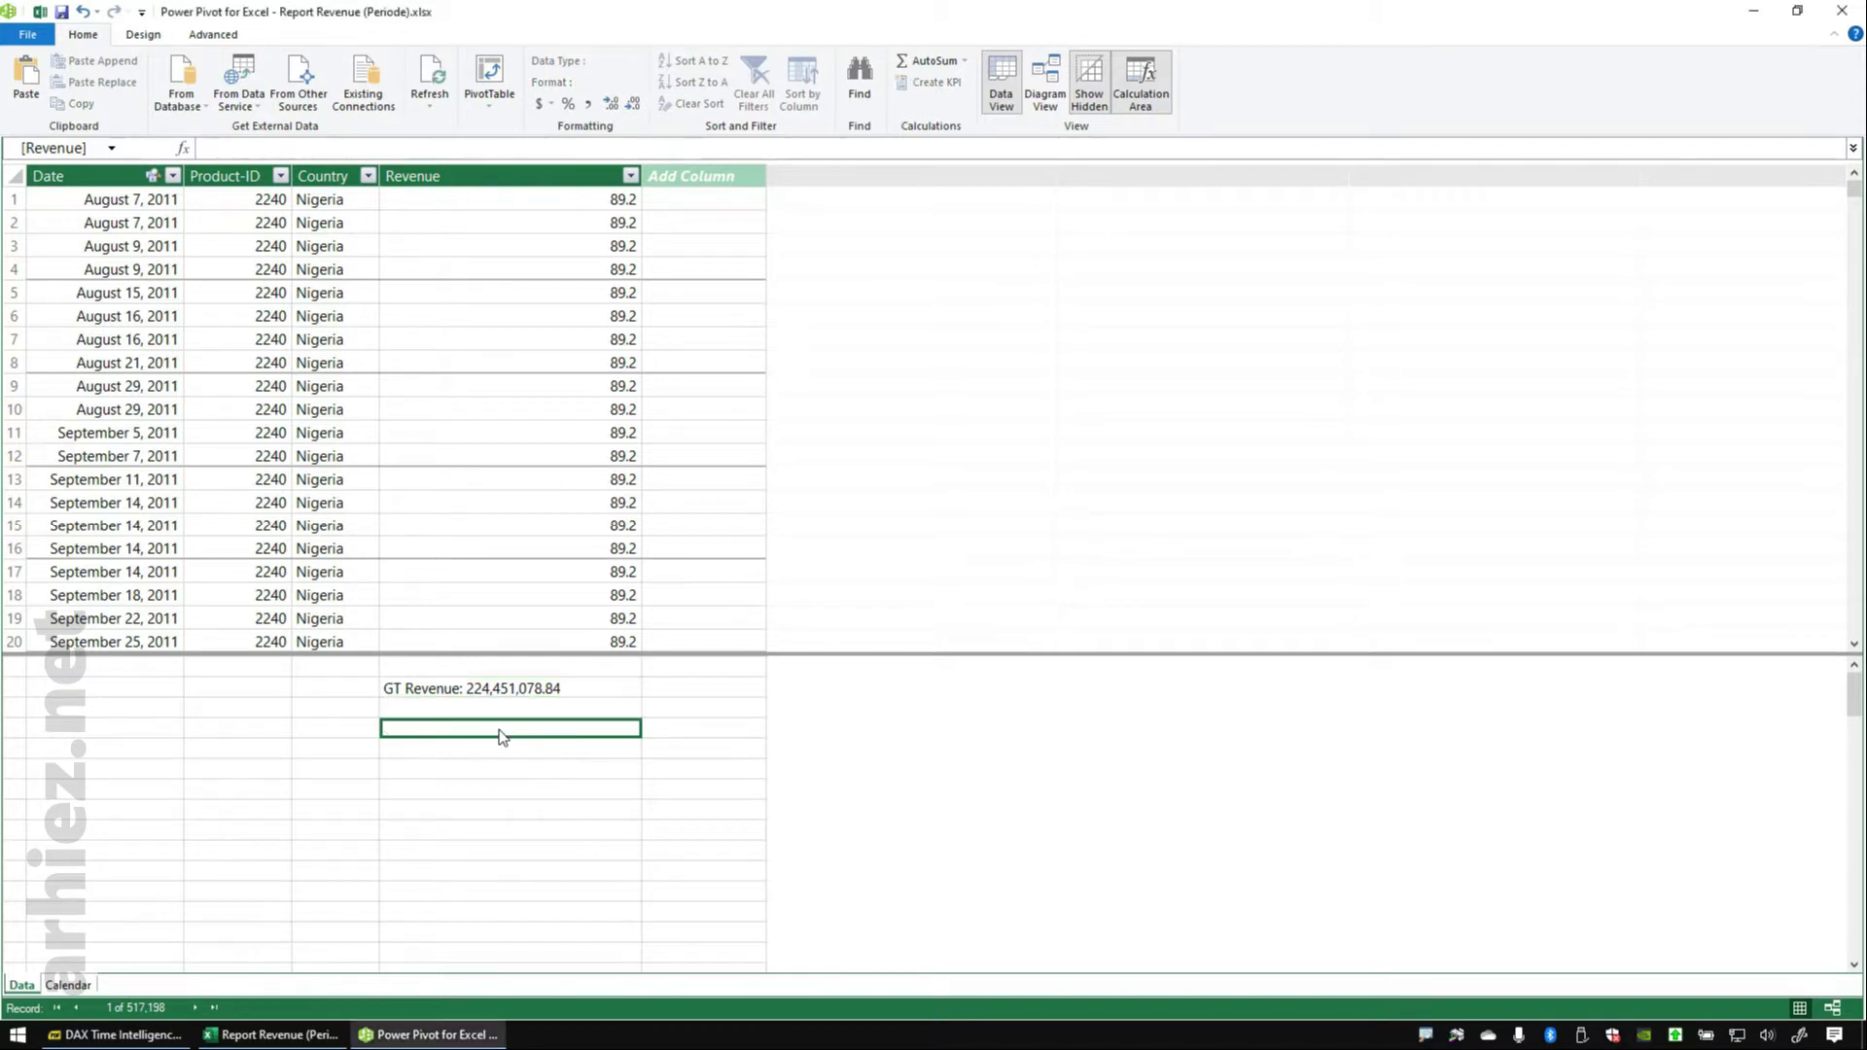
left_click(282, 147)
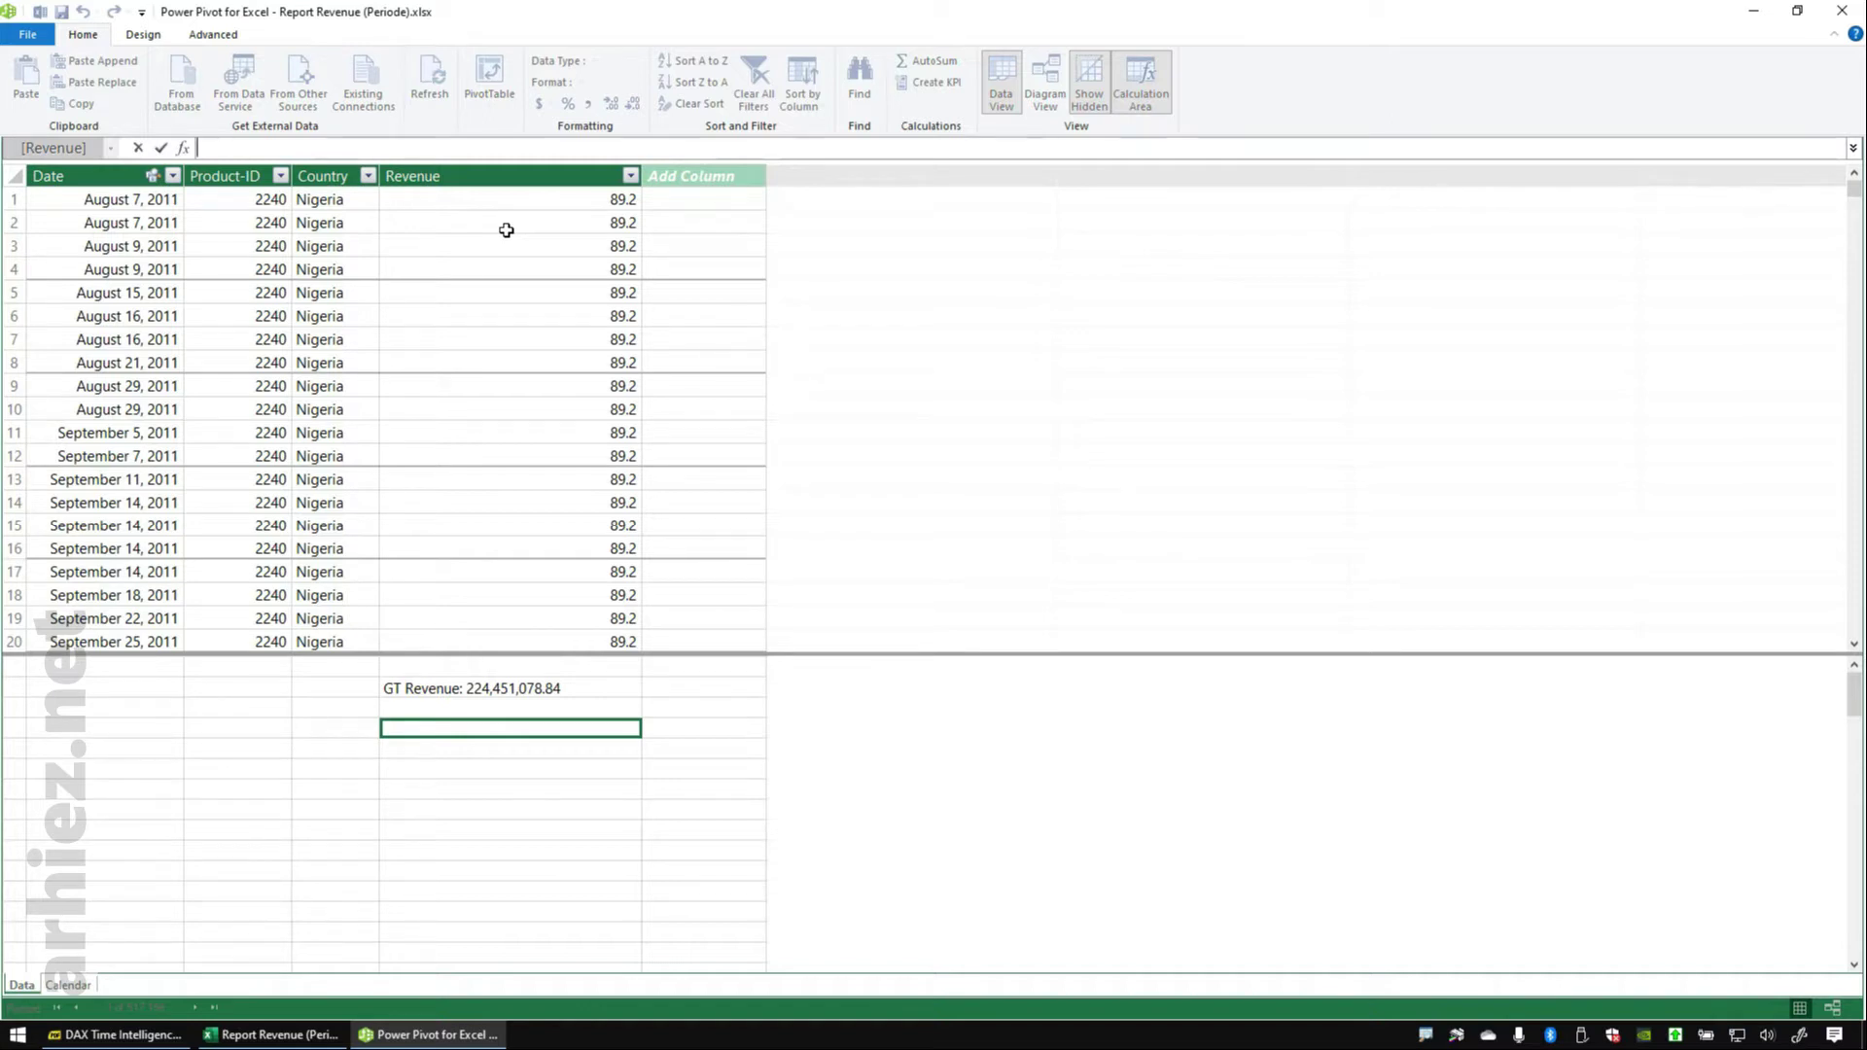
type("PY Revenue:=CALCULATE")
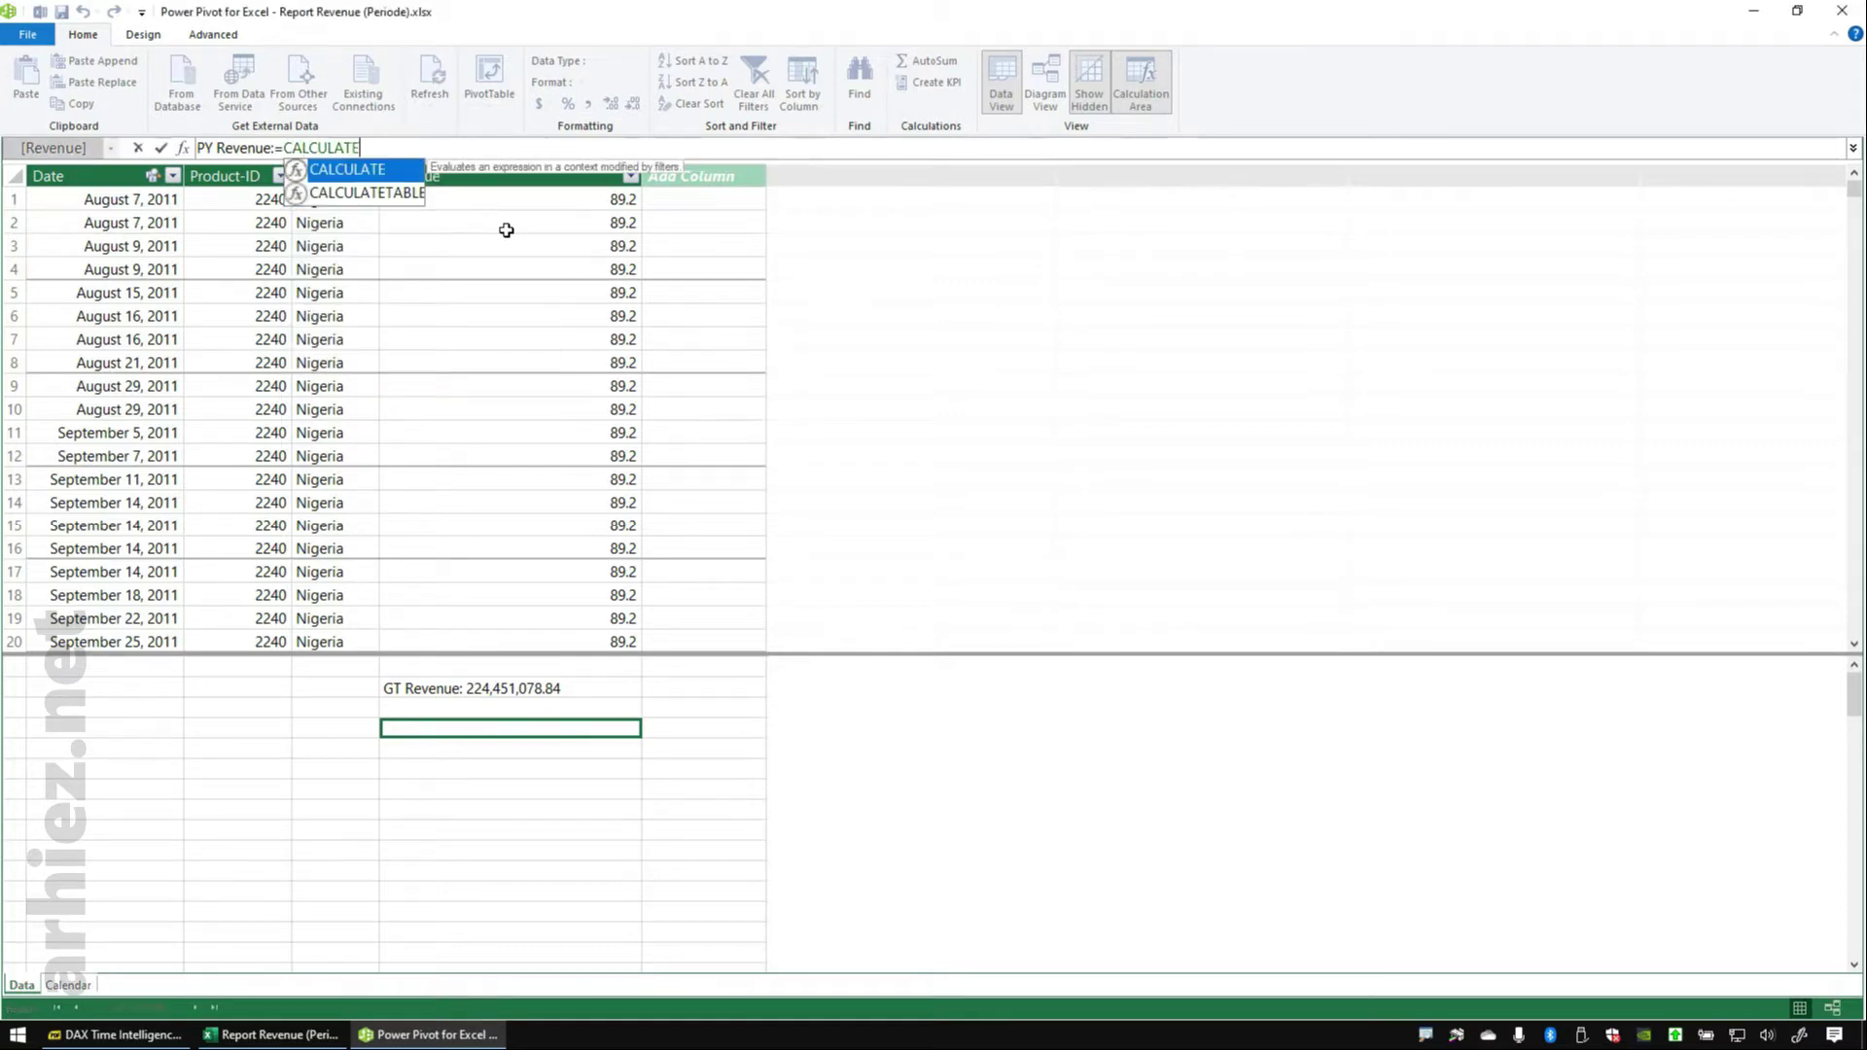
type("(")
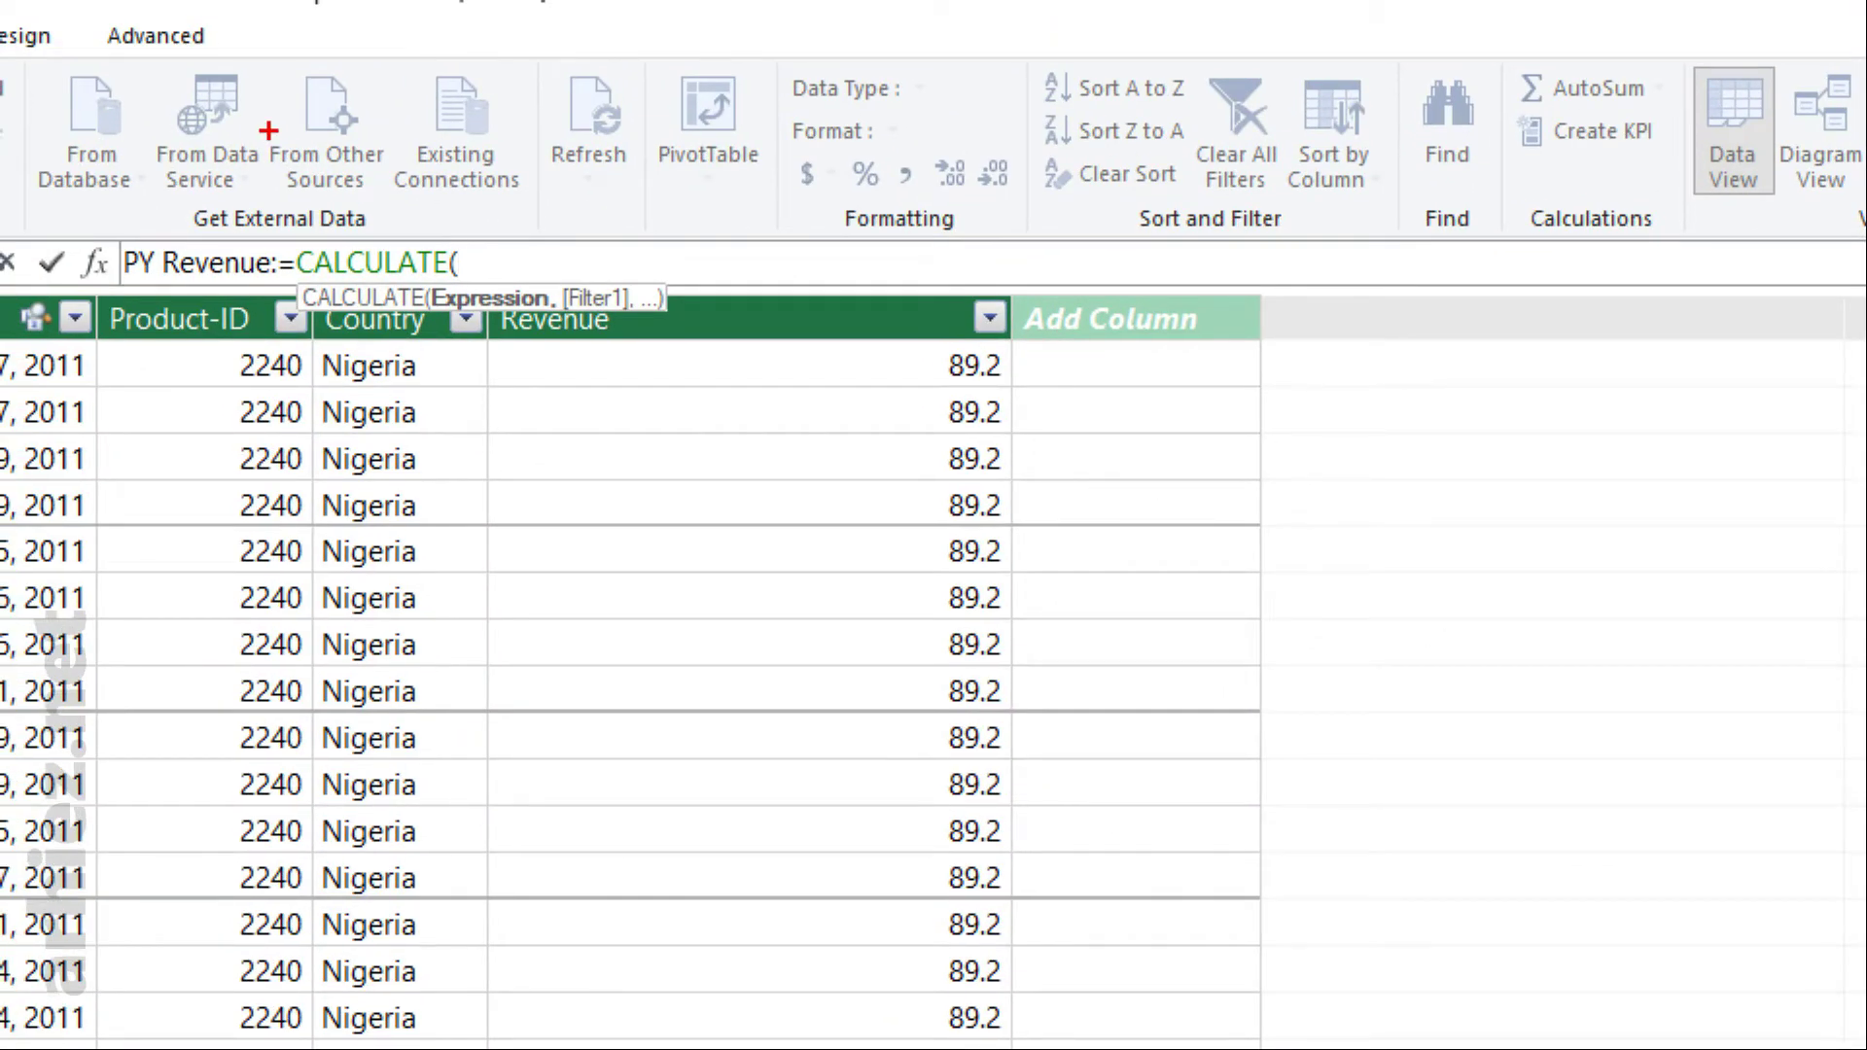
mouse_move(520, 329)
left_mouse_down()
mouse_move(708, 540)
mouse_move(798, 582)
mouse_move(848, 556)
mouse_move(900, 474)
left_mouse_up()
left_click_drag(896, 476, 909, 562)
mouse_move(838, 496)
left_mouse_down()
mouse_move(948, 463)
mouse_move(1077, 559)
left_mouse_up()
left_click_drag(1042, 455, 1132, 523)
mouse_move(1136, 502)
left_mouse_down()
mouse_move(1178, 496)
mouse_move(1188, 525)
left_mouse_up()
mouse_move(1197, 455)
left_mouse_down()
mouse_move(1254, 515)
mouse_move(1267, 438)
left_mouse_up()
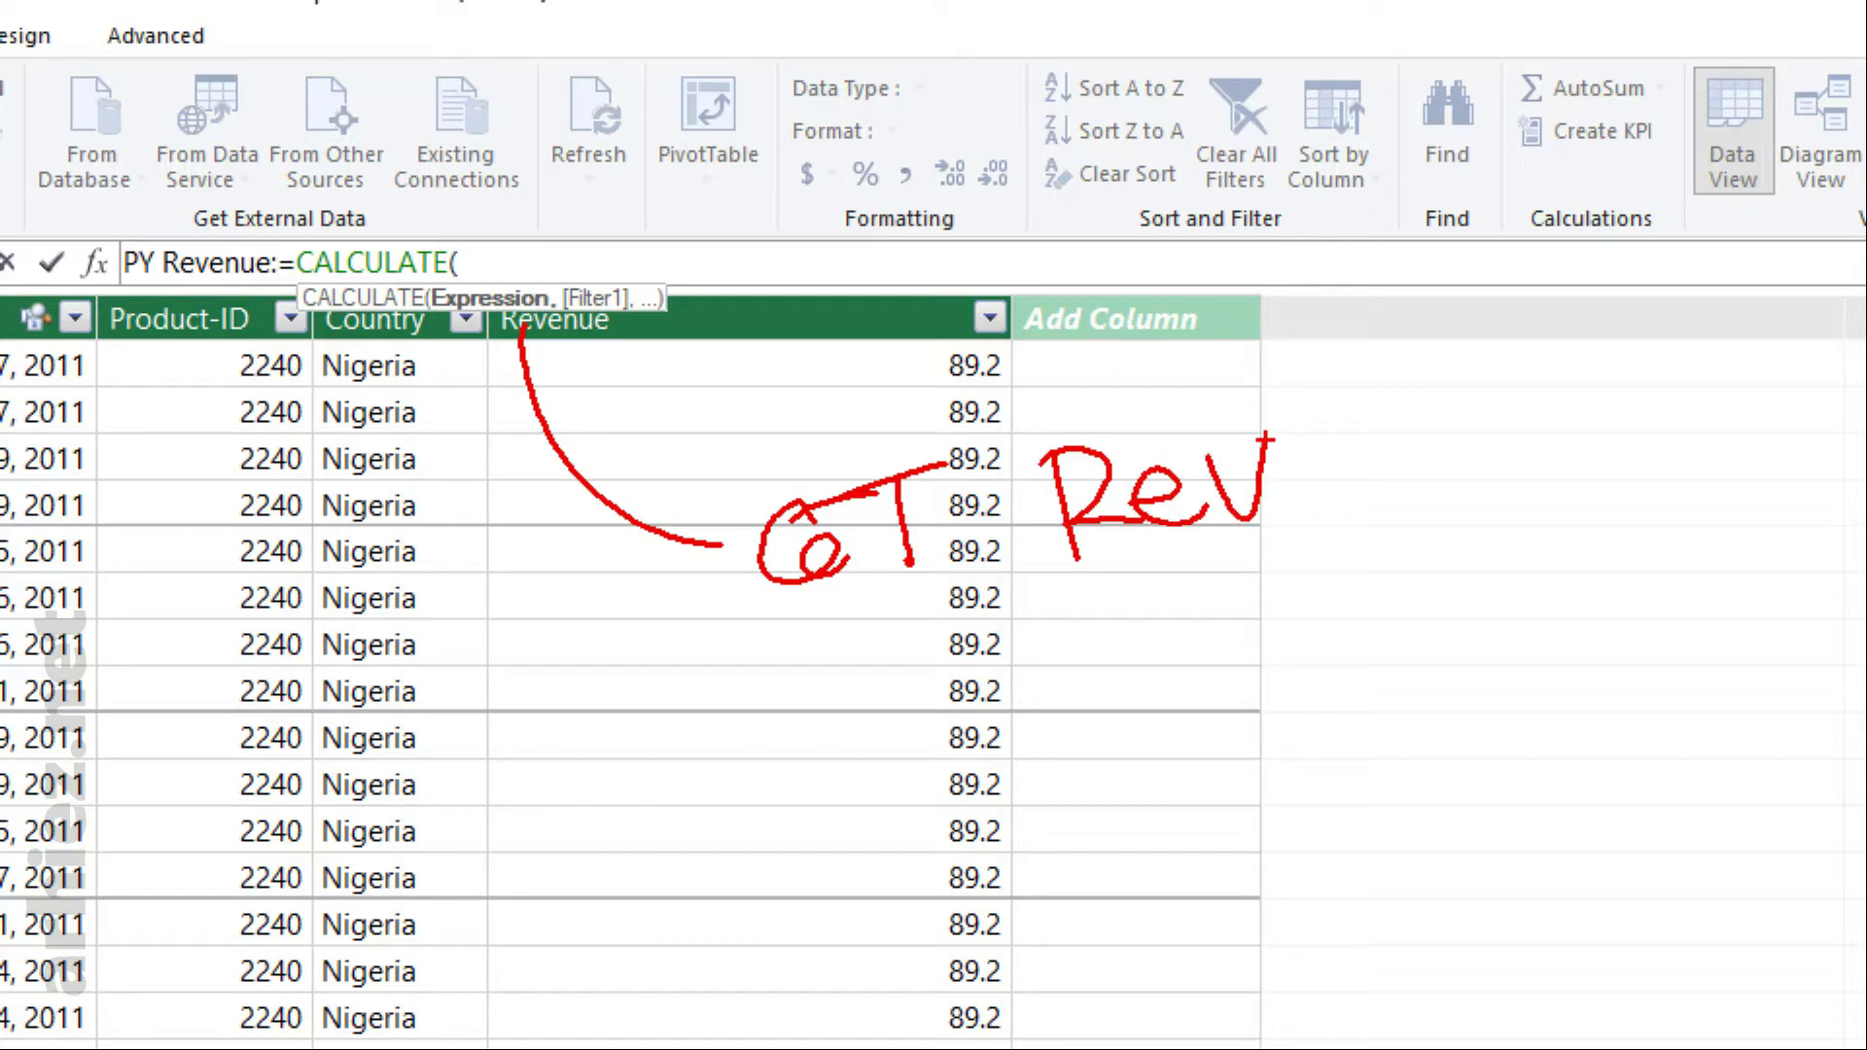
key("b")
mouse_move(613, 258)
left_mouse_down()
mouse_move(595, 250)
mouse_move(919, 223)
left_mouse_up()
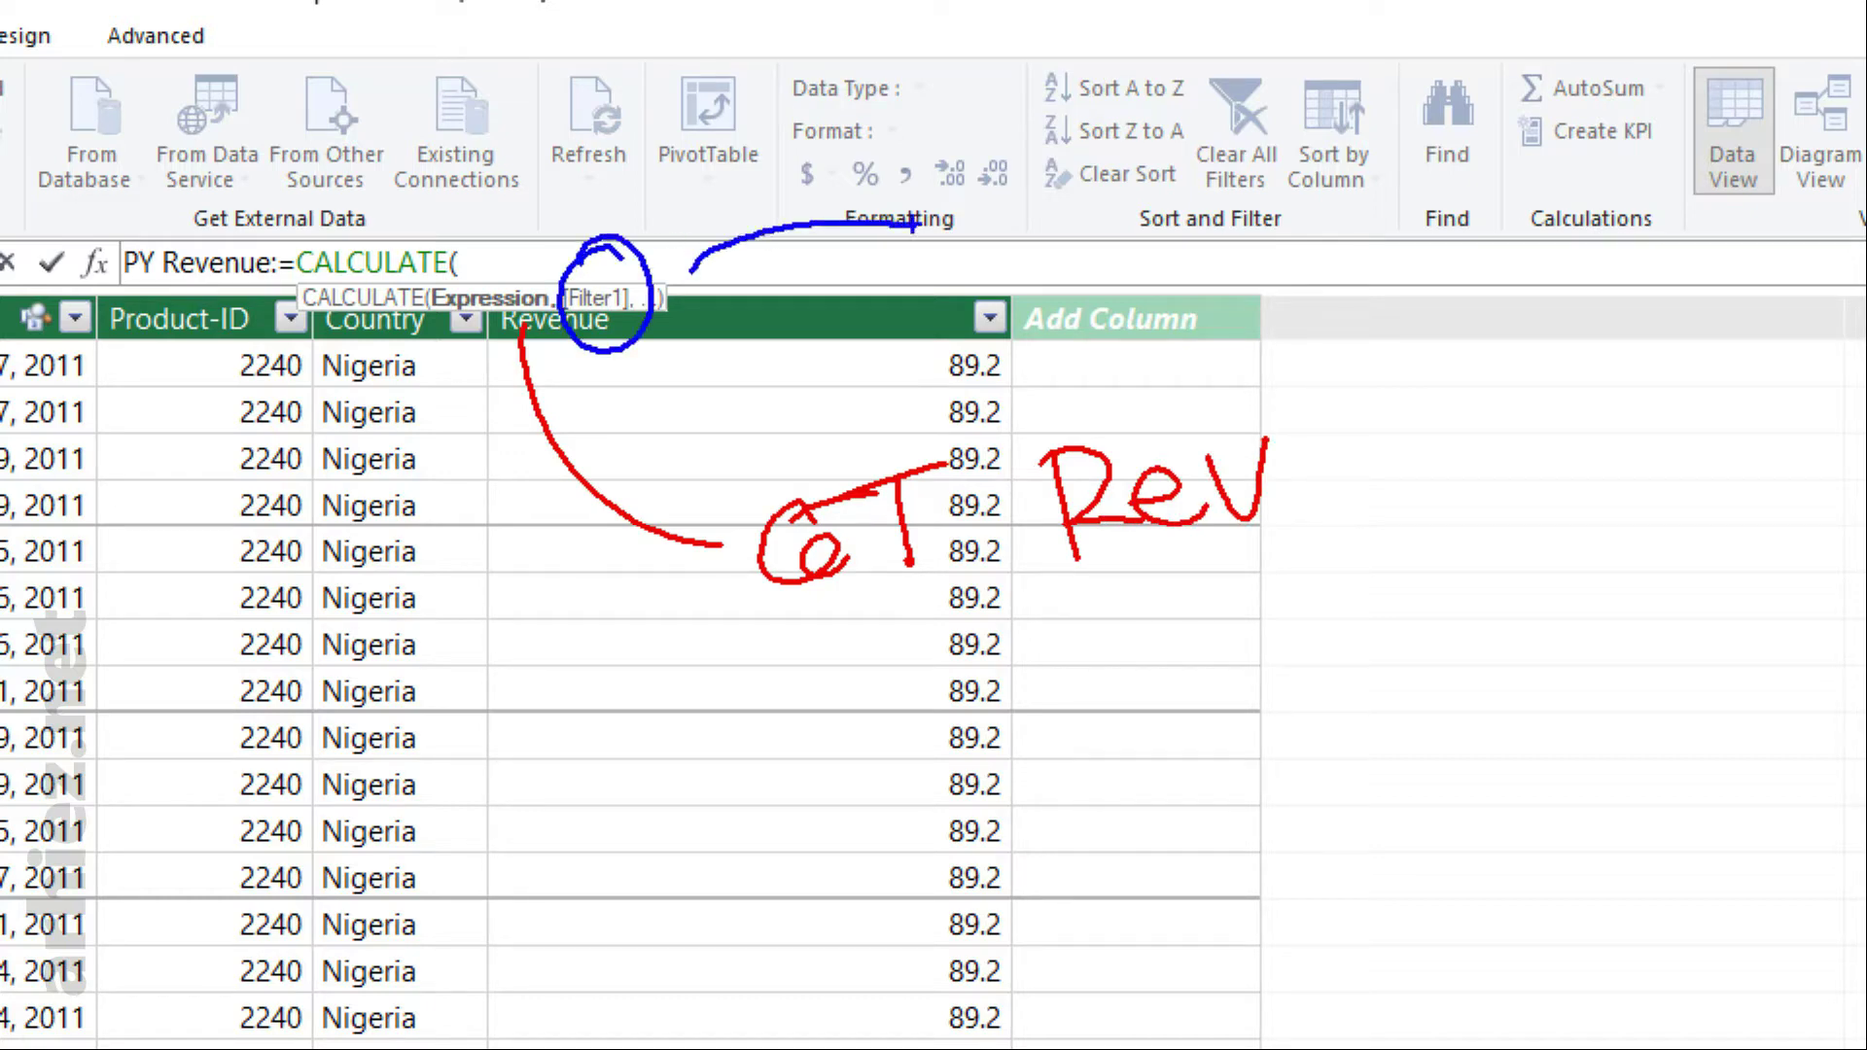
mouse_move(1016, 190)
left_mouse_down()
mouse_move(1011, 251)
mouse_move(963, 282)
left_mouse_up()
mouse_move(1039, 287)
left_mouse_down()
mouse_move(1065, 206)
mouse_move(1099, 297)
left_mouse_up()
mouse_move(1043, 270)
left_mouse_down()
mouse_move(1128, 236)
mouse_move(1201, 277)
mouse_move(1275, 284)
mouse_move(1276, 245)
left_mouse_up()
left_click_drag(1218, 226, 1297, 209)
mouse_move(1332, 189)
left_mouse_down()
mouse_move(1342, 282)
mouse_move(1366, 209)
mouse_move(1439, 264)
left_mouse_up()
mouse_move(1385, 241)
left_mouse_down()
mouse_move(1431, 232)
mouse_move(1444, 197)
left_mouse_up()
mouse_move(1449, 180)
left_mouse_down()
mouse_move(1475, 264)
mouse_move(1536, 233)
mouse_move(1690, 231)
left_mouse_up()
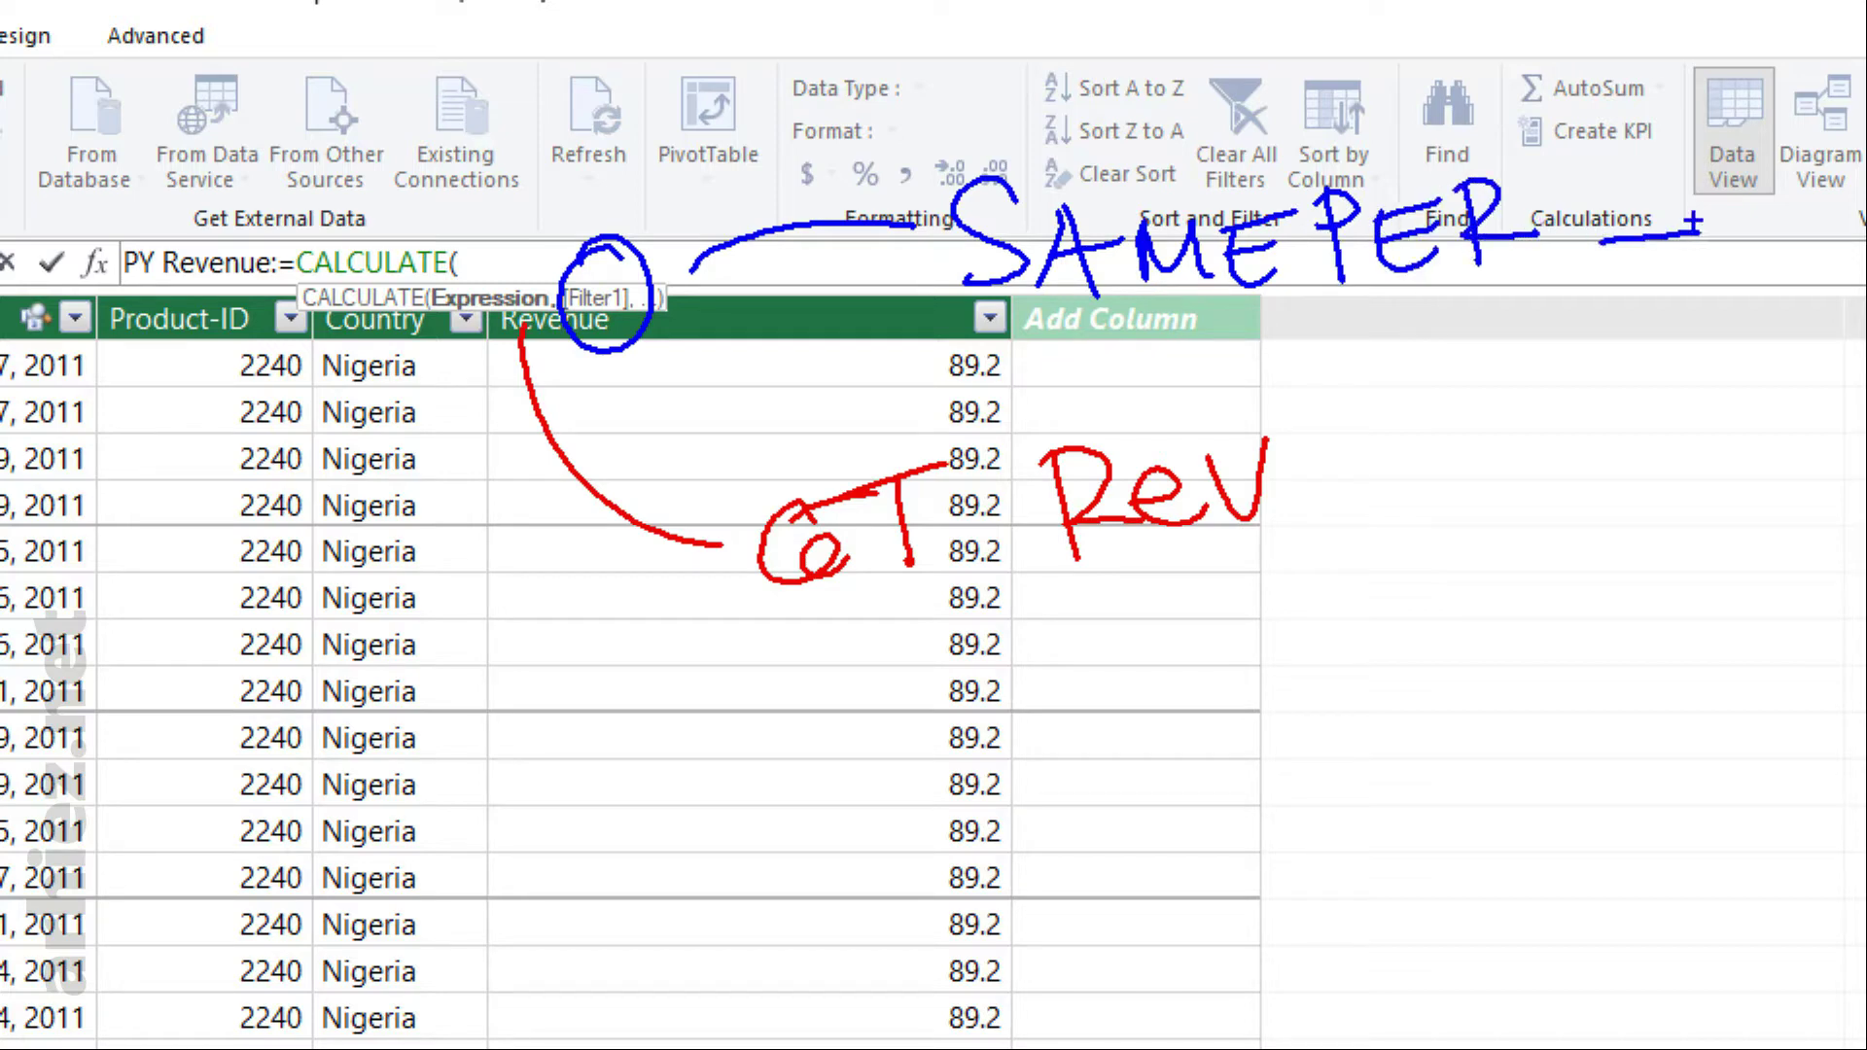
key("Escape")
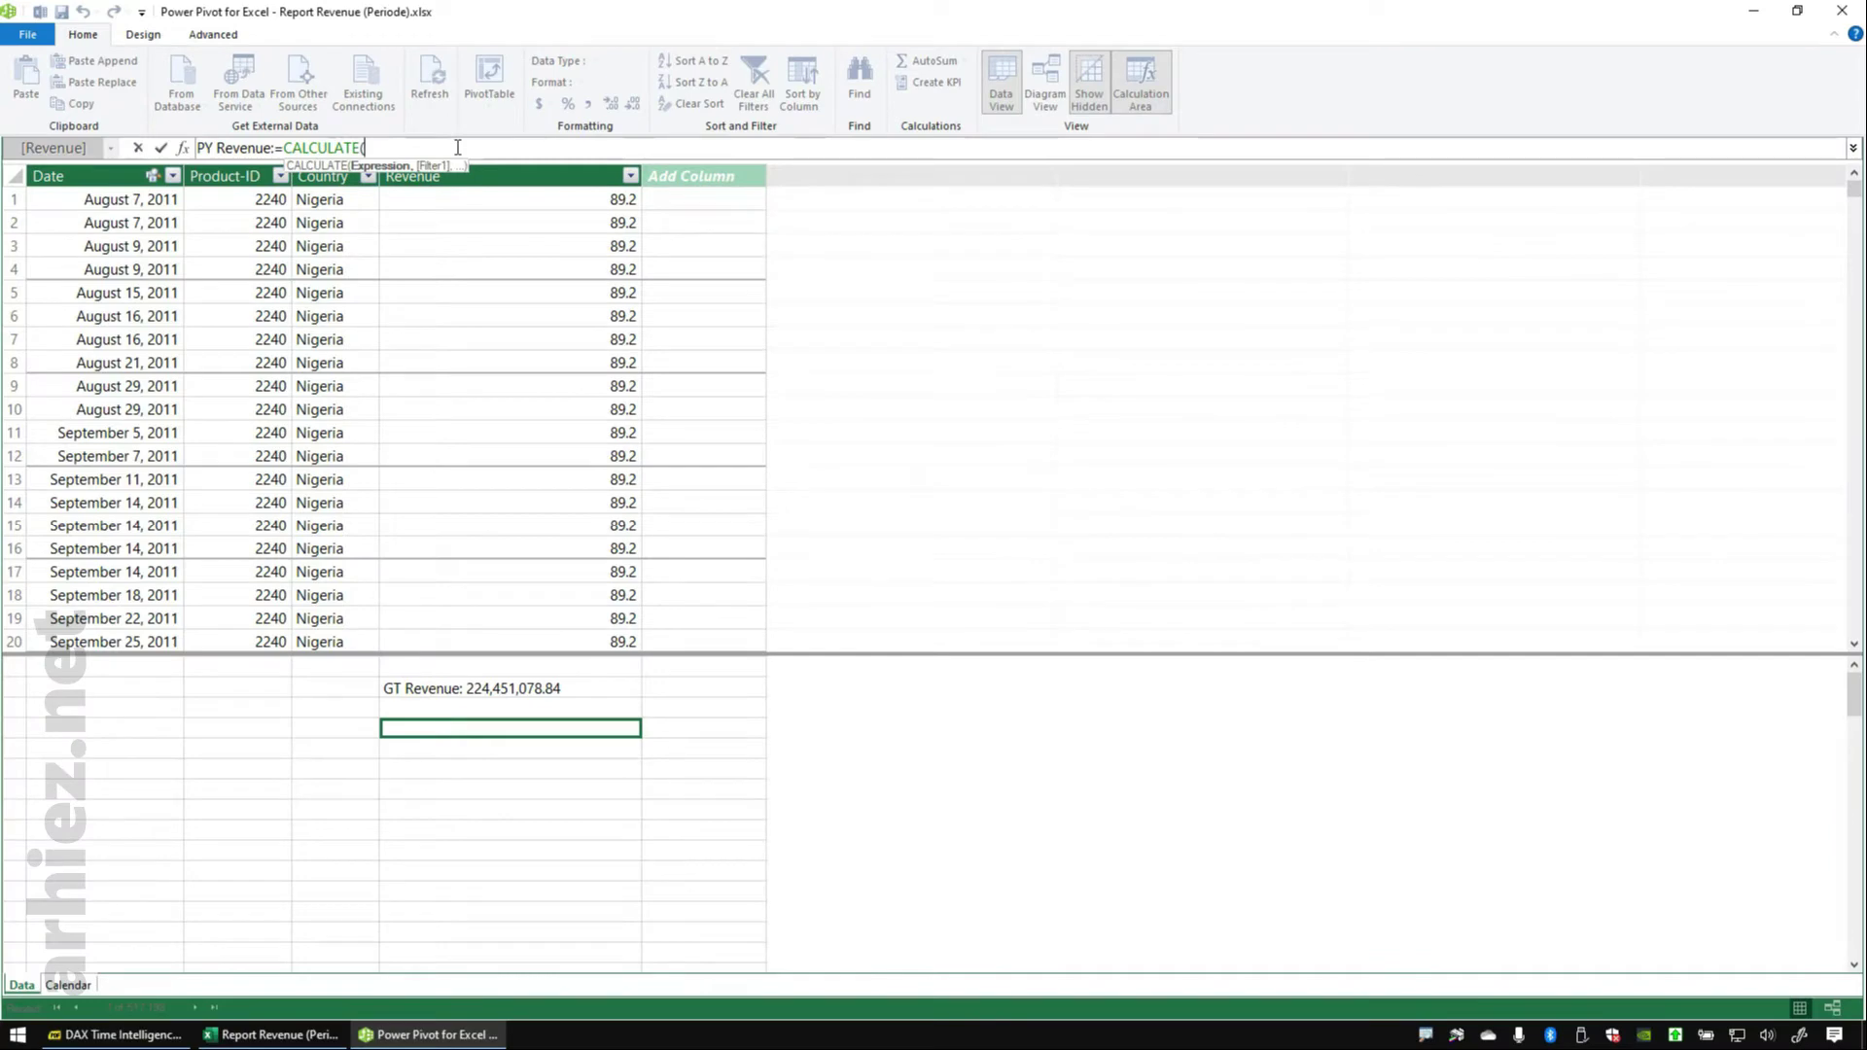
- Give CALCULATE the expression Data[GT Revenue] and start its filter argument with the SAMEPERIODLASTYEAR function
type("Data")
key("Down")
key("Down")
key("Down")
key("Tab")
type(",")
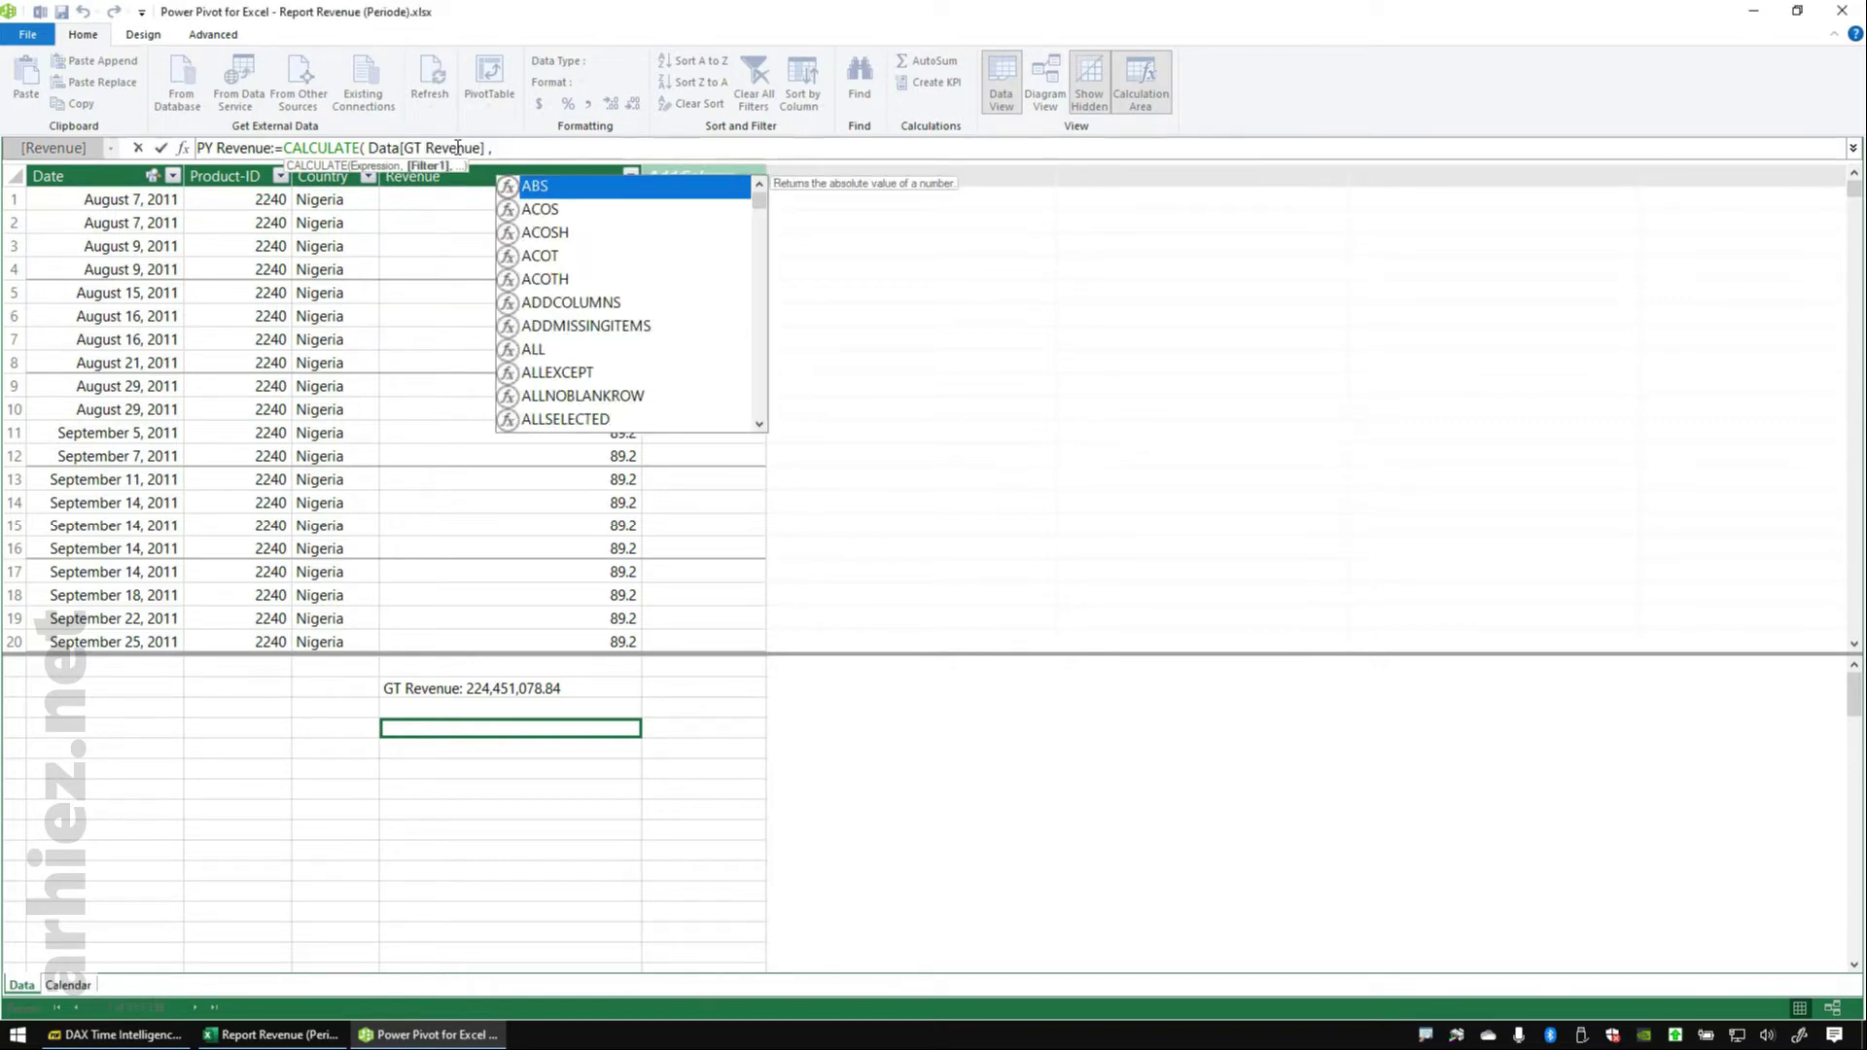
type(" SAME")
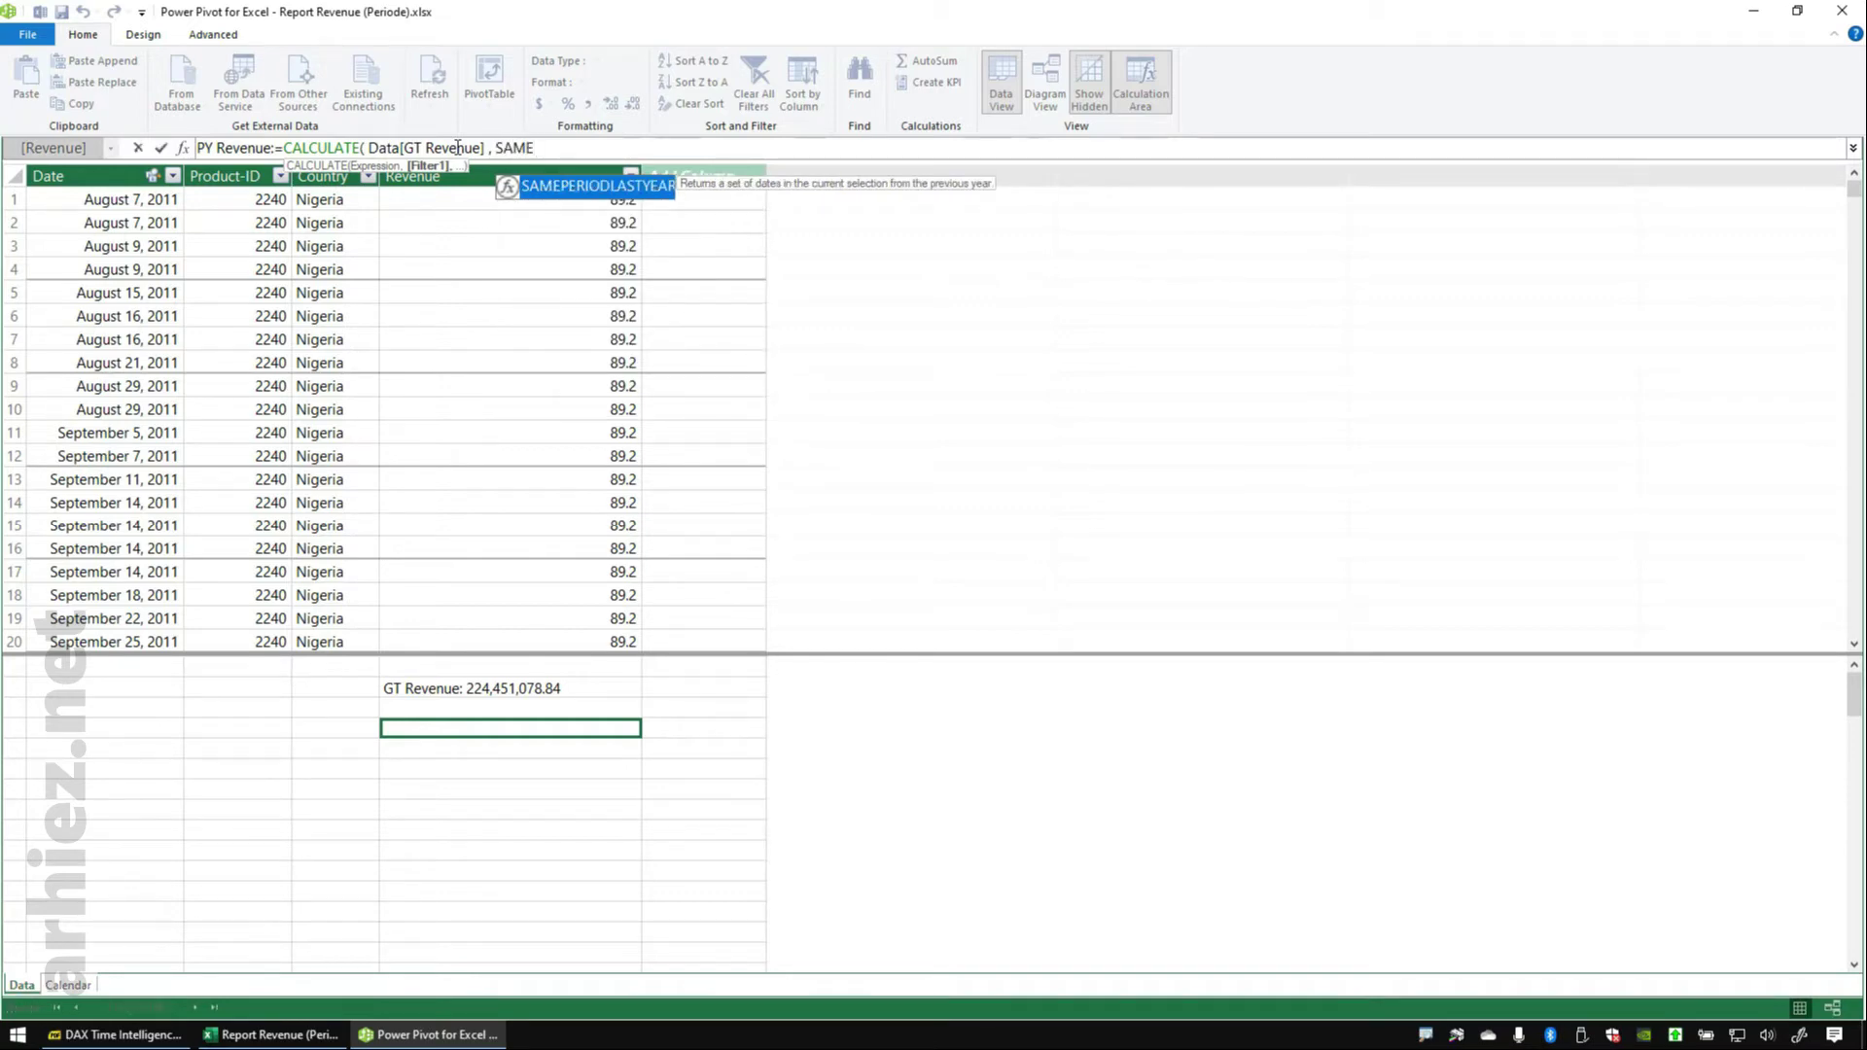
key("Tab")
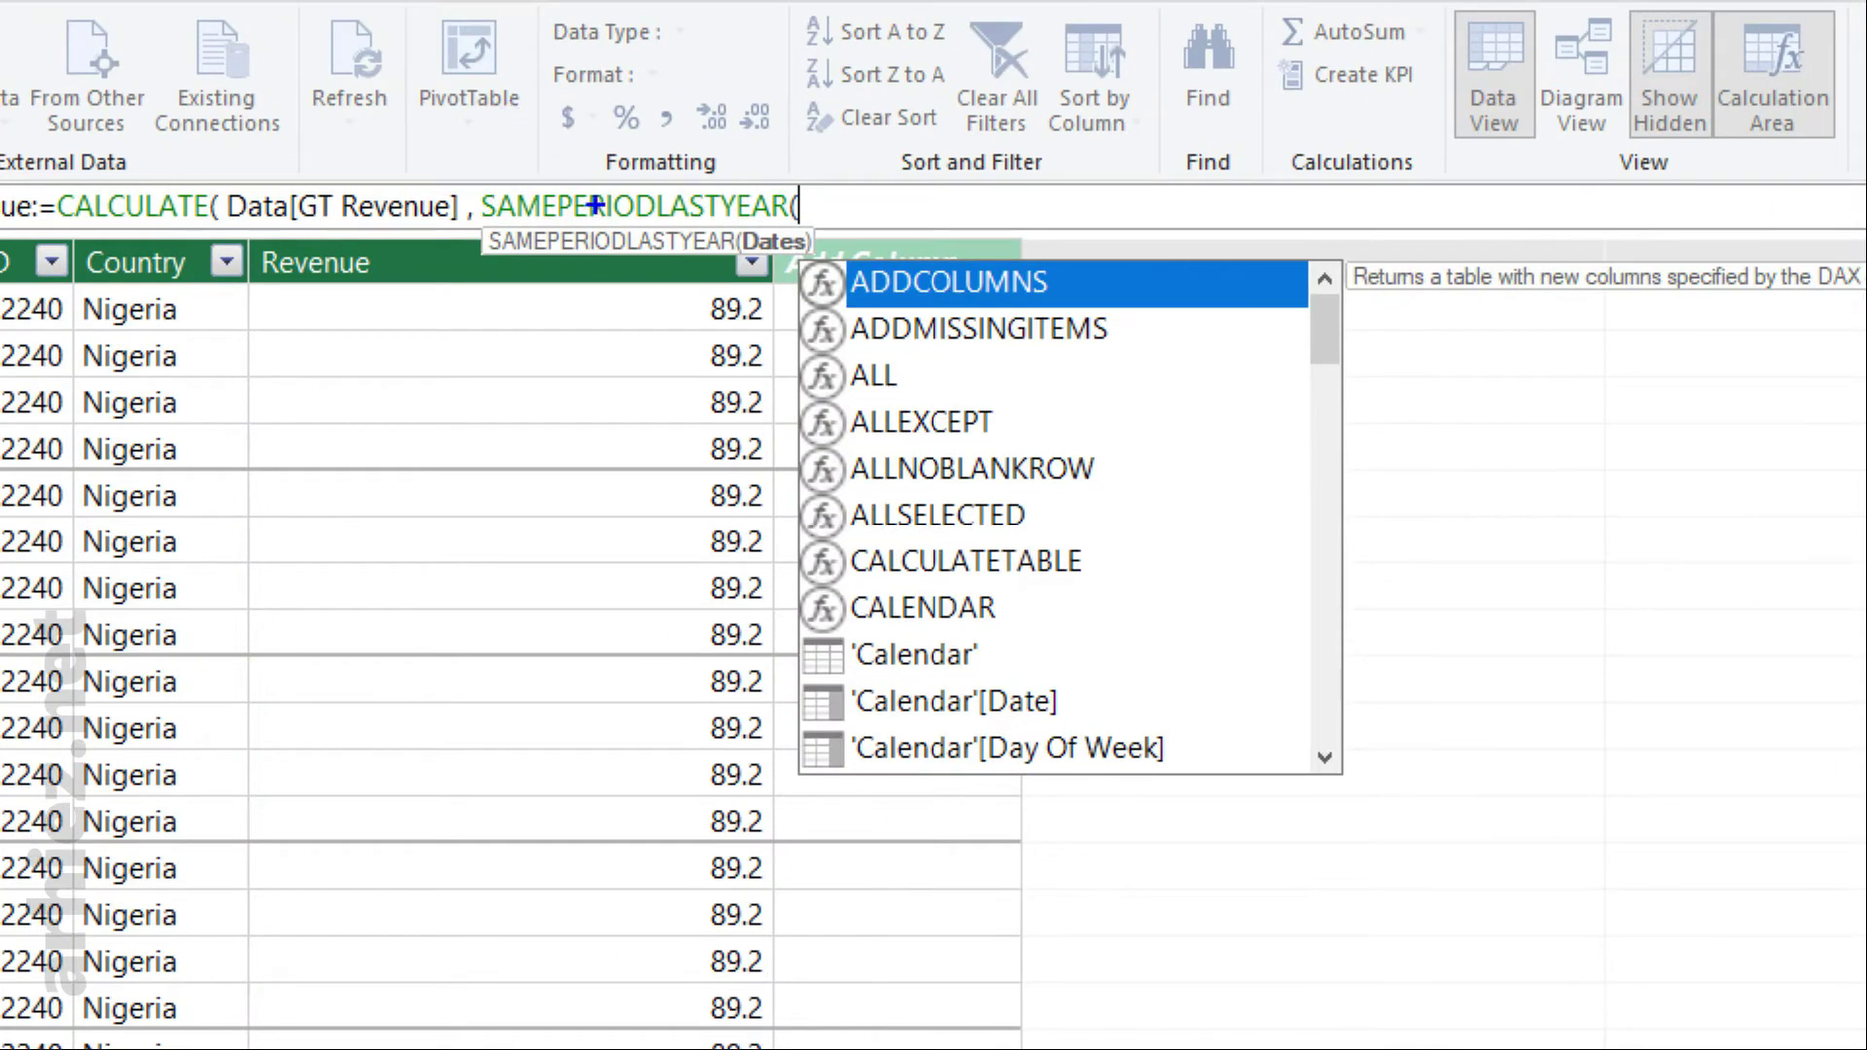
mouse_move(816, 210)
left_mouse_down()
mouse_move(770, 220)
mouse_move(811, 290)
mouse_move(824, 208)
left_mouse_up()
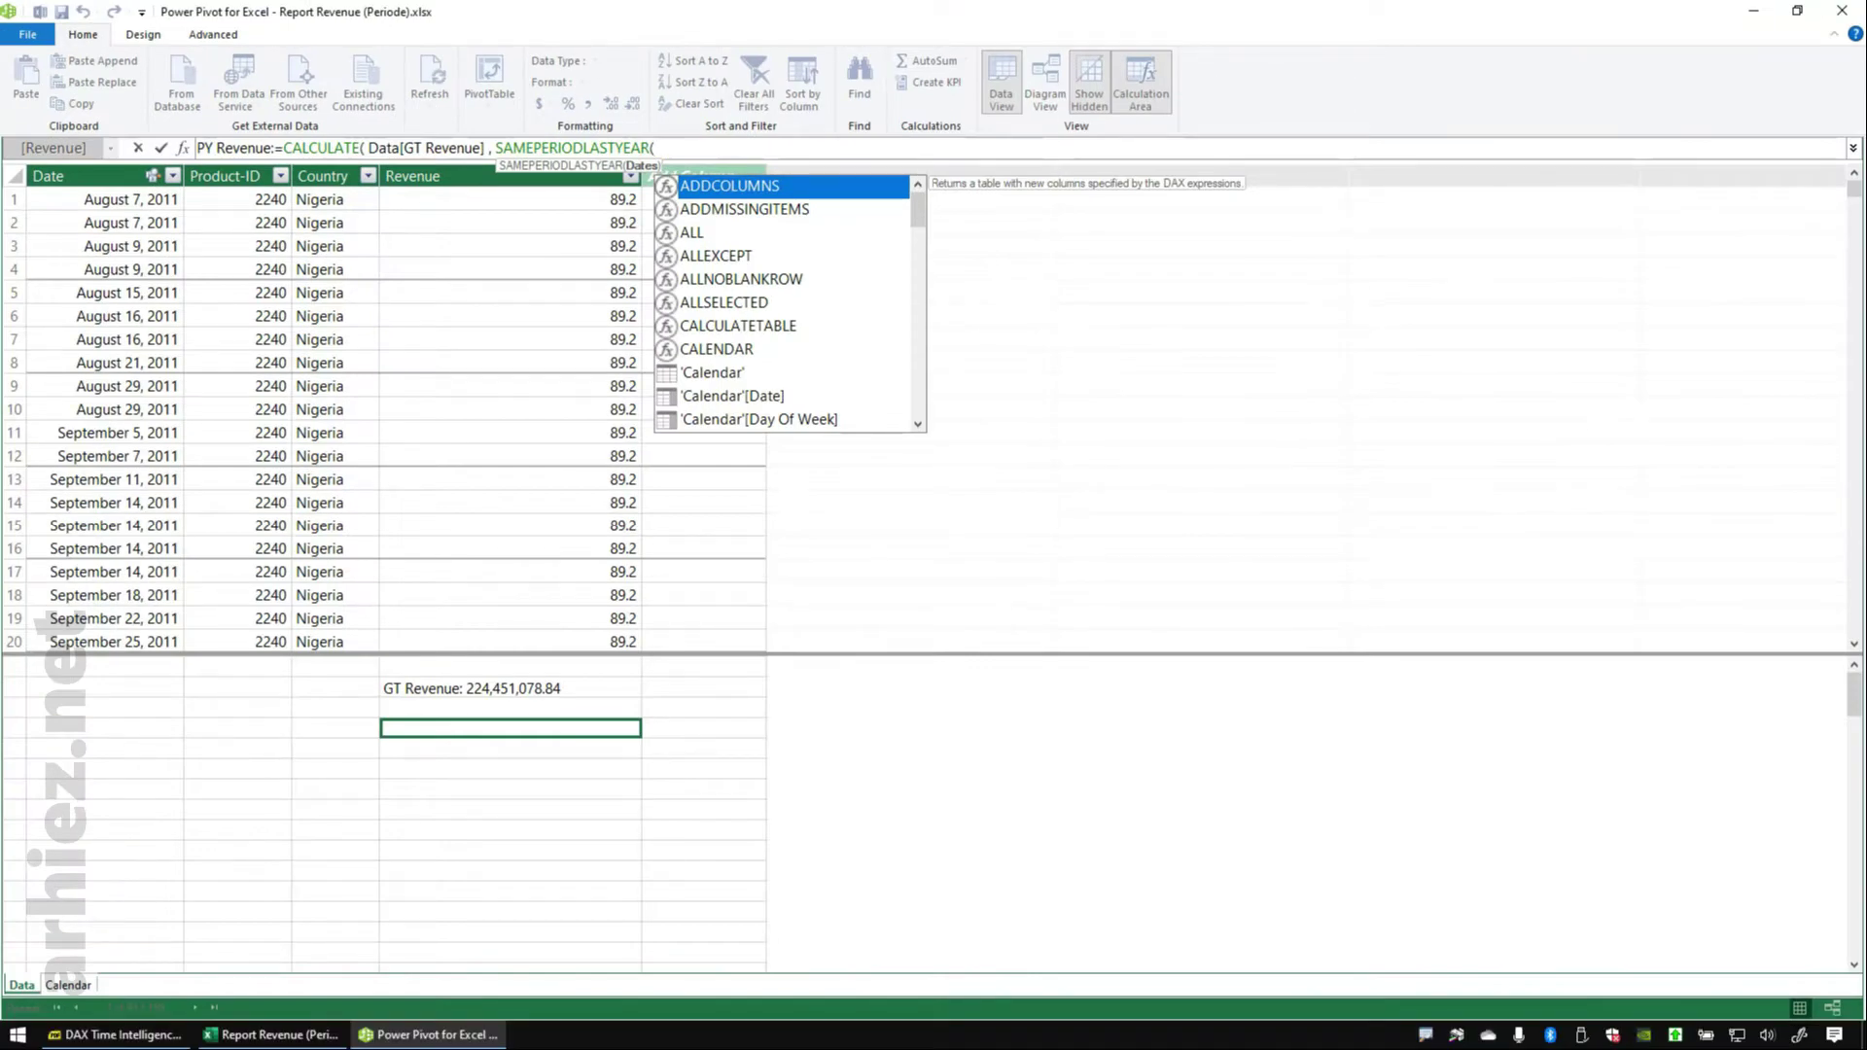
- Complete the PY Revenue formula with 'Calendar'[Date] as the SAMEPERIODLASTYEAR dates, and format the measure with a thousands separator
type("CA")
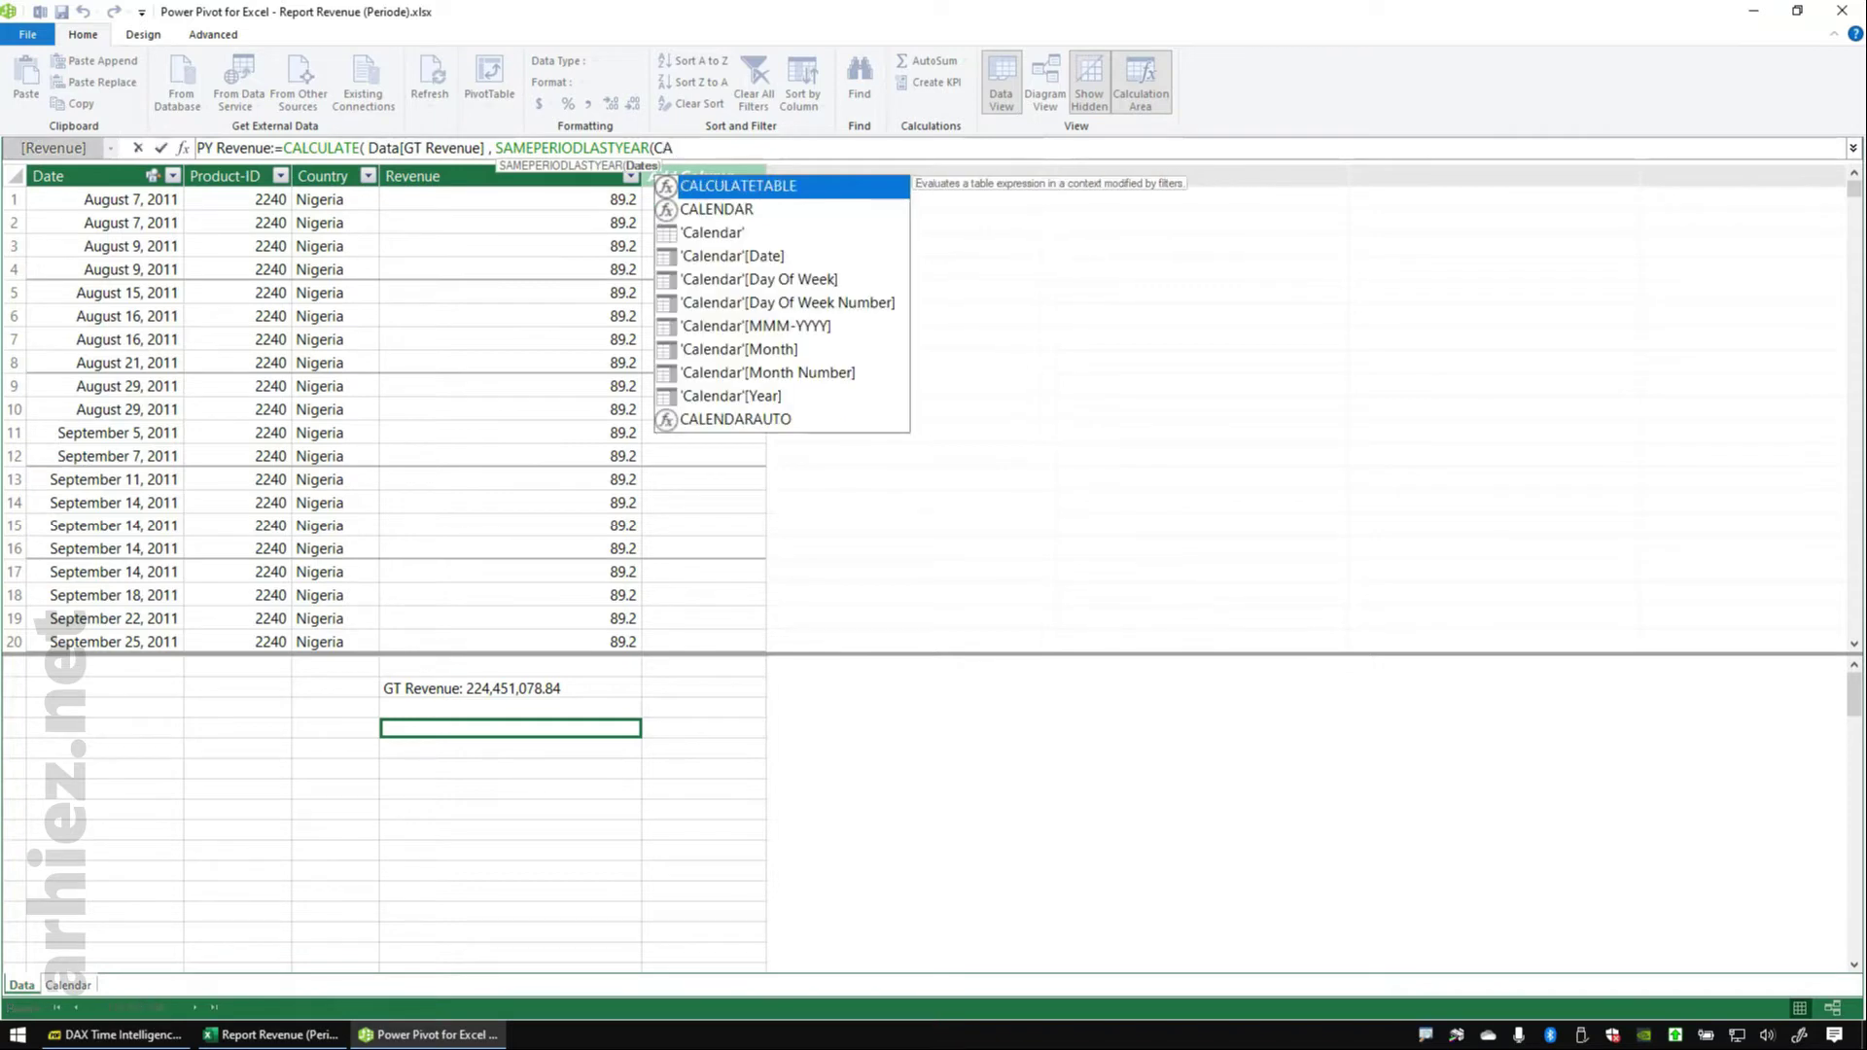
key("Down")
key("Down")
key("Down")
key("Tab")
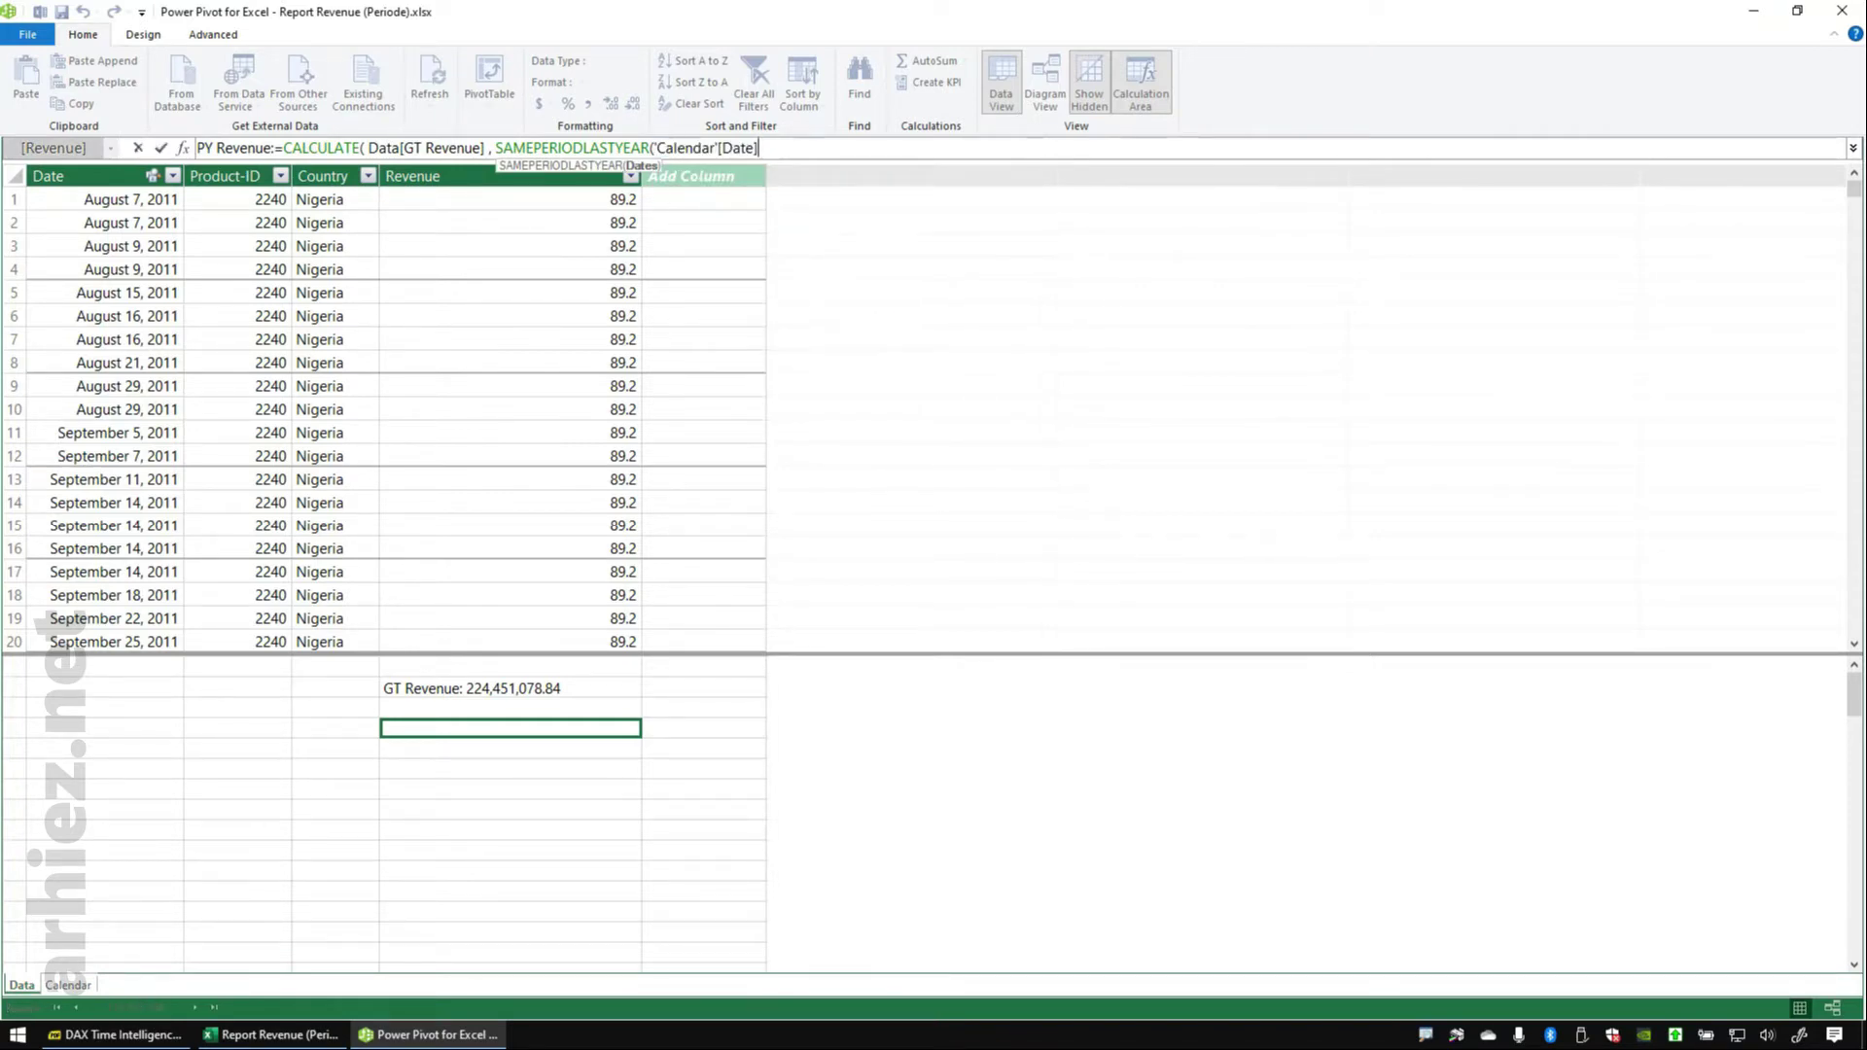
type(")")
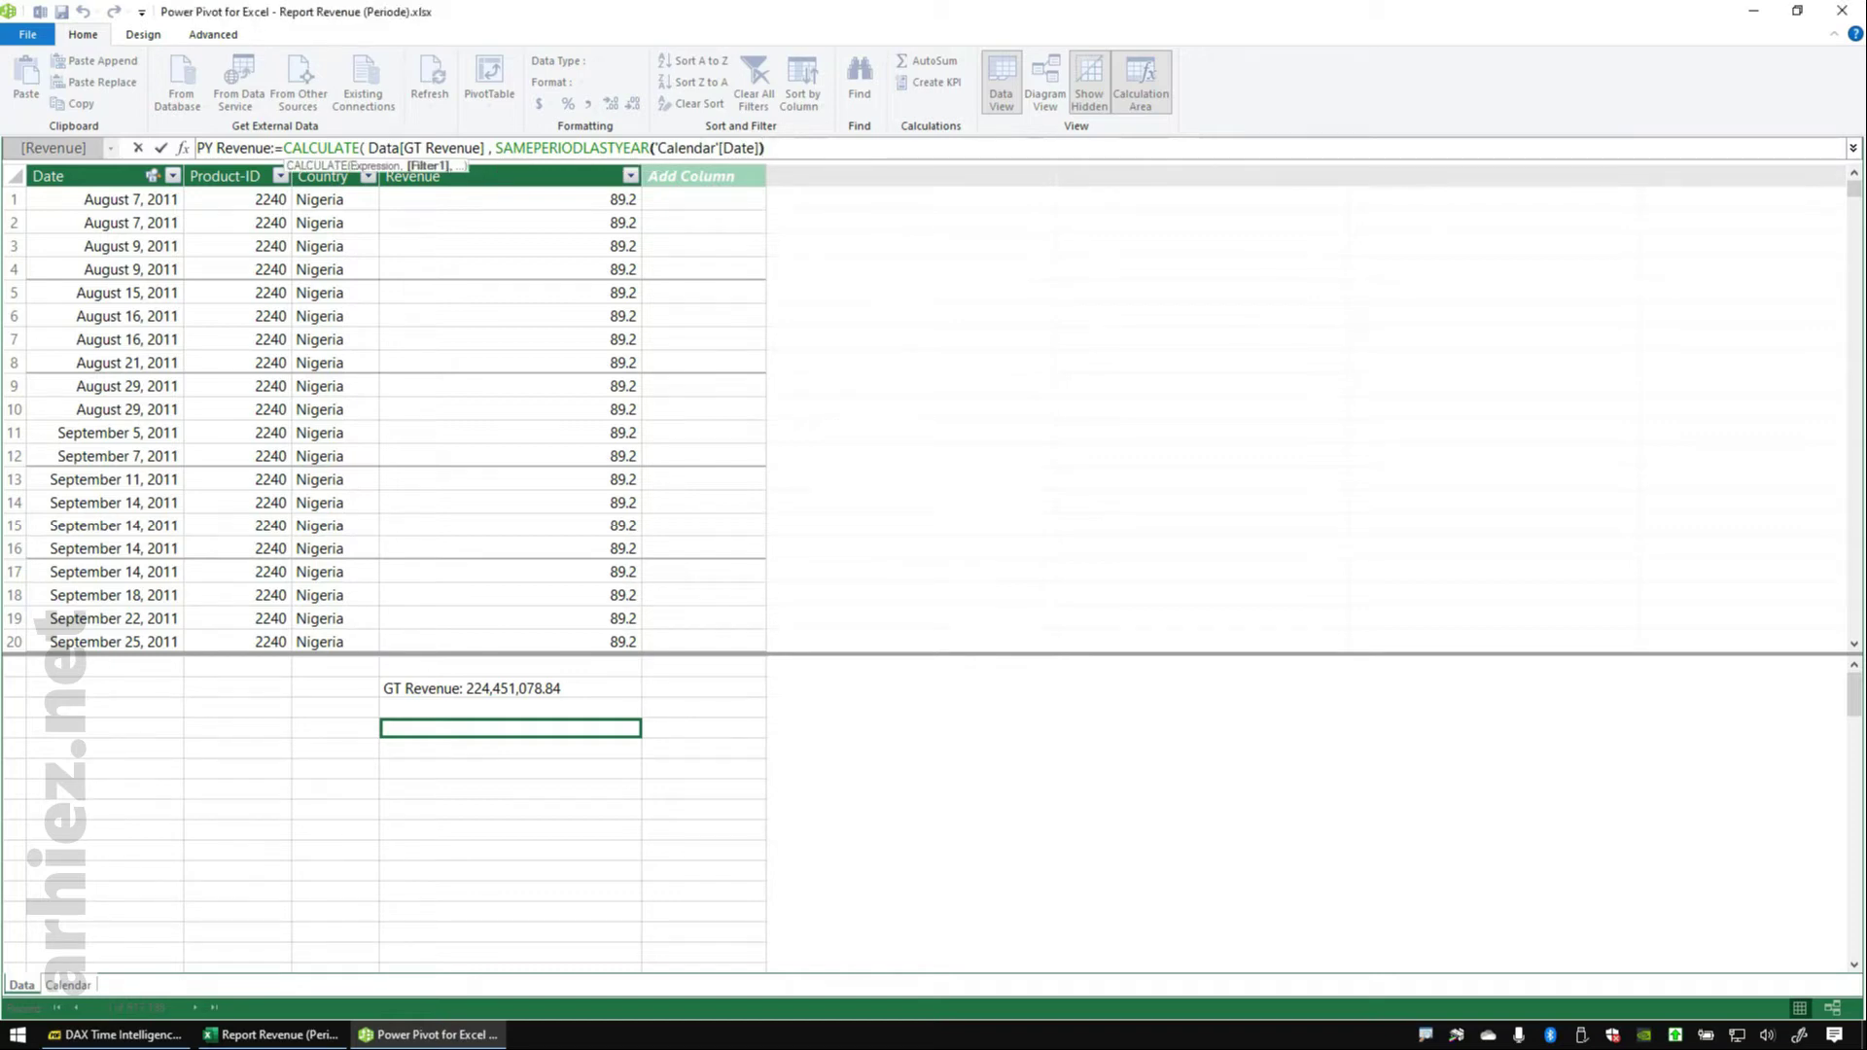
type(")")
key("Return")
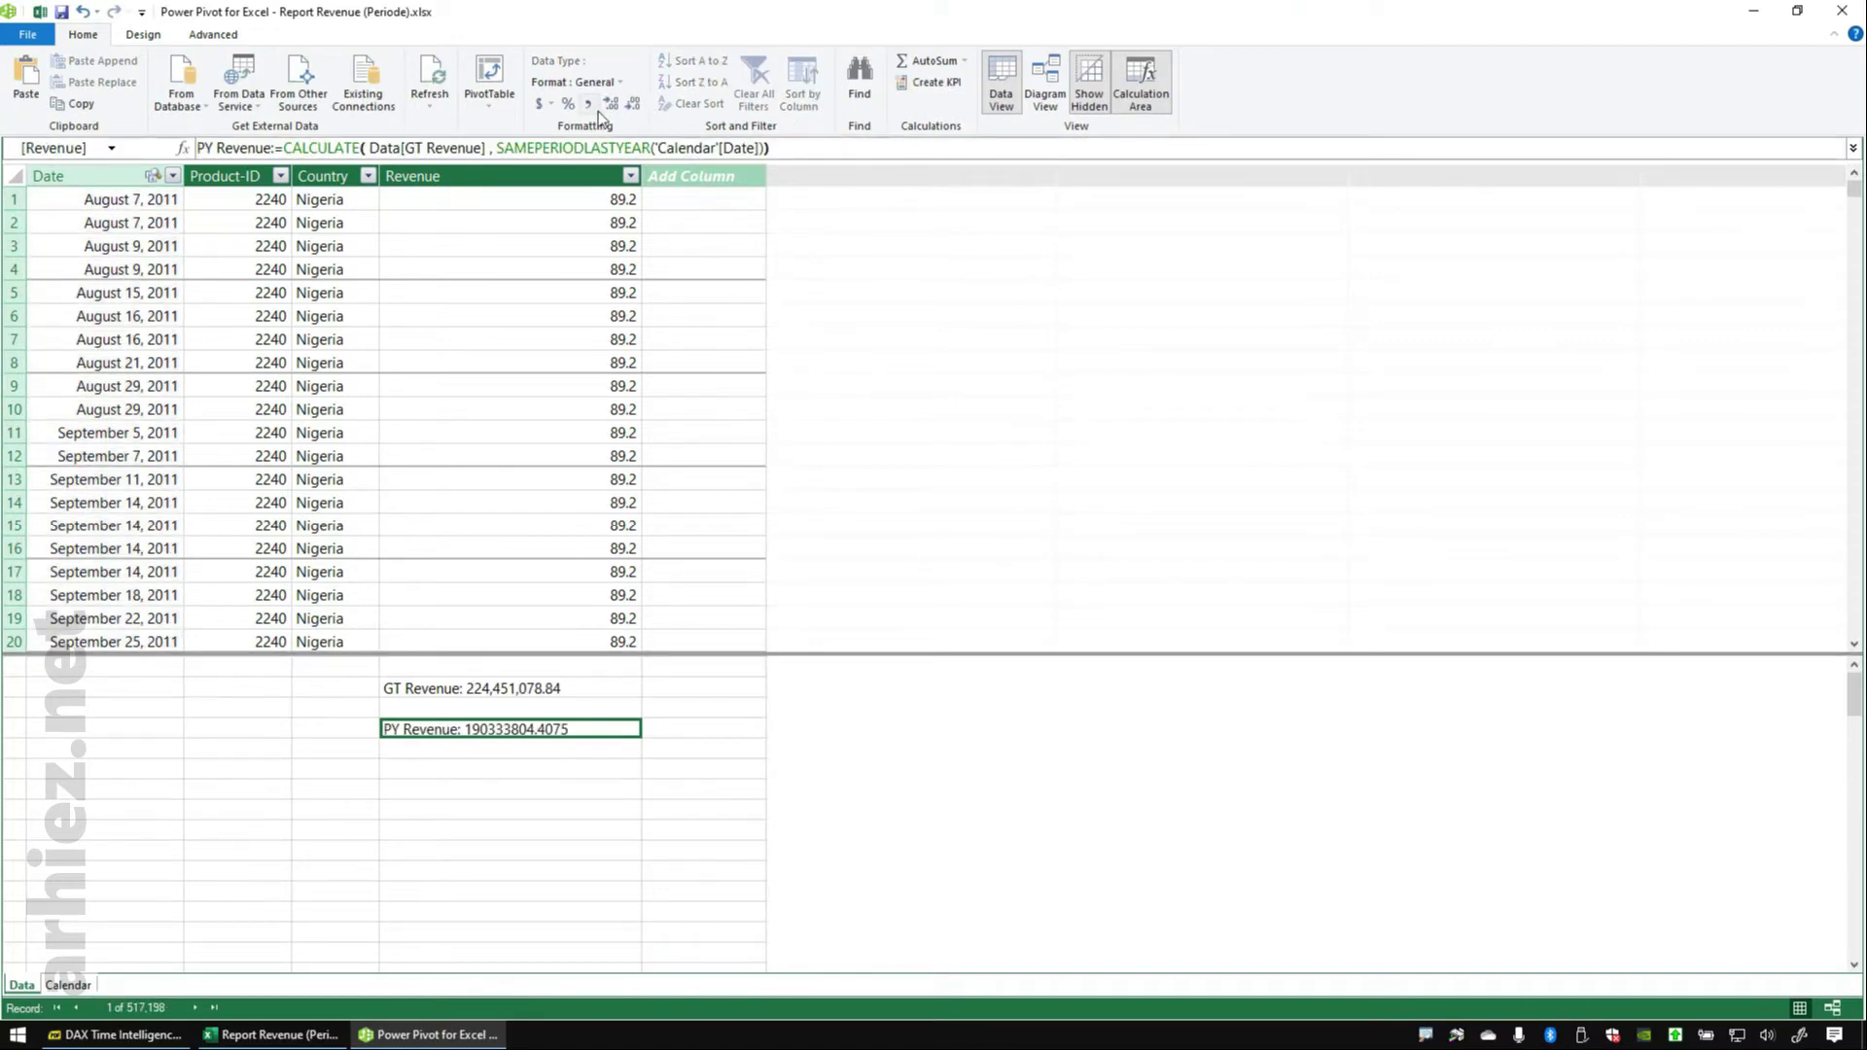
left_click(589, 105)
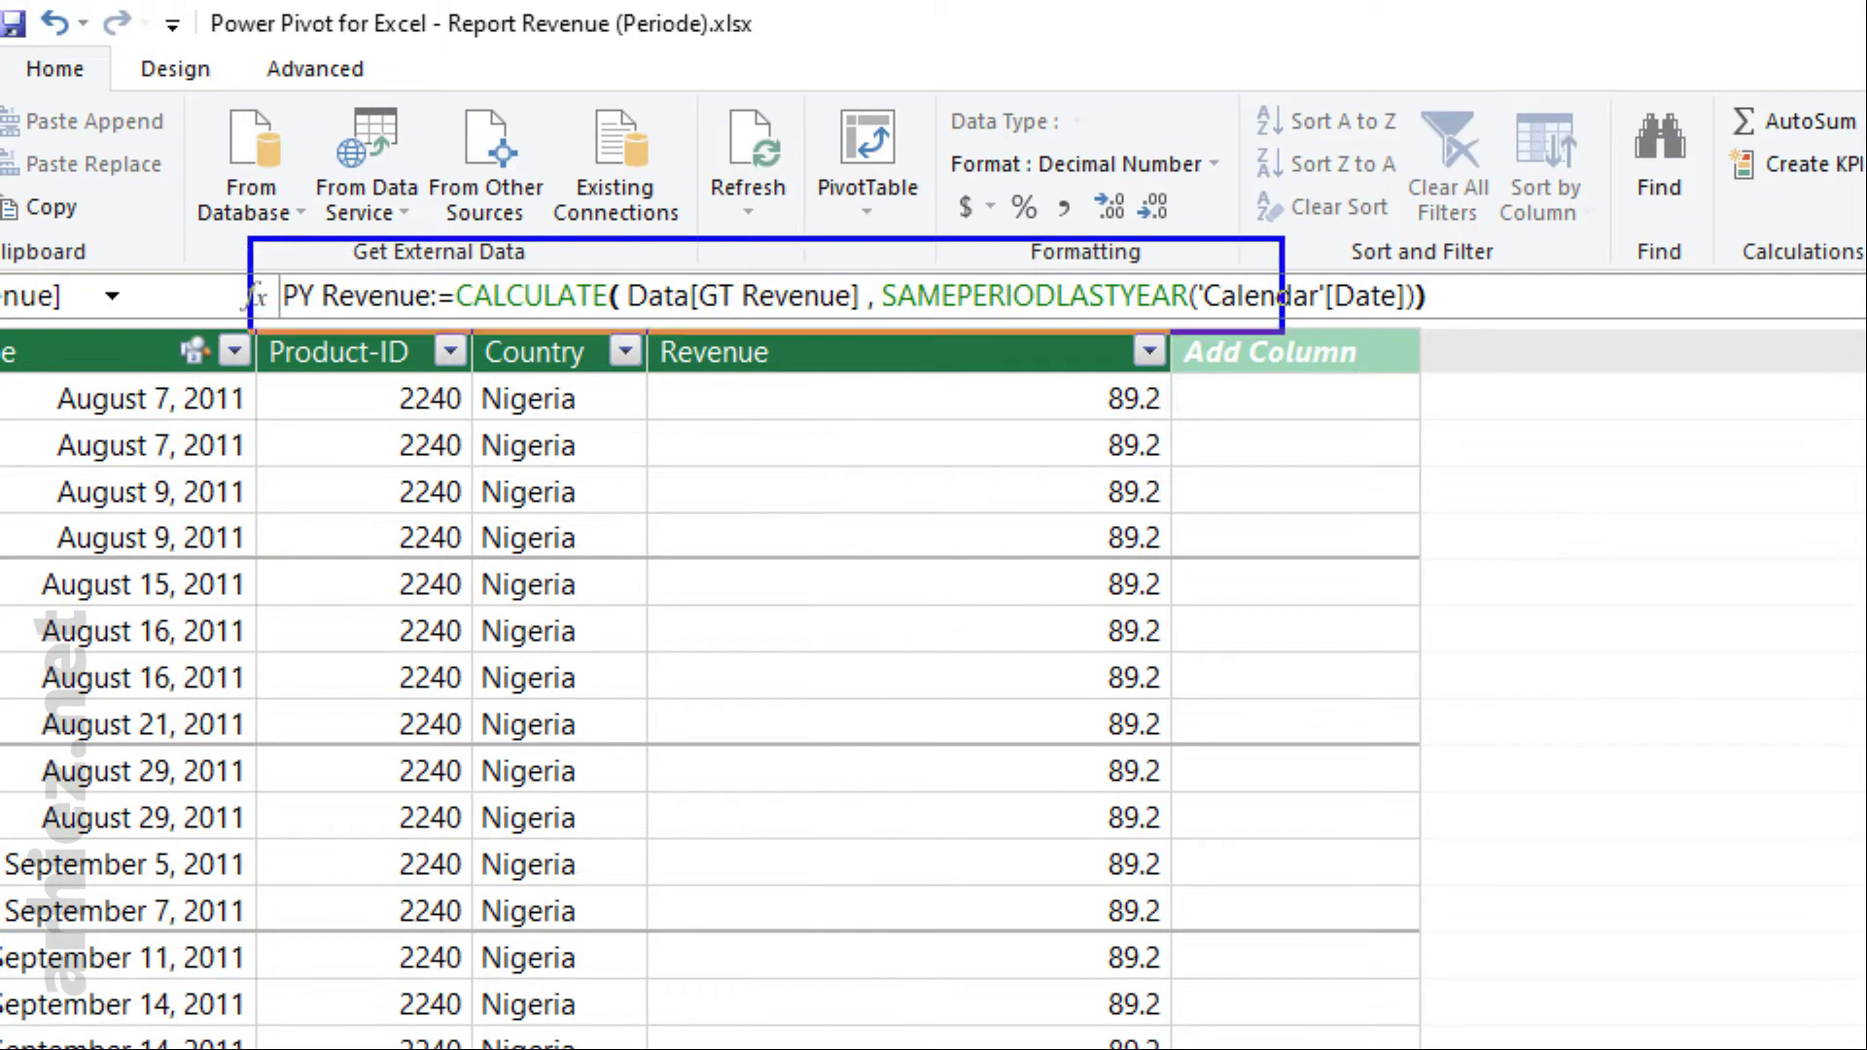
left_click_drag(1282, 333, 1476, 374)
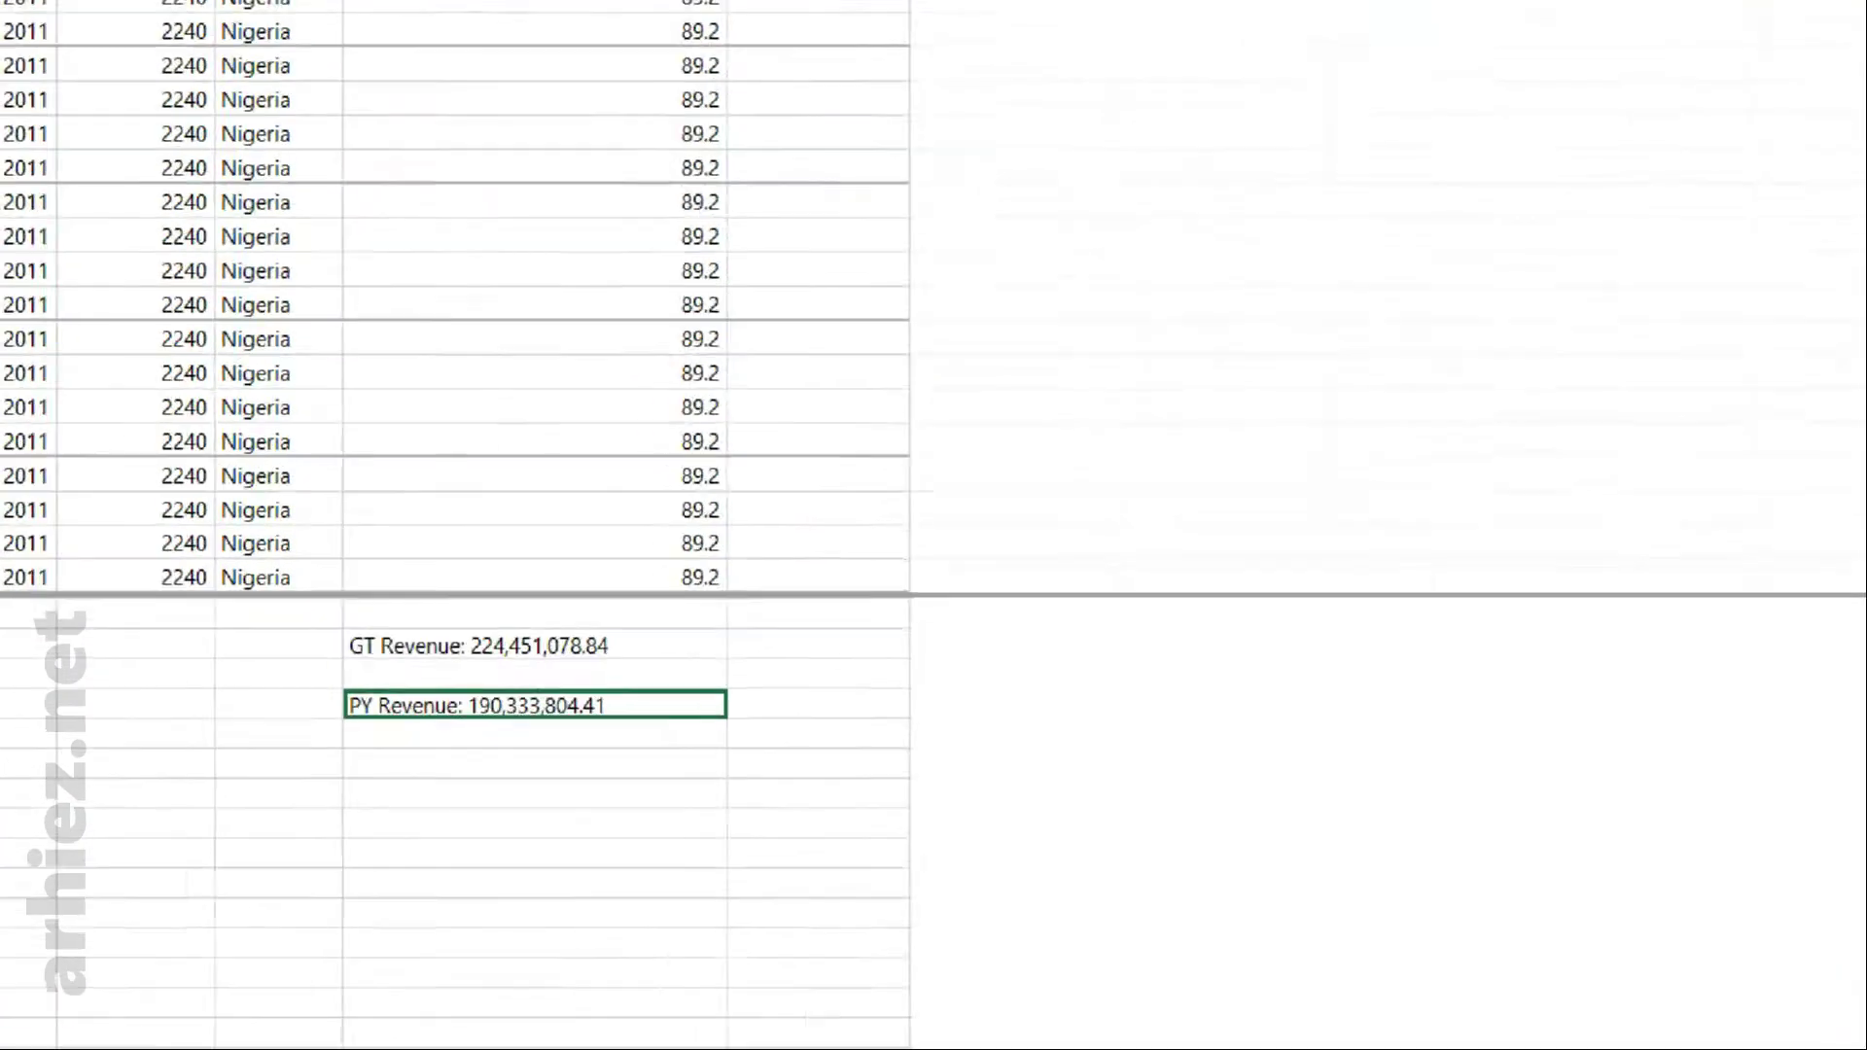
left_click_drag(318, 669, 727, 751)
left_click_drag(848, 761, 888, 763)
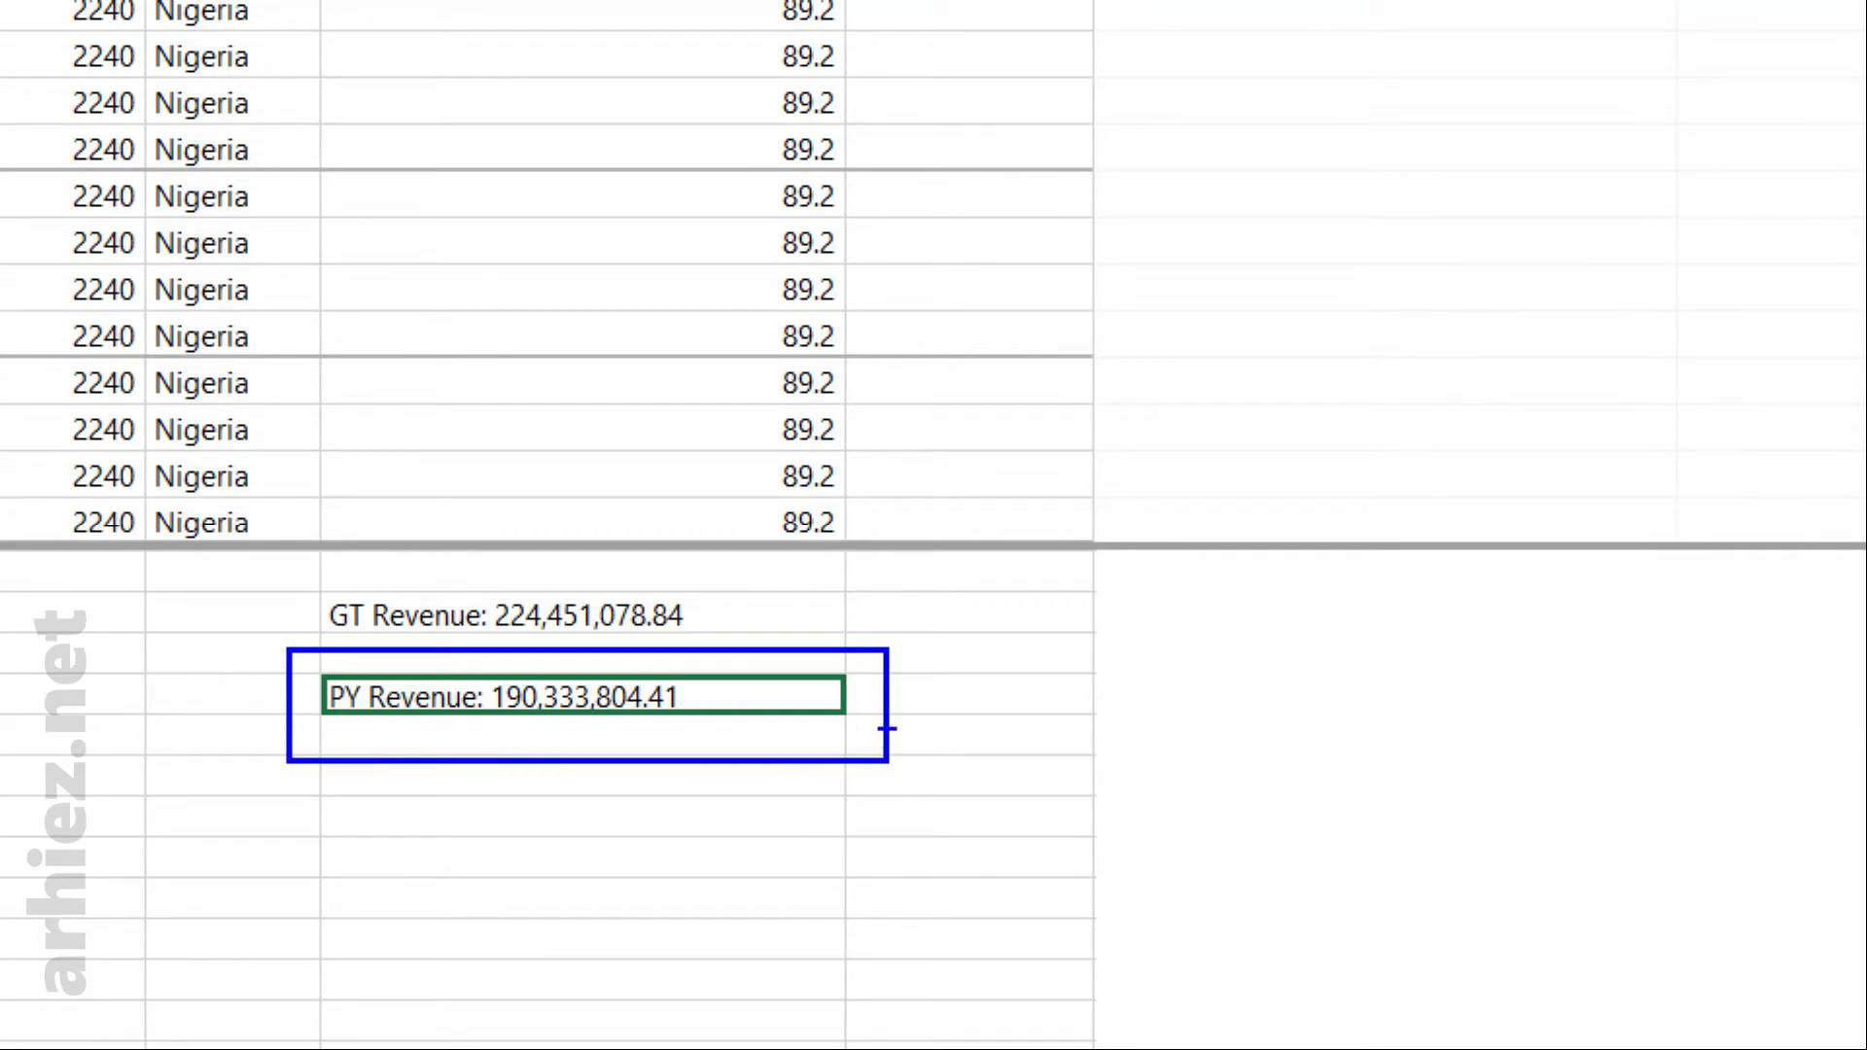
key("Escape")
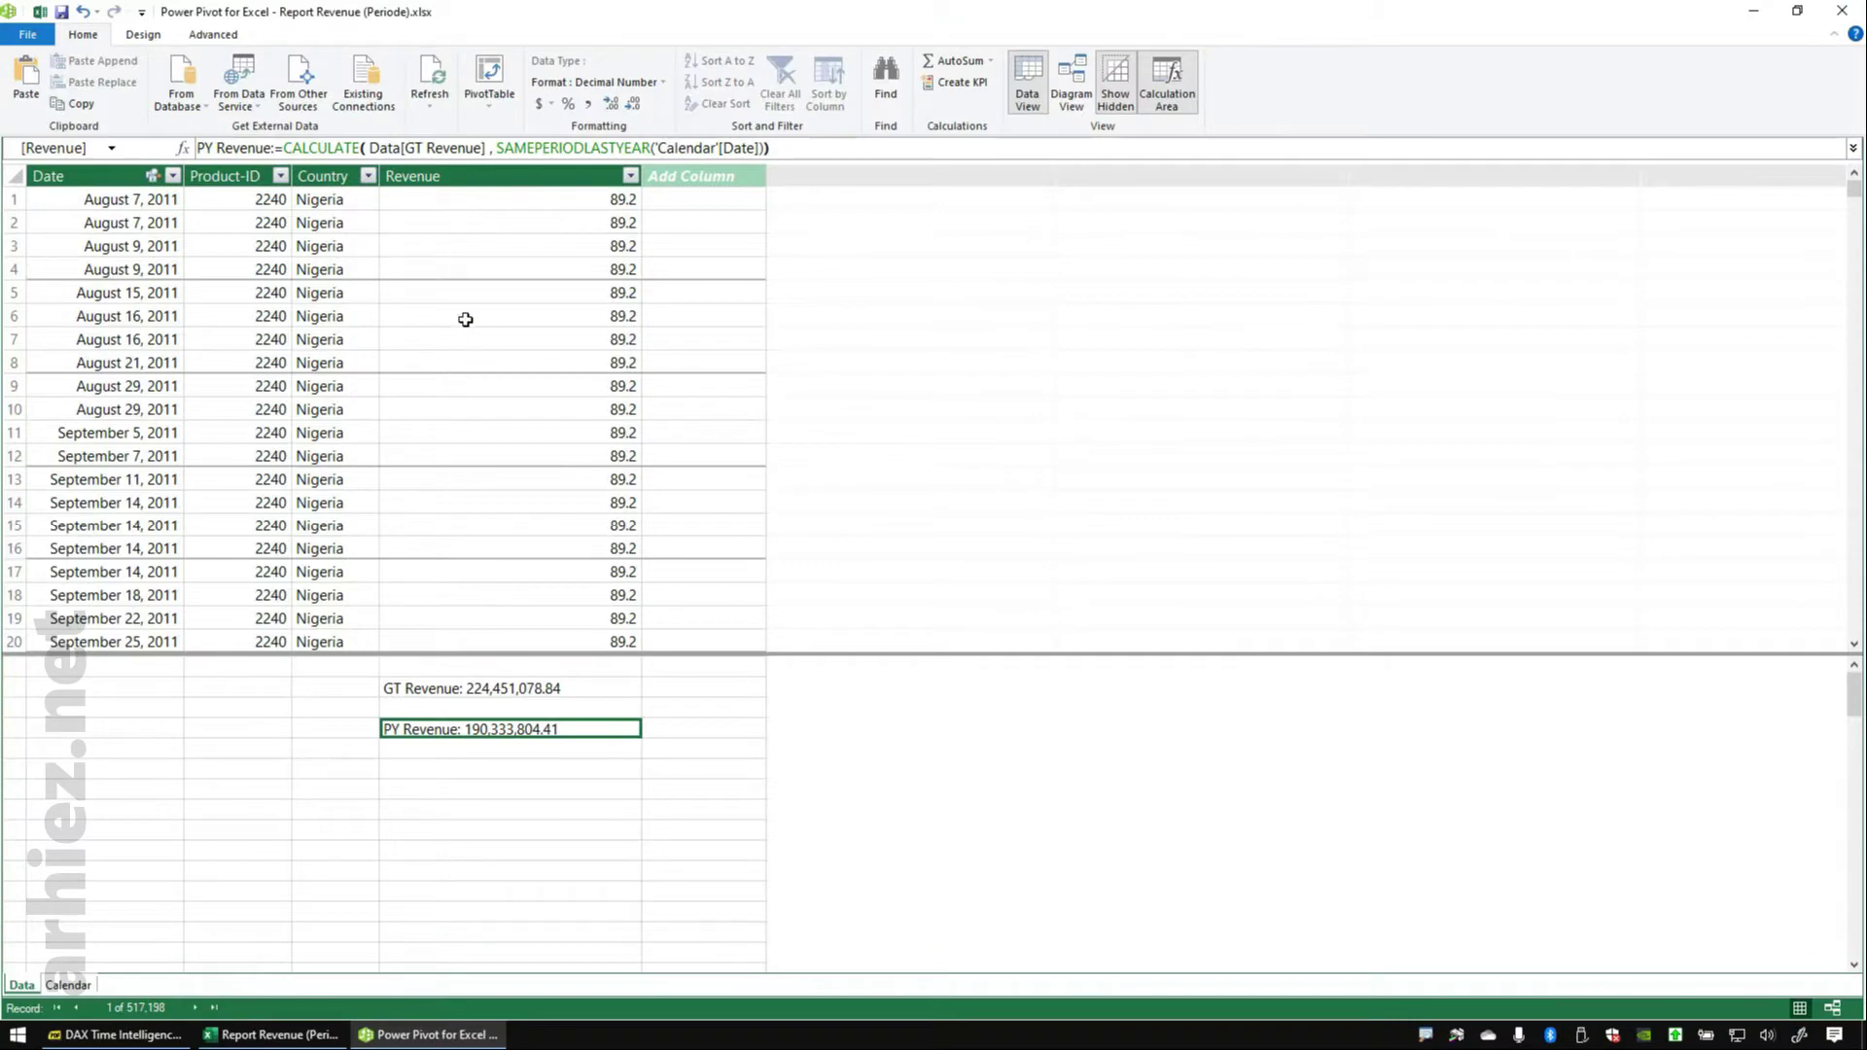
- Create a PivotTable from the data model on the existing worksheet at cell C3 of Sheet1
left_click(488, 97)
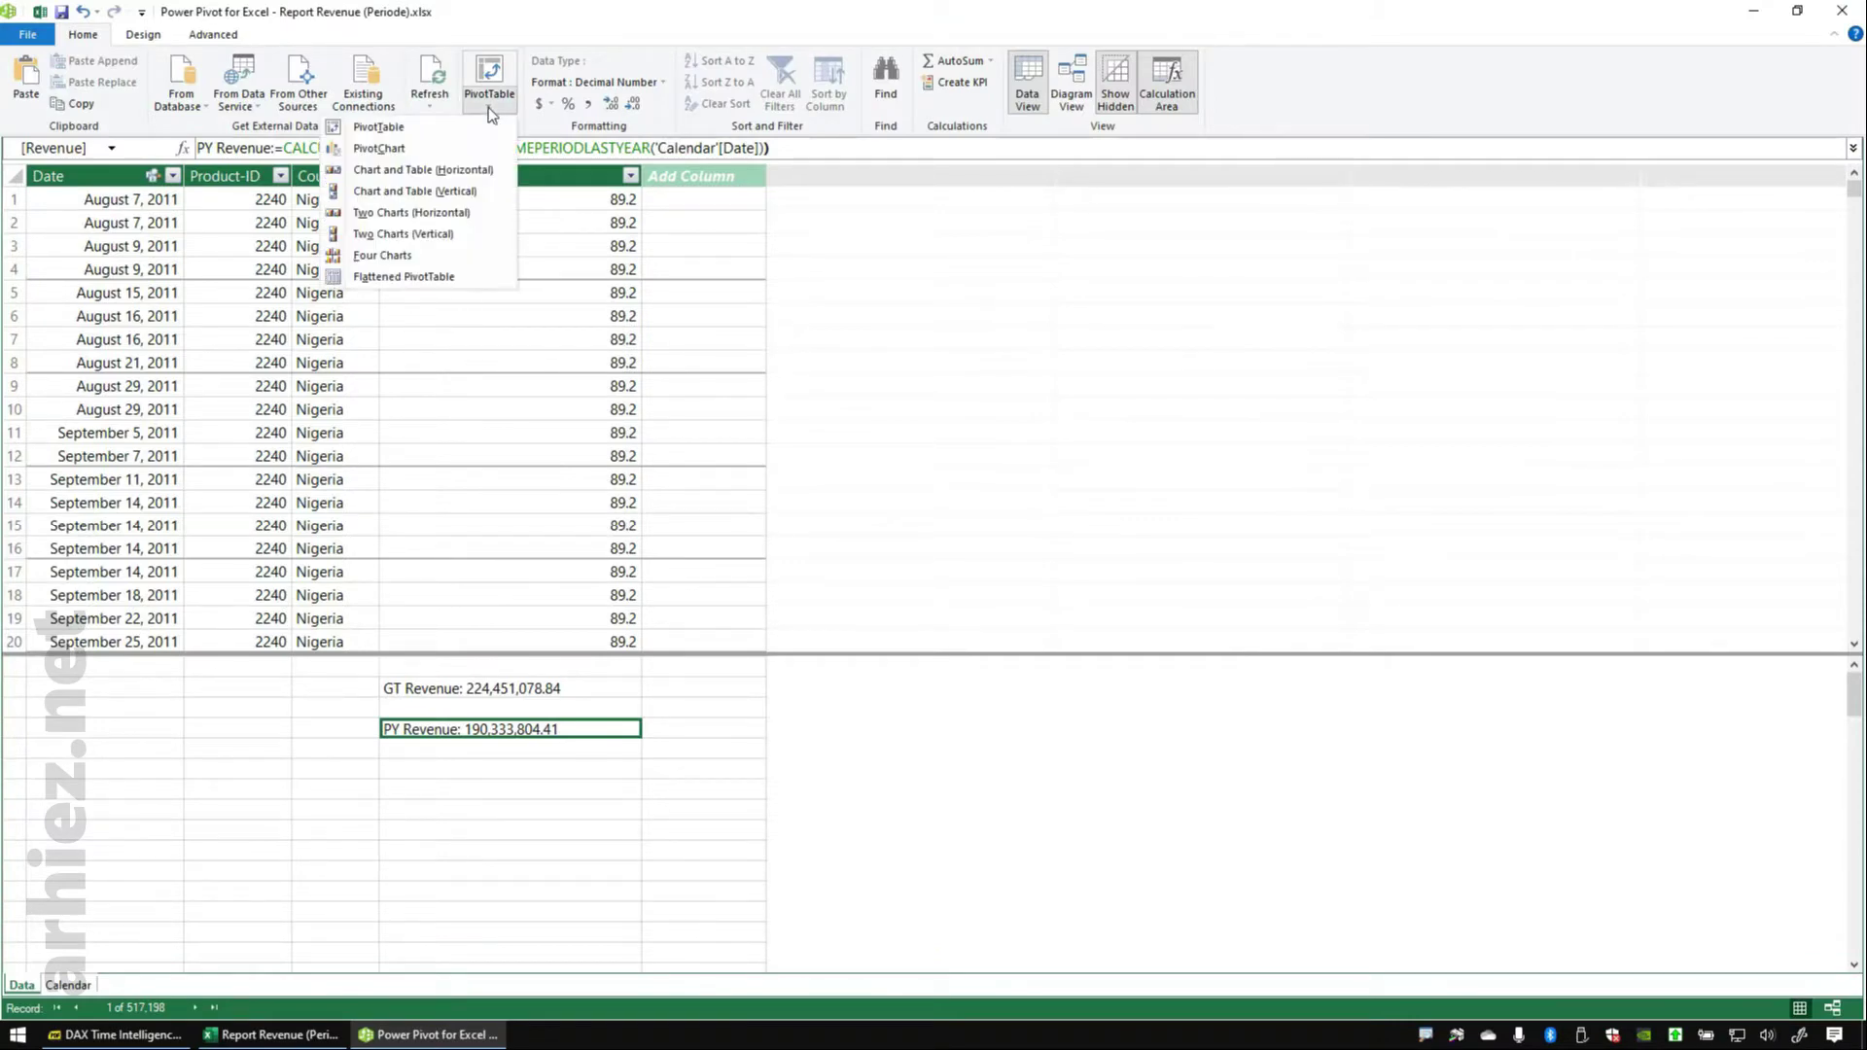
left_click(440, 134)
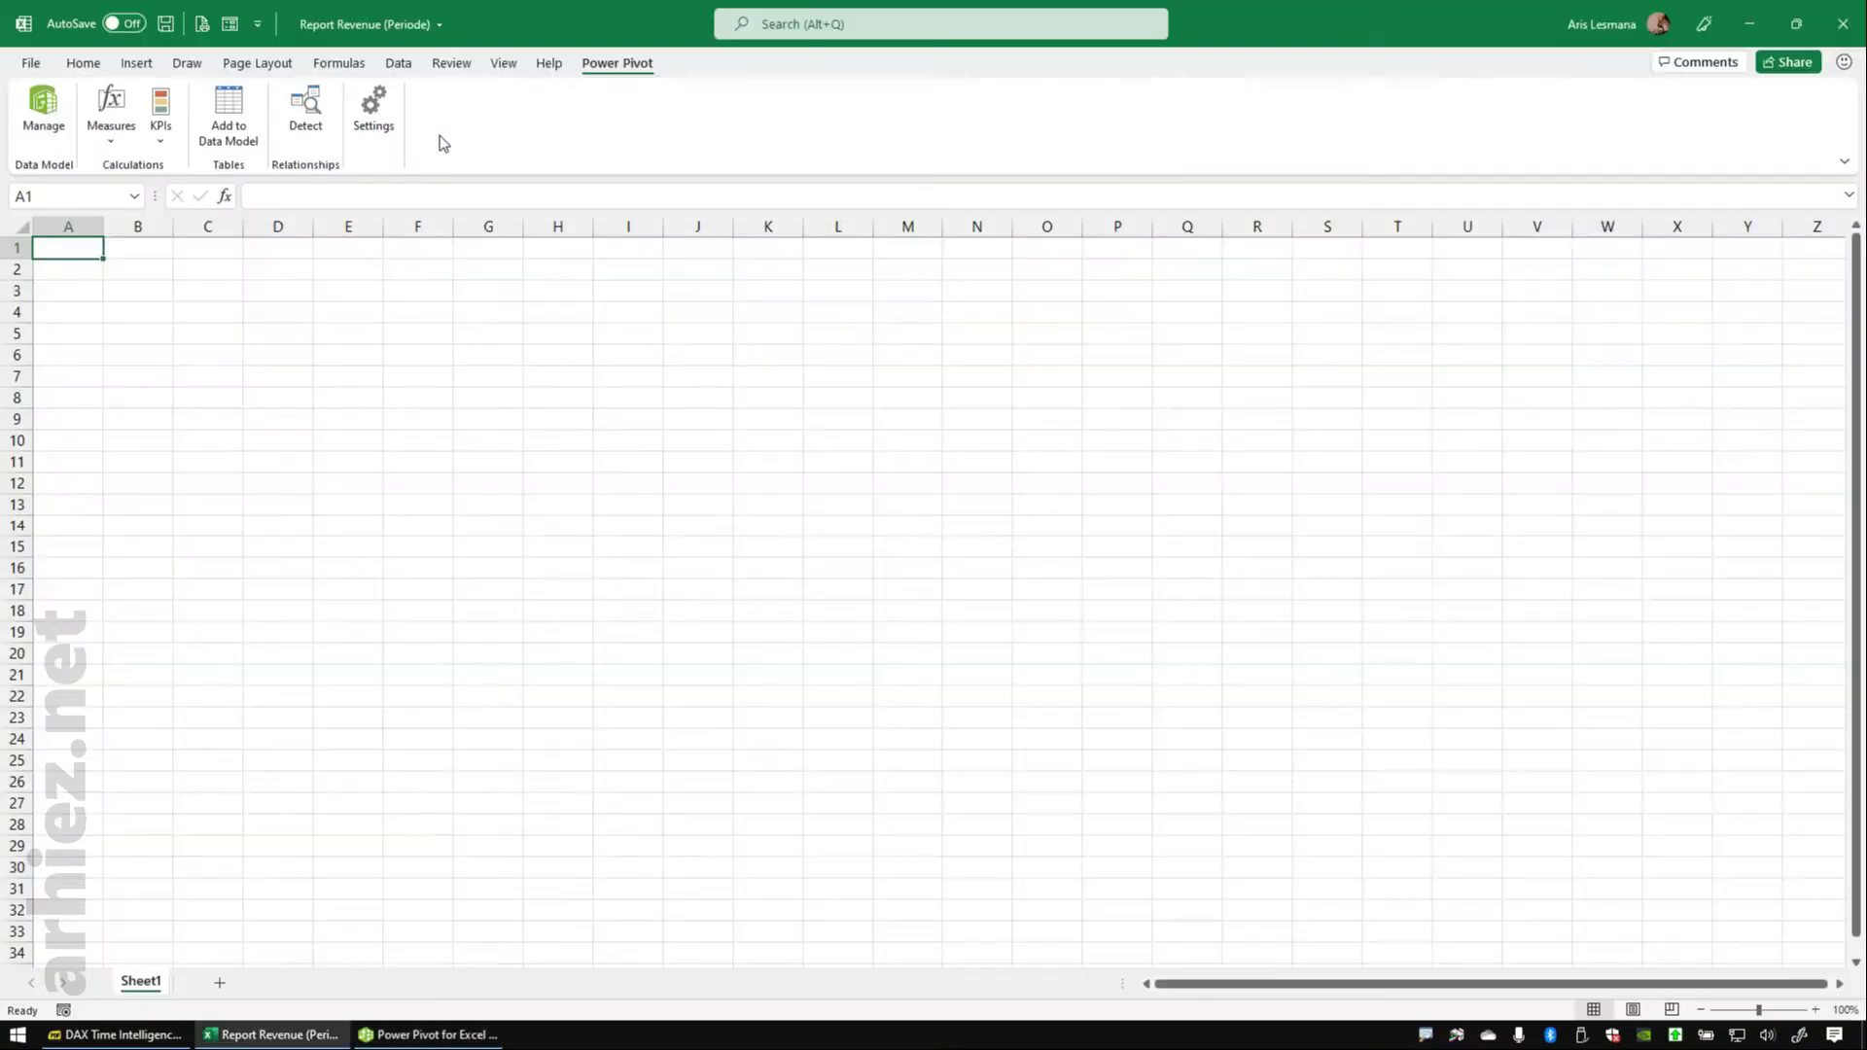
left_click(812, 513)
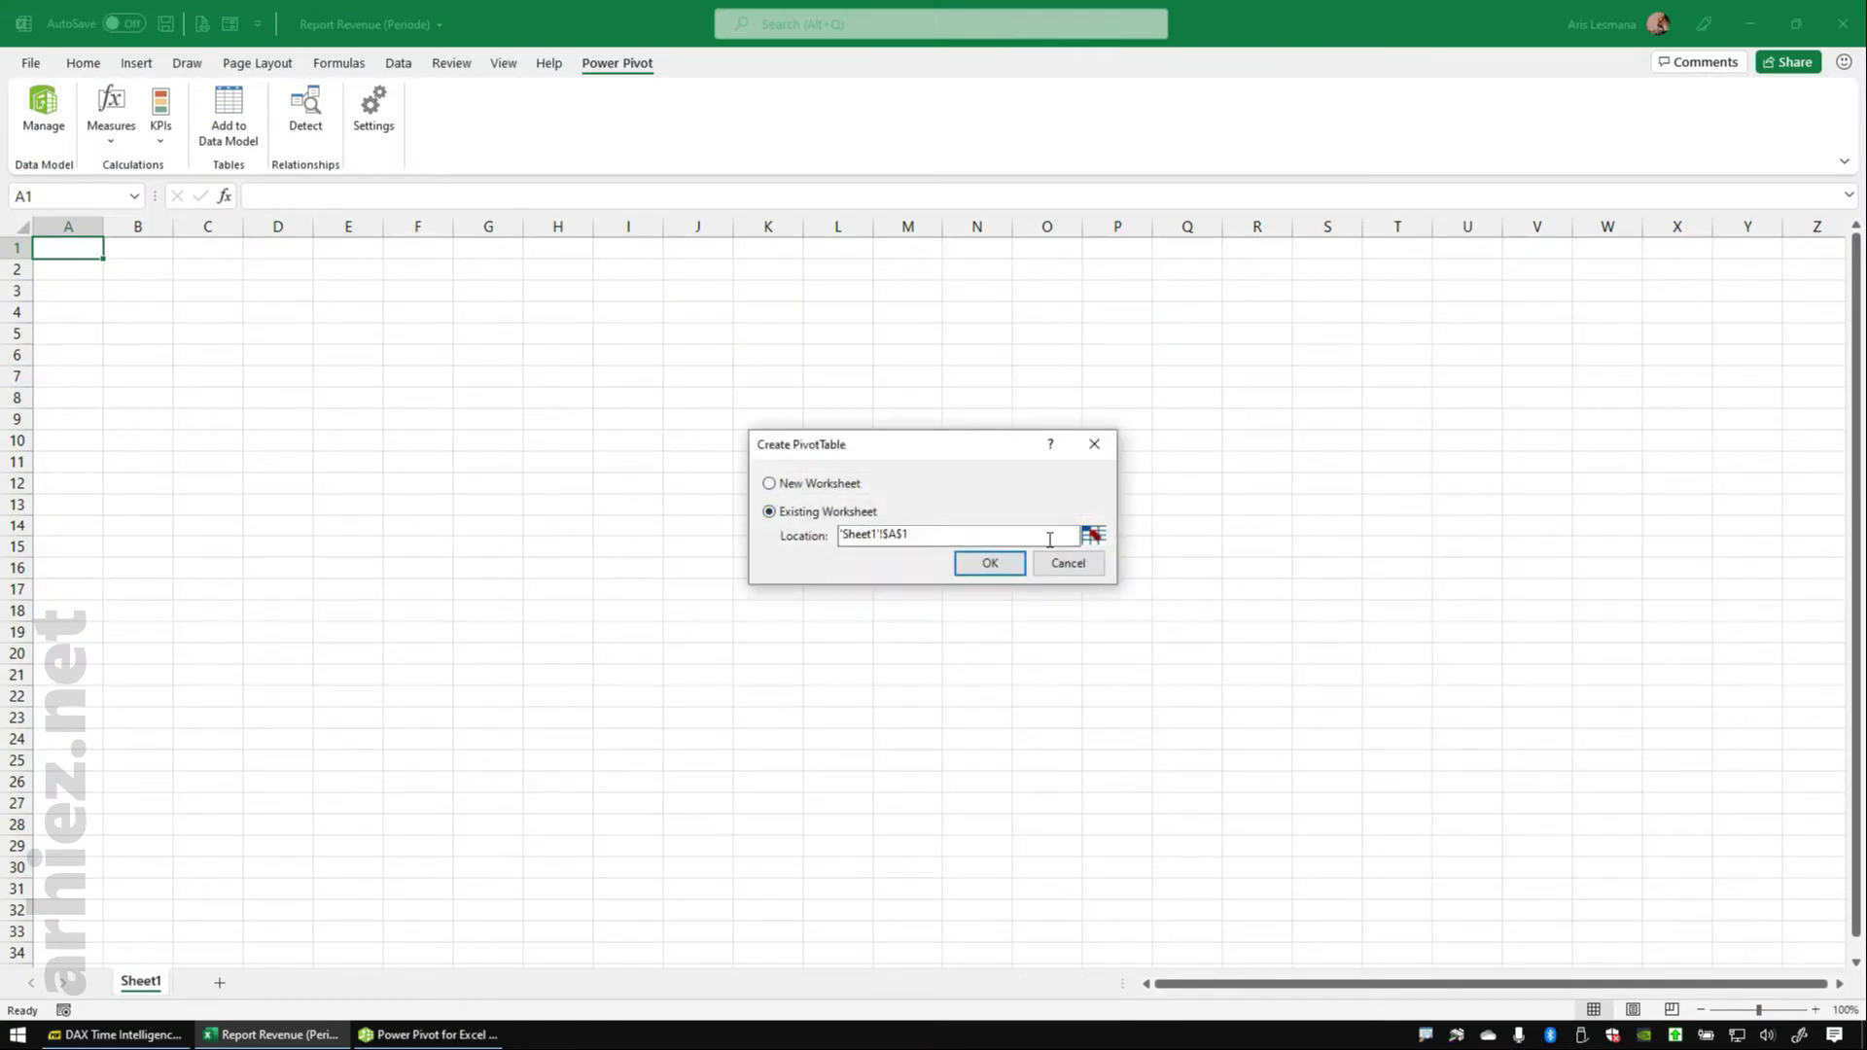
left_click(1093, 534)
left_click(195, 294)
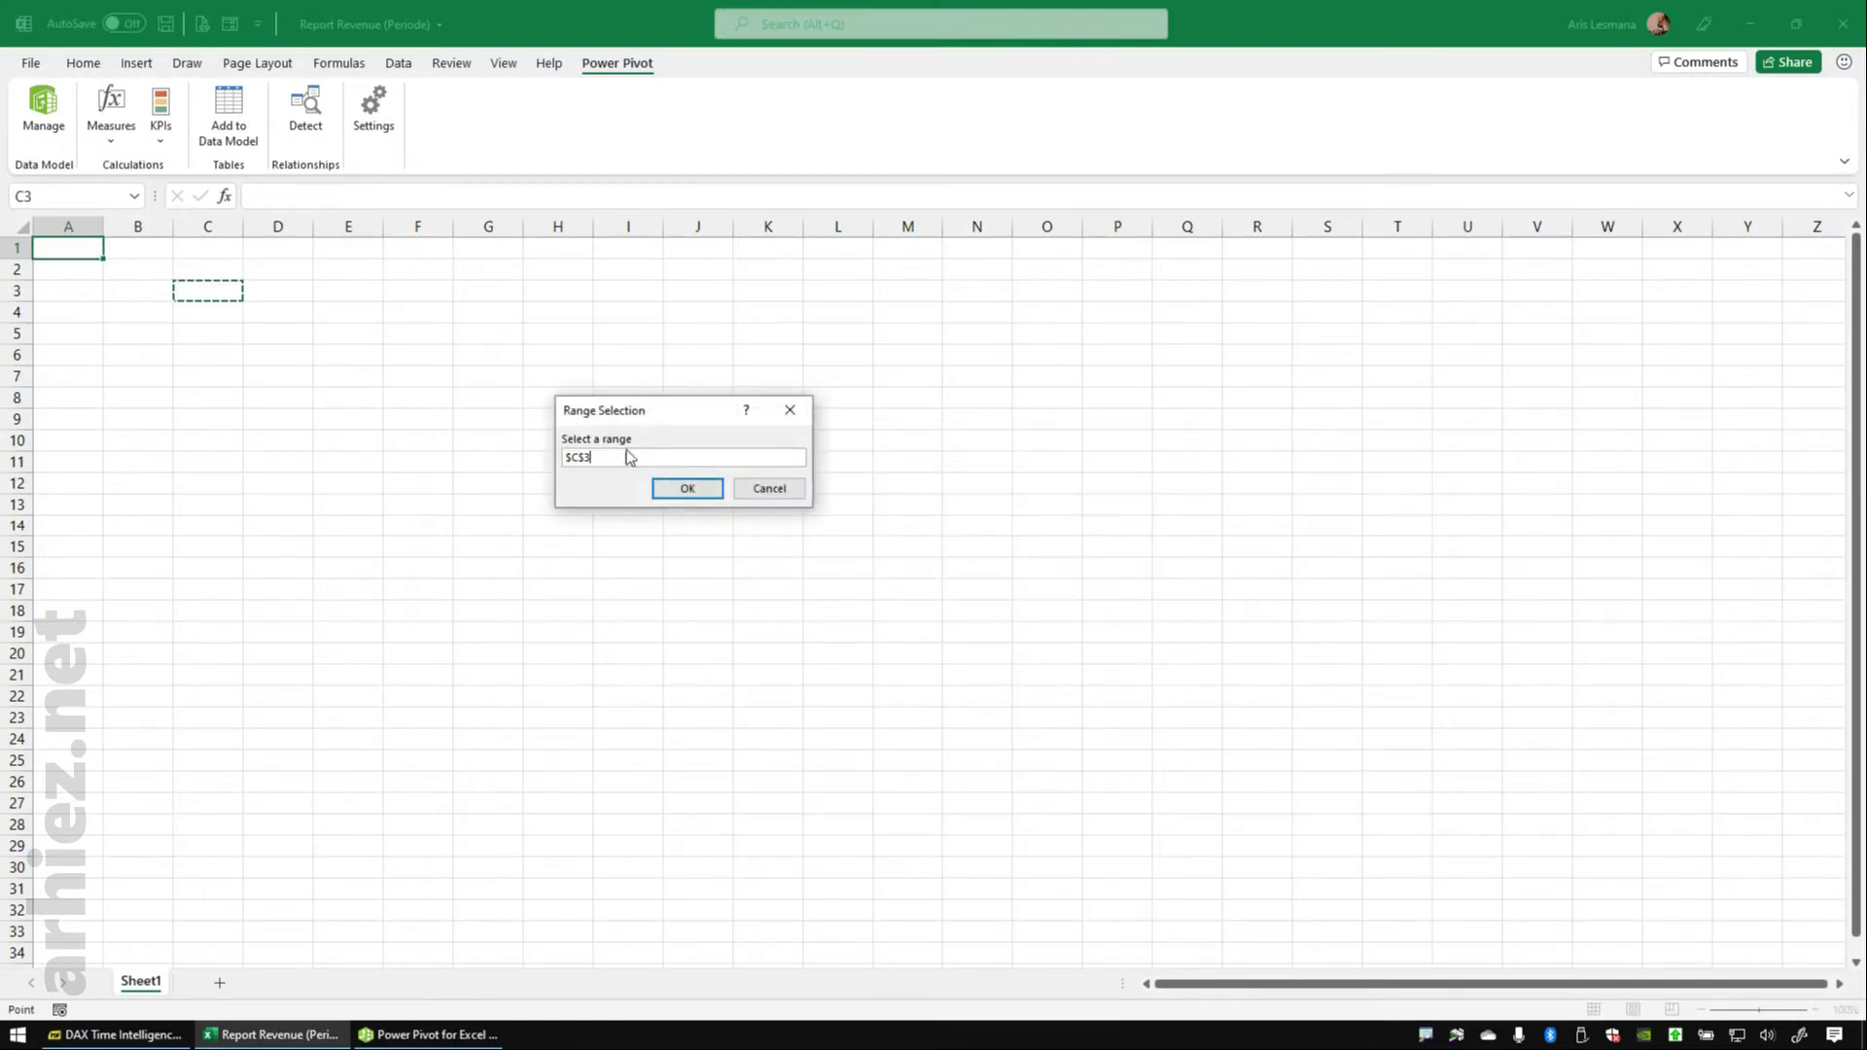
left_click(688, 488)
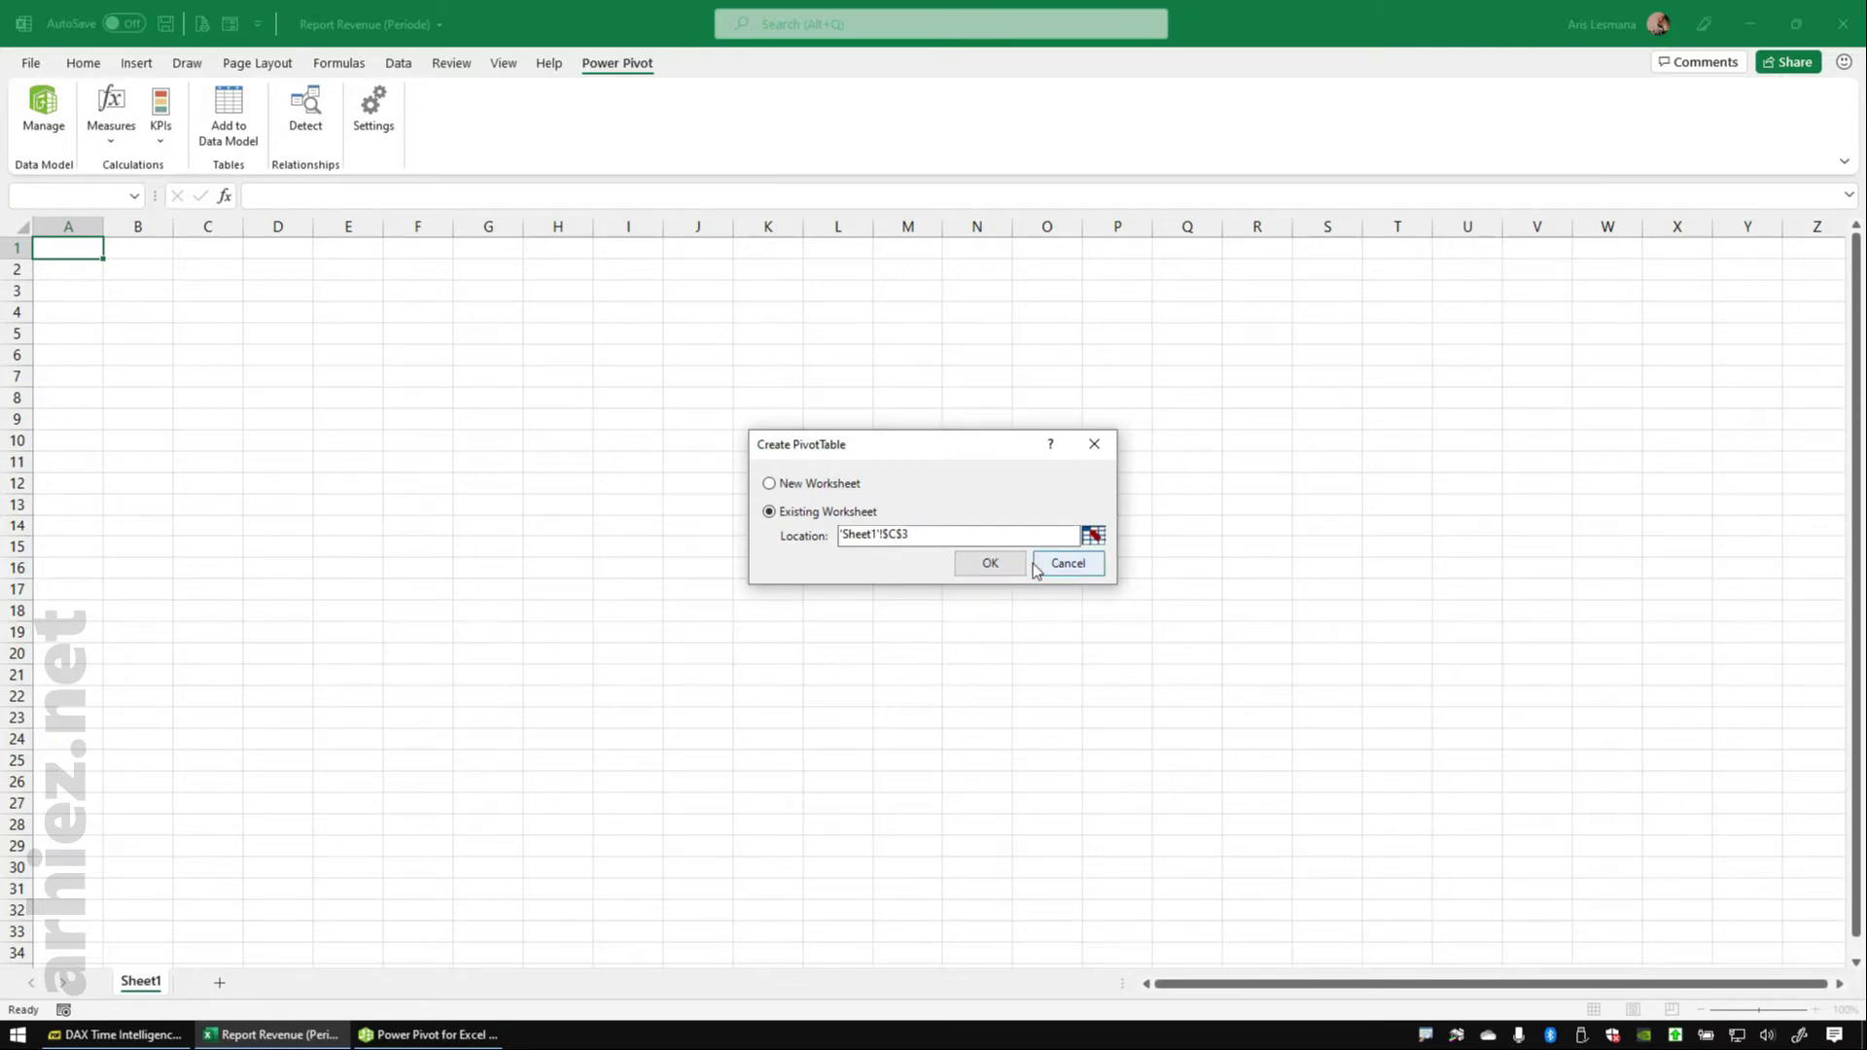
left_click(982, 564)
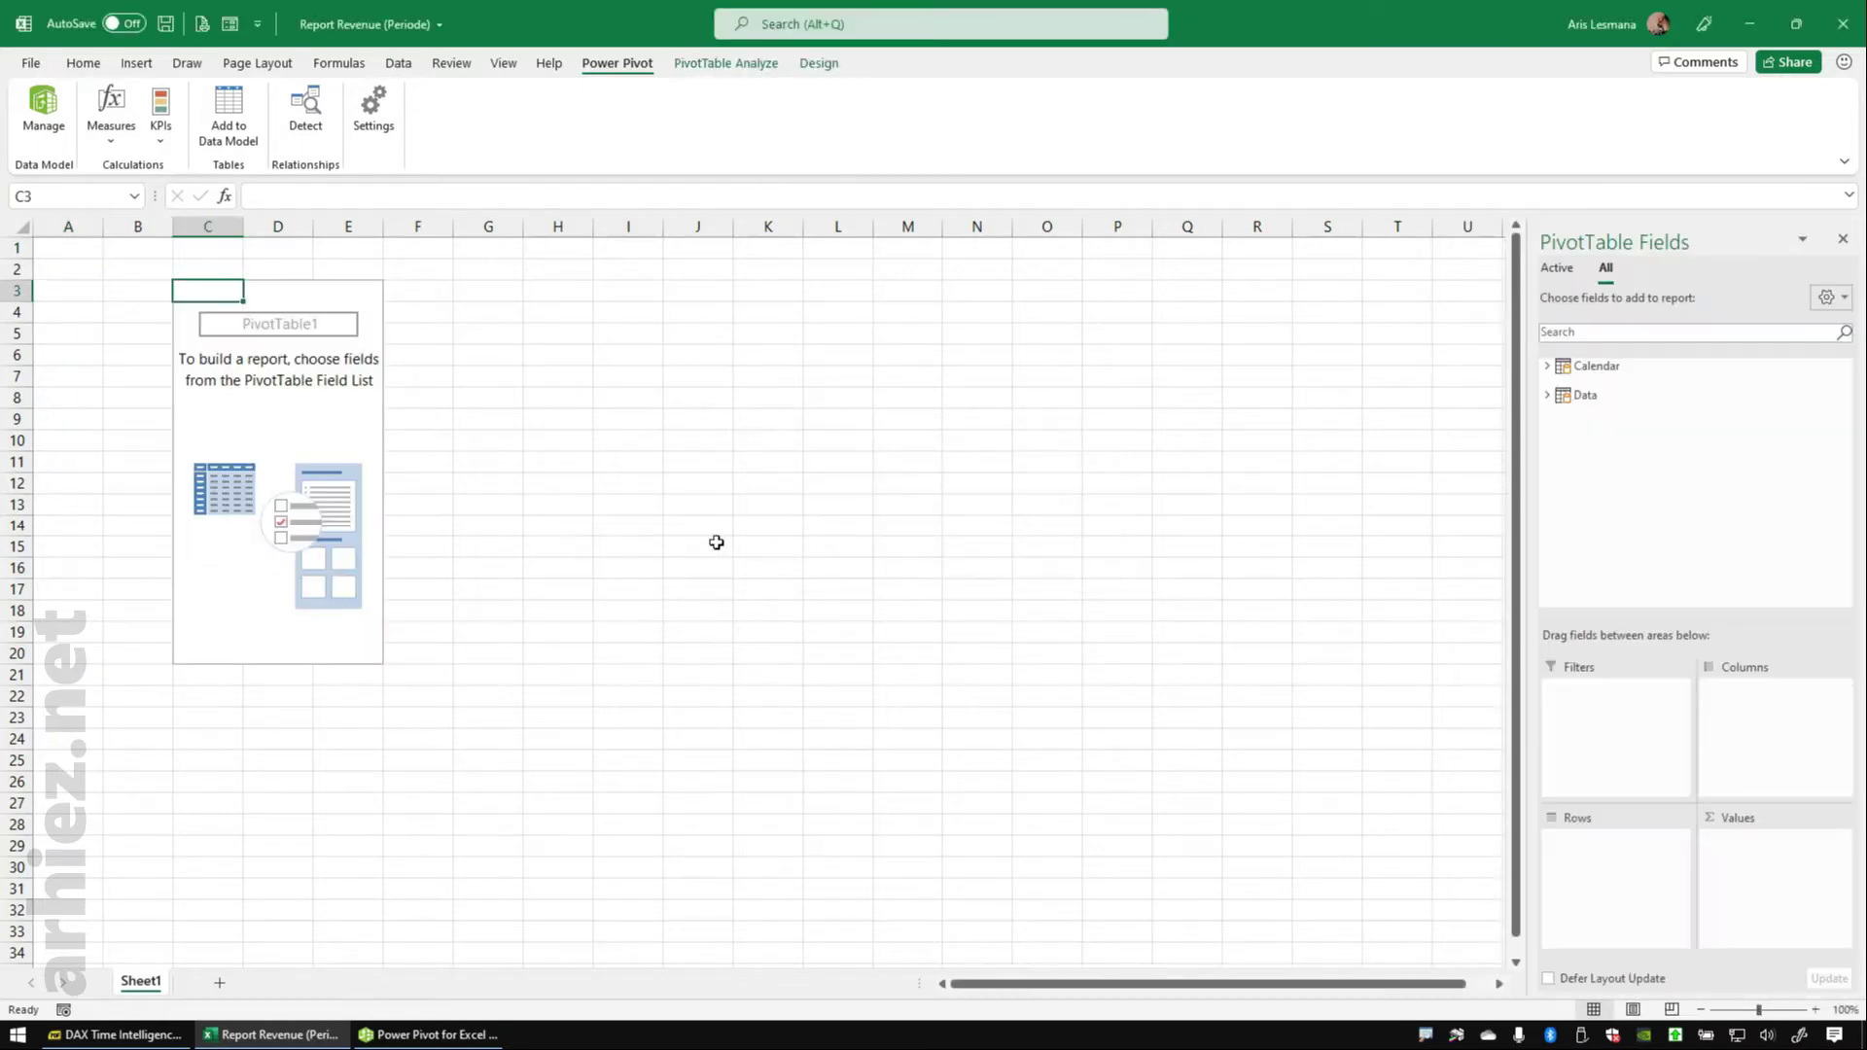
- Add the Year field from the Calendar table to the PivotTable's rows
left_click(1547, 366)
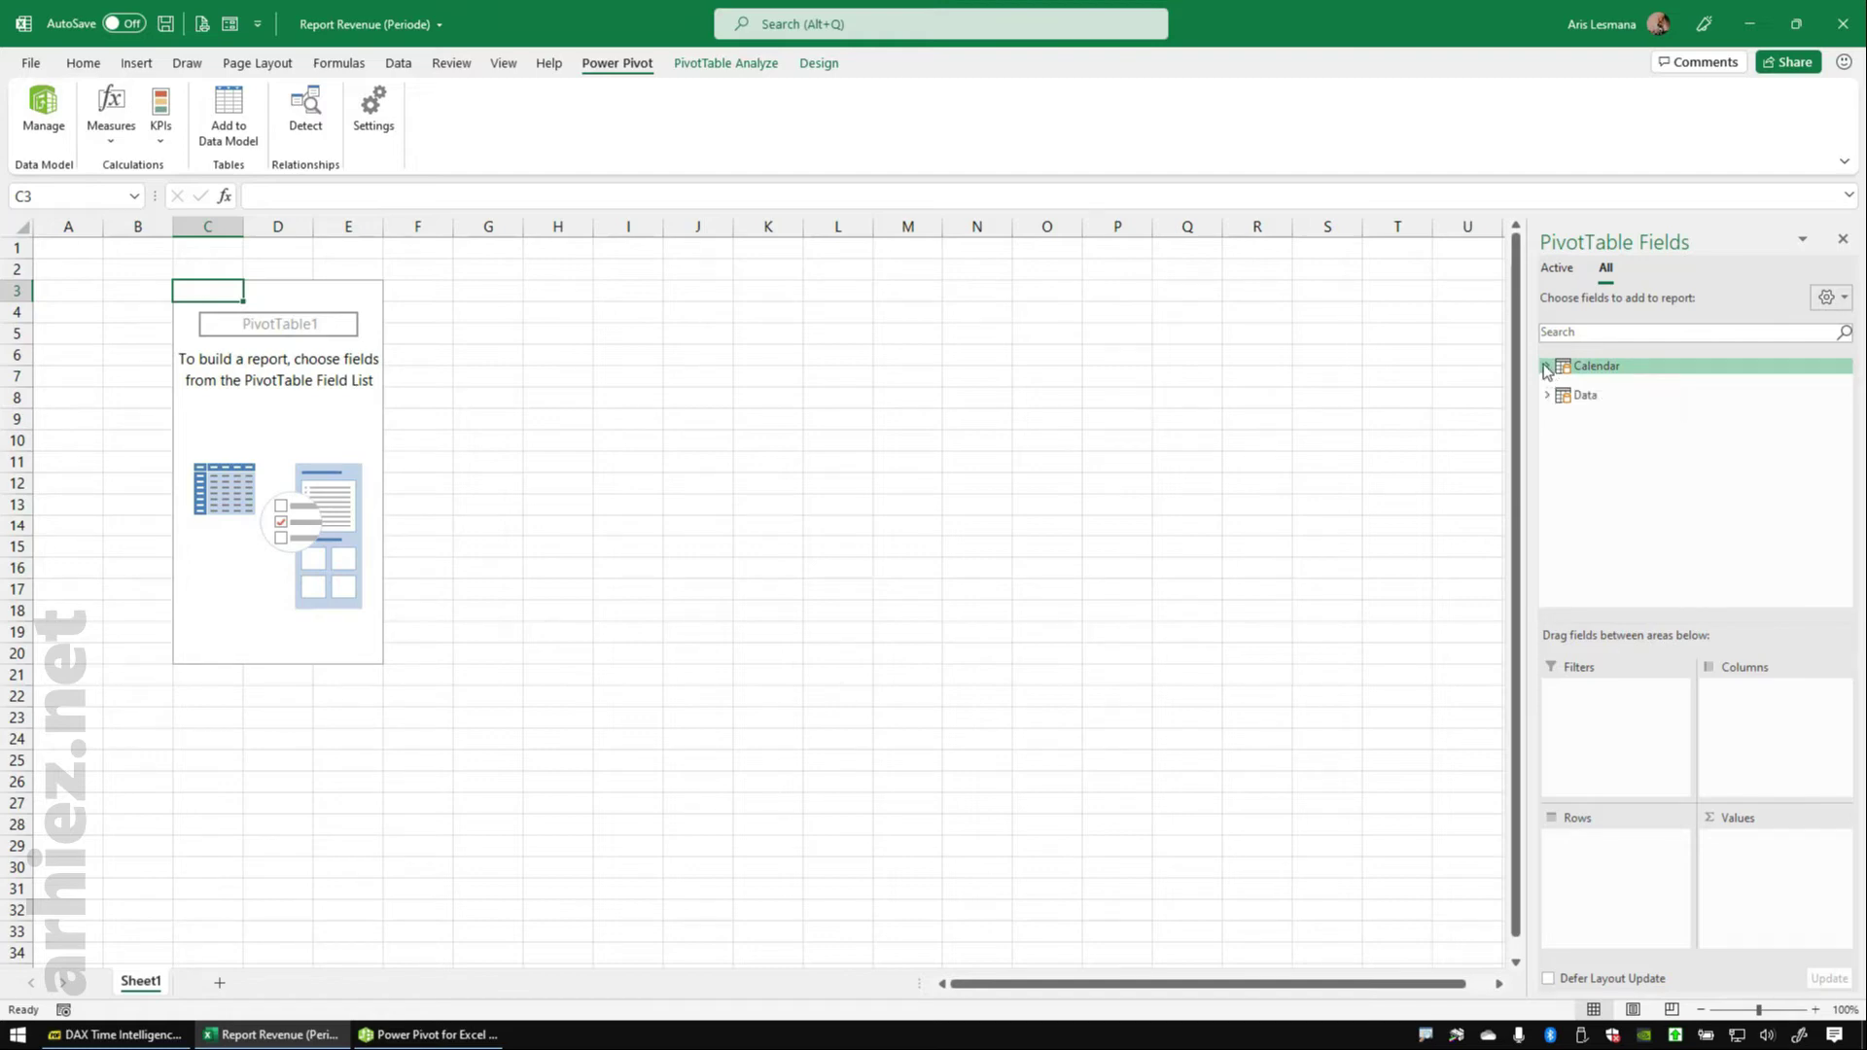
left_click(1565, 402)
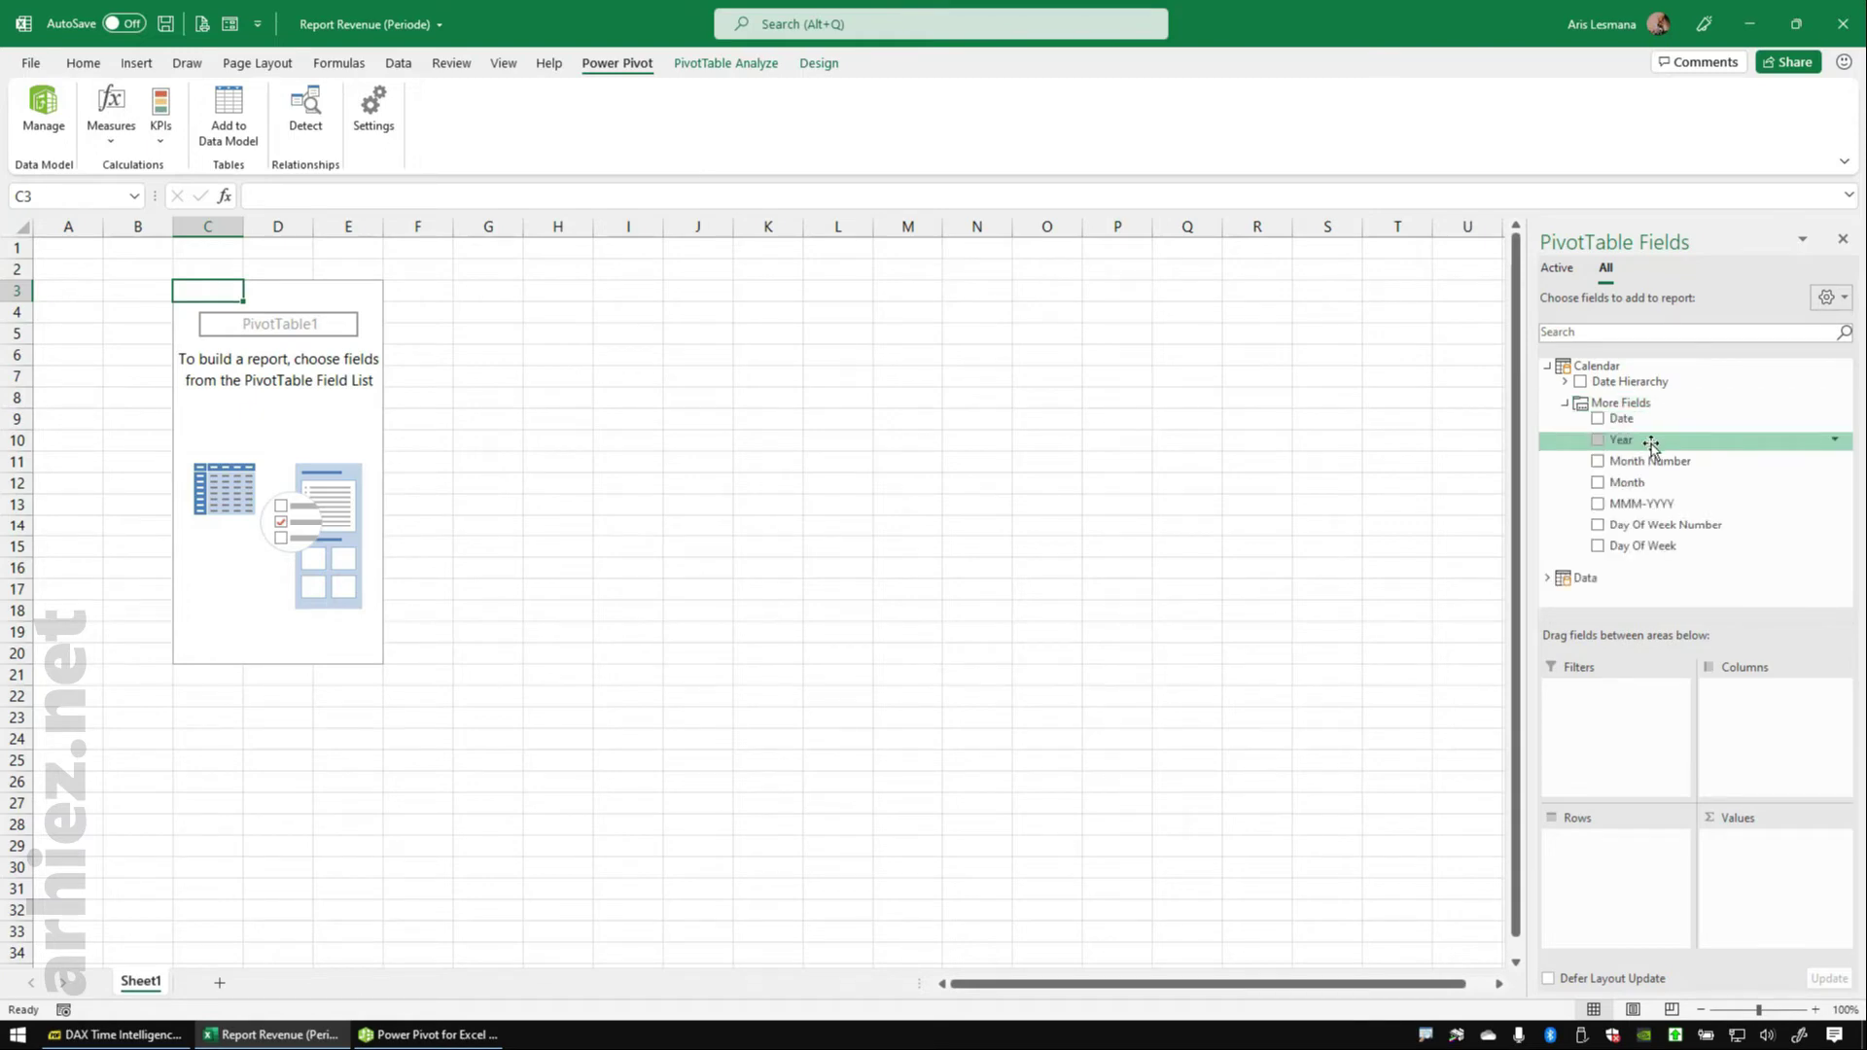
left_click_drag(1651, 445, 1610, 853)
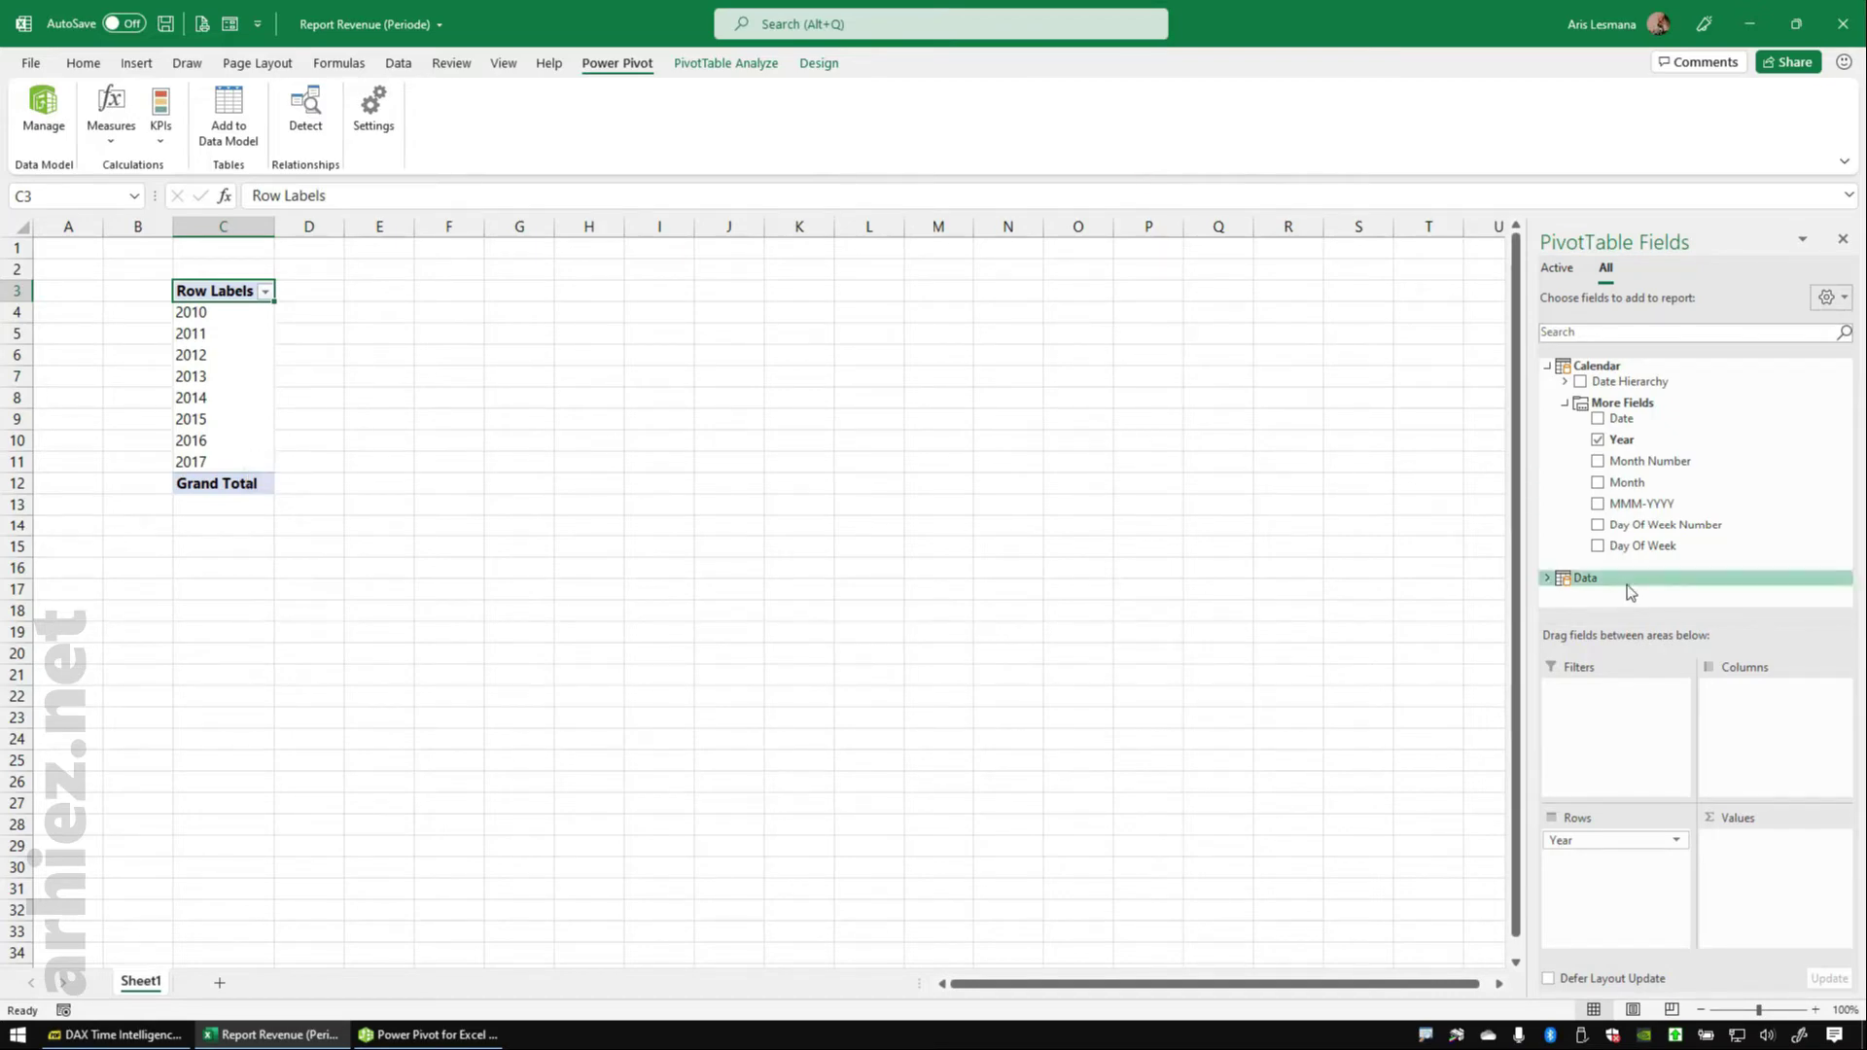
- Add the GT Revenue and PY Revenue measures from the Data table to the PivotTable's values
left_click(1547, 578)
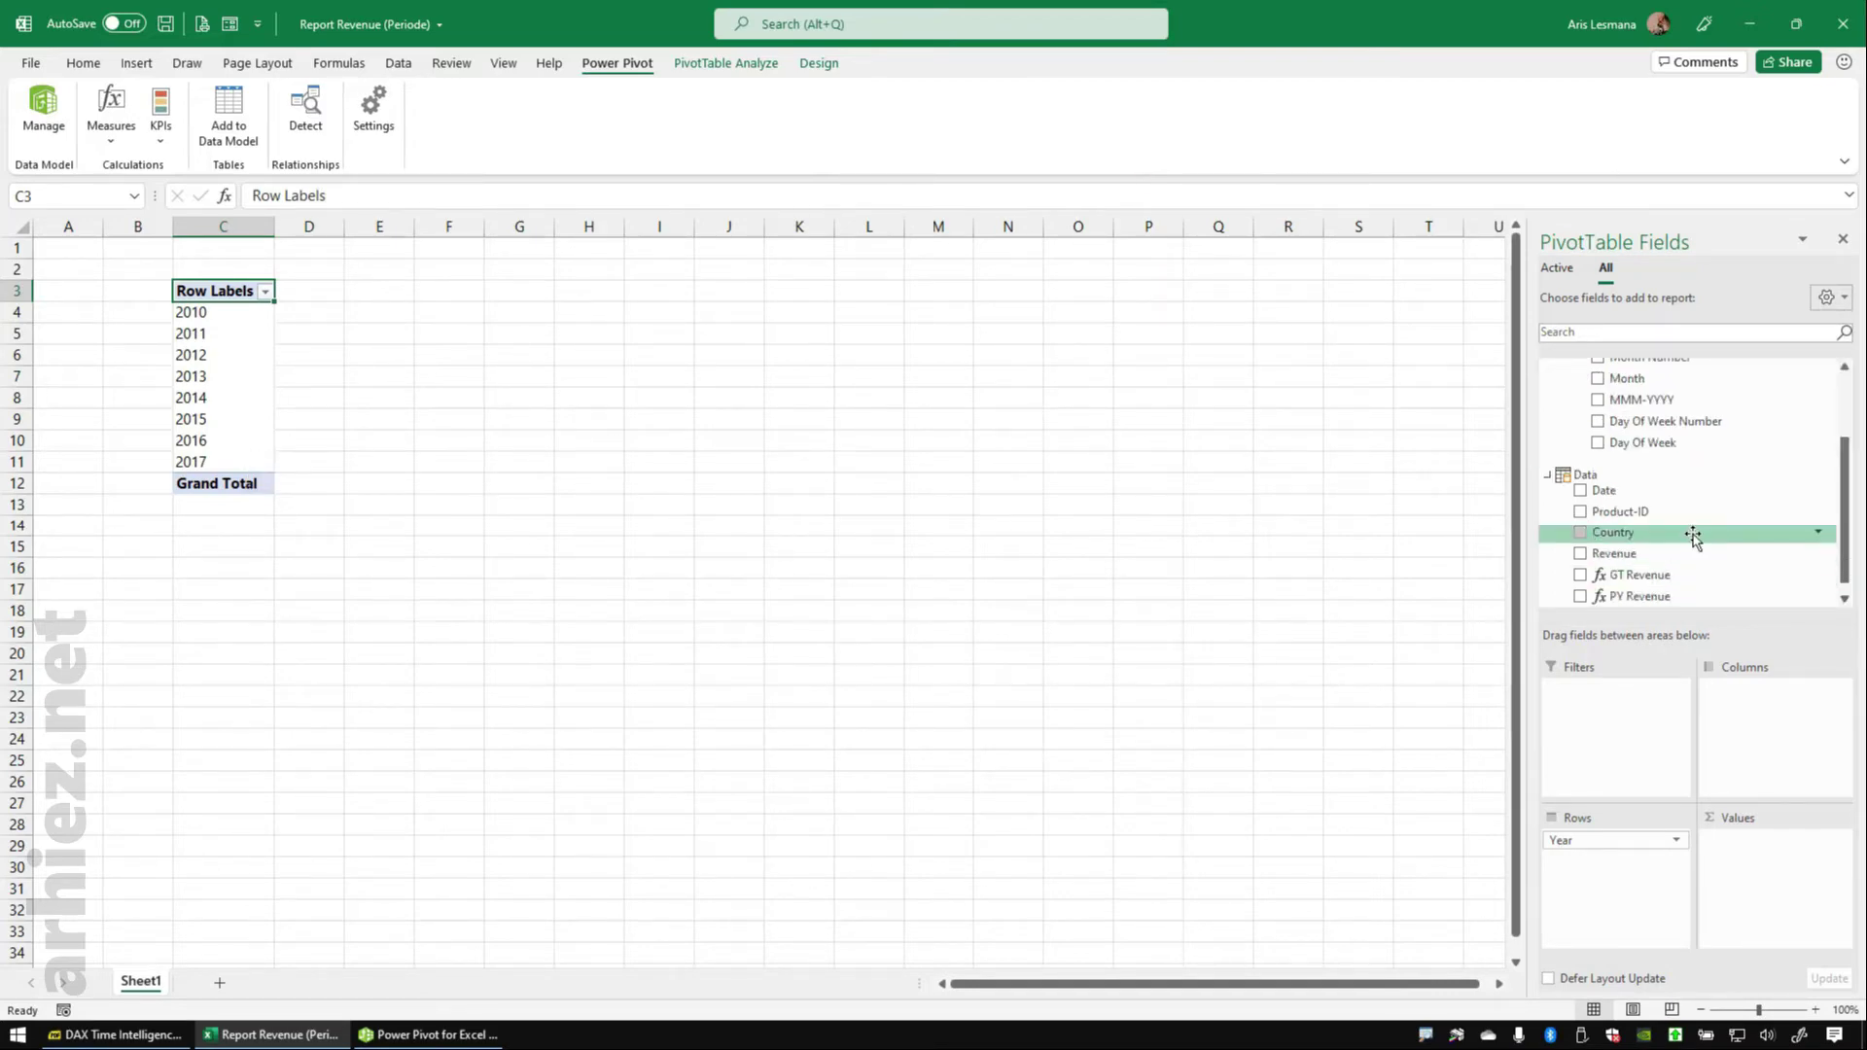
left_click_drag(1639, 560, 1756, 863)
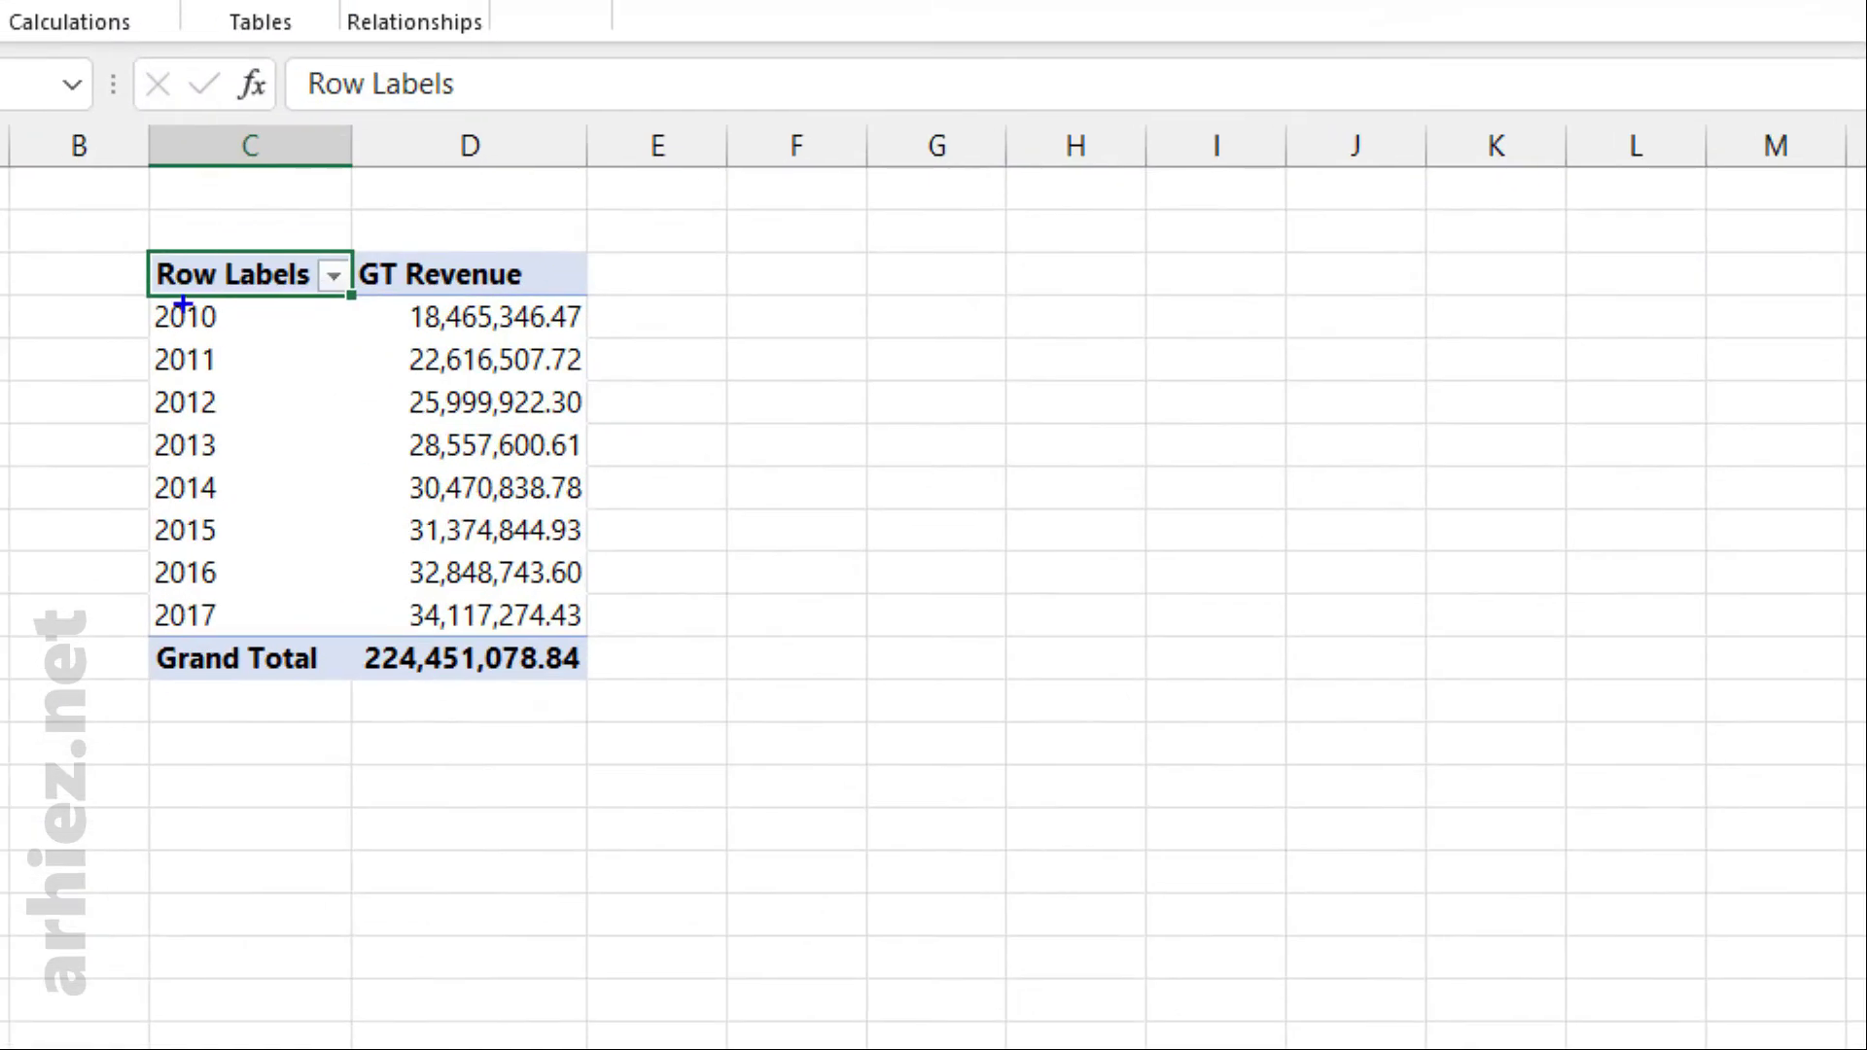
mouse_move(109, 229)
left_mouse_down()
mouse_move(647, 609)
mouse_move(701, 729)
left_mouse_up()
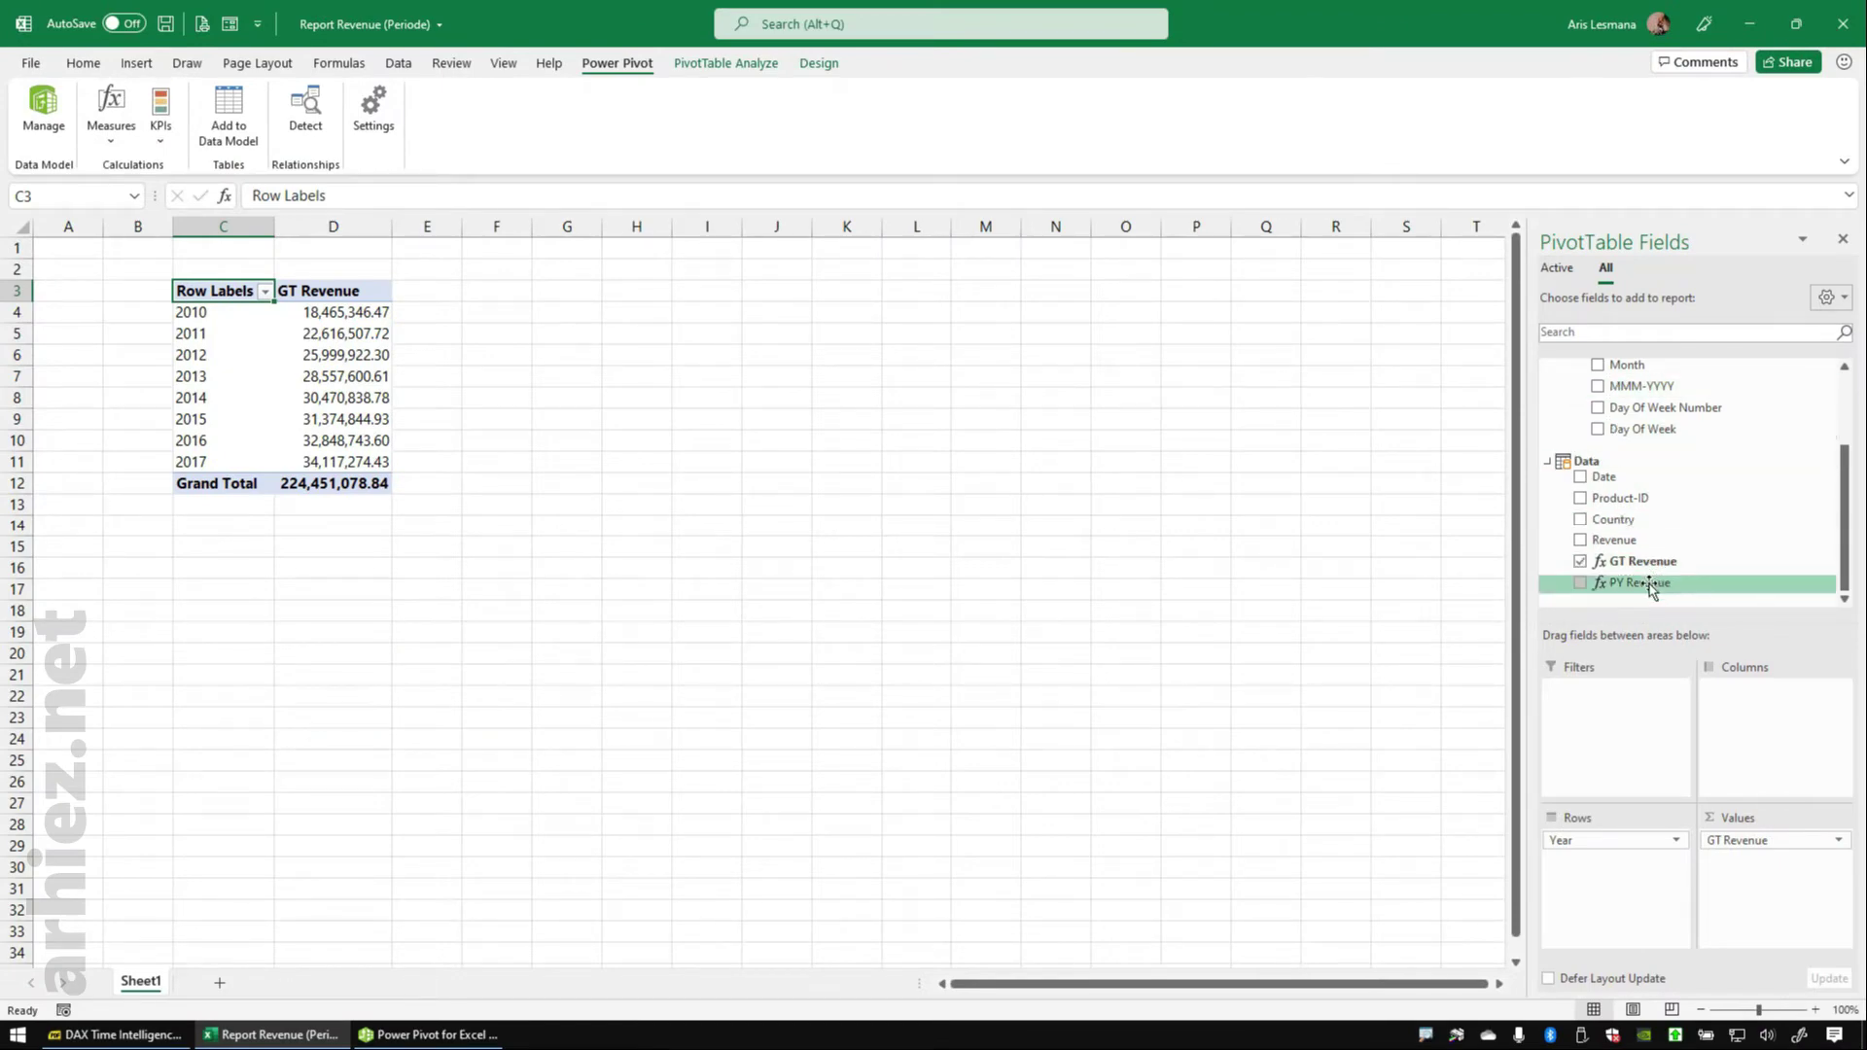
left_click_drag(1649, 589, 1748, 869)
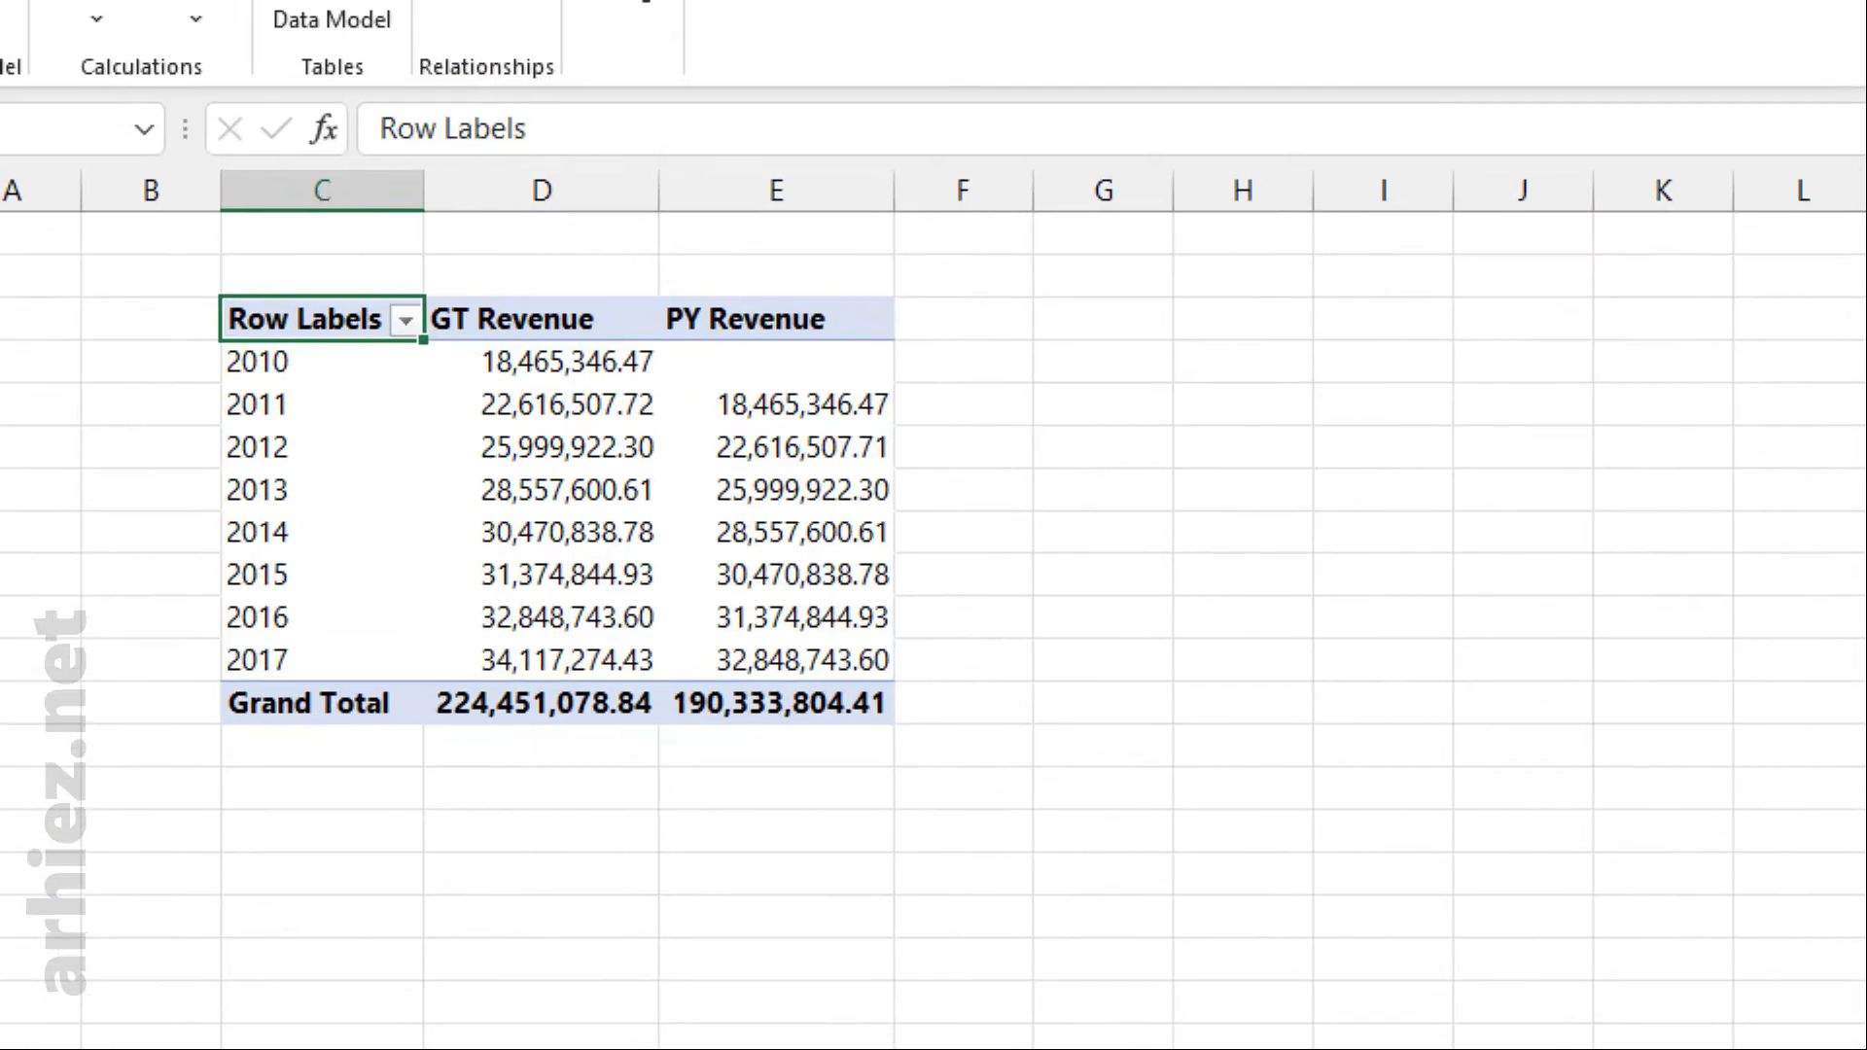
left_click_drag(170, 266, 969, 785)
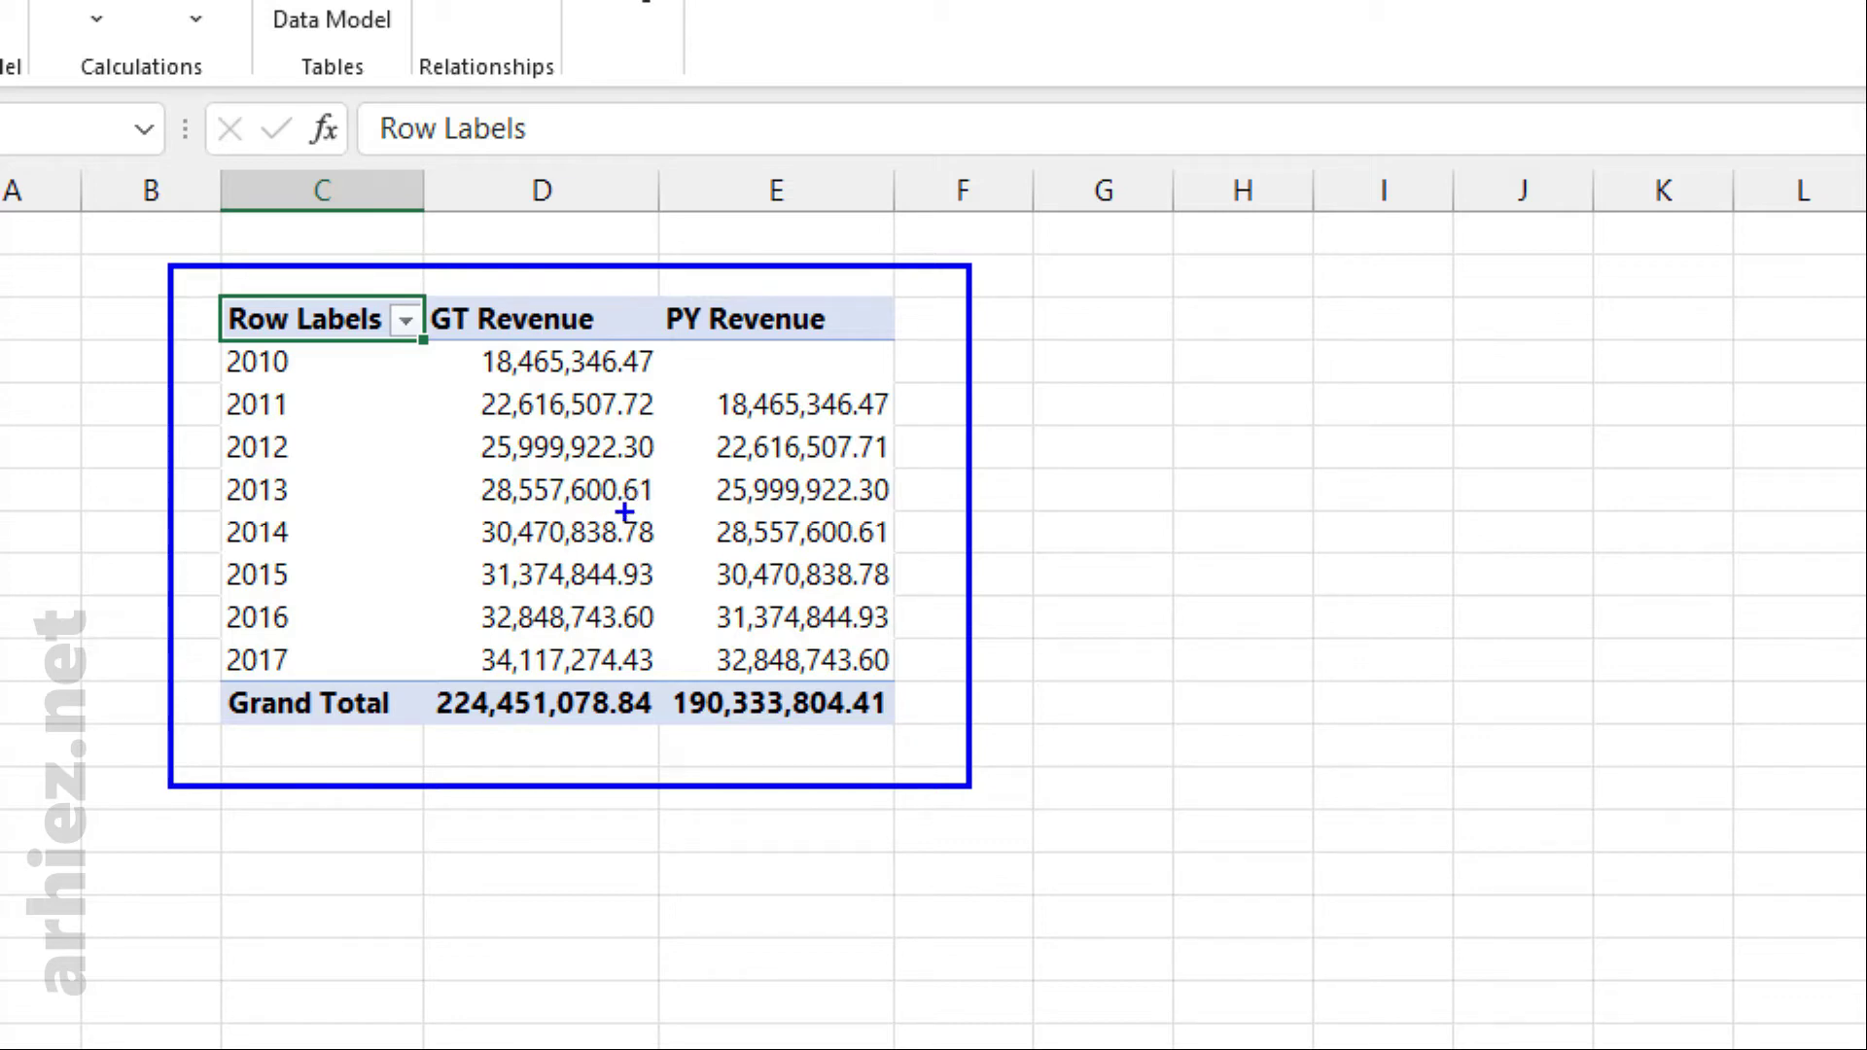
mouse_move(638, 508)
left_mouse_down()
mouse_move(474, 513)
mouse_move(590, 563)
mouse_move(640, 504)
left_mouse_up()
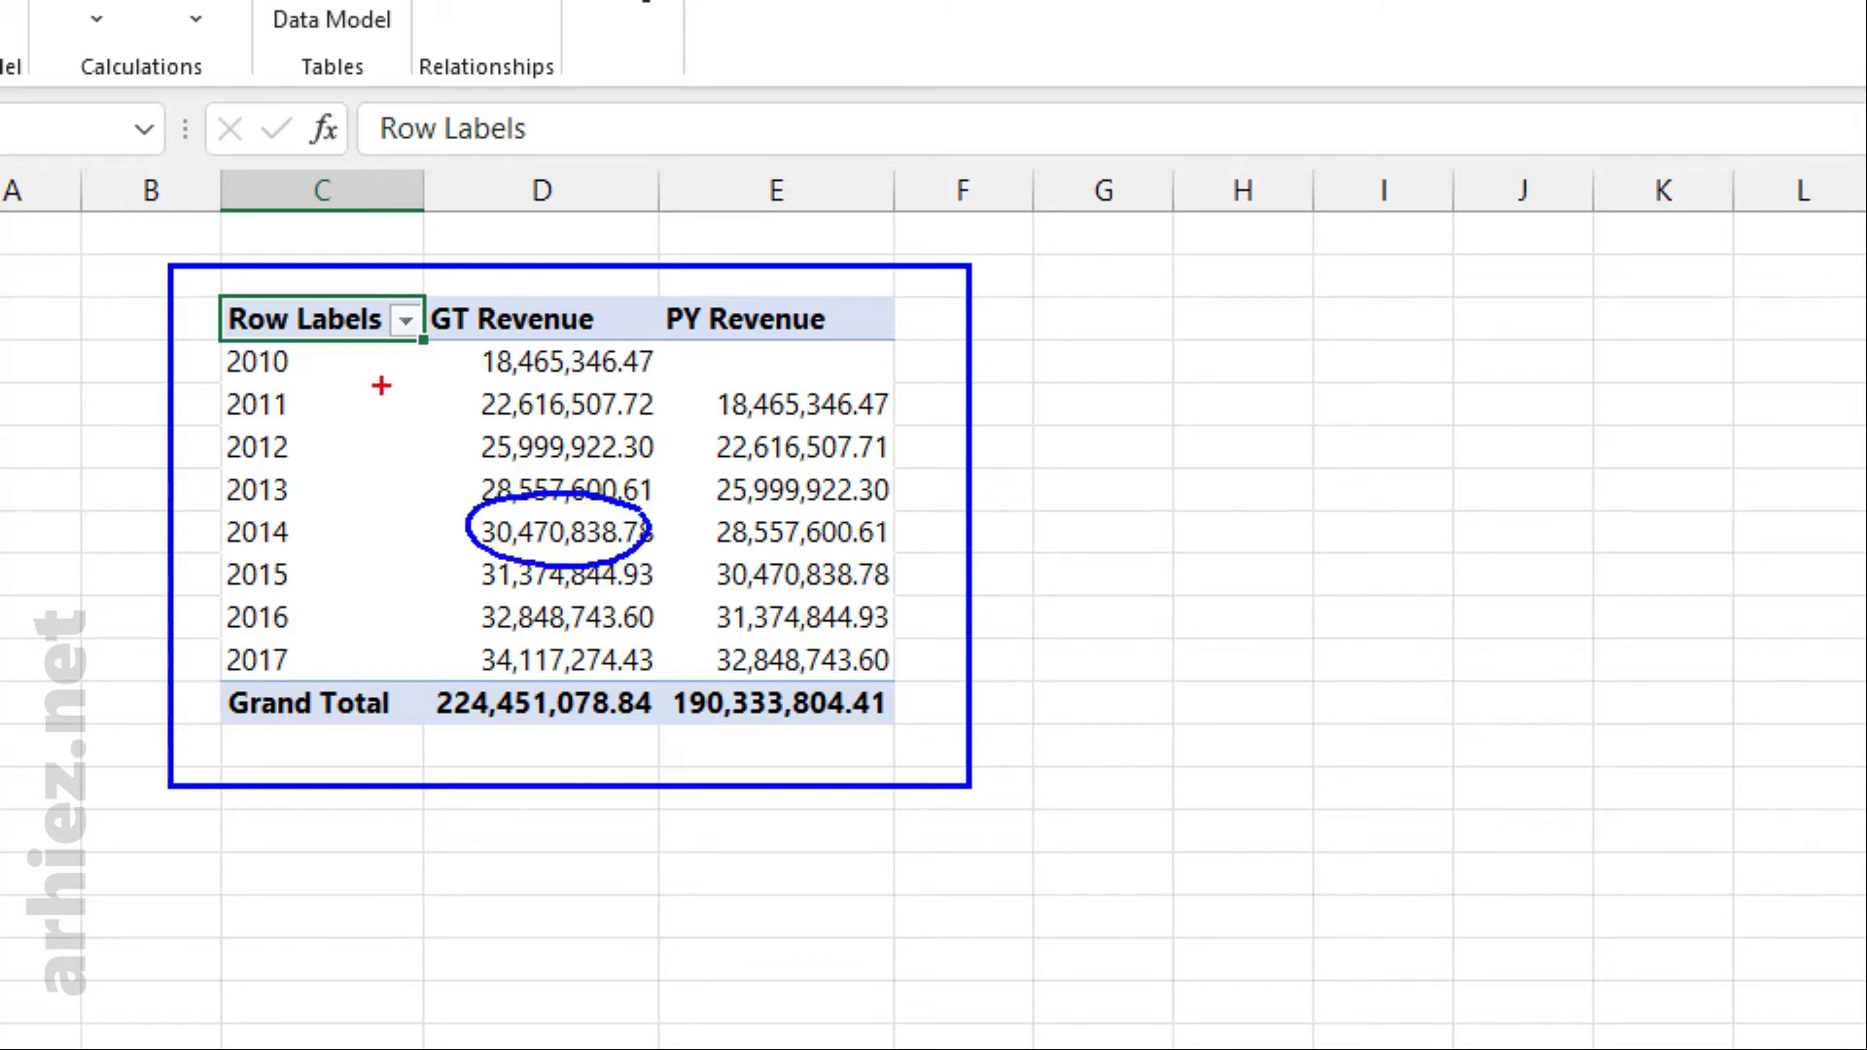
mouse_move(884, 509)
left_mouse_down()
mouse_move(706, 507)
mouse_move(794, 581)
mouse_move(880, 517)
mouse_move(861, 506)
left_mouse_up()
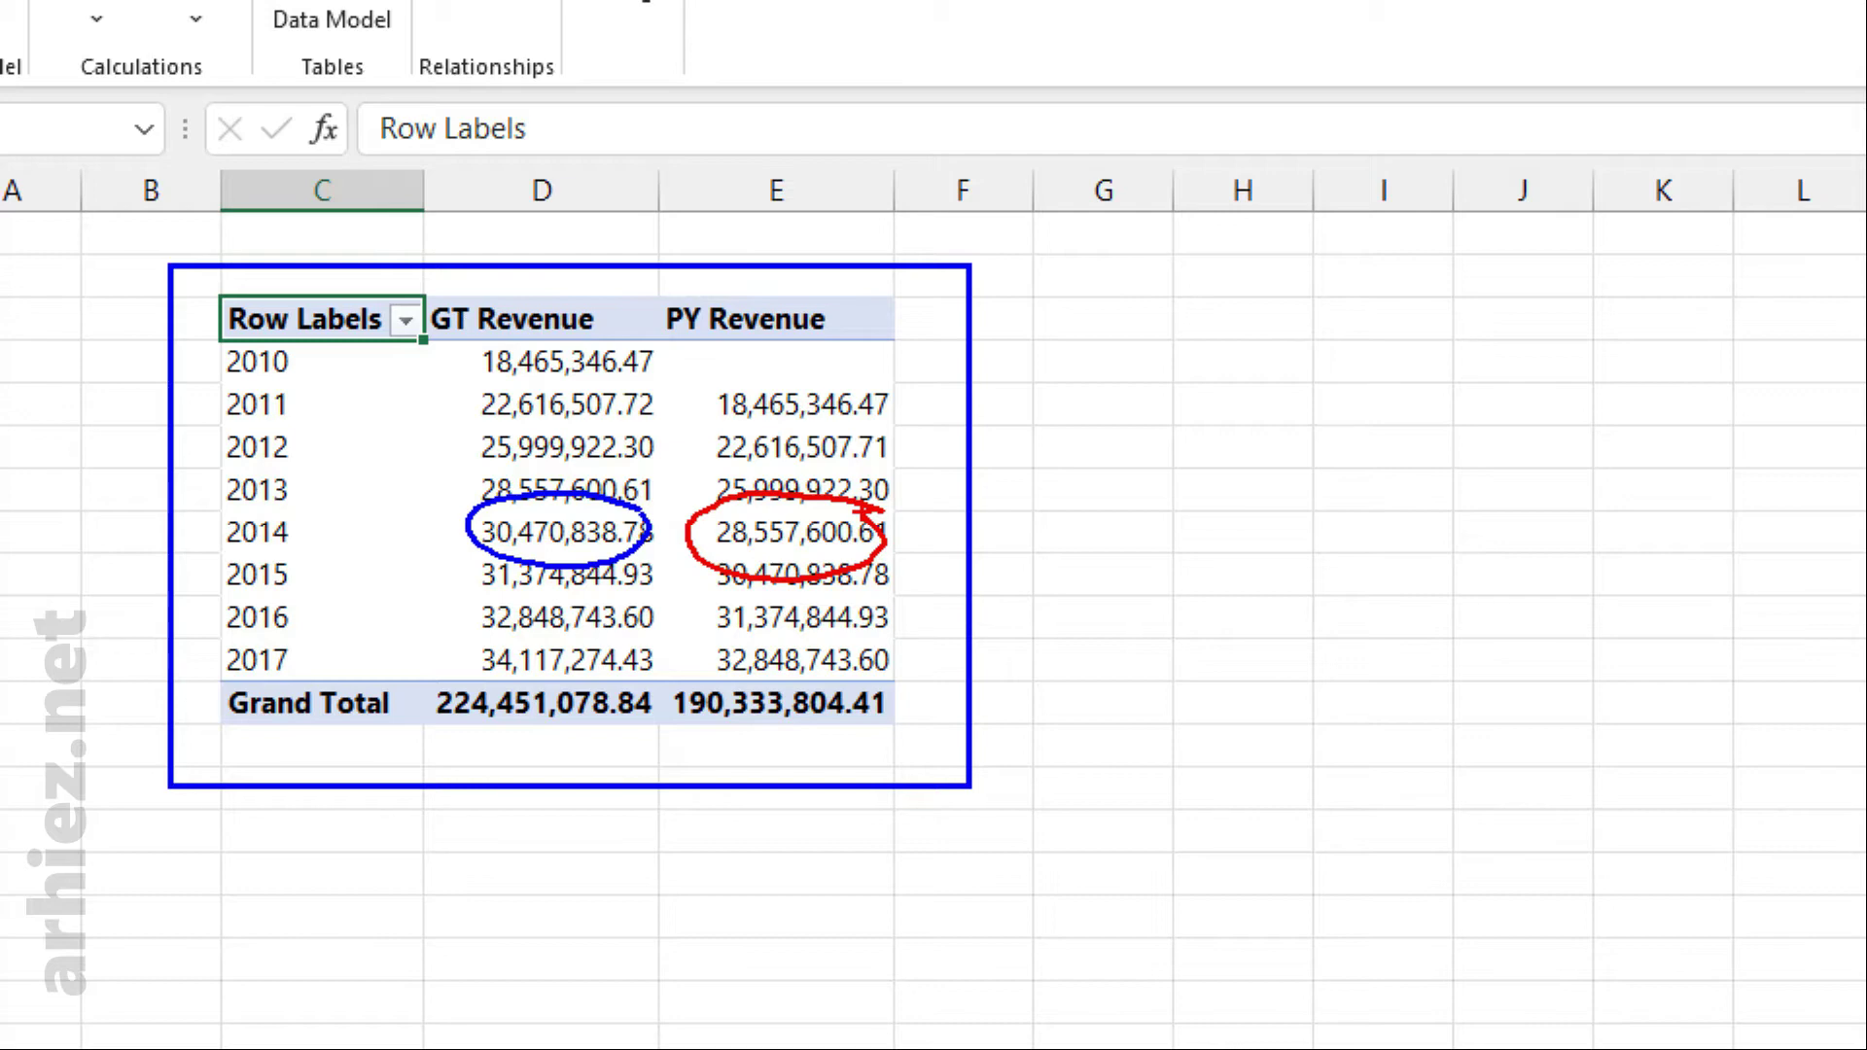
mouse_move(646, 469)
left_mouse_down()
mouse_move(581, 451)
mouse_move(467, 498)
mouse_move(649, 514)
mouse_move(646, 459)
left_mouse_up()
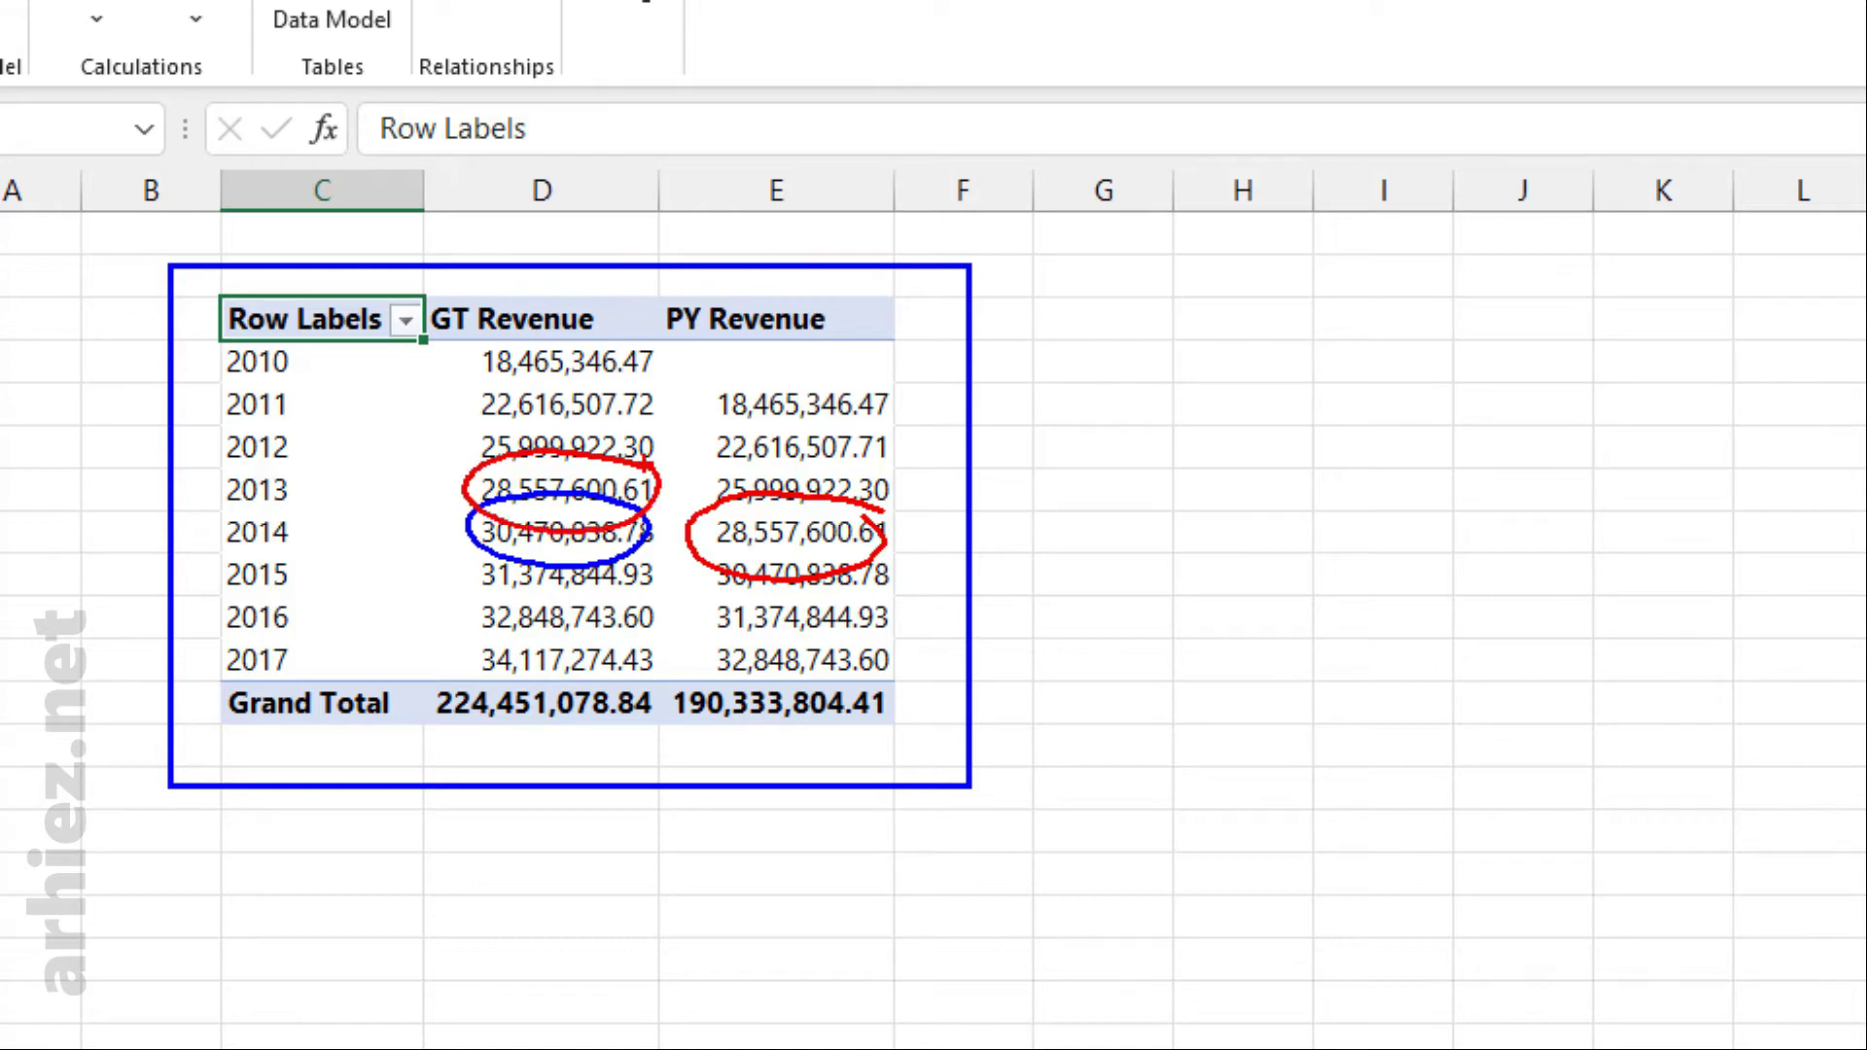
key("e")
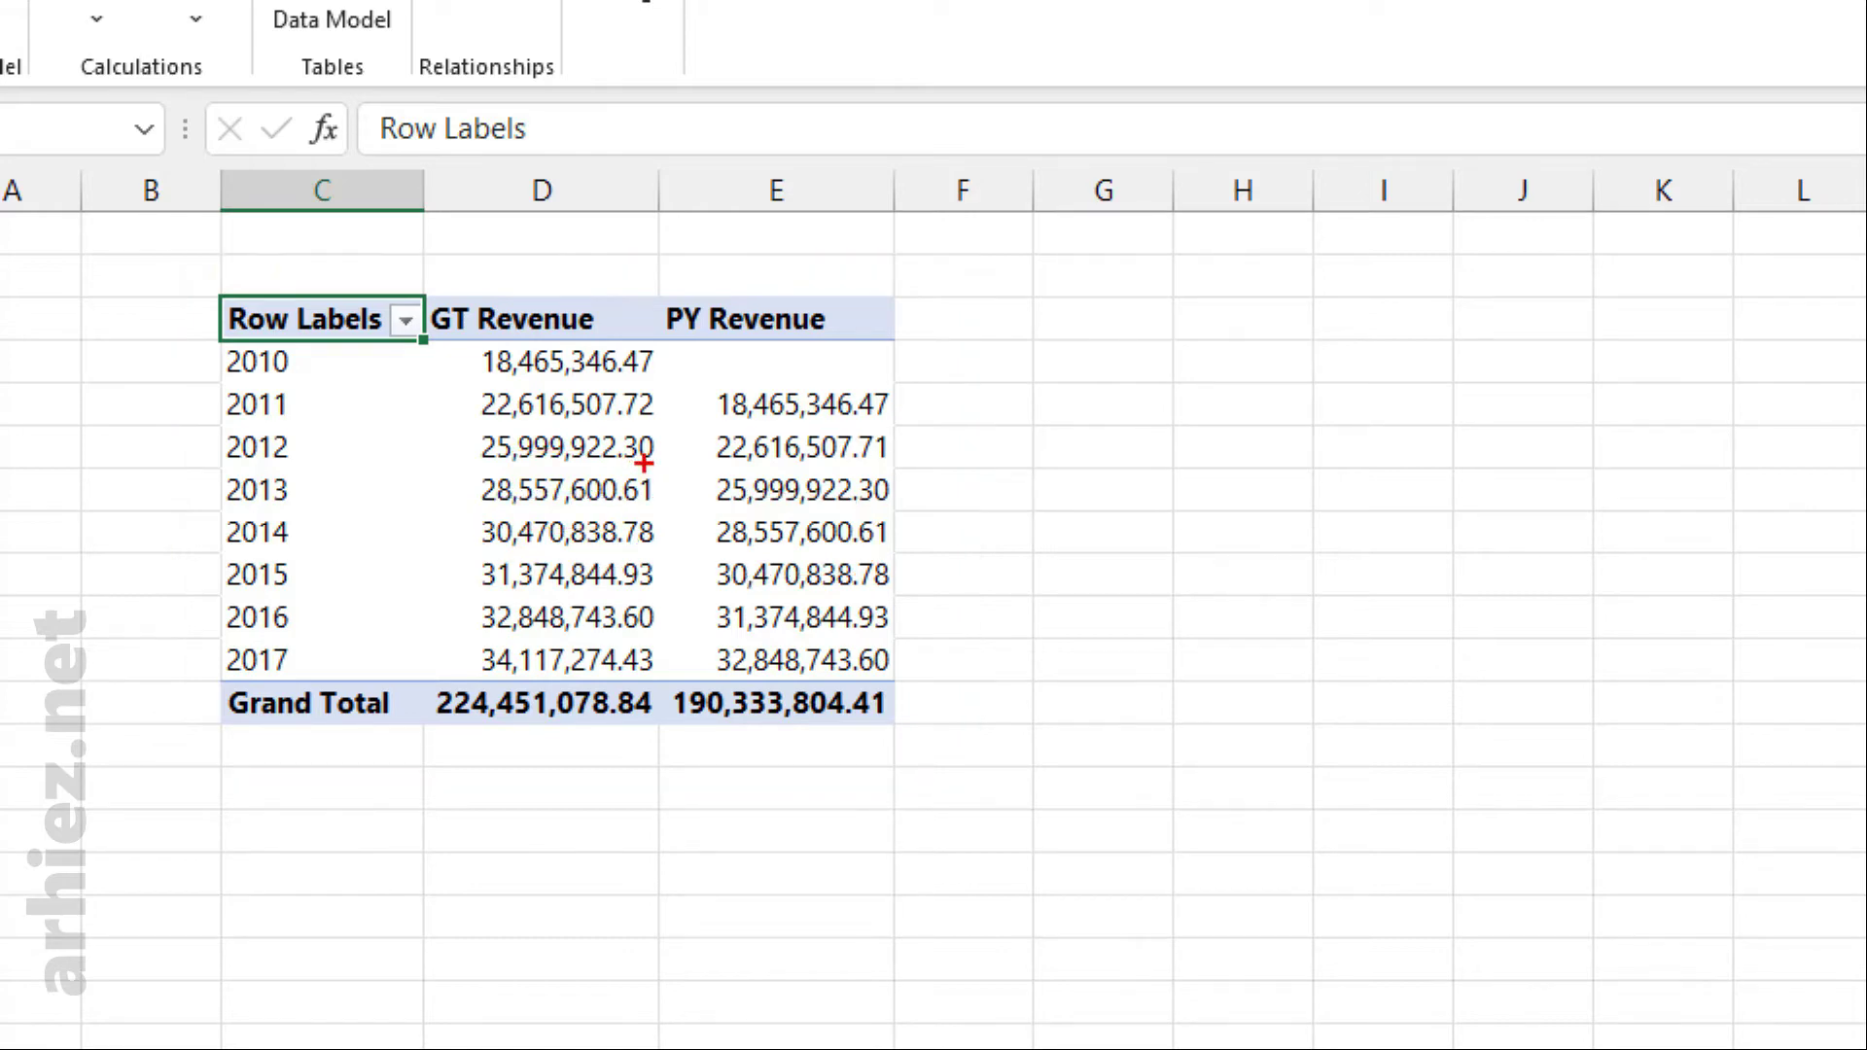
key("Escape")
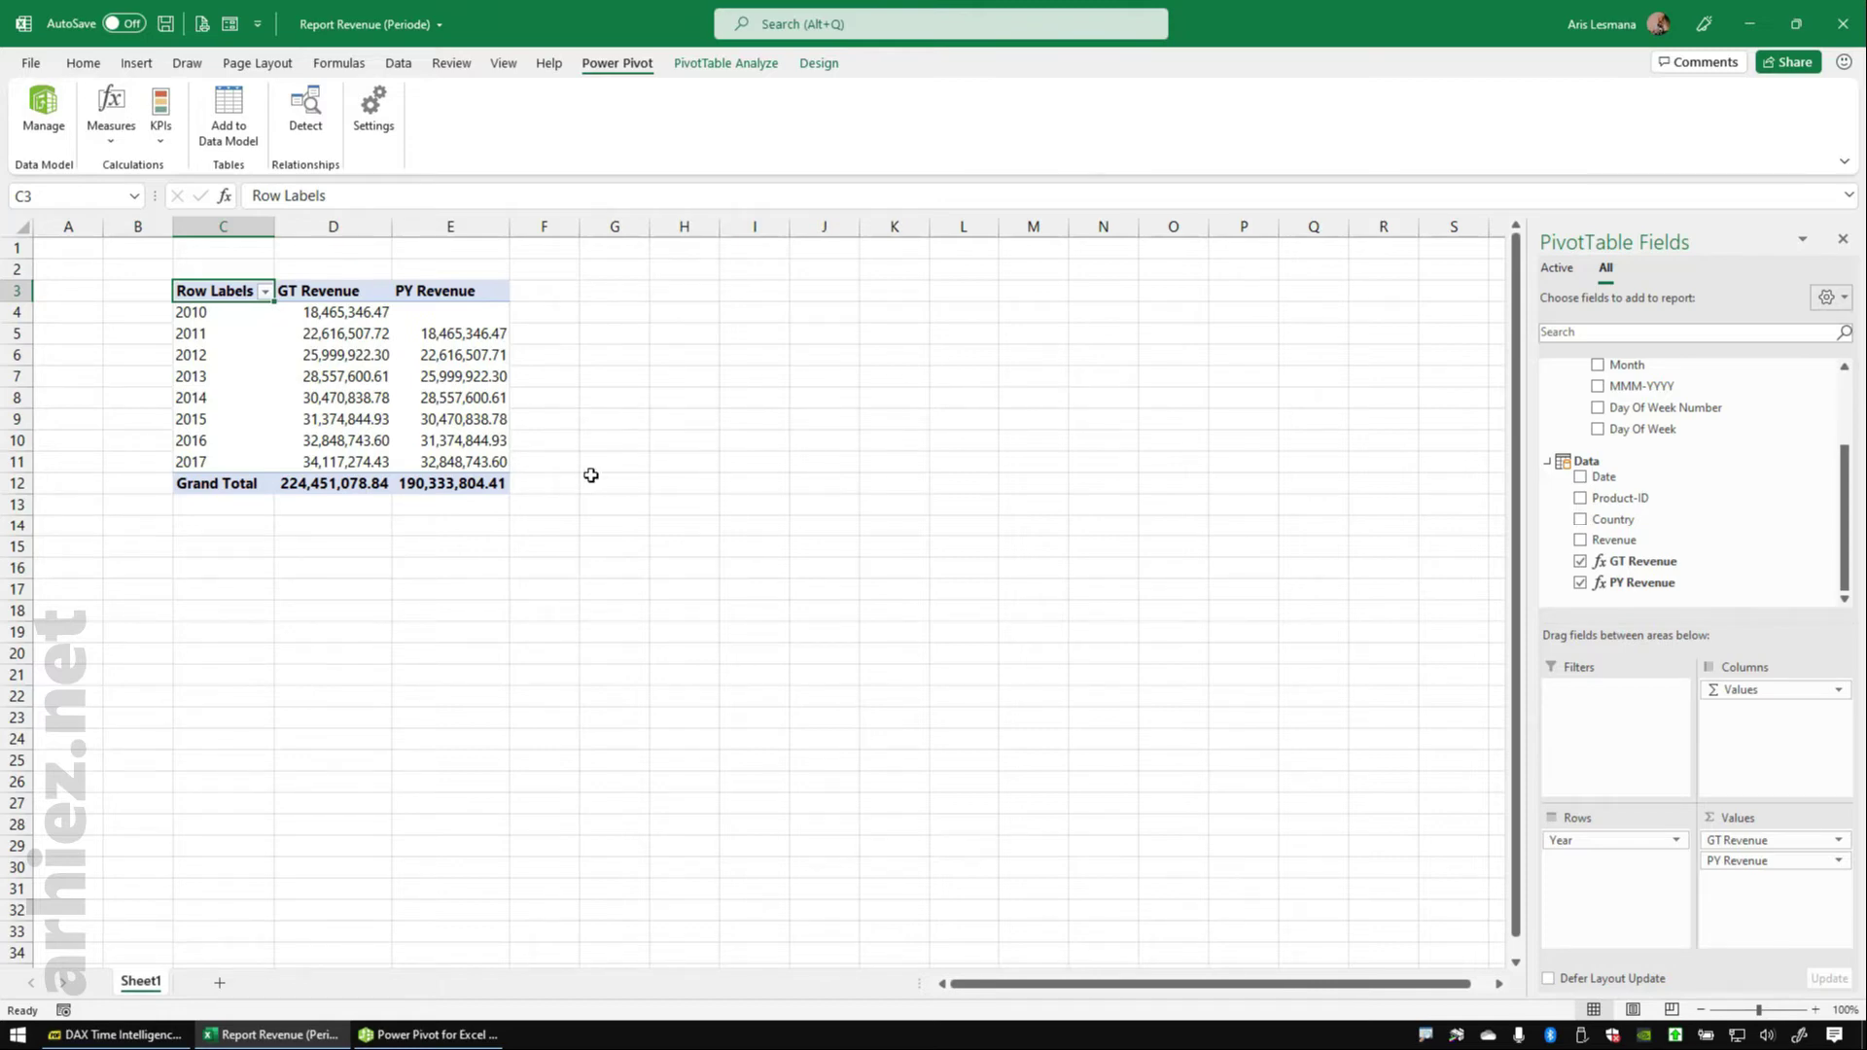
- Switch to the DAX Time Intelligence PDF and review the PARALLELPERIOD function and the periods it supports
left_click(139, 1036)
left_click_drag(151, 433, 573, 445)
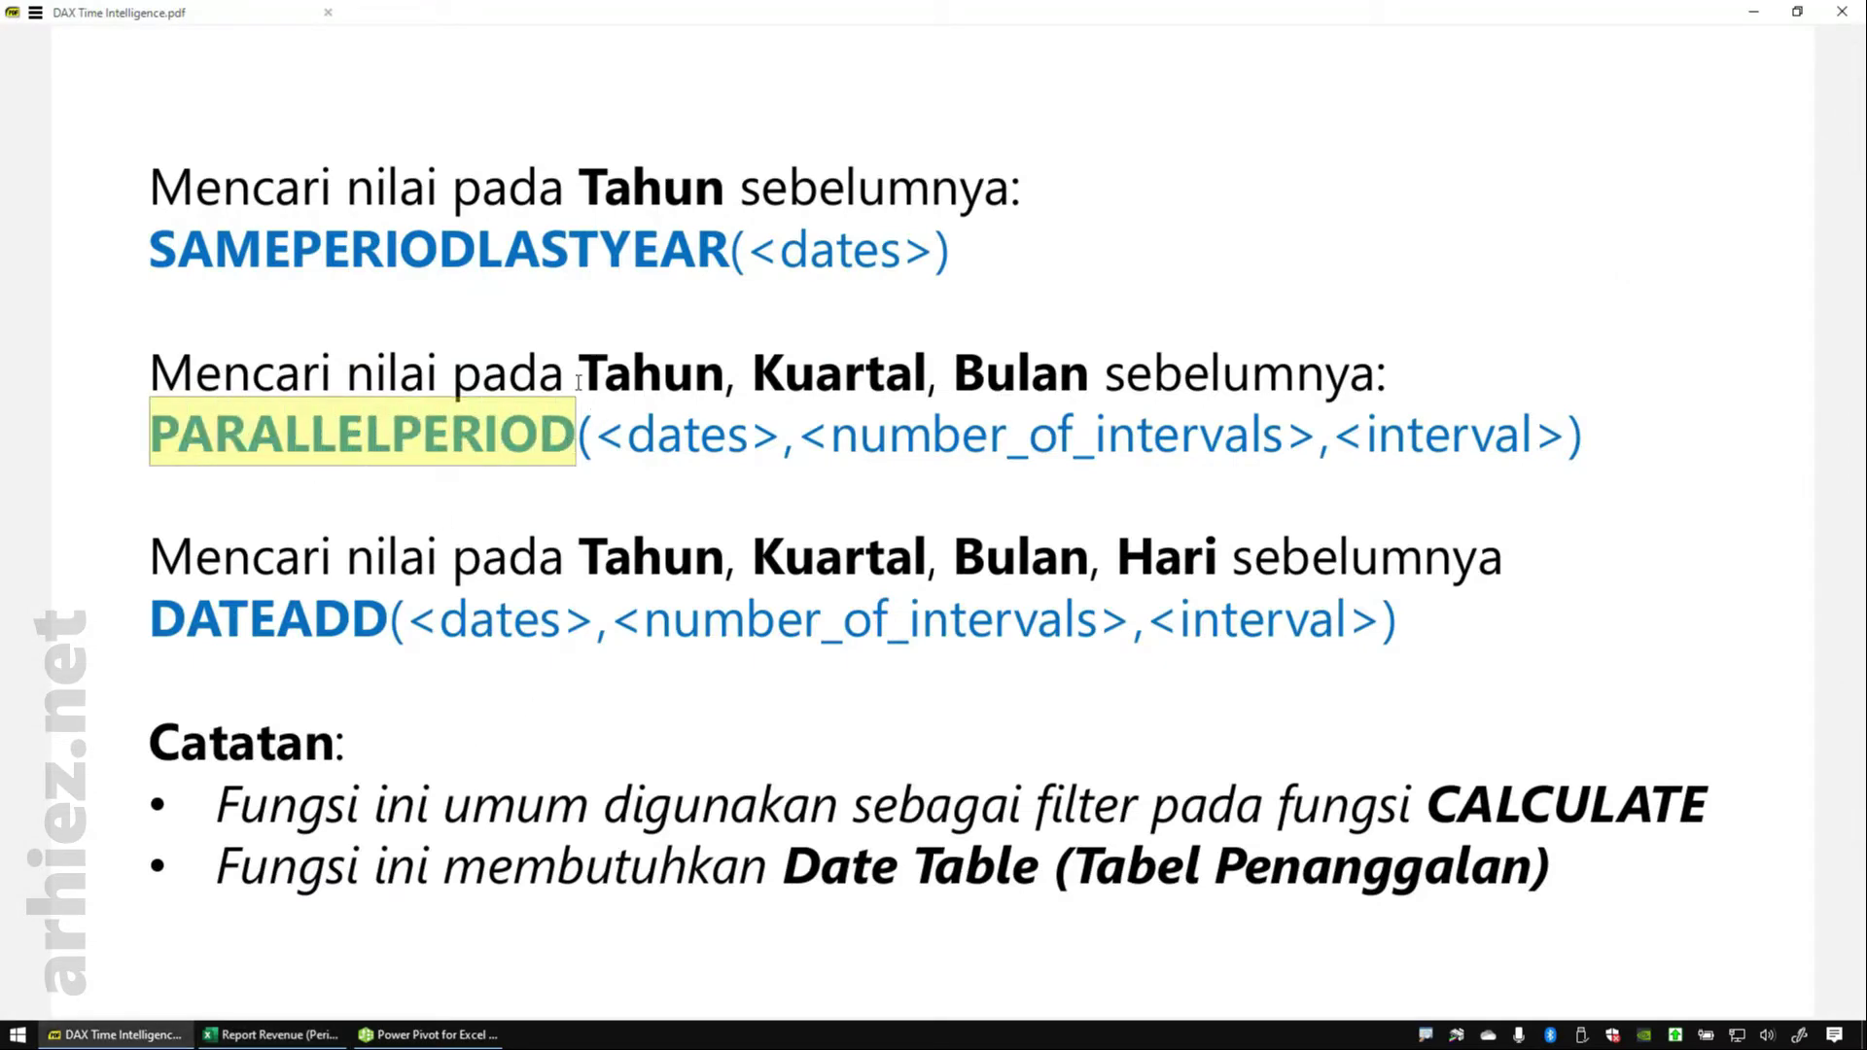
left_click_drag(577, 374, 725, 382)
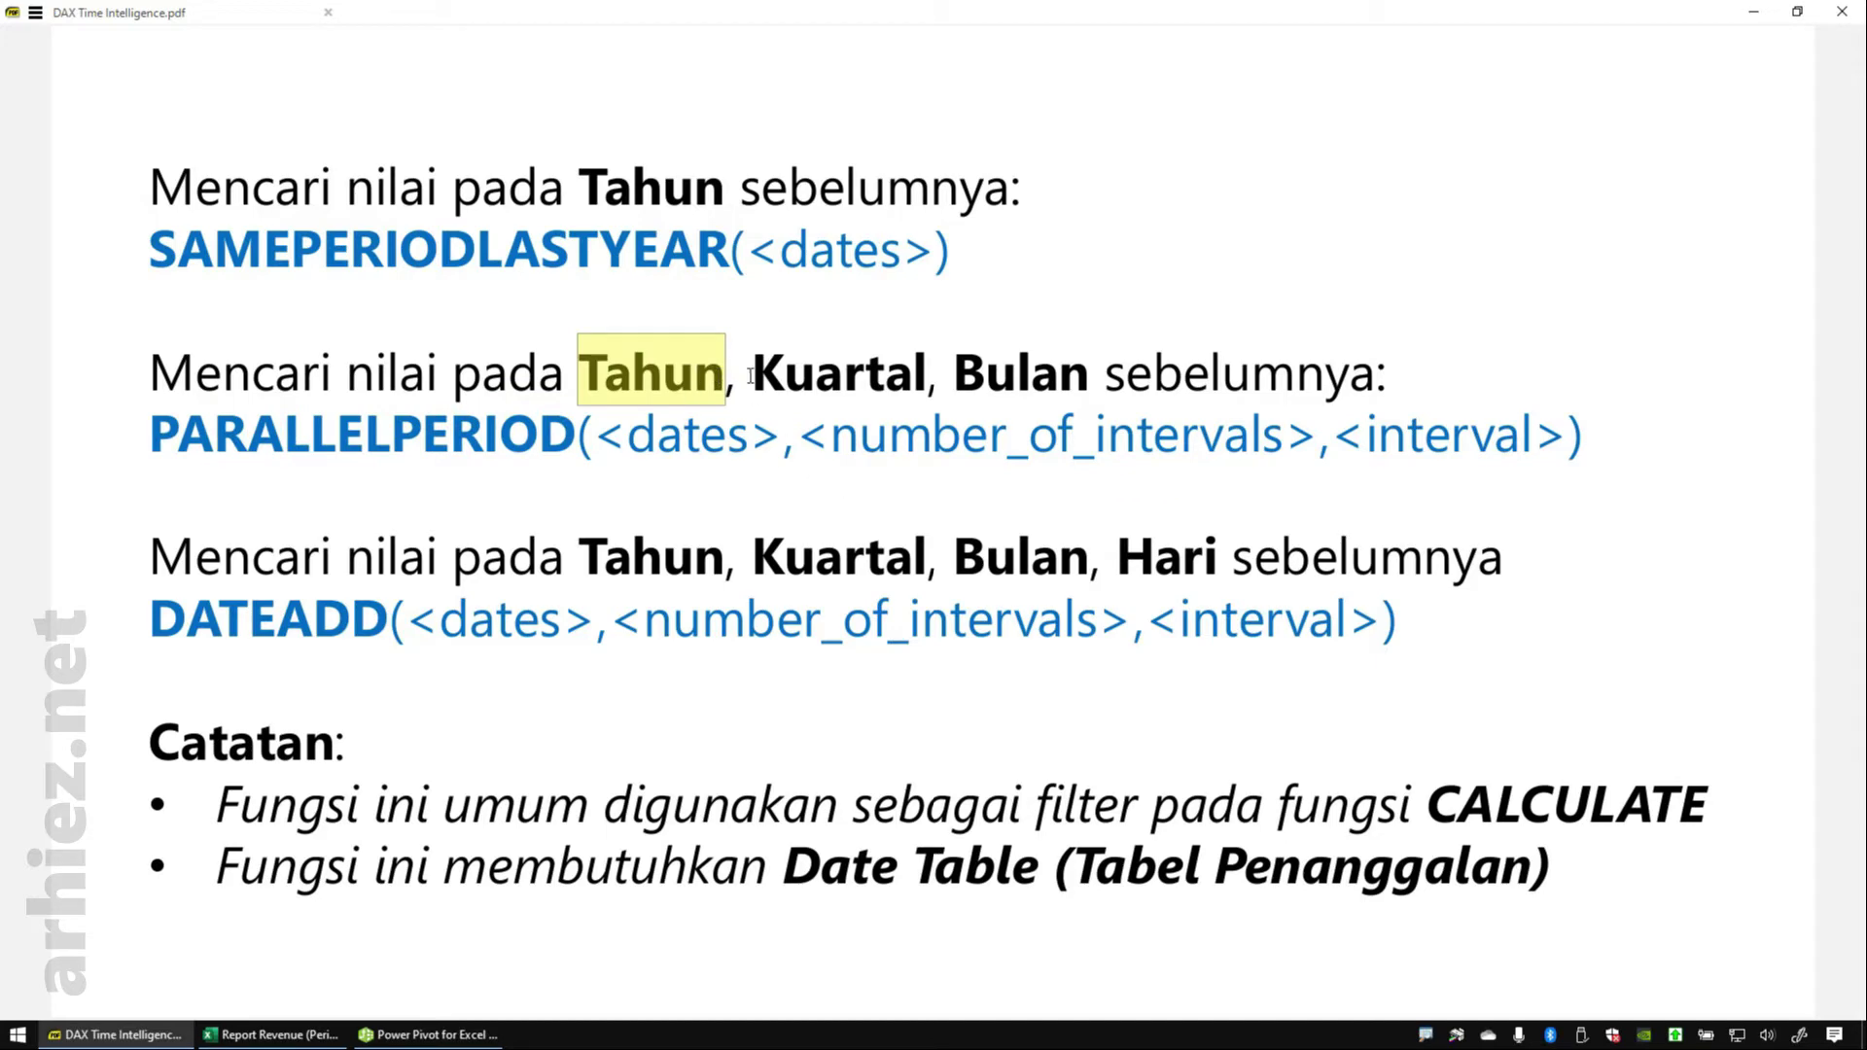
left_click_drag(751, 375, 1091, 387)
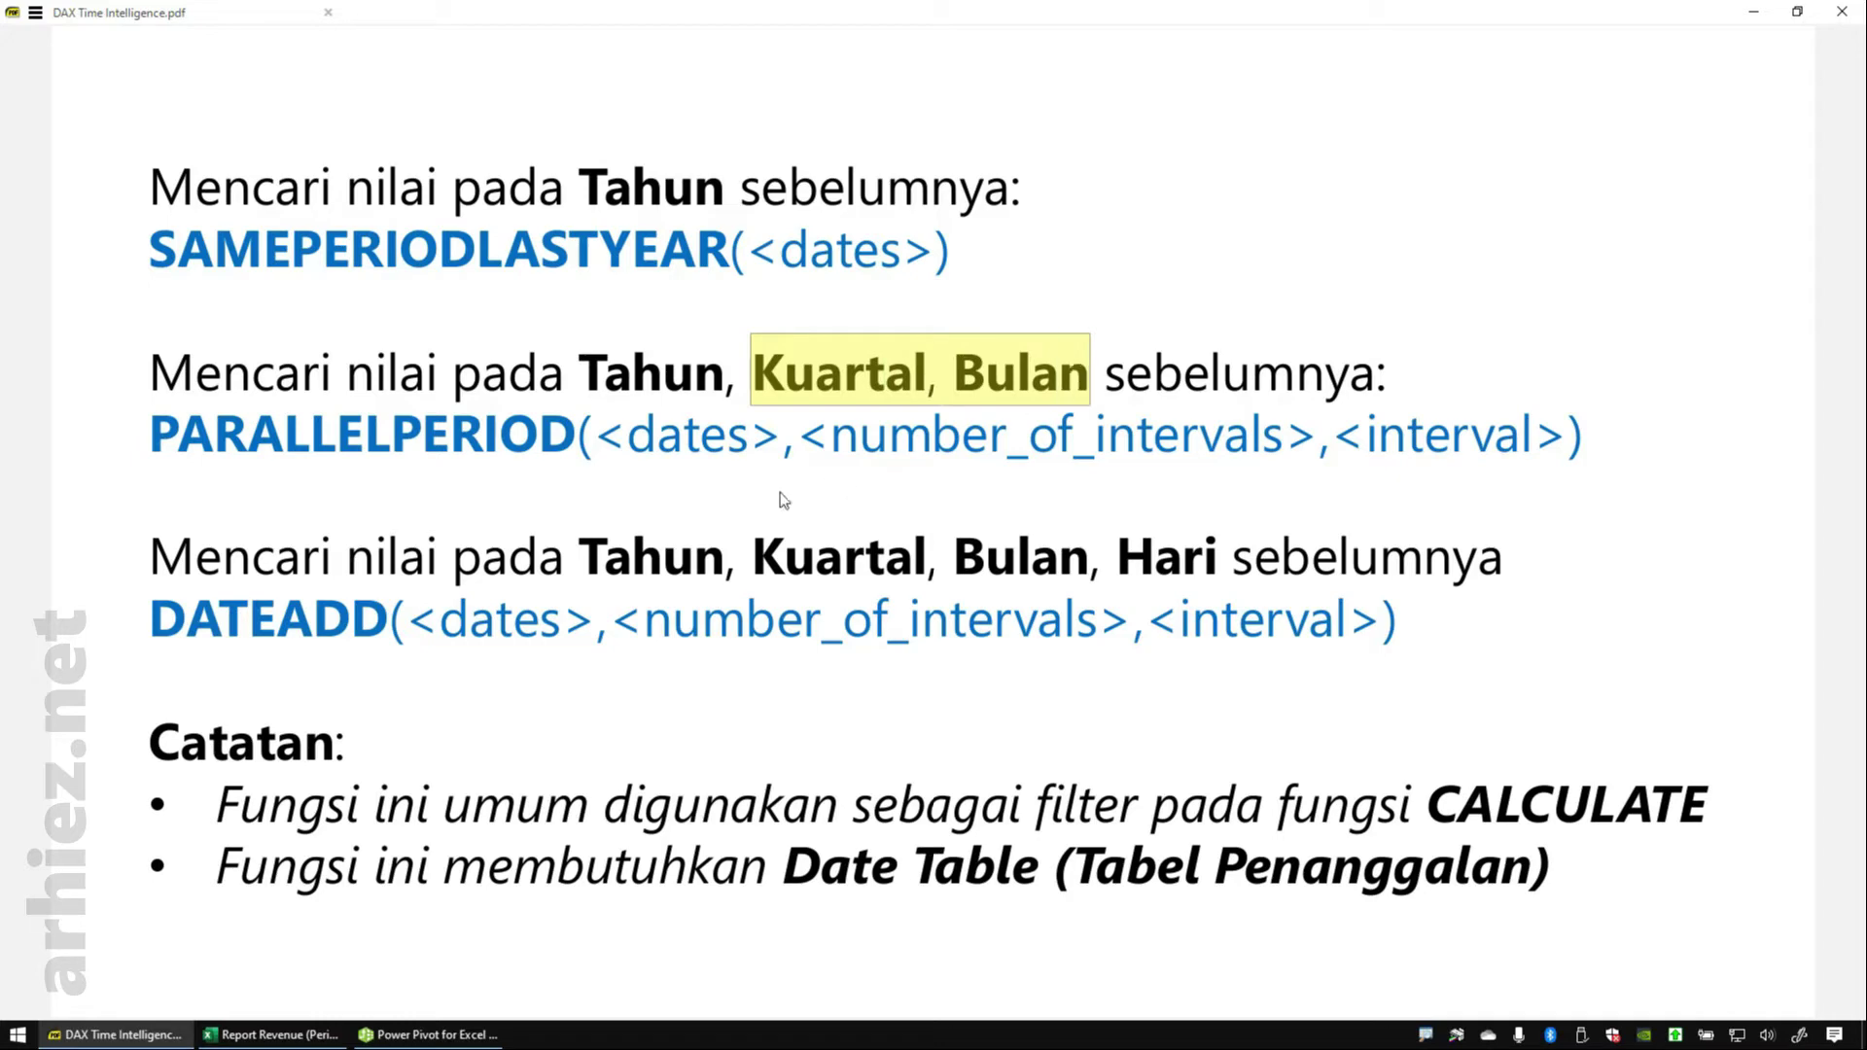
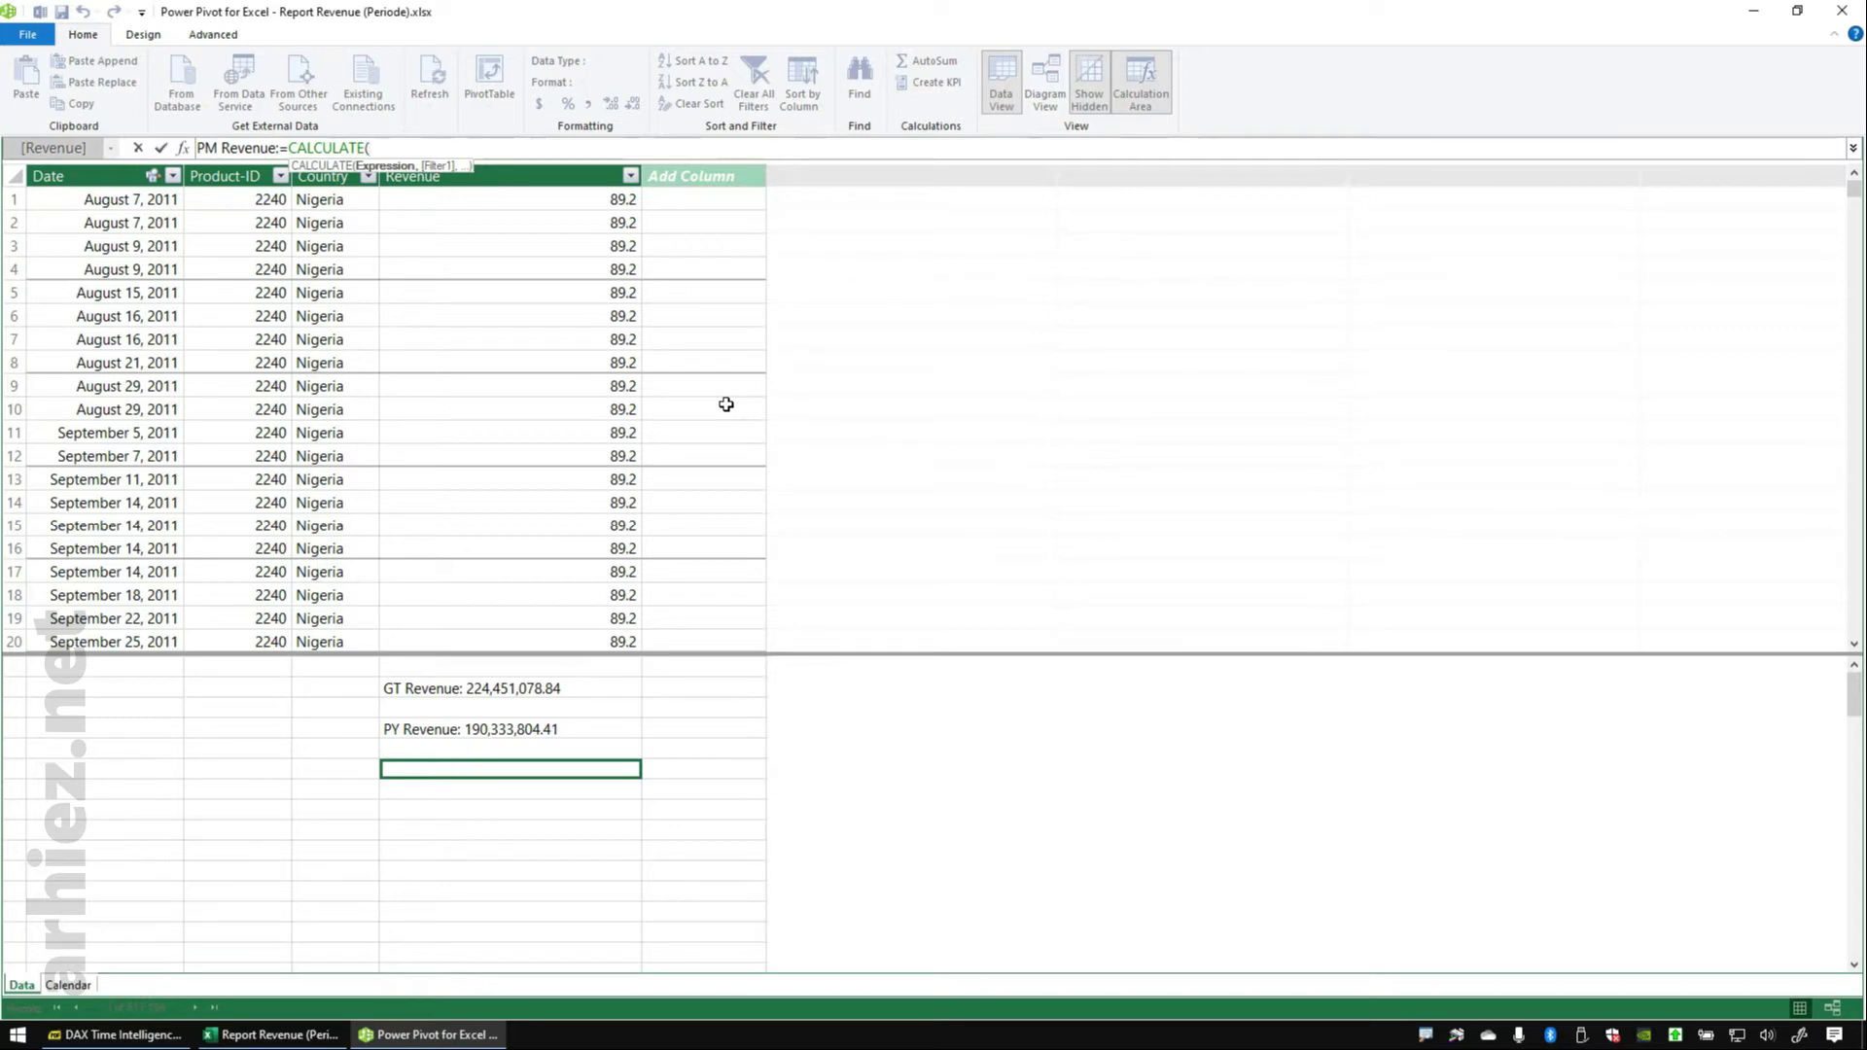
- Give the PM Revenue measure's CALCULATE the expression Data[GT Revenue] and start its filter argument with the PARALLELPERIOD function
type("Data")
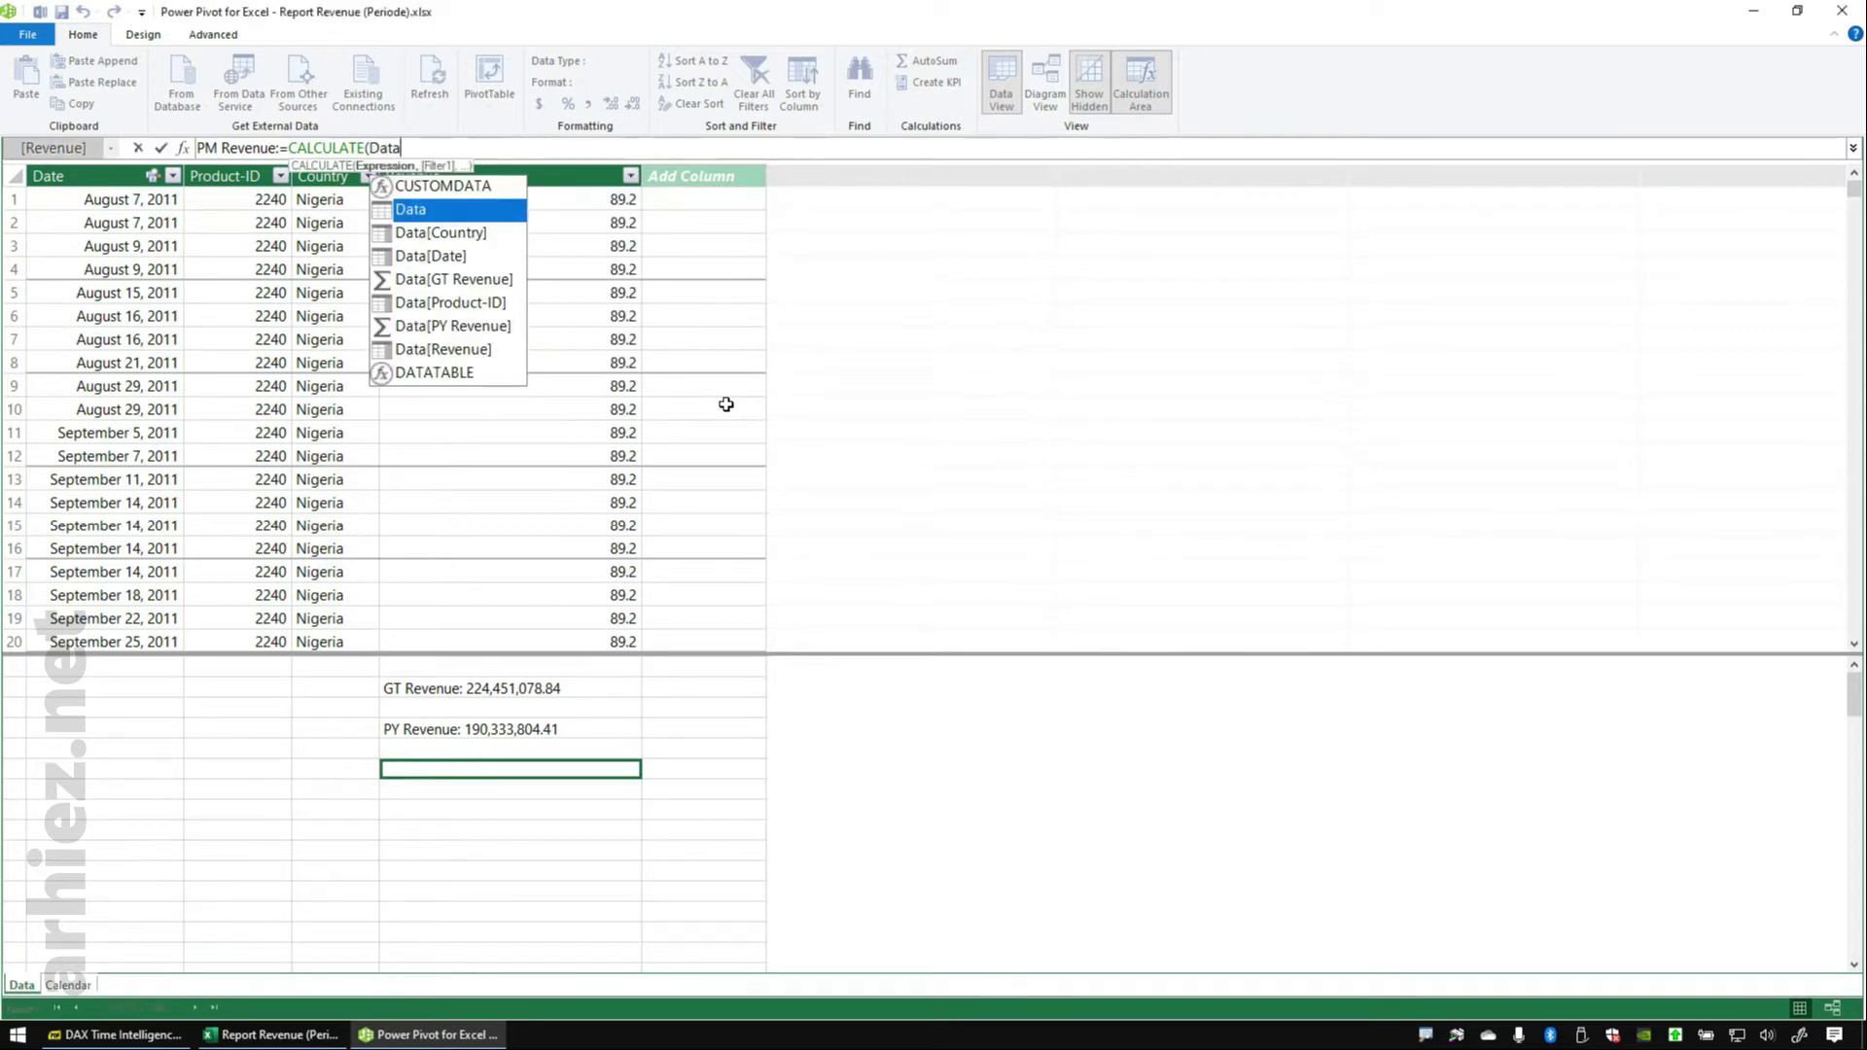
key("Down")
key("Down")
key("Down")
key("Tab")
type(",")
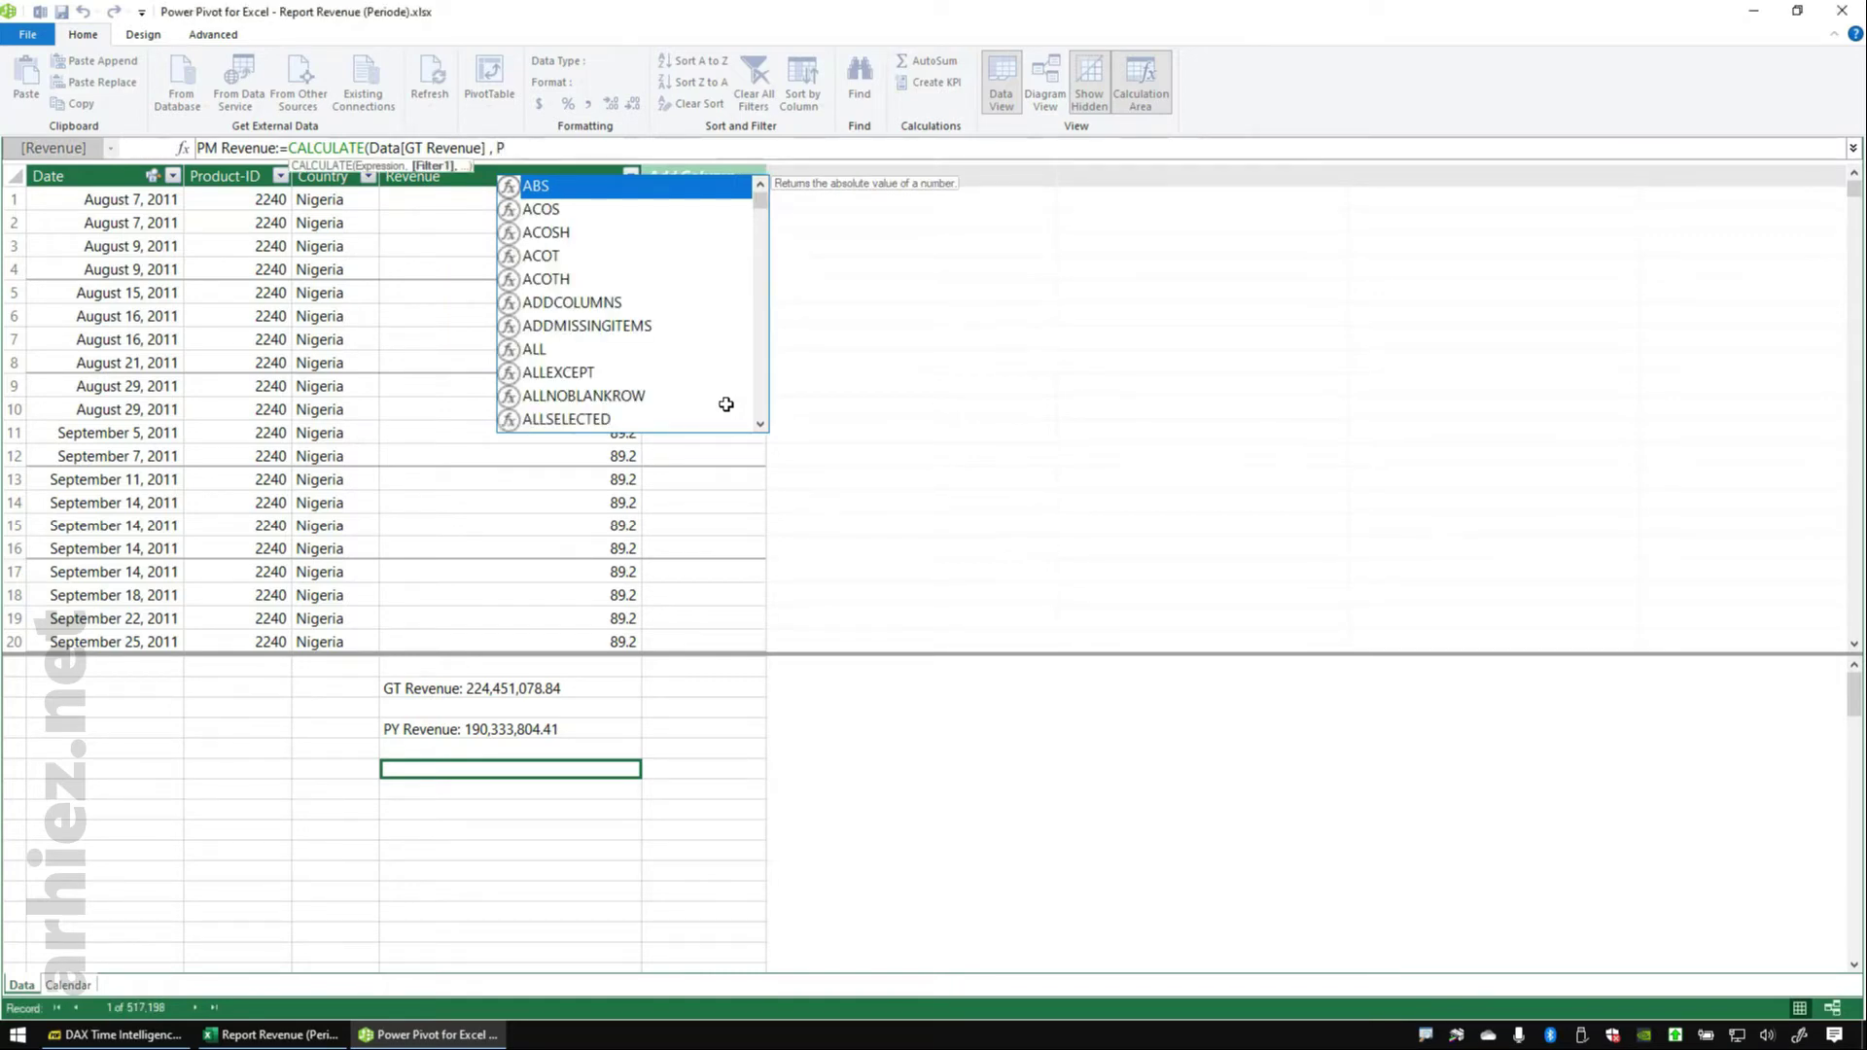
type(" PARA")
key("Tab")
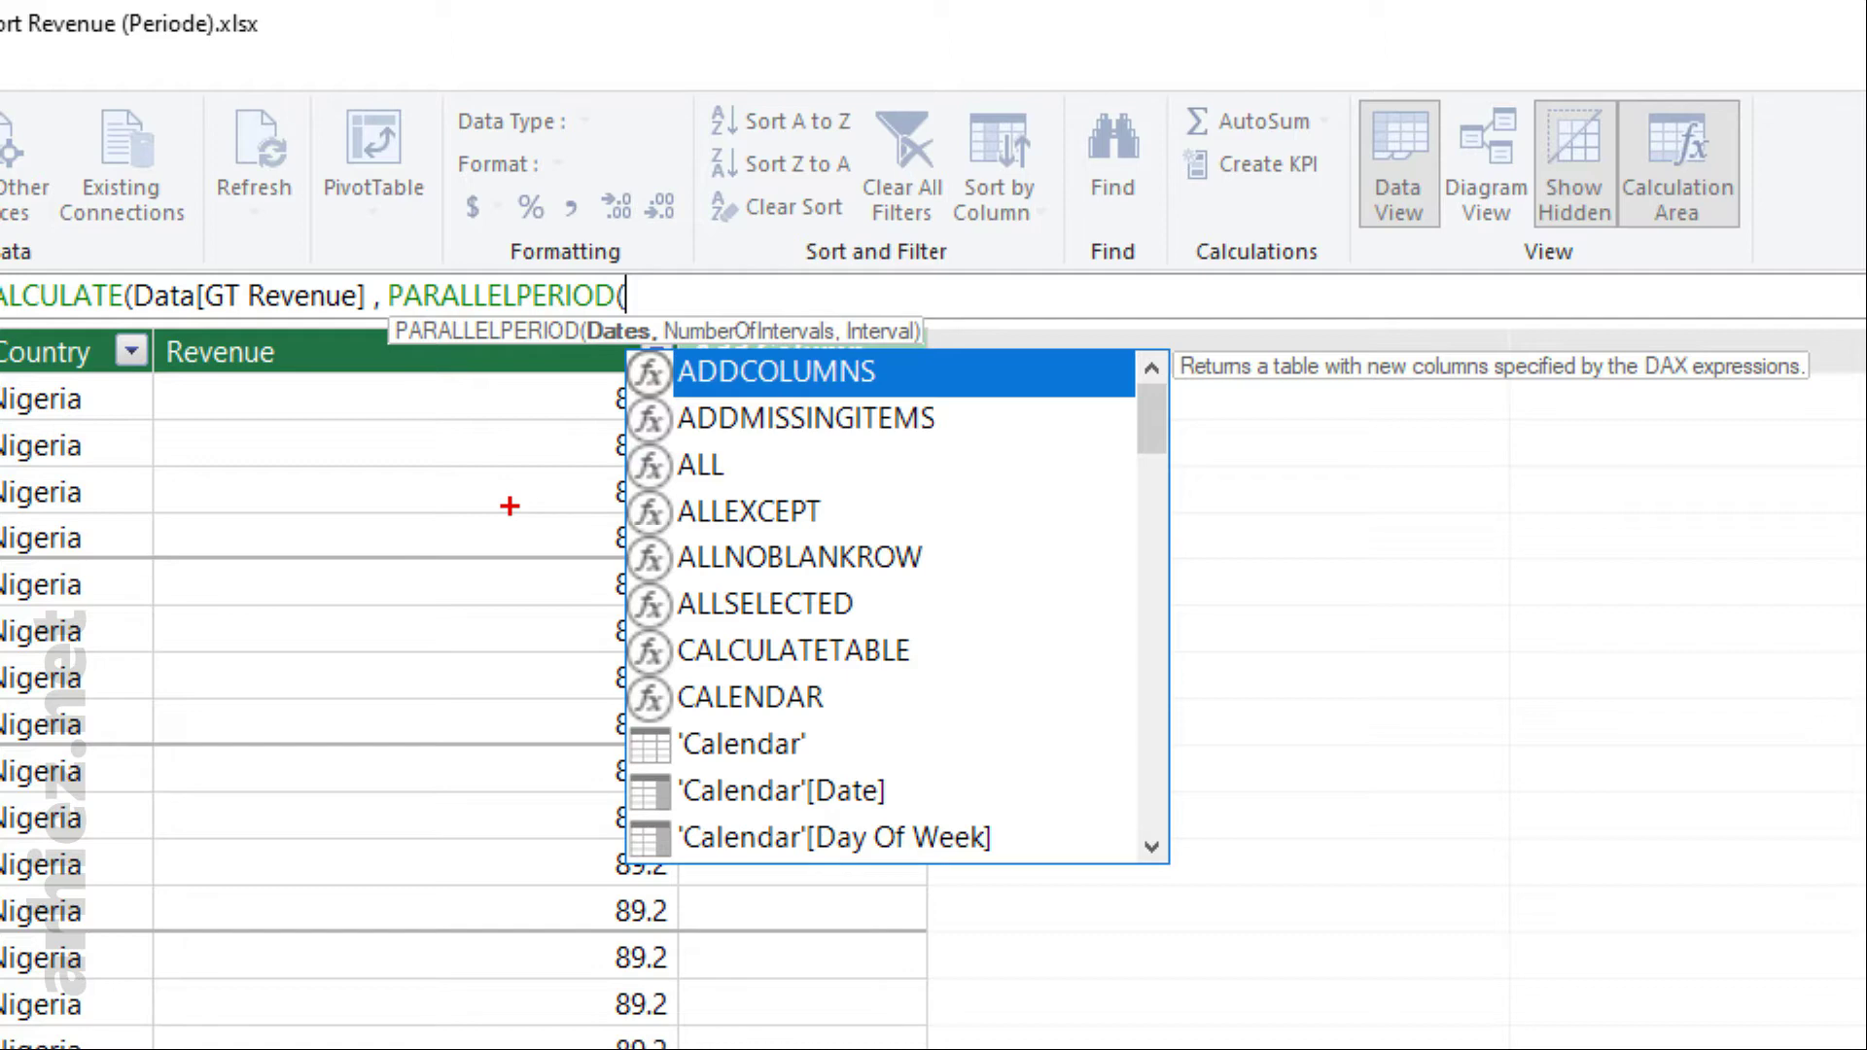
mouse_move(627, 303)
left_mouse_down()
mouse_move(646, 375)
mouse_move(648, 290)
mouse_move(1133, 114)
left_mouse_up()
left_click_drag(1206, 60, 1220, 163)
mouse_move(1313, 126)
left_mouse_down()
mouse_move(1371, 170)
mouse_move(1410, 131)
mouse_move(1536, 179)
mouse_move(1633, 85)
mouse_move(1750, 132)
mouse_move(1756, 160)
left_mouse_up()
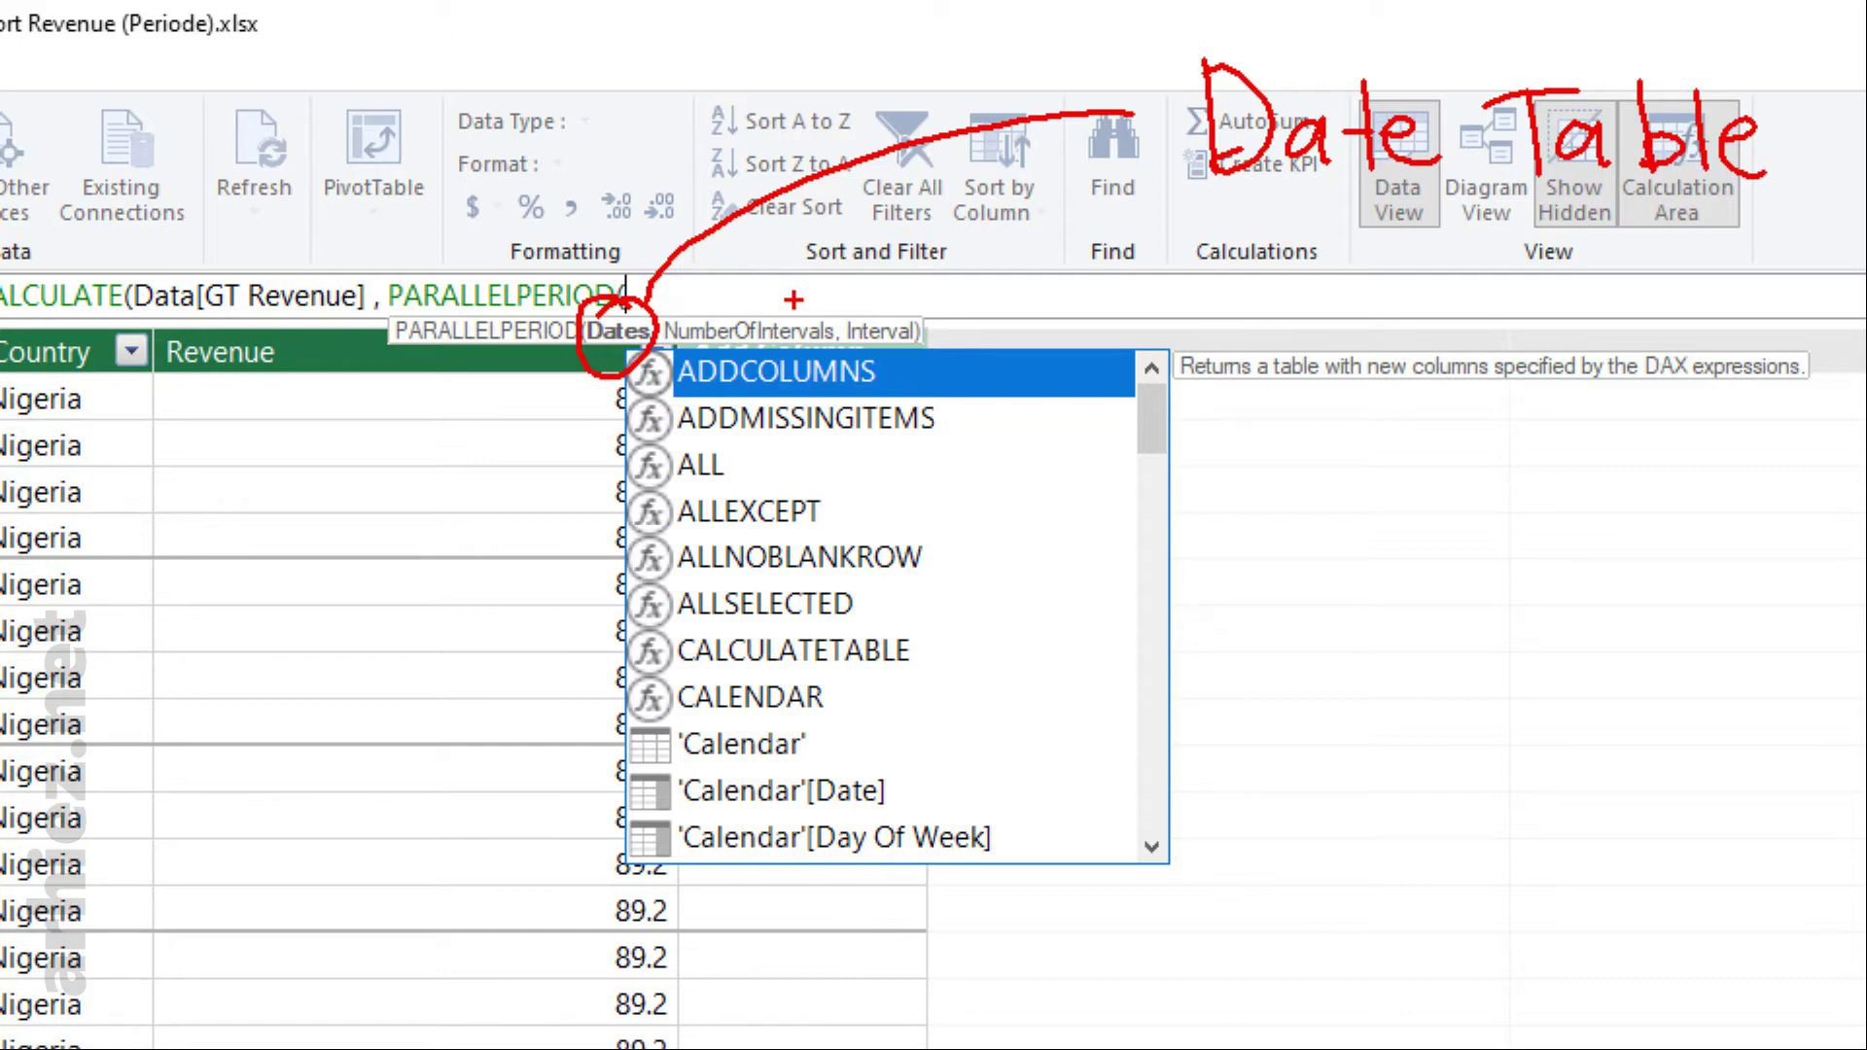
left_click_drag(794, 305, 1226, 315)
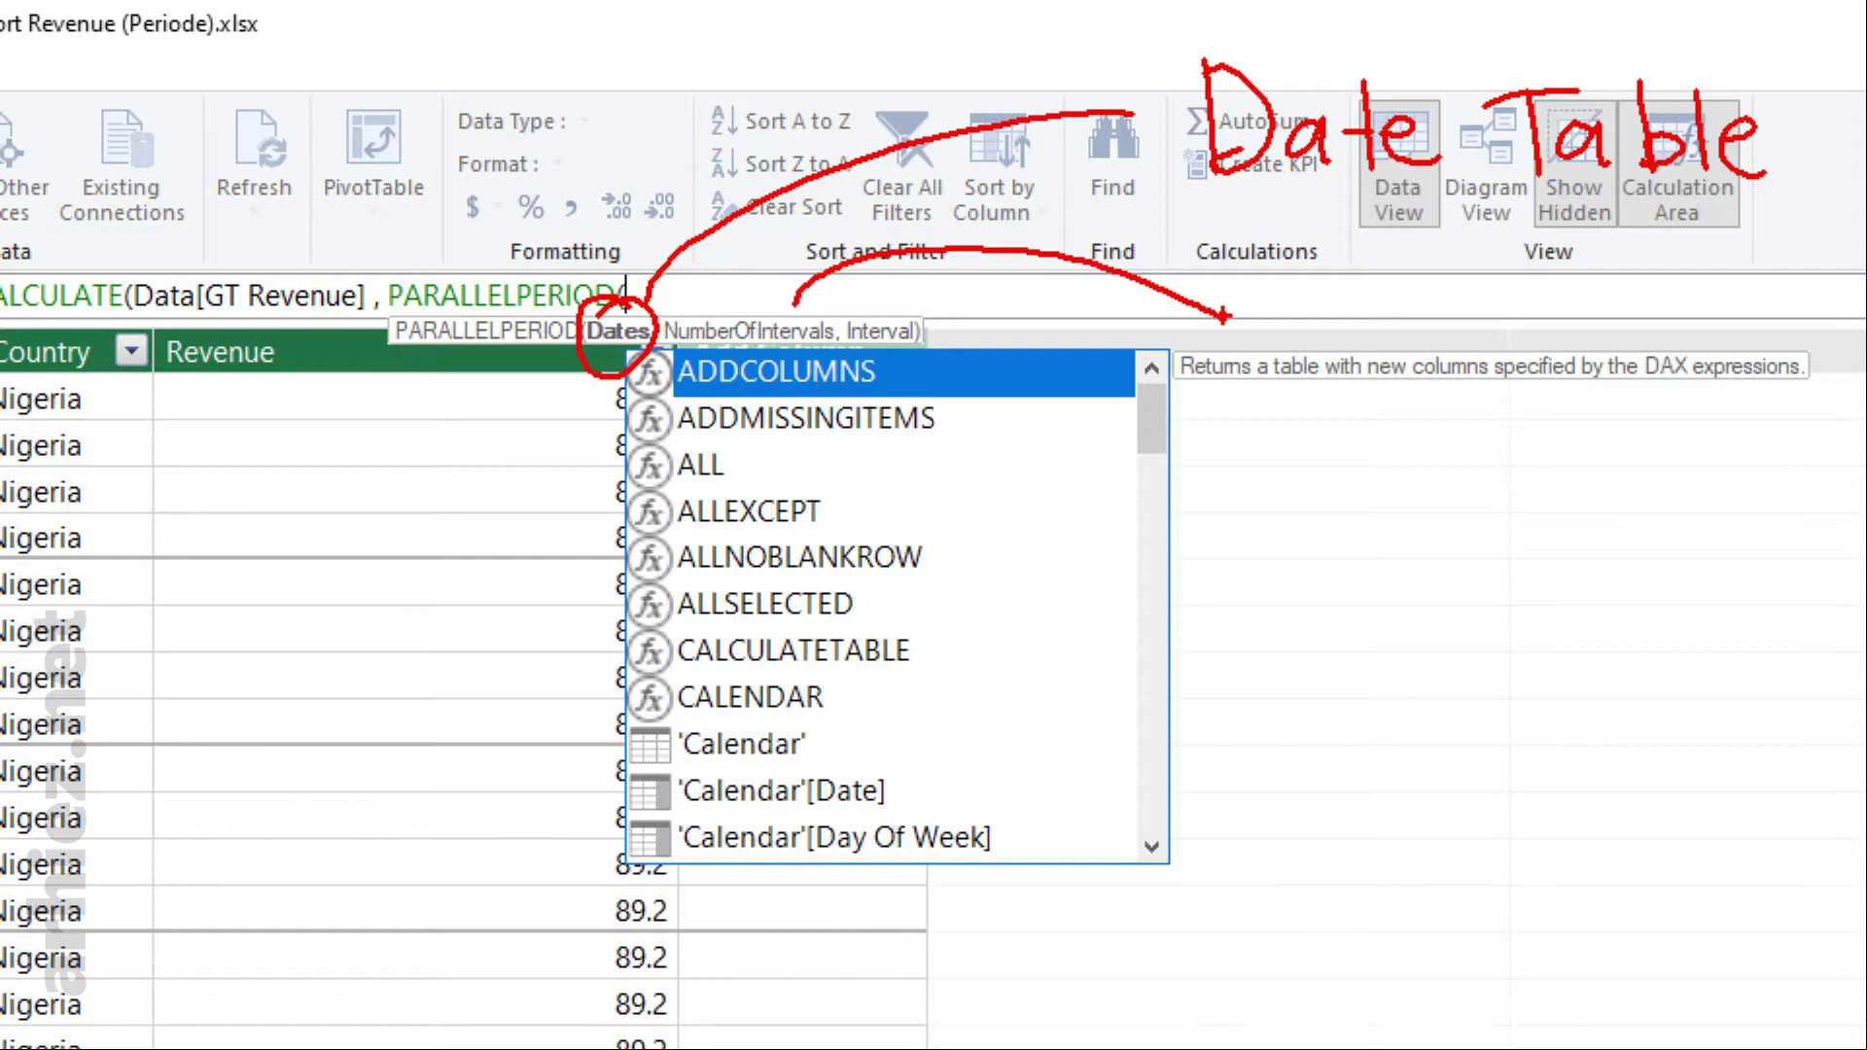
mouse_move(1299, 298)
left_mouse_down()
mouse_move(1352, 294)
mouse_move(1412, 358)
left_mouse_up()
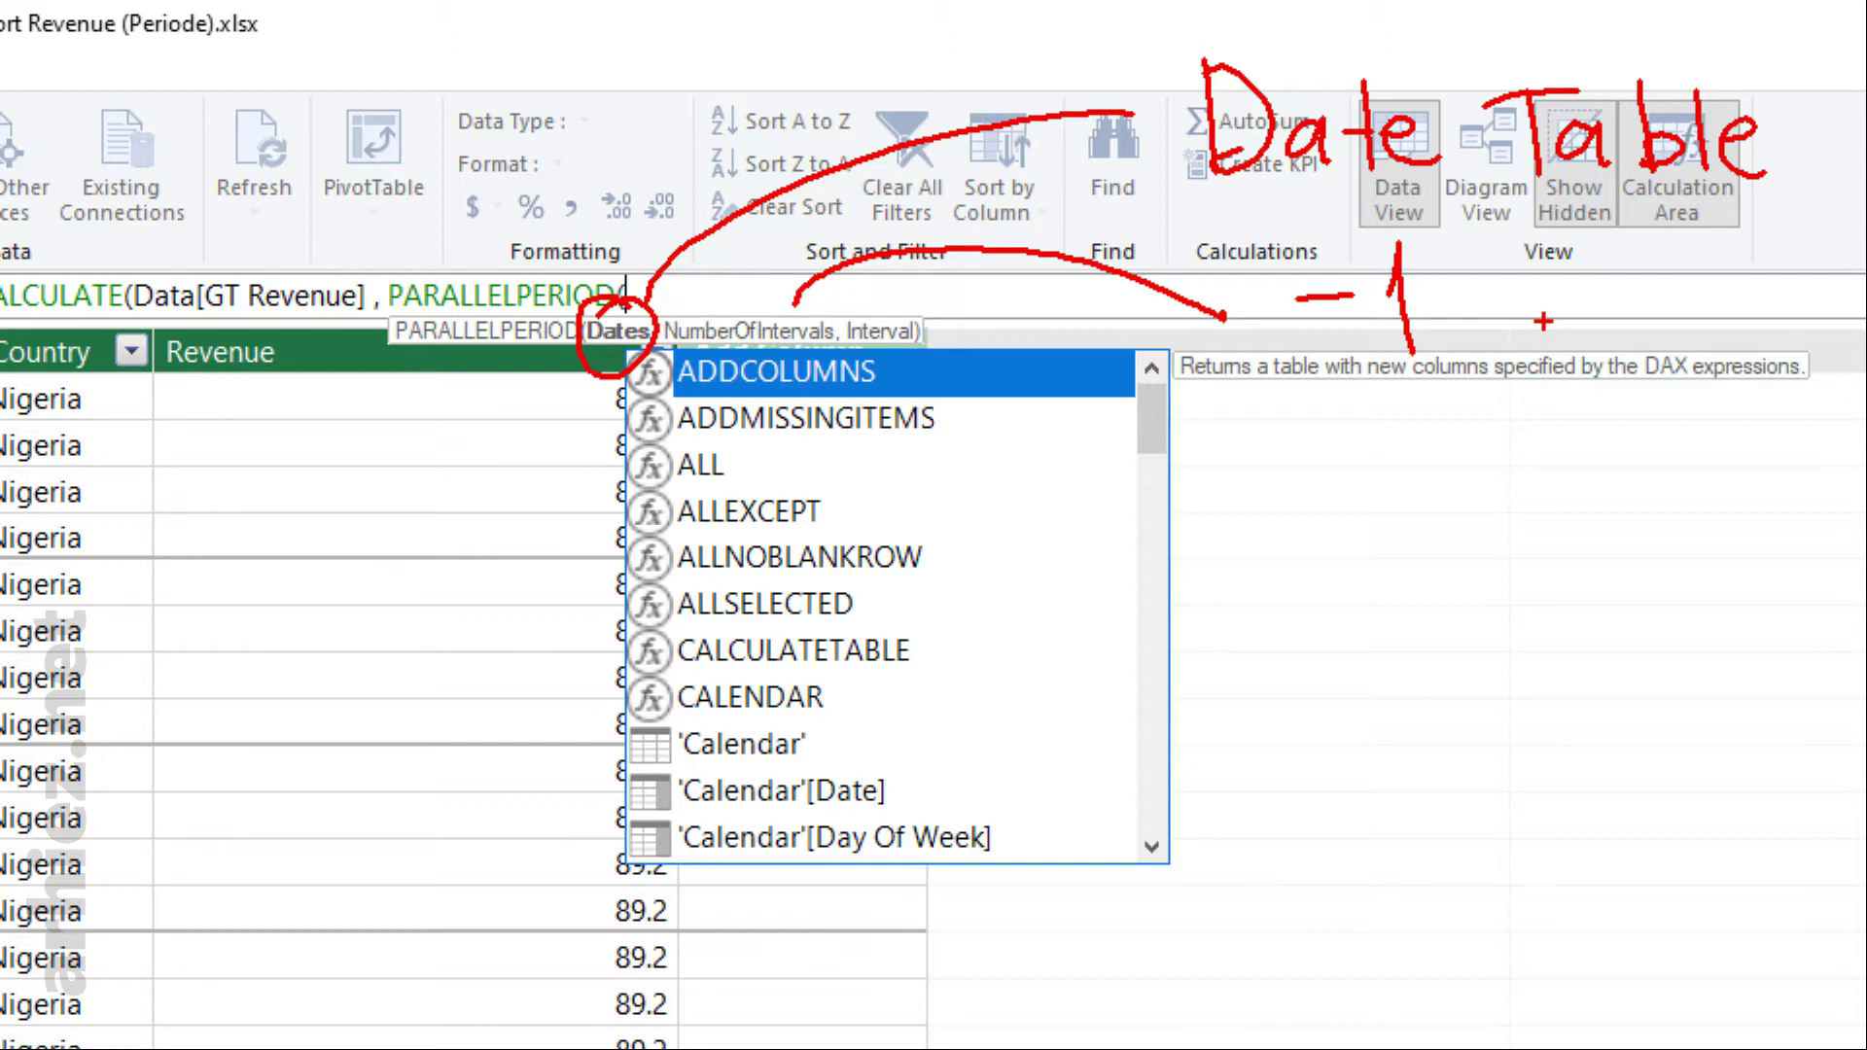
mouse_move(1353, 261)
left_mouse_down()
mouse_move(1380, 297)
mouse_move(1361, 350)
mouse_move(1421, 350)
left_mouse_up()
mouse_move(1539, 328)
left_mouse_down()
mouse_move(1657, 295)
mouse_move(1643, 384)
left_mouse_up()
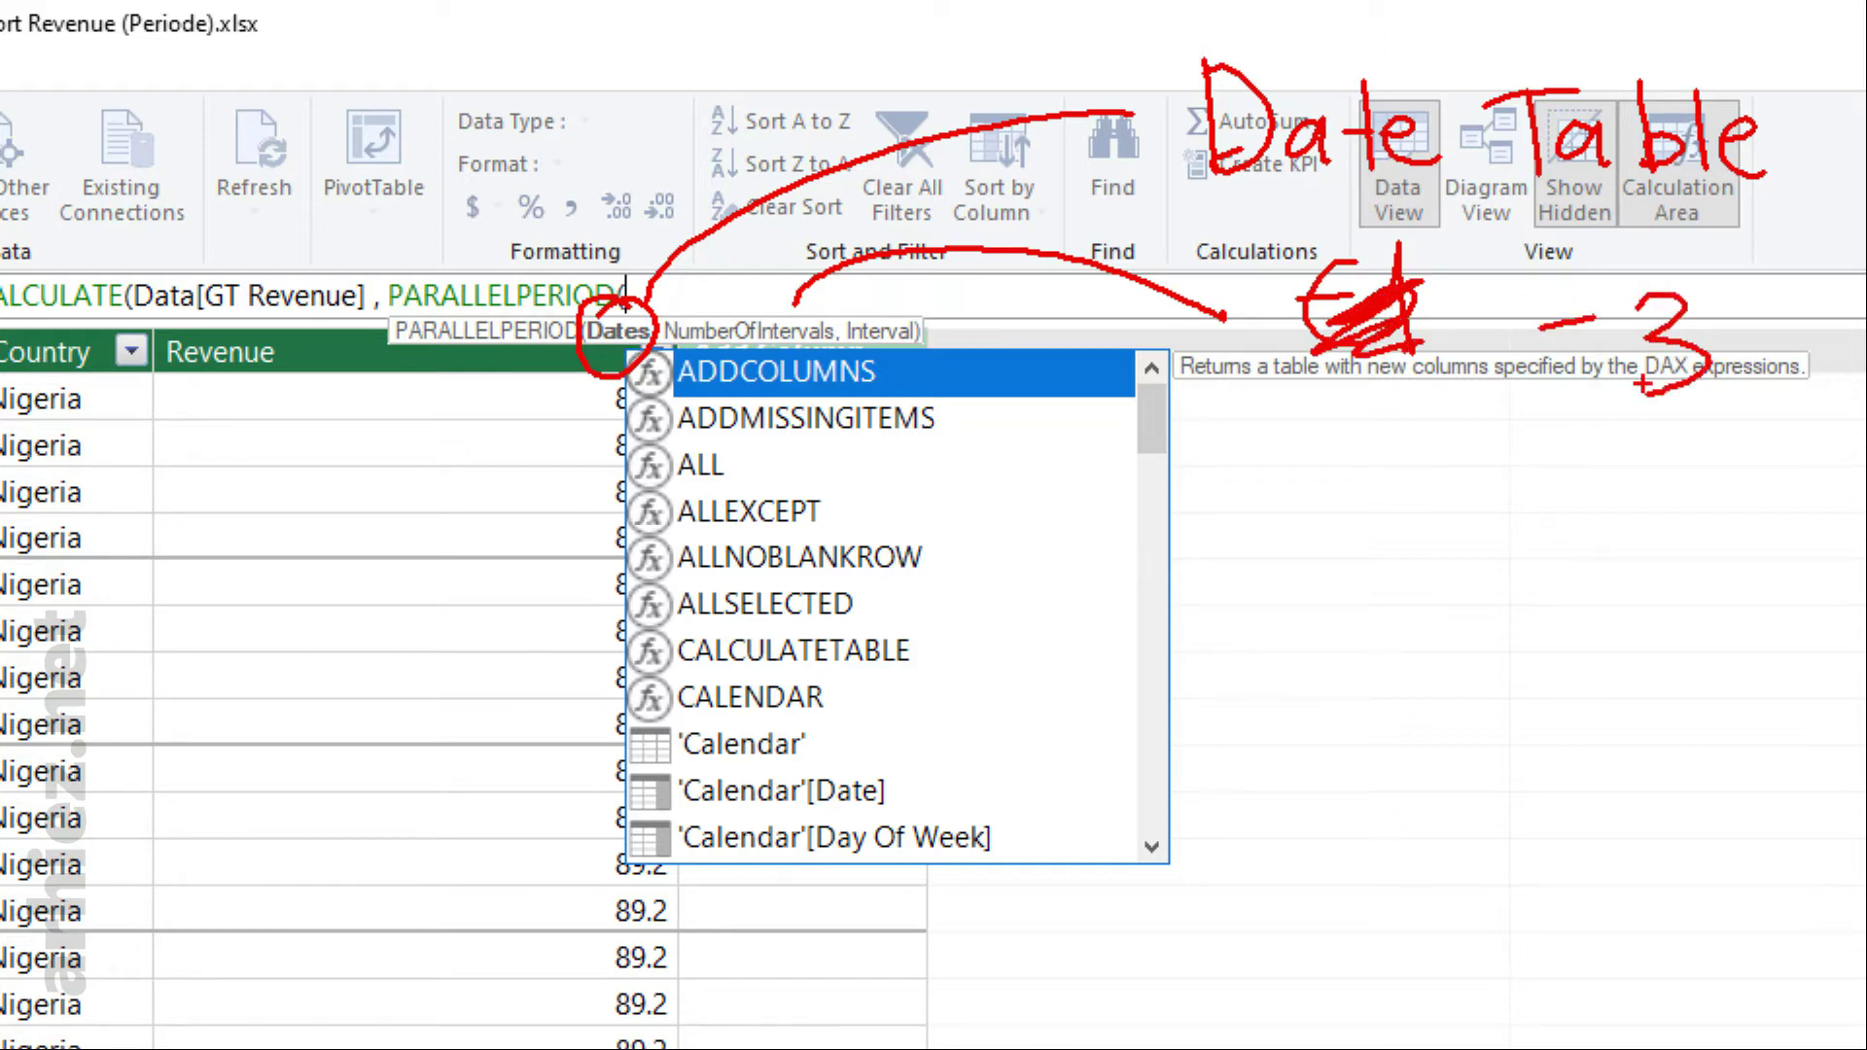
left_click_drag(881, 367, 1313, 598)
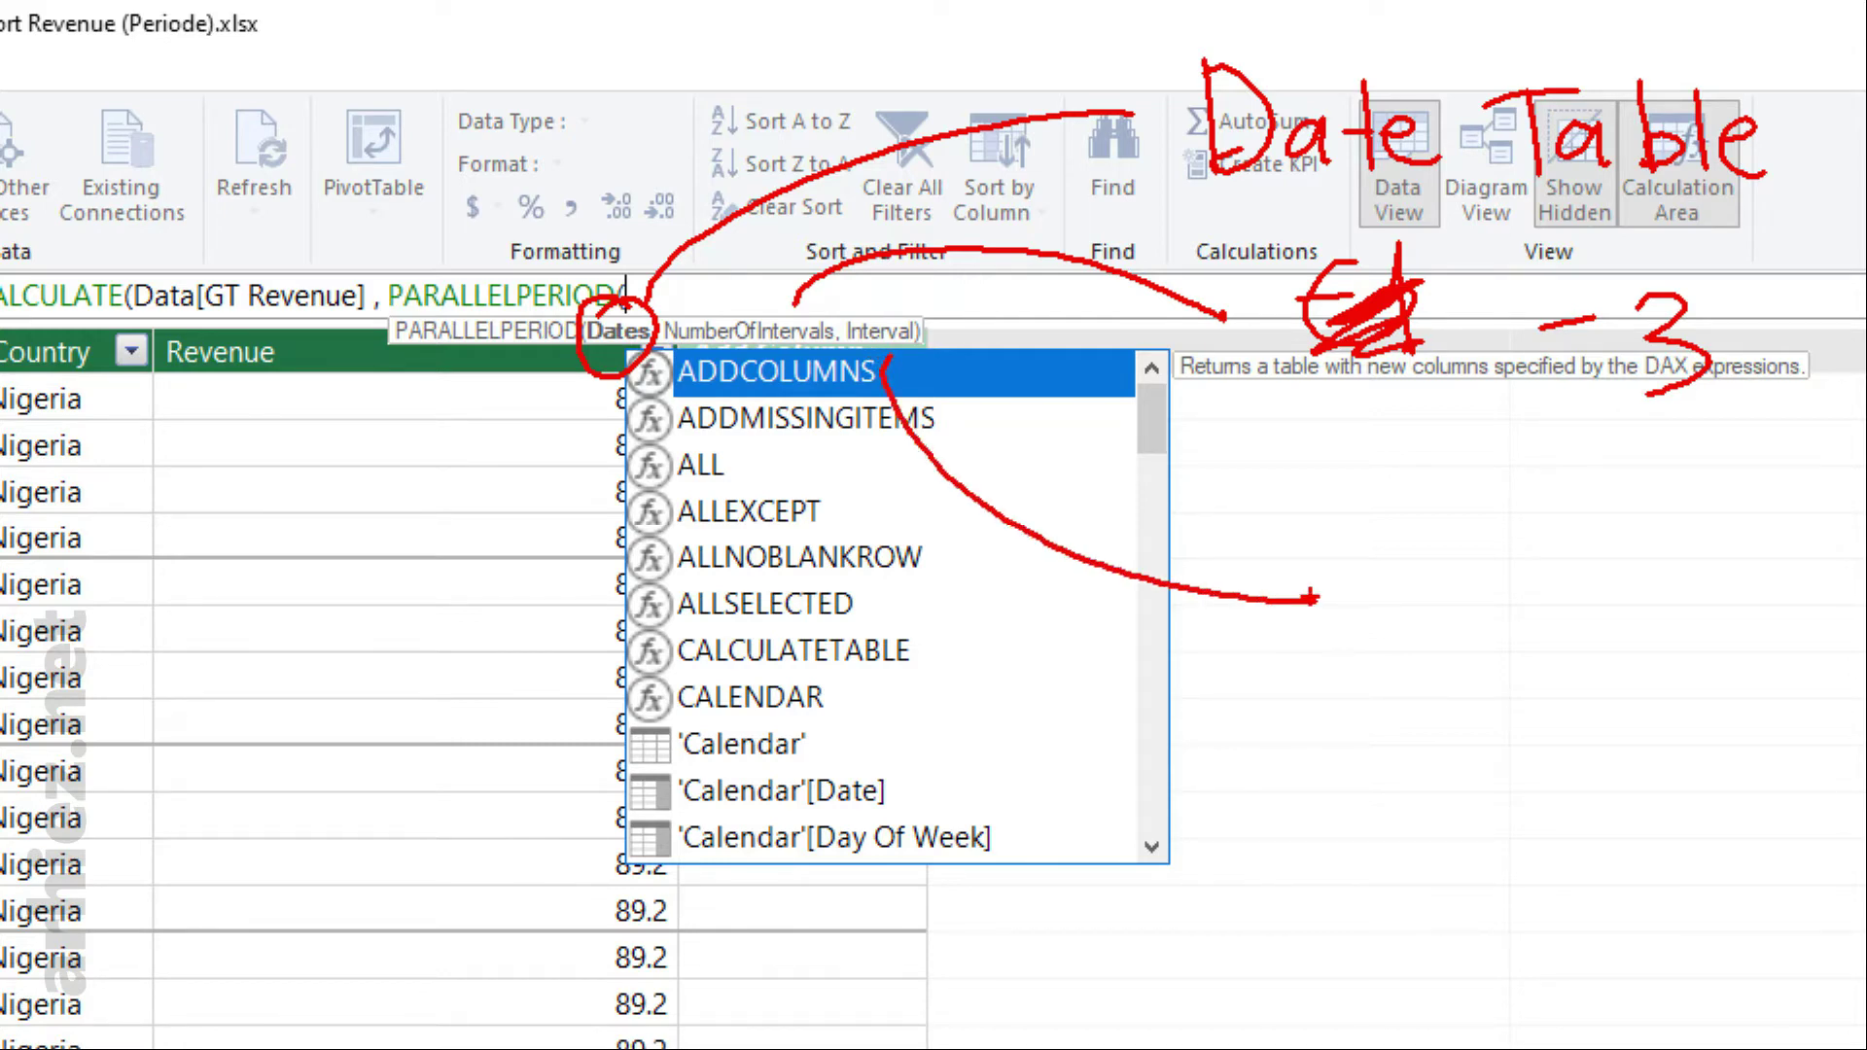
left_click_drag(1363, 454, 1378, 530)
left_click_drag(1429, 442, 1380, 611)
mouse_move(1447, 544)
left_mouse_down()
mouse_move(1478, 584)
mouse_move(1593, 588)
left_mouse_up()
left_click_drag(1585, 534, 1643, 530)
mouse_move(1373, 763)
left_mouse_down()
mouse_move(1361, 681)
mouse_move(1502, 739)
mouse_move(1609, 729)
left_mouse_up()
mouse_move(1633, 653)
left_mouse_down()
mouse_move(1641, 739)
mouse_move(1736, 734)
left_mouse_up()
mouse_move(1369, 816)
left_mouse_down()
mouse_move(1346, 866)
mouse_move(1614, 773)
mouse_move(1706, 821)
mouse_move(1740, 758)
left_mouse_up()
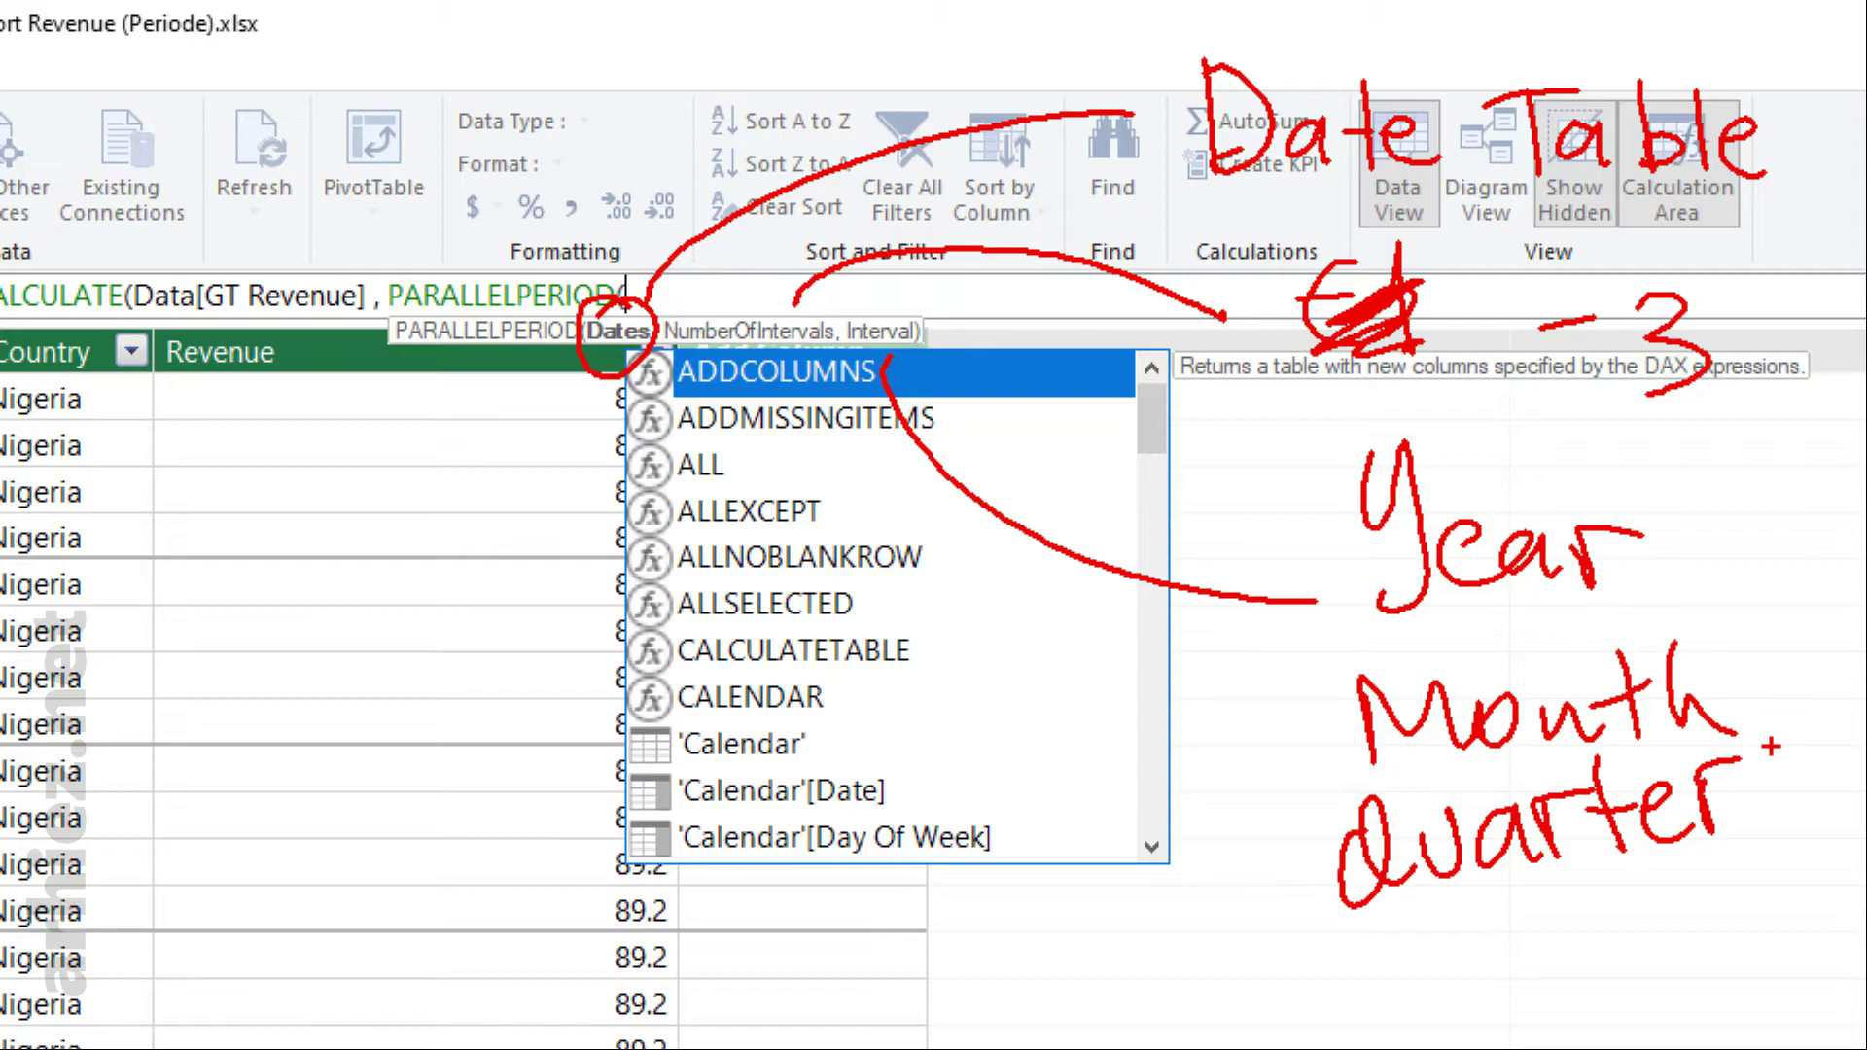
key("Escape")
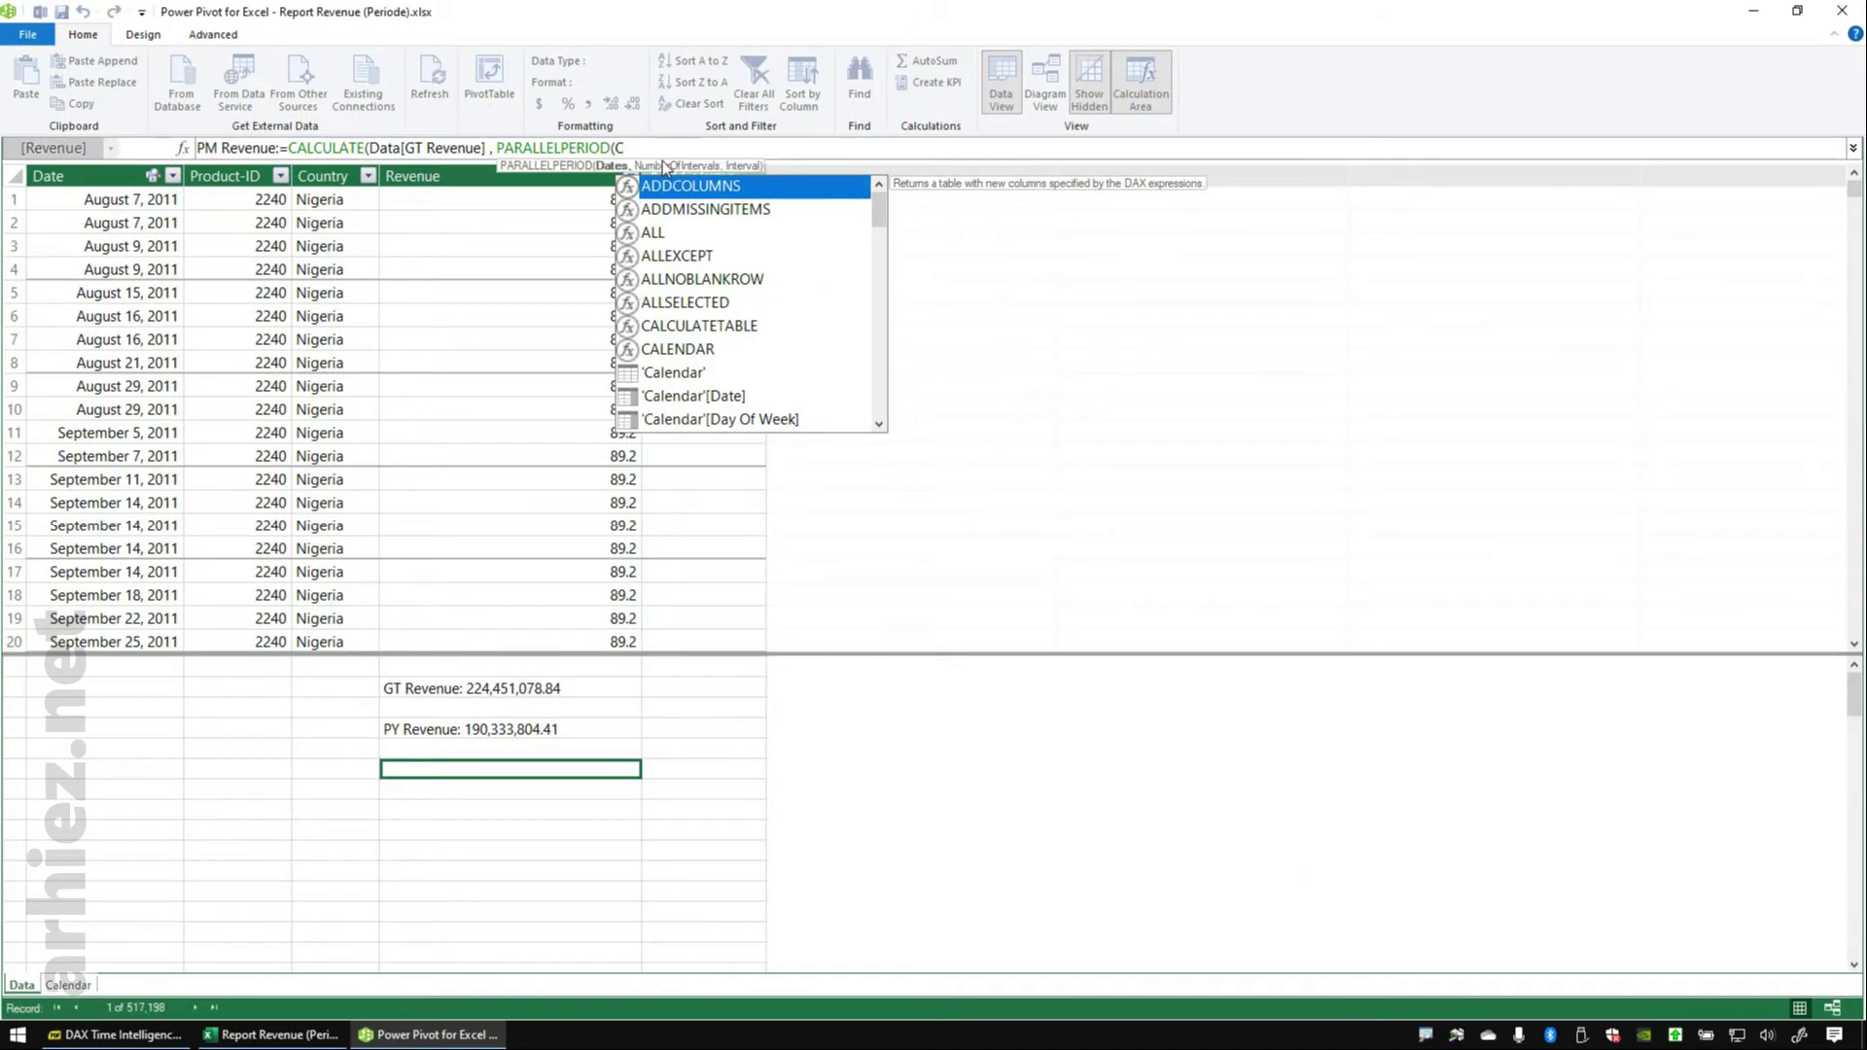
- Give PARALLELPERIOD in the PM Revenue formula the dates column 'Calendar'[Date] and -1 as the number of intervals
type("Ca")
key("Down")
key("Down")
key("Down")
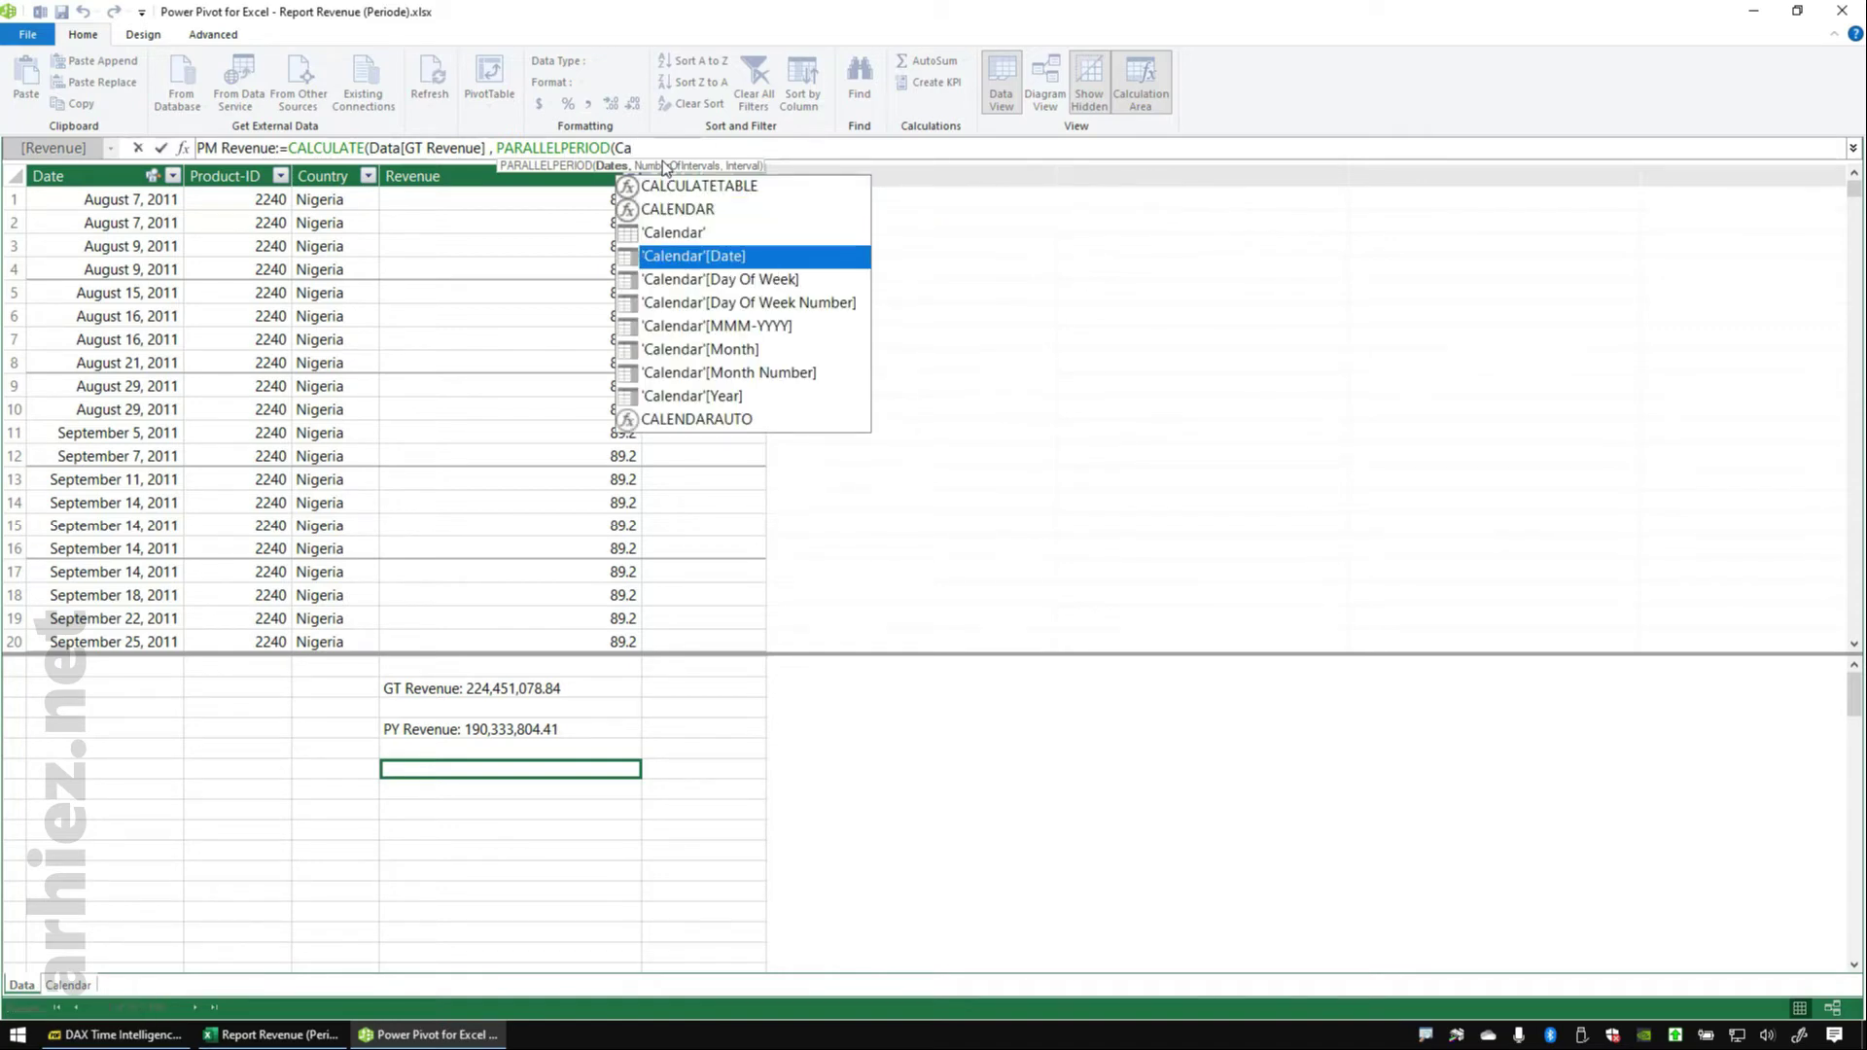
key("Tab")
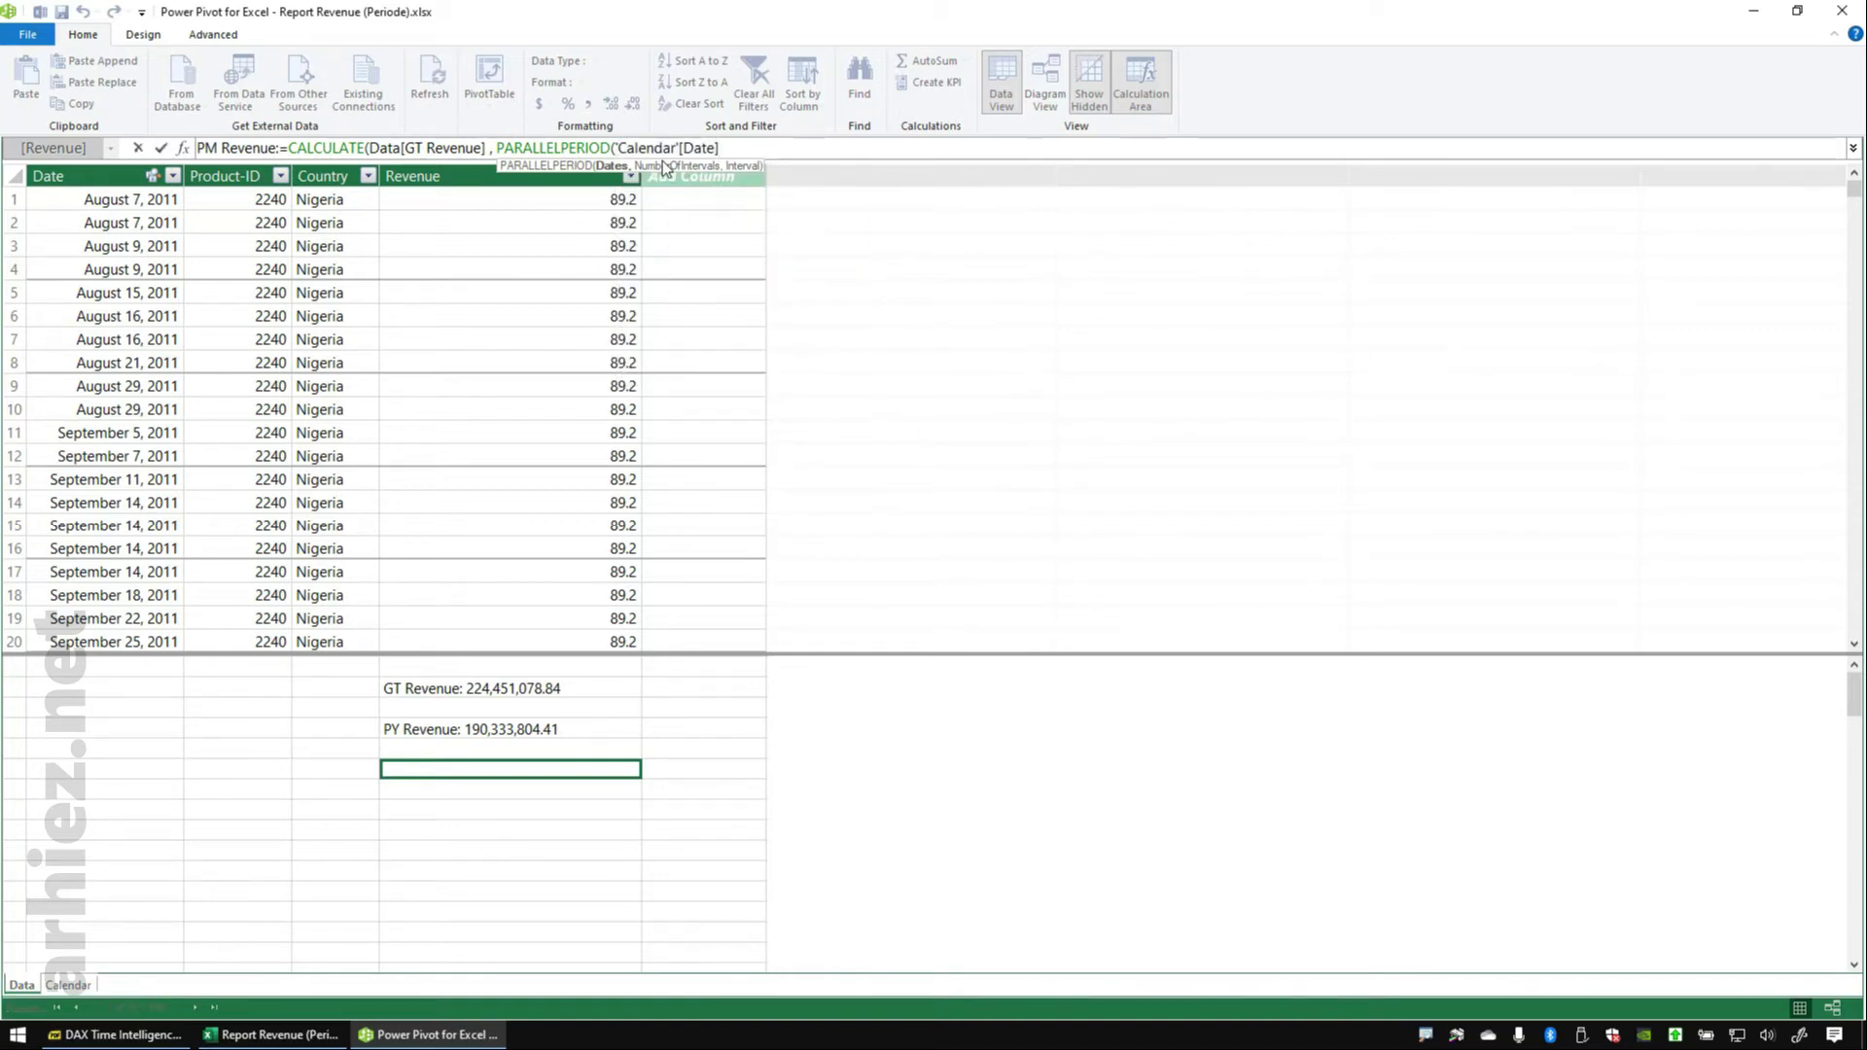
type(",")
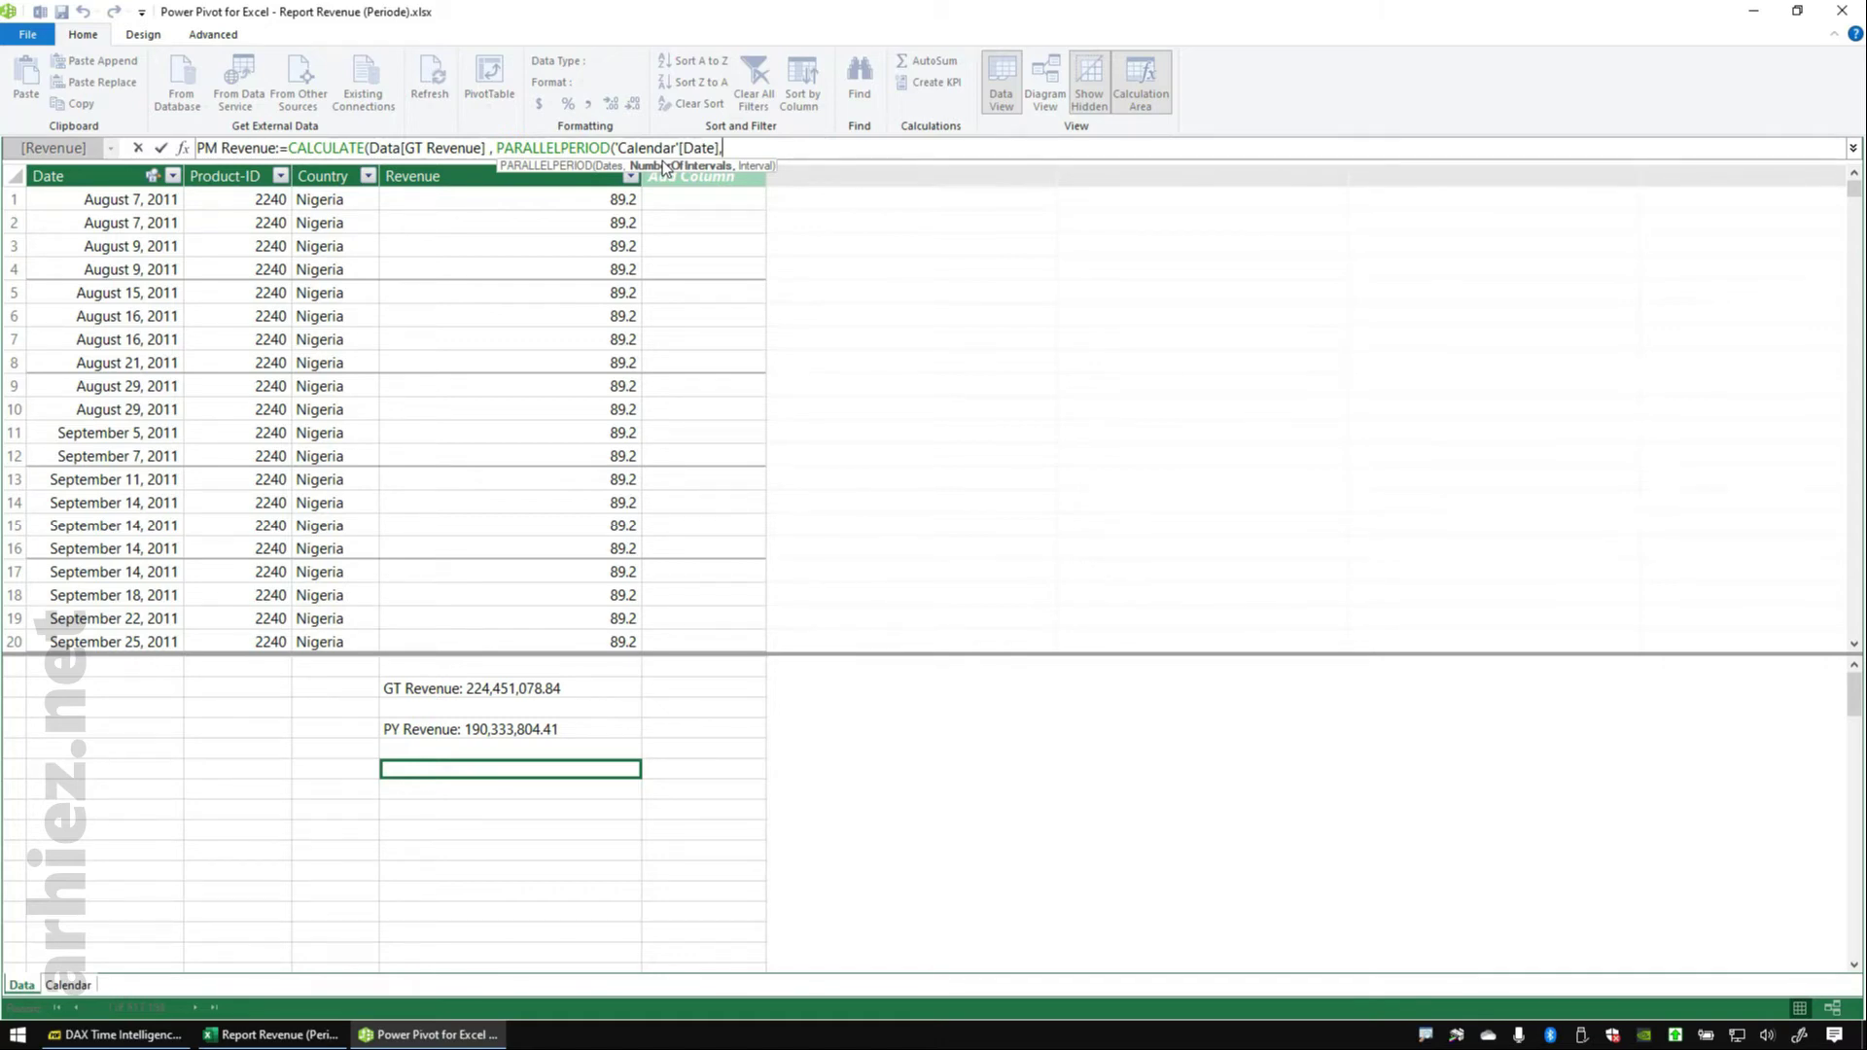
type("-1,")
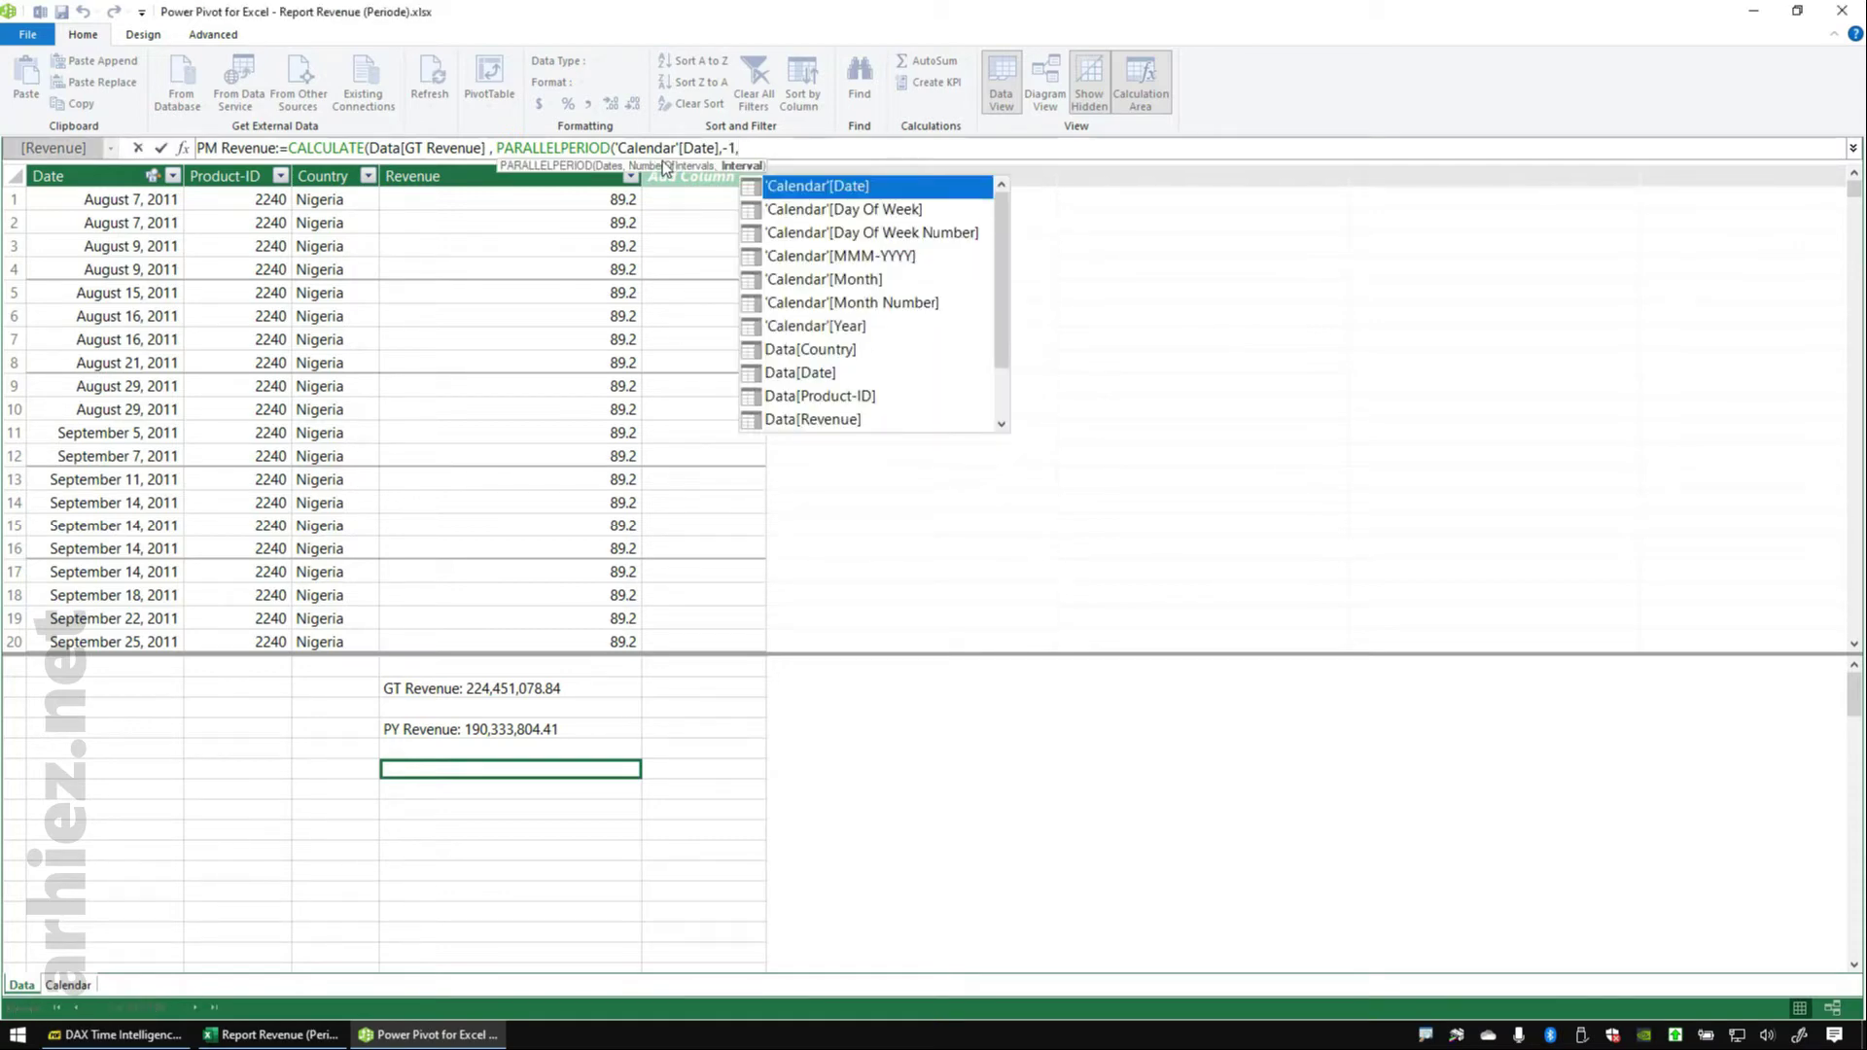
- Set the PARALLELPERIOD interval to MONTH and close that function's parenthesis
type("M")
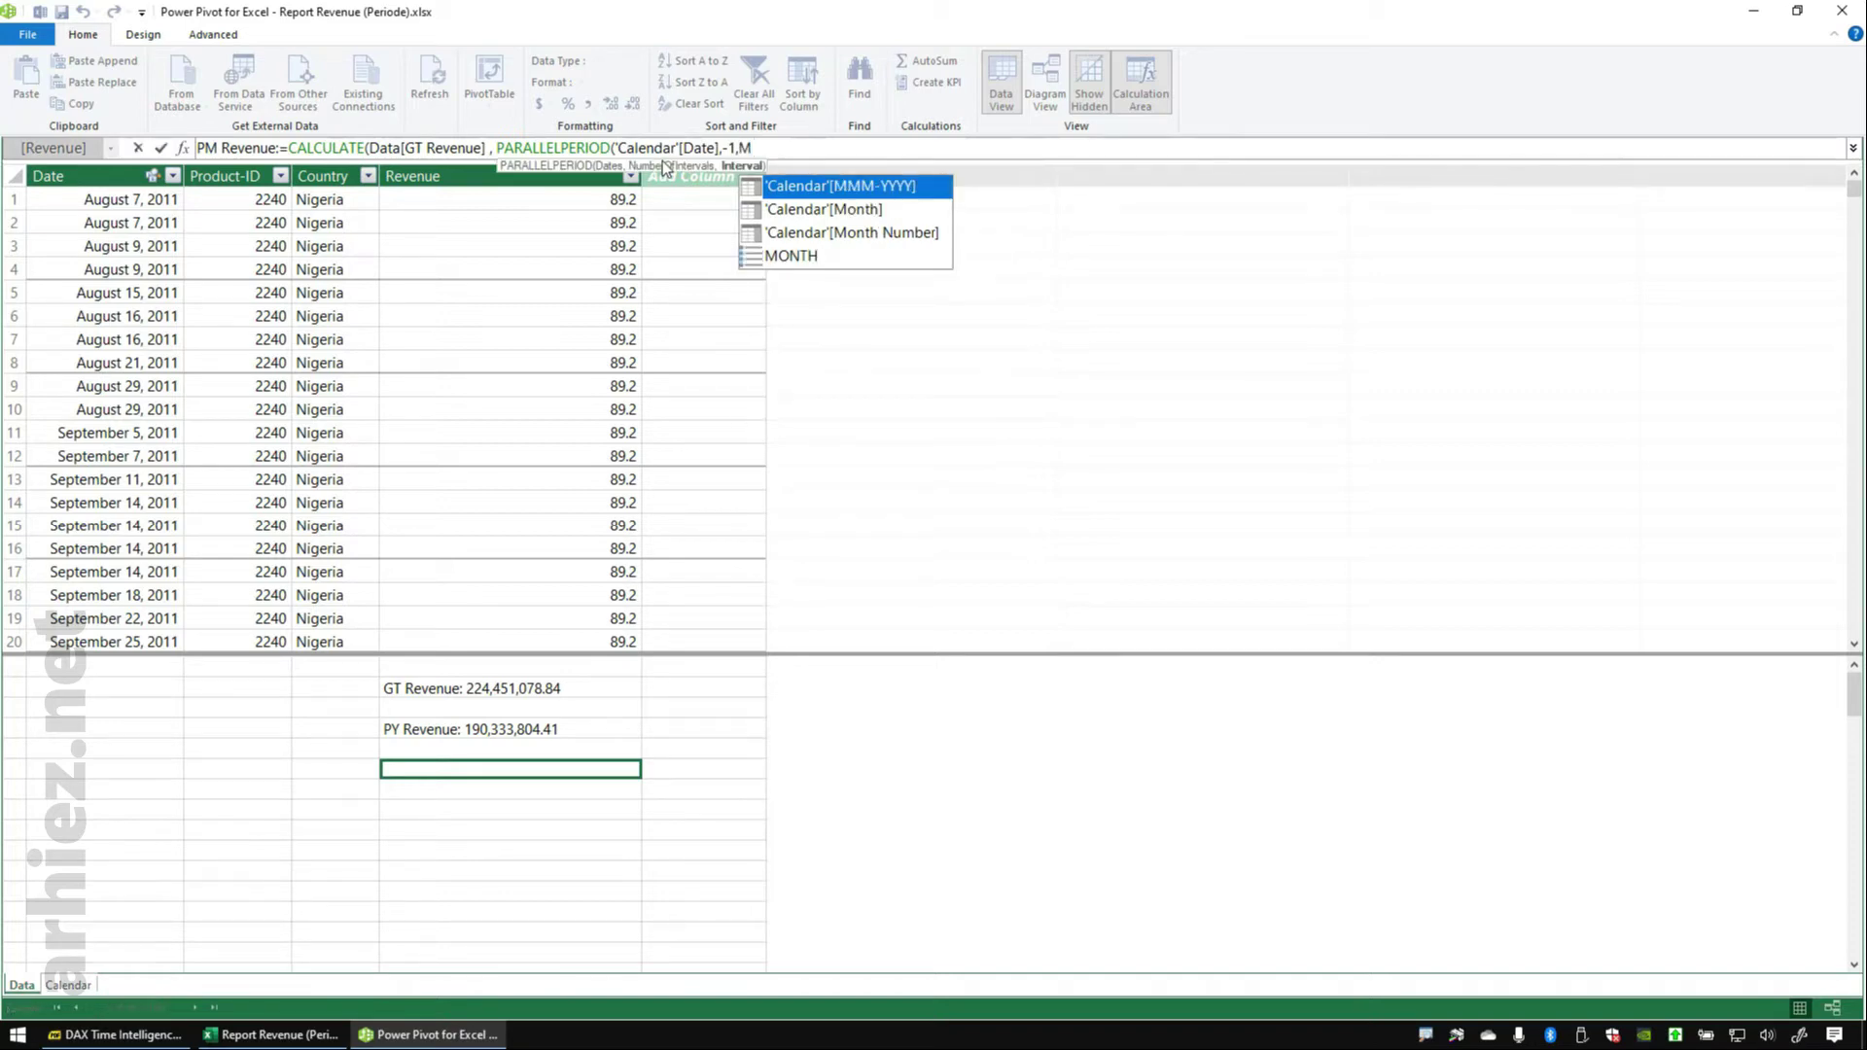
key("Down")
key("Down")
key("Down")
key("Tab")
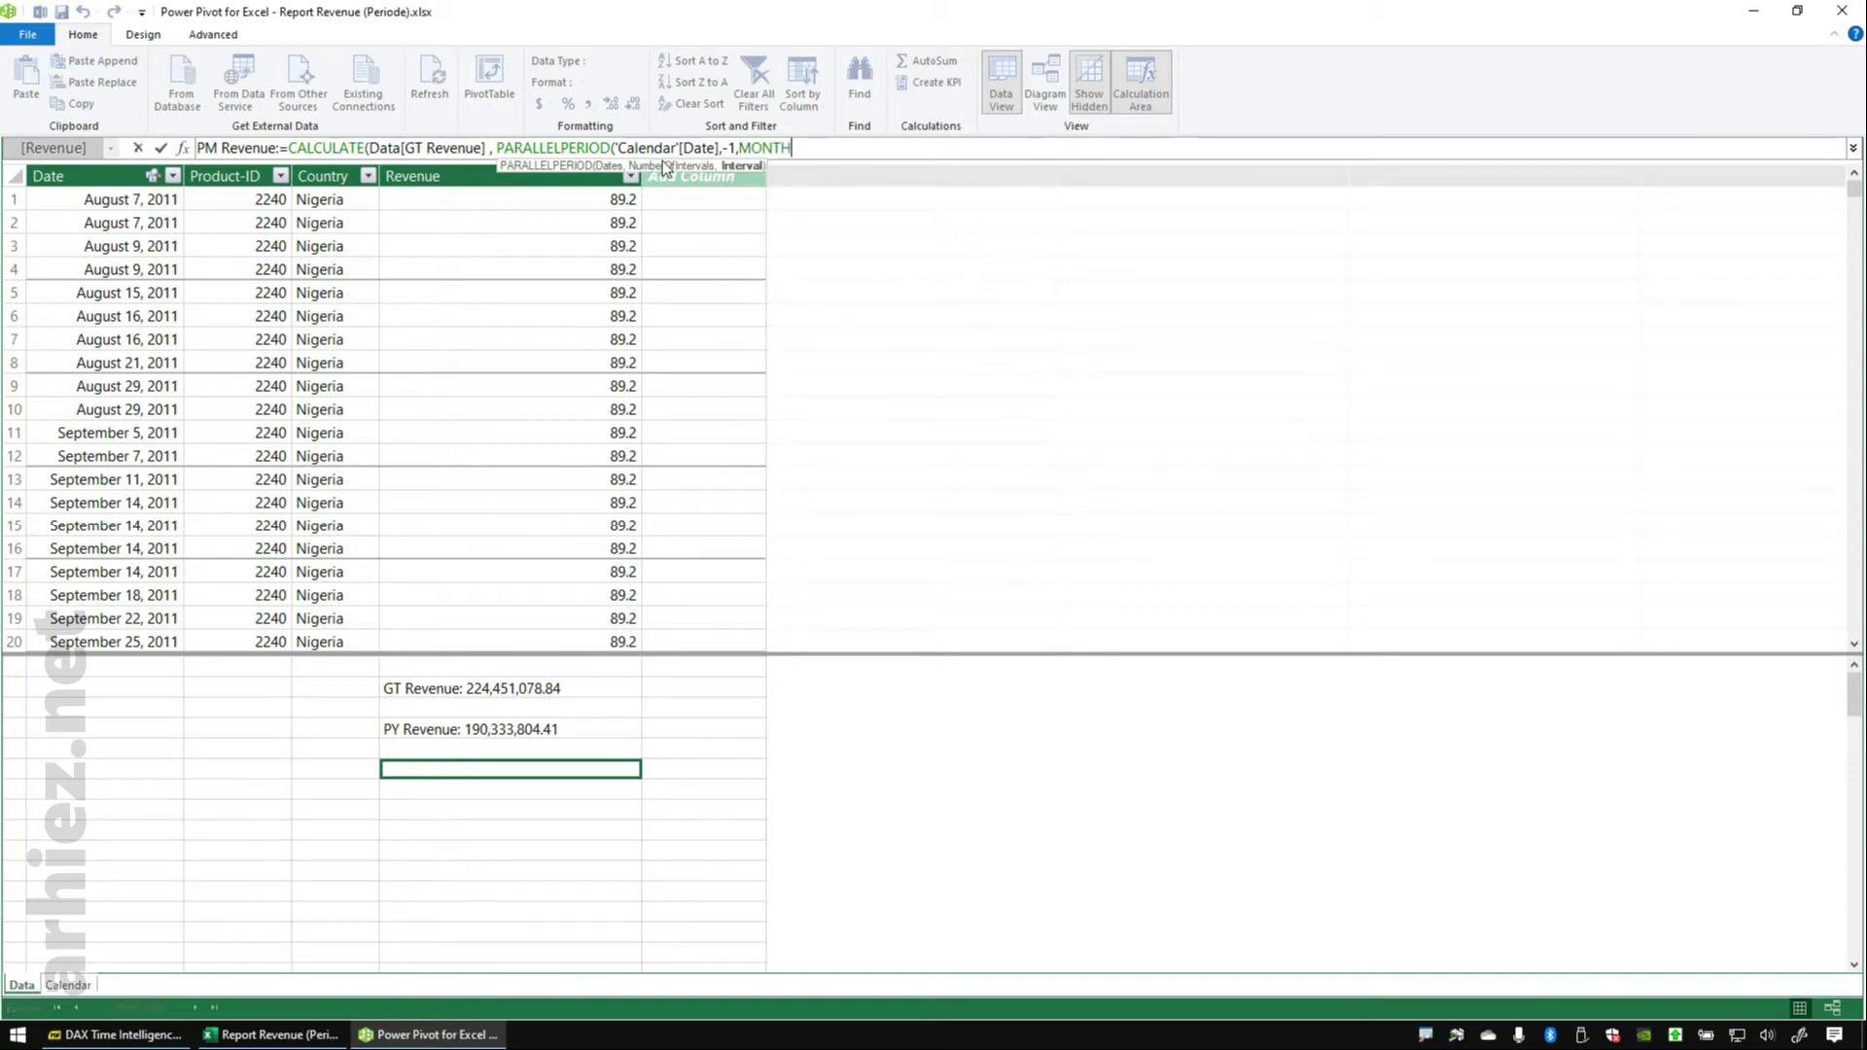
type(")")
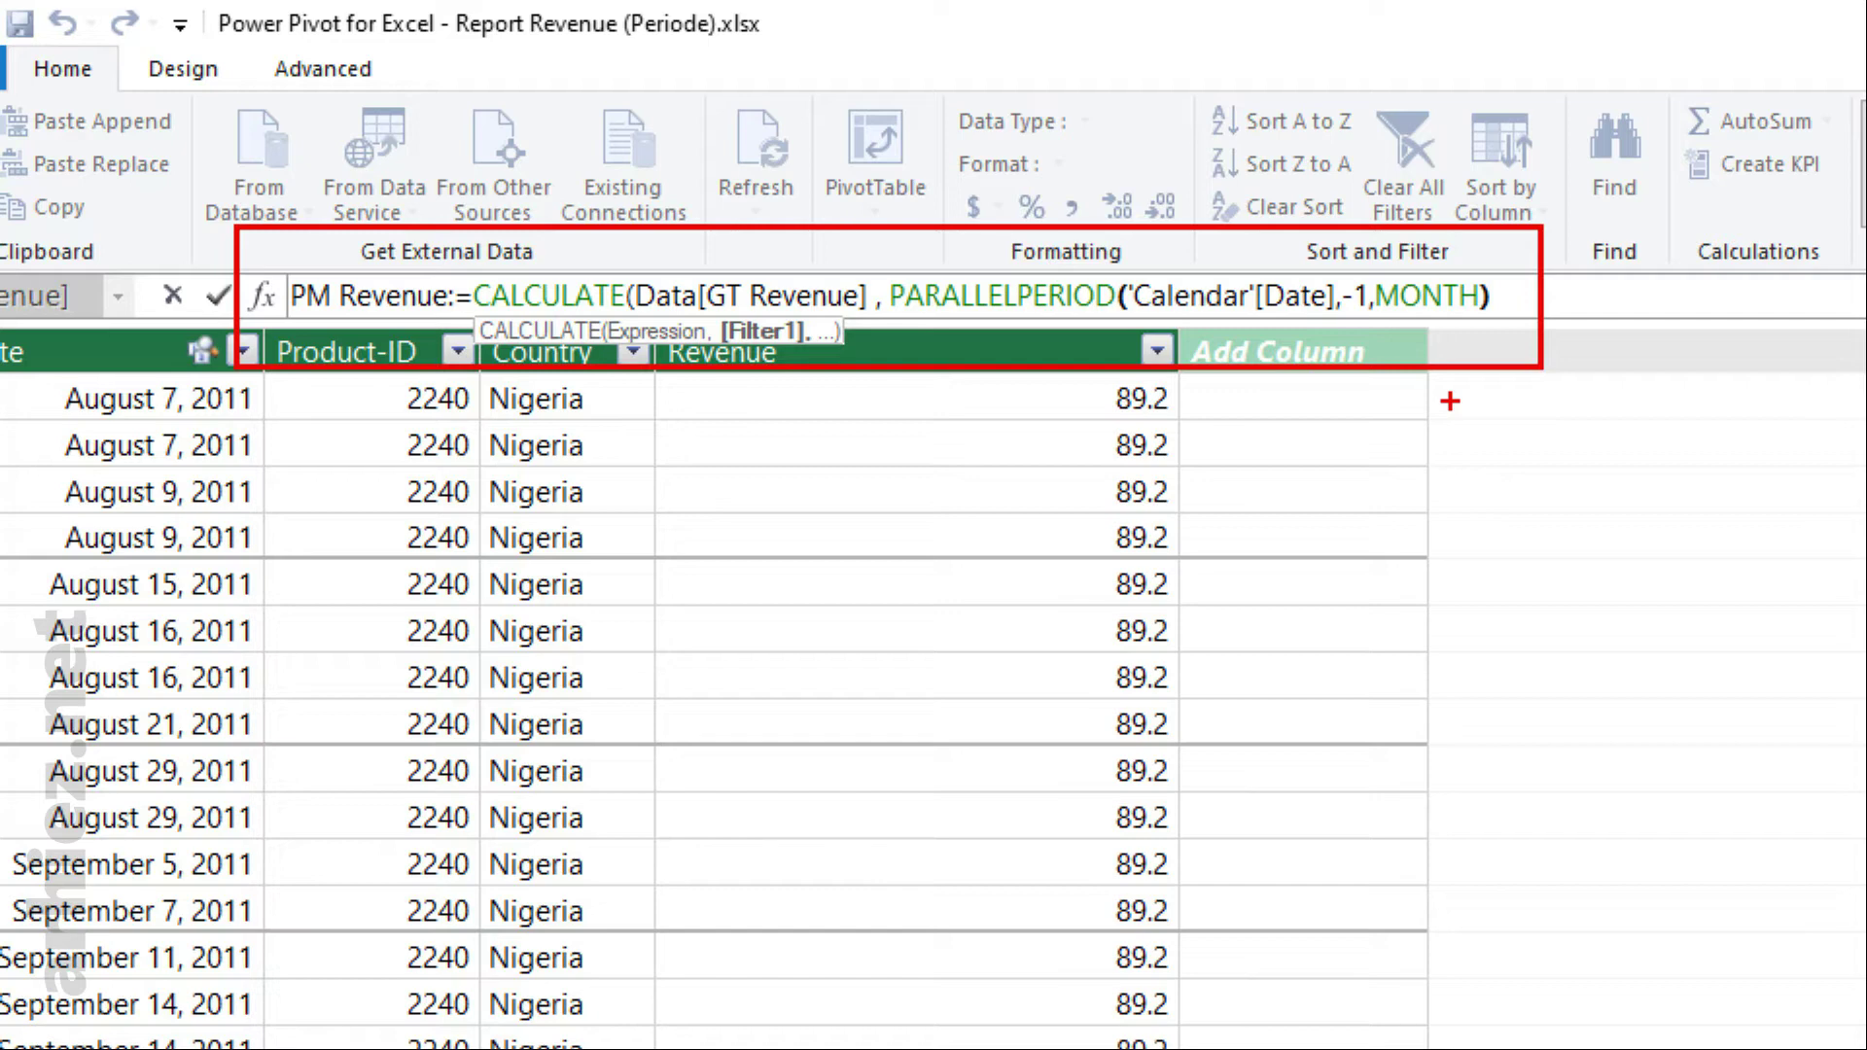
key("b")
mouse_move(1508, 258)
left_mouse_down()
mouse_move(1453, 241)
mouse_move(1522, 282)
mouse_move(1475, 252)
left_mouse_up()
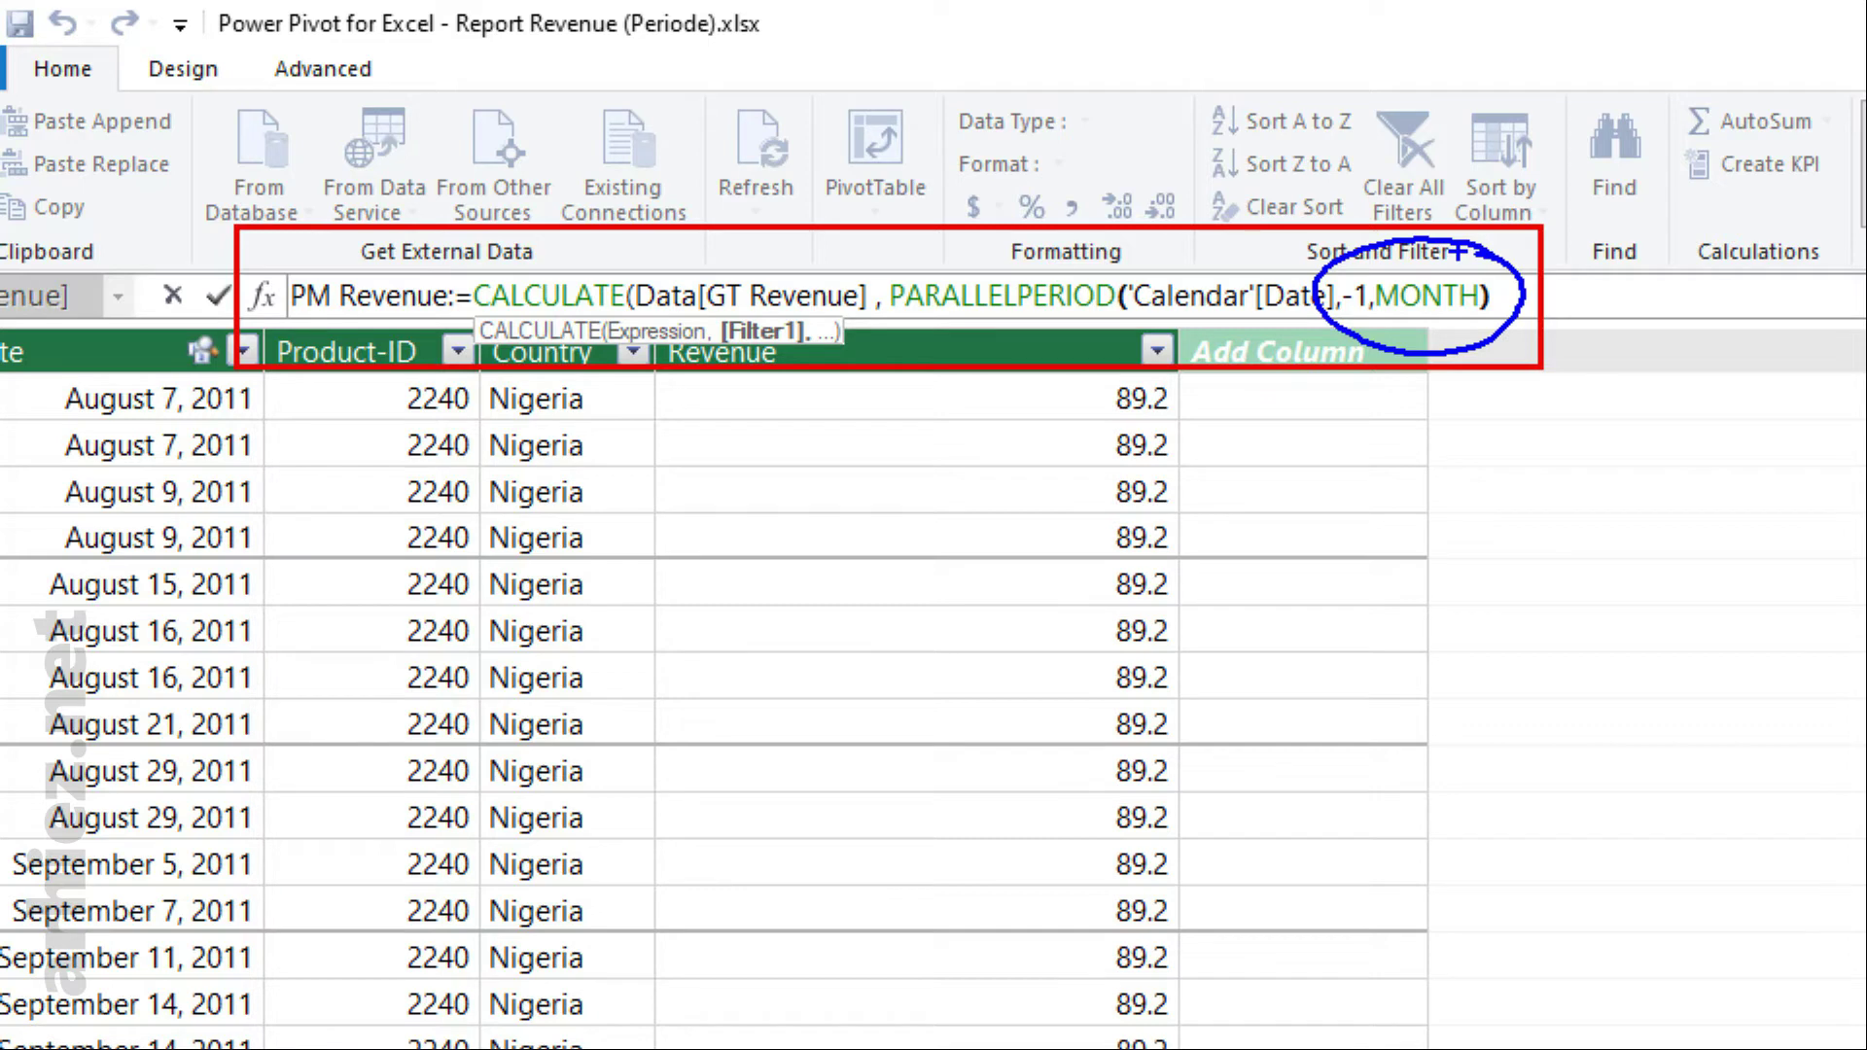
left_click_drag(1228, 483, 1279, 484)
mouse_move(1359, 426)
left_mouse_down()
mouse_move(1310, 492)
mouse_move(1412, 544)
mouse_move(1507, 442)
mouse_move(1519, 505)
left_mouse_up()
mouse_move(1552, 465)
left_mouse_down()
mouse_move(1549, 486)
mouse_move(1614, 507)
left_mouse_up()
left_click_drag(1643, 431, 1634, 518)
left_click_drag(1607, 478, 1631, 475)
mouse_move(1670, 435)
left_mouse_down()
mouse_move(1666, 515)
mouse_move(1728, 498)
left_mouse_up()
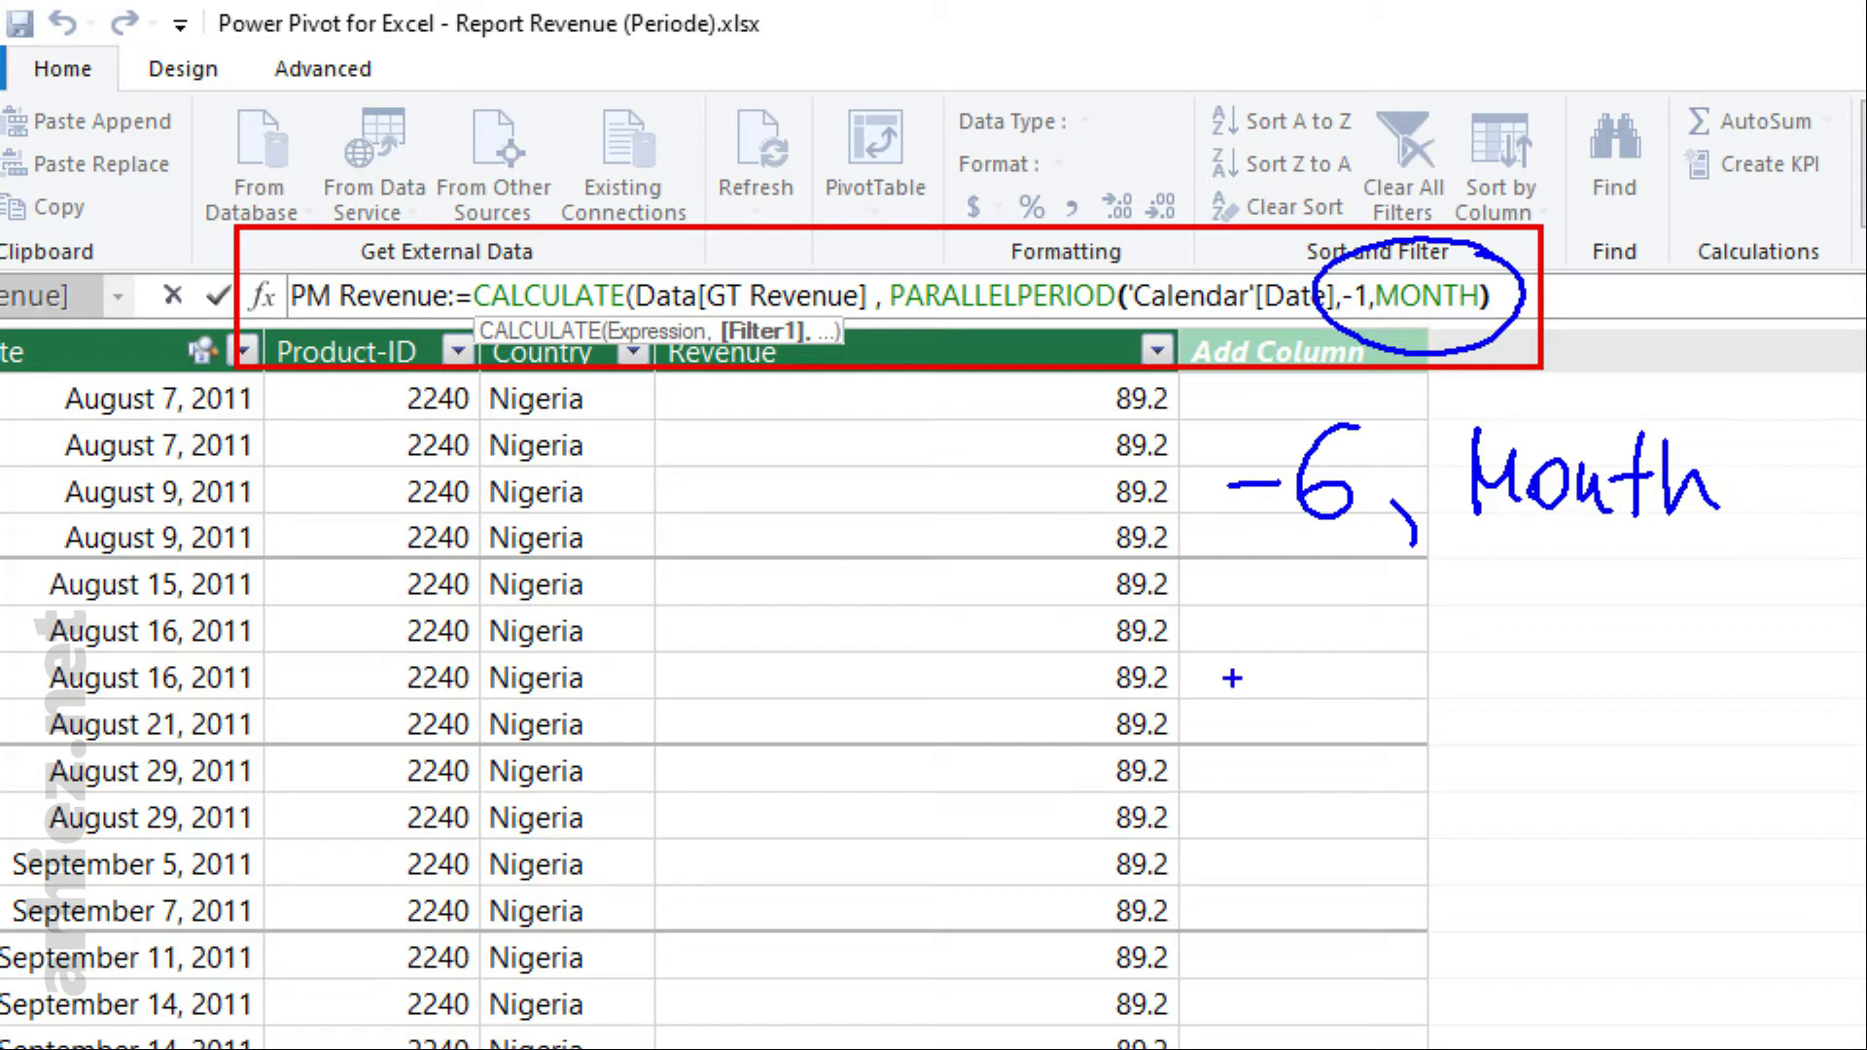
left_click_drag(1230, 678, 1448, 719)
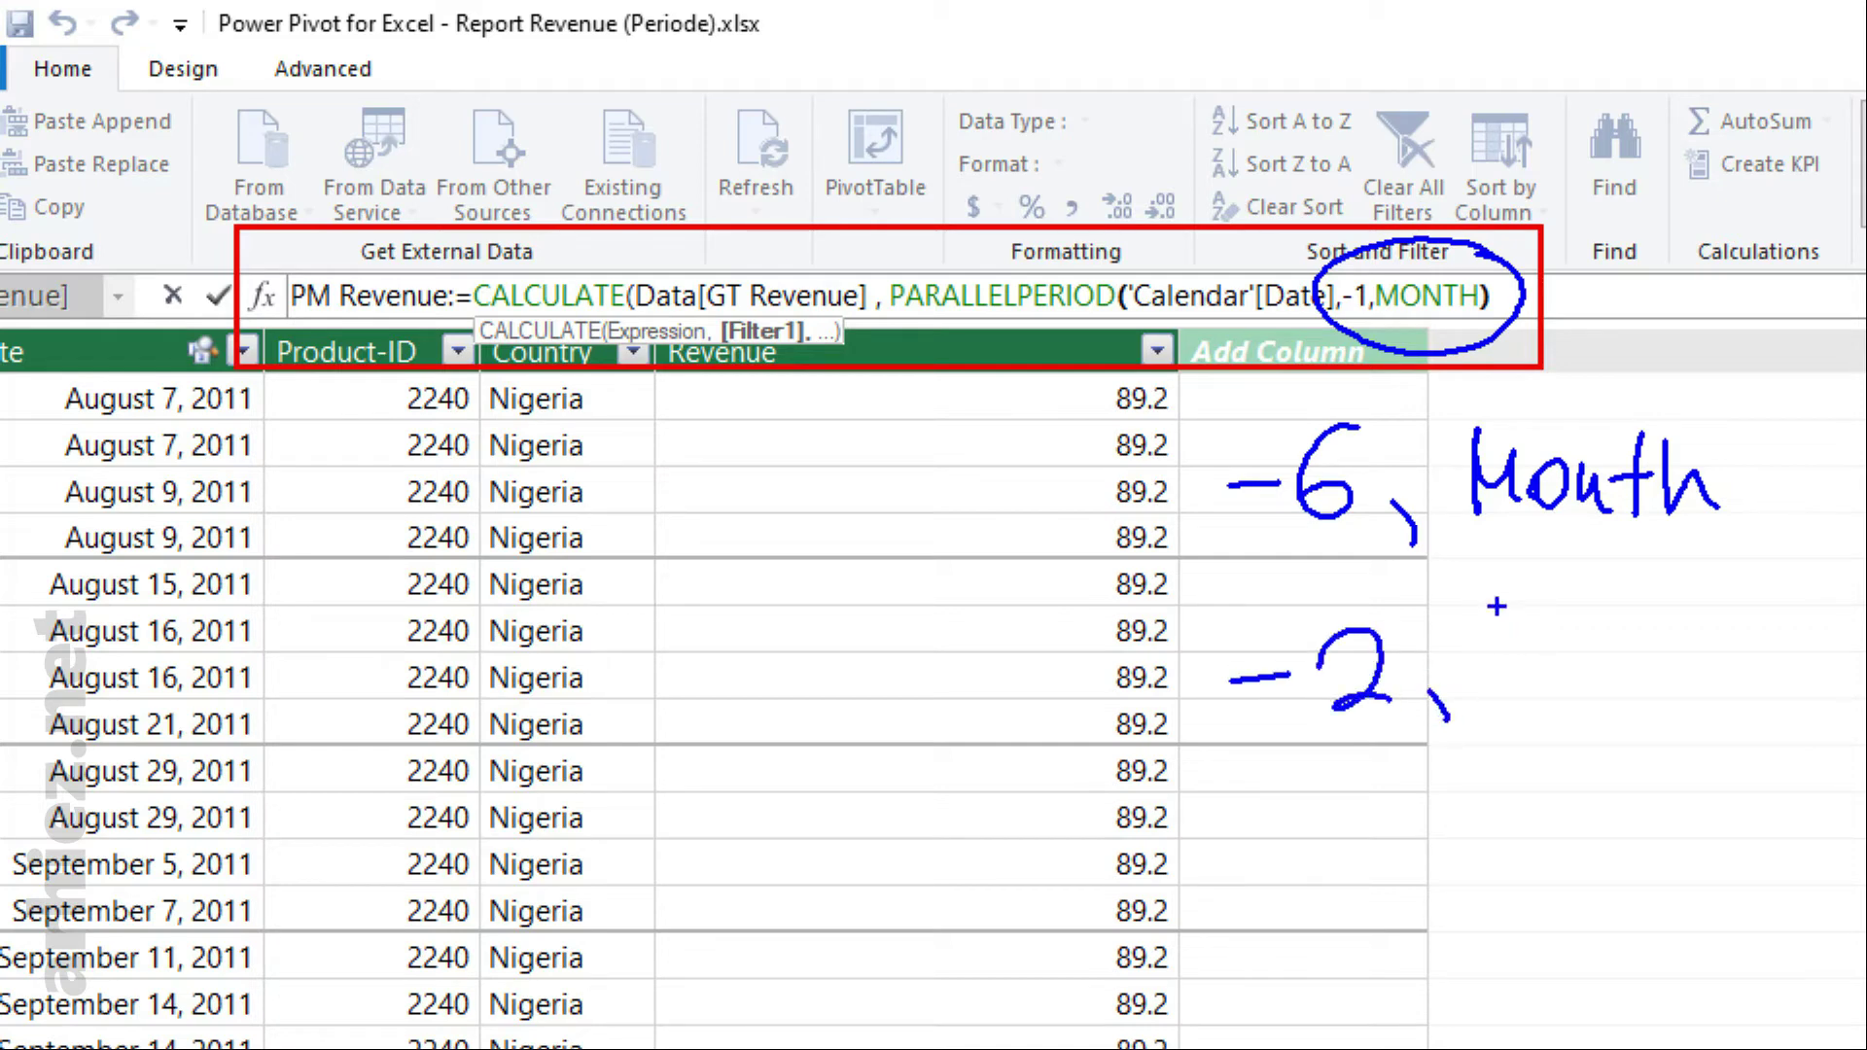
mouse_move(1497, 595)
left_mouse_down()
mouse_move(1505, 708)
mouse_move(1619, 710)
mouse_move(1652, 669)
mouse_move(1678, 715)
left_mouse_up()
left_click_drag(1678, 671, 1728, 649)
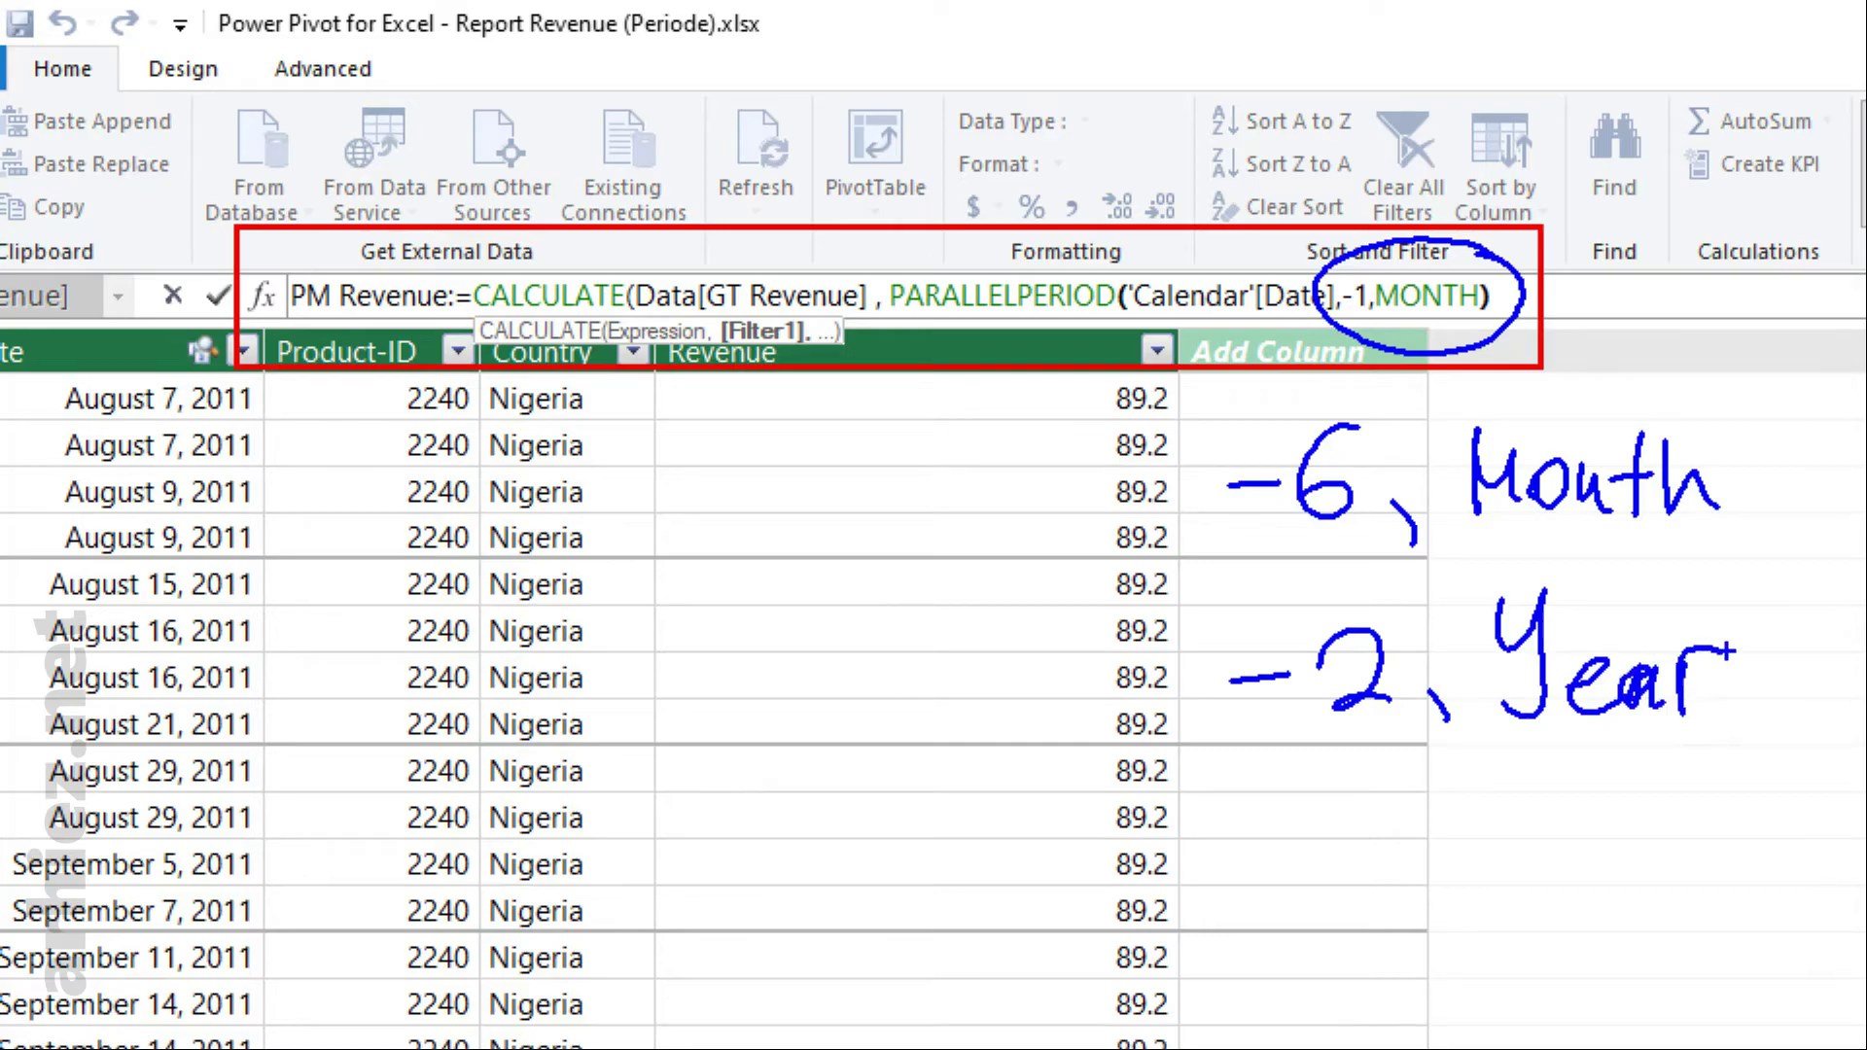
key("Escape")
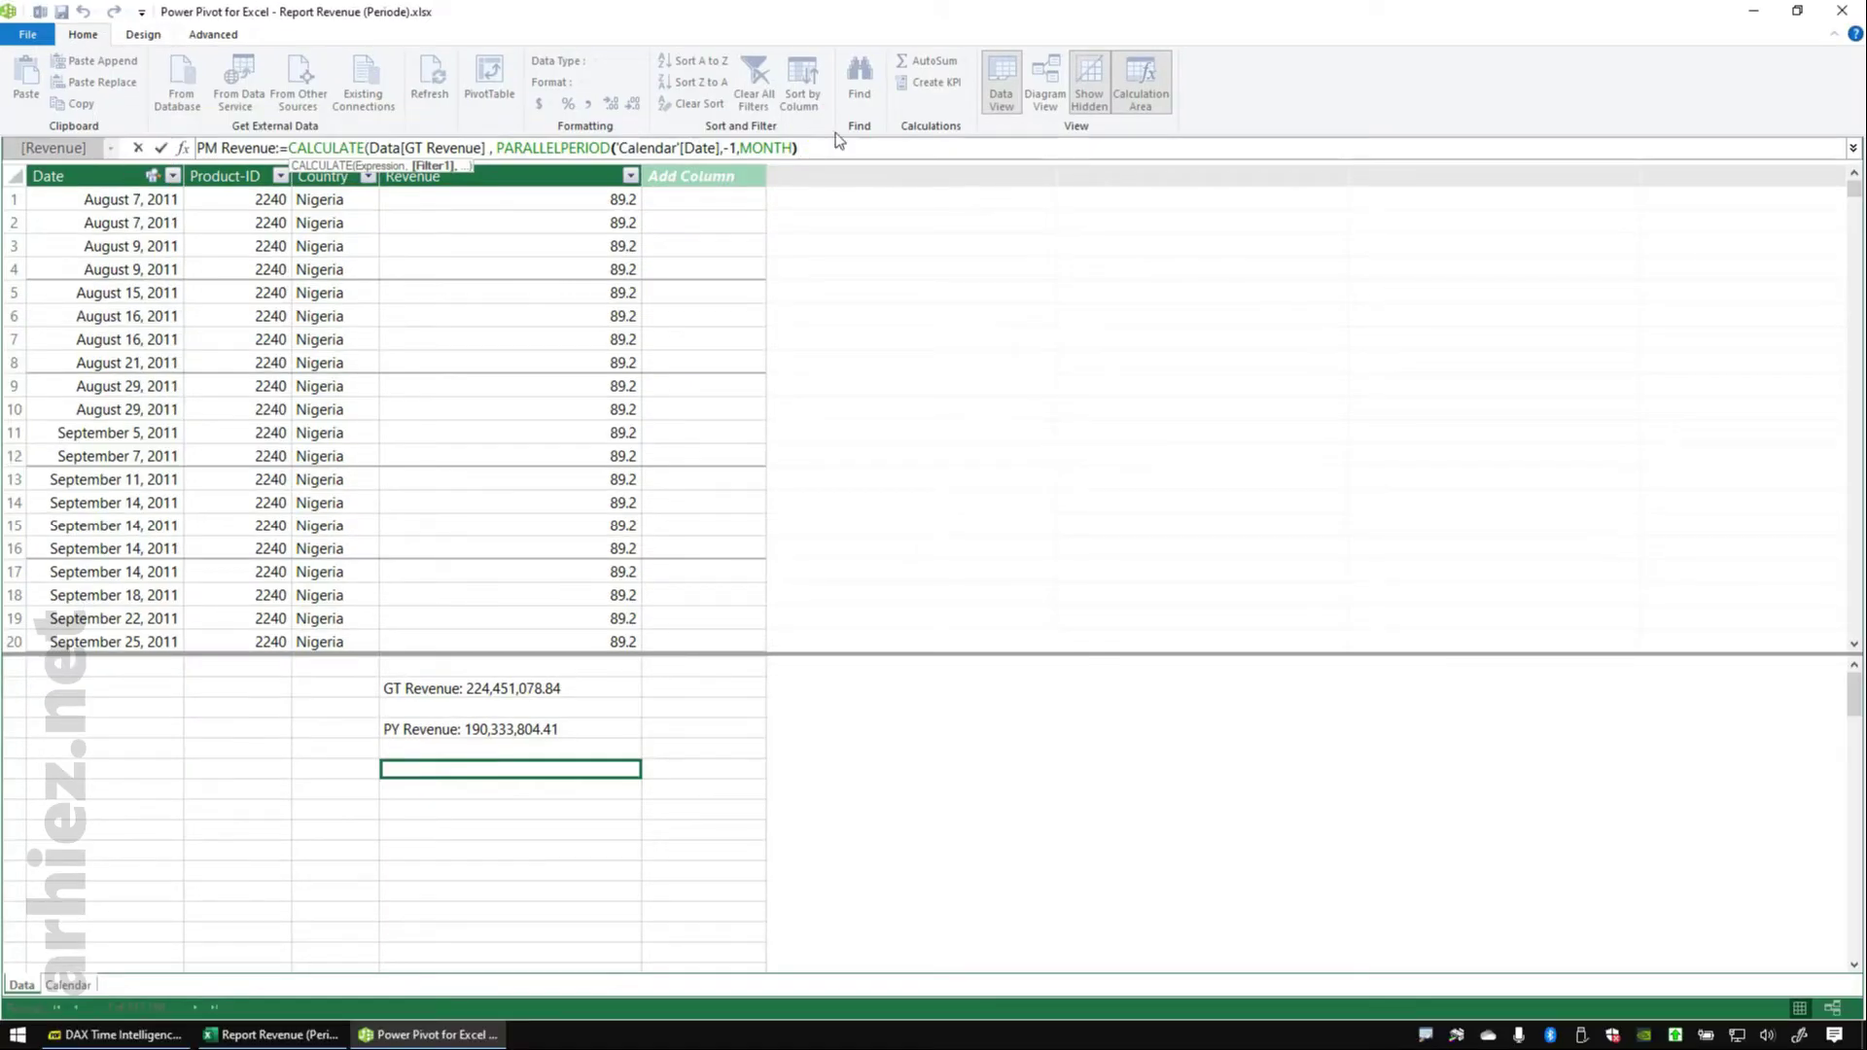
- Close the CALCULATE formula, commit the PM Revenue measure, and format its result with a thousands separator
type(")")
key("Return")
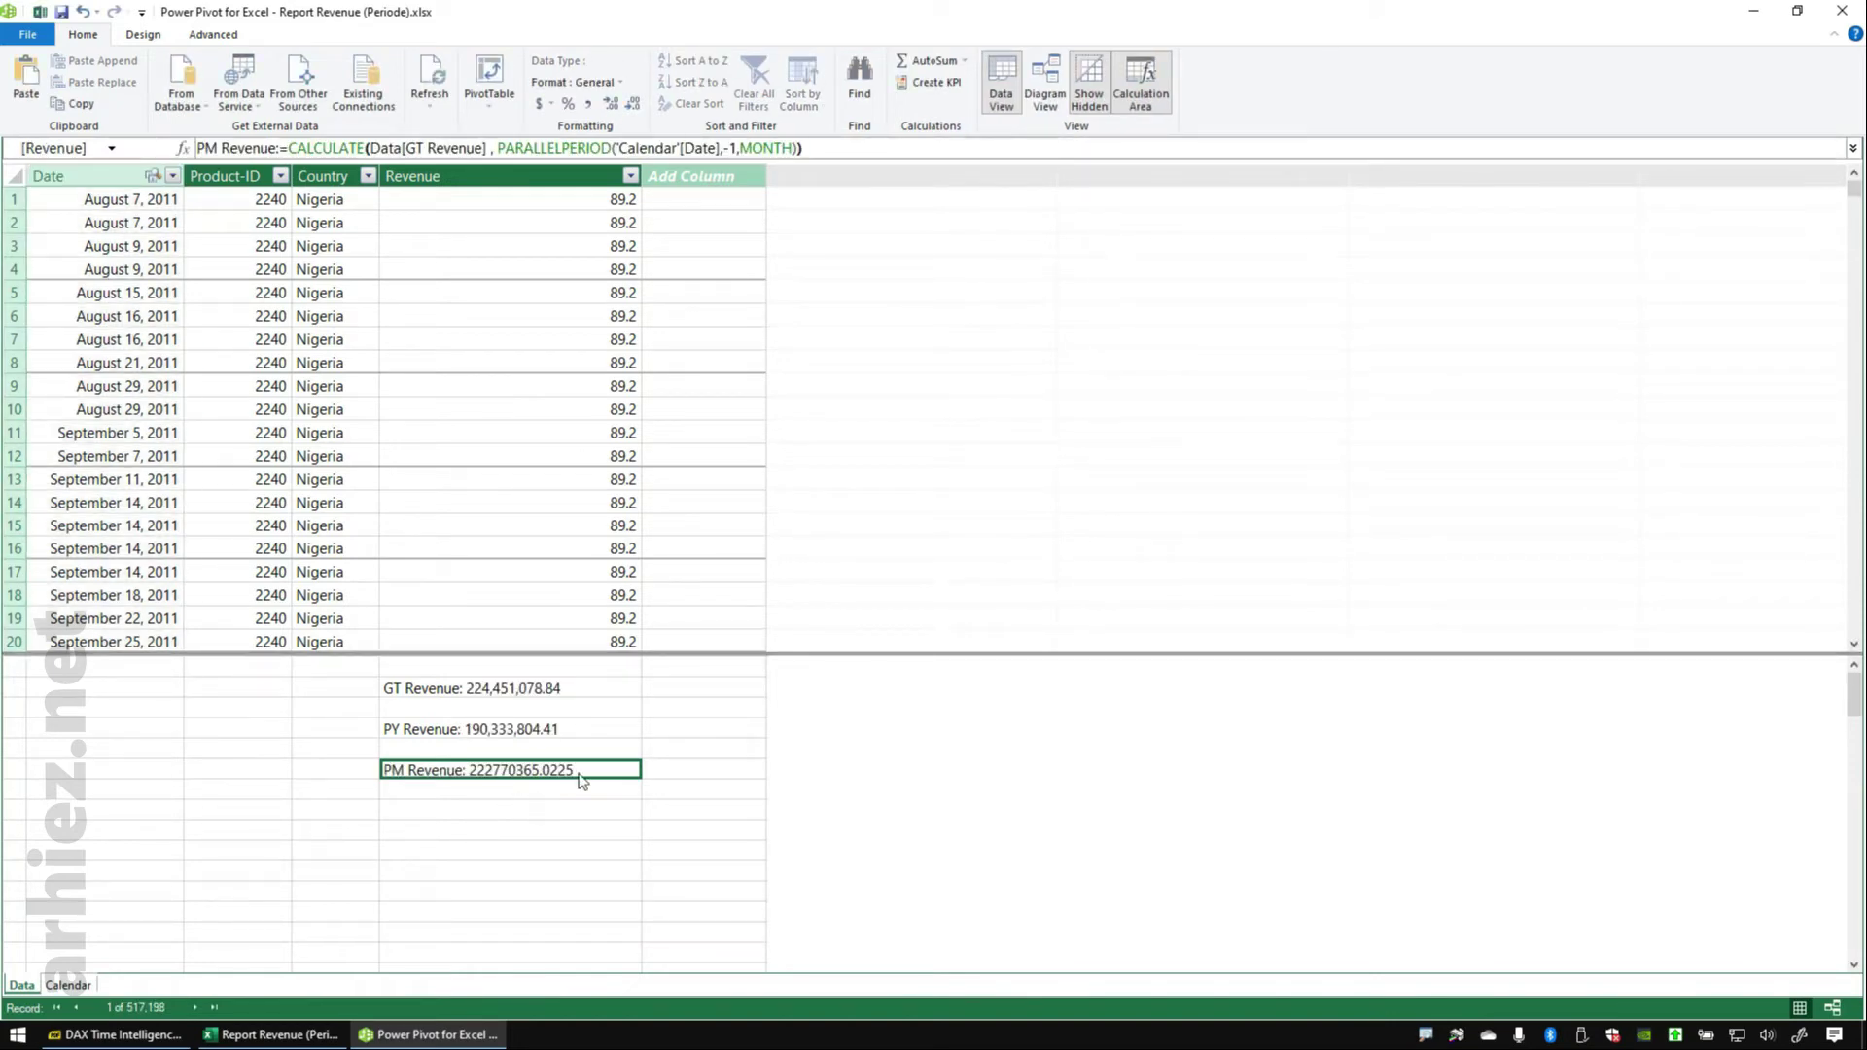
left_click(588, 101)
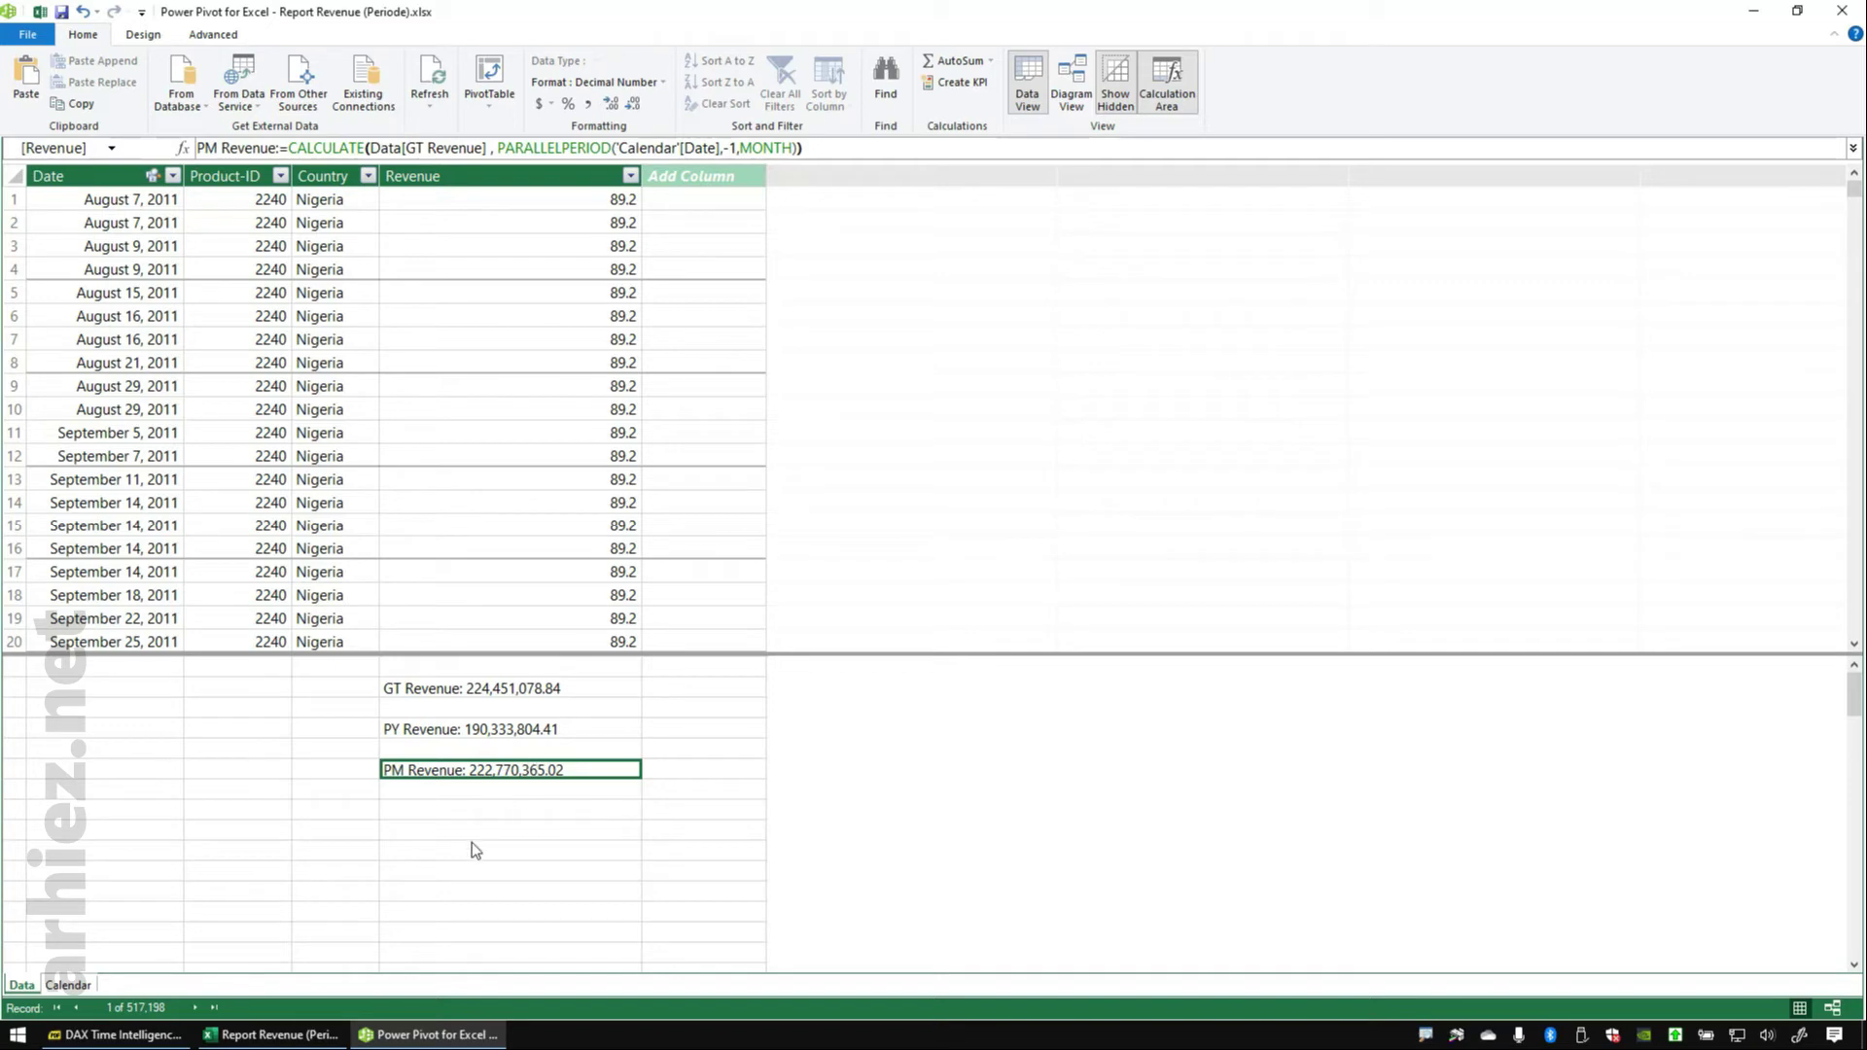
- Switch to the Excel workbook, duplicate the PivotTable in C3:E12 to cell G3, and widen the copy's revenue columns
left_click(287, 1037)
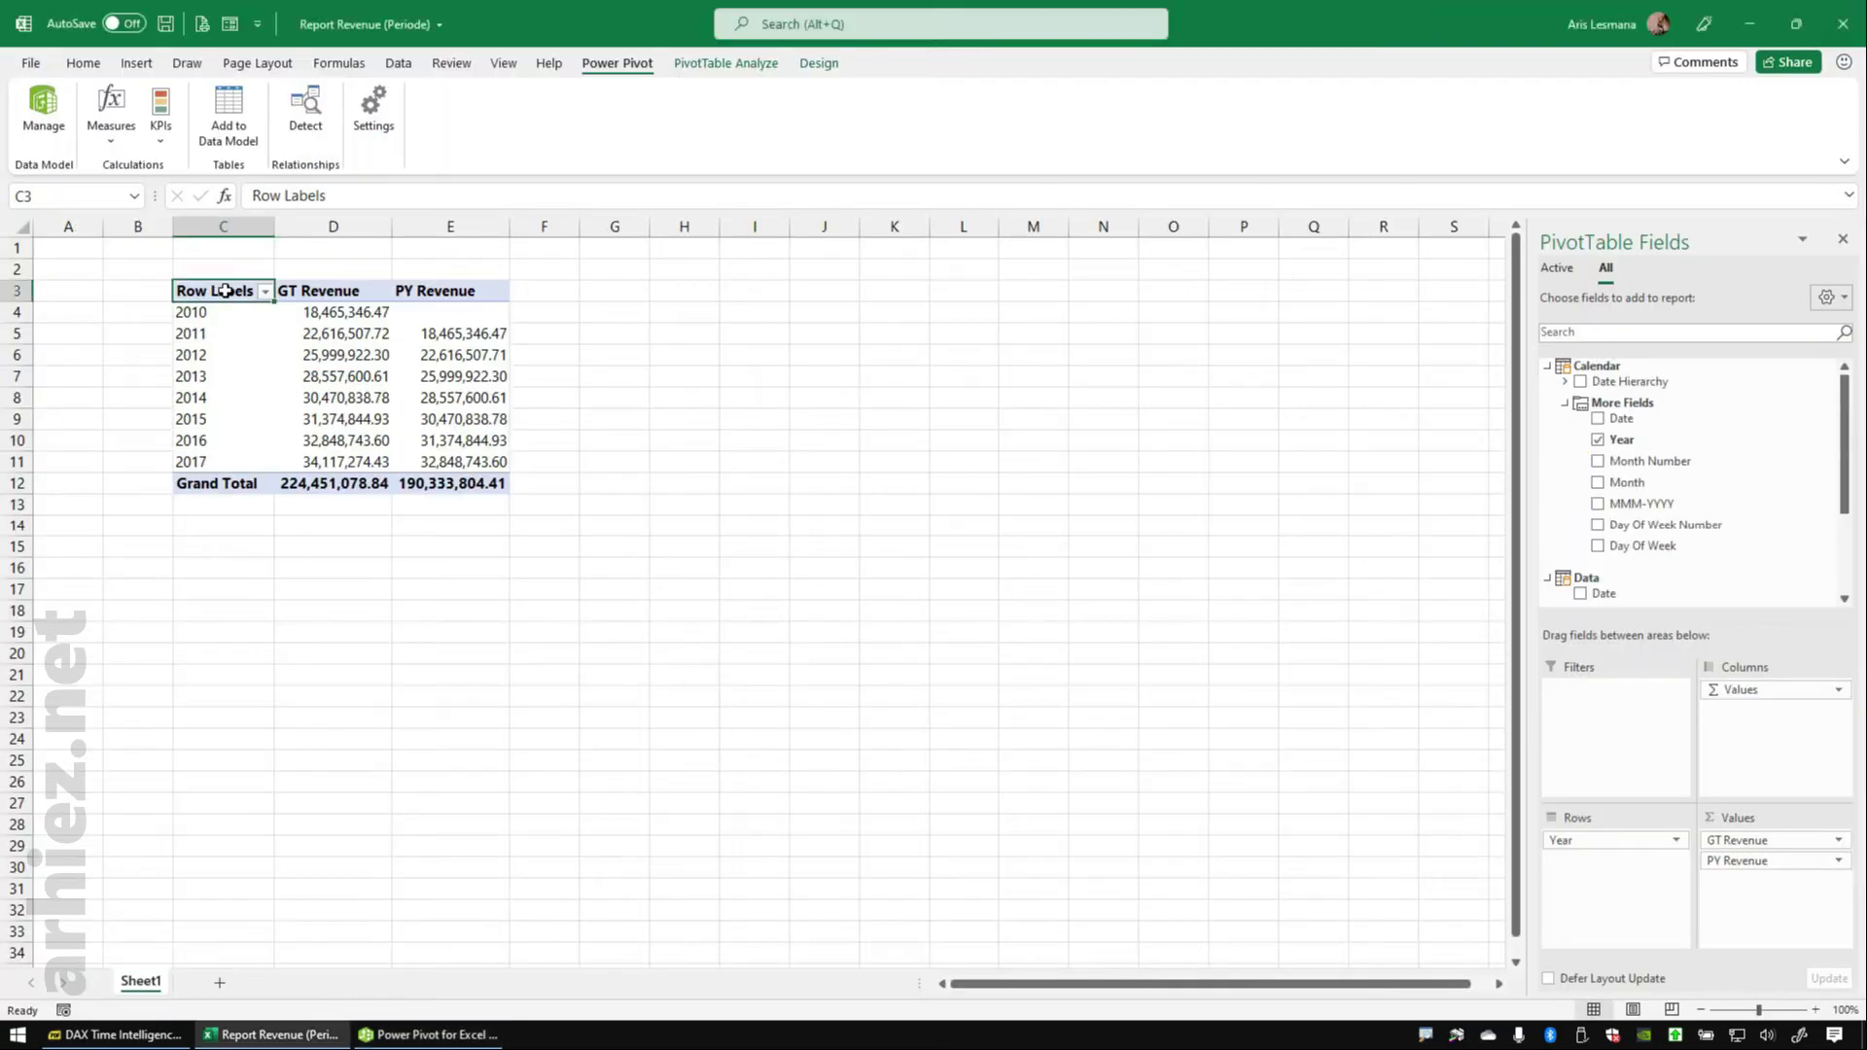
left_click_drag(226, 291, 501, 484)
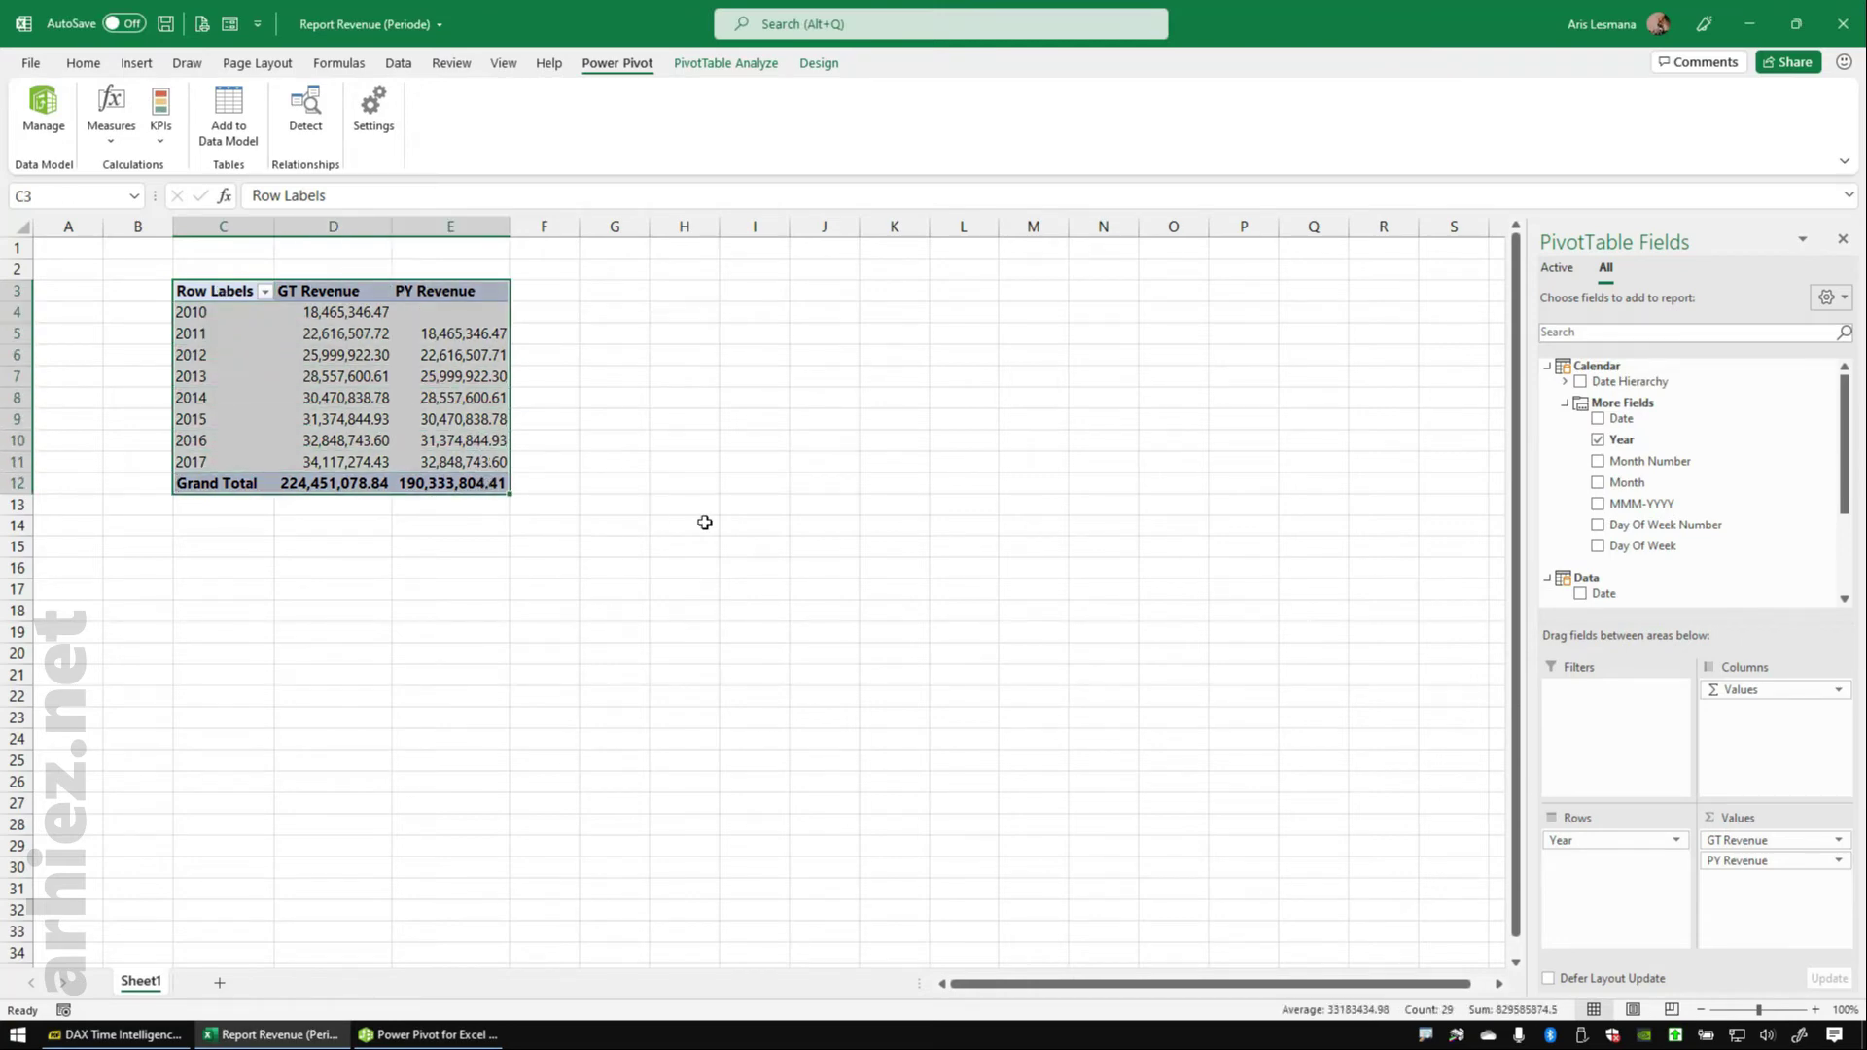
key("ctrl+c")
left_click(629, 291)
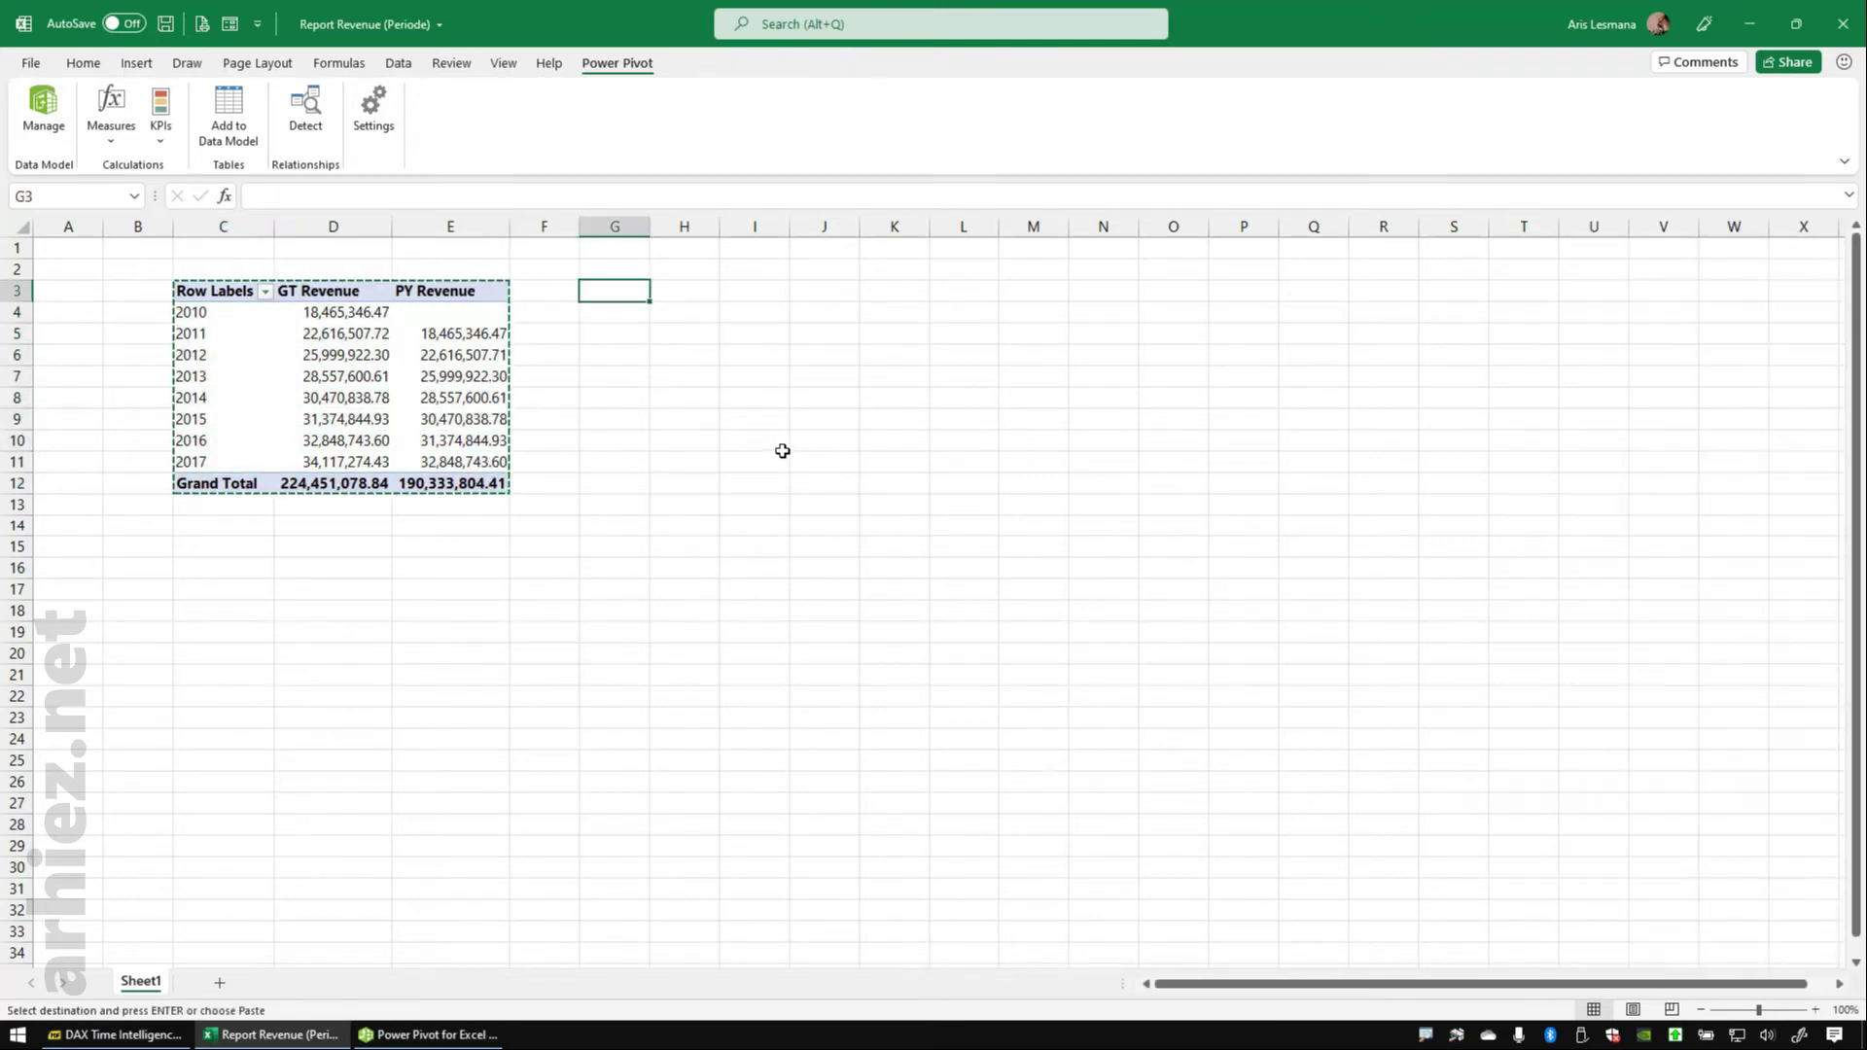
key("ctrl+v")
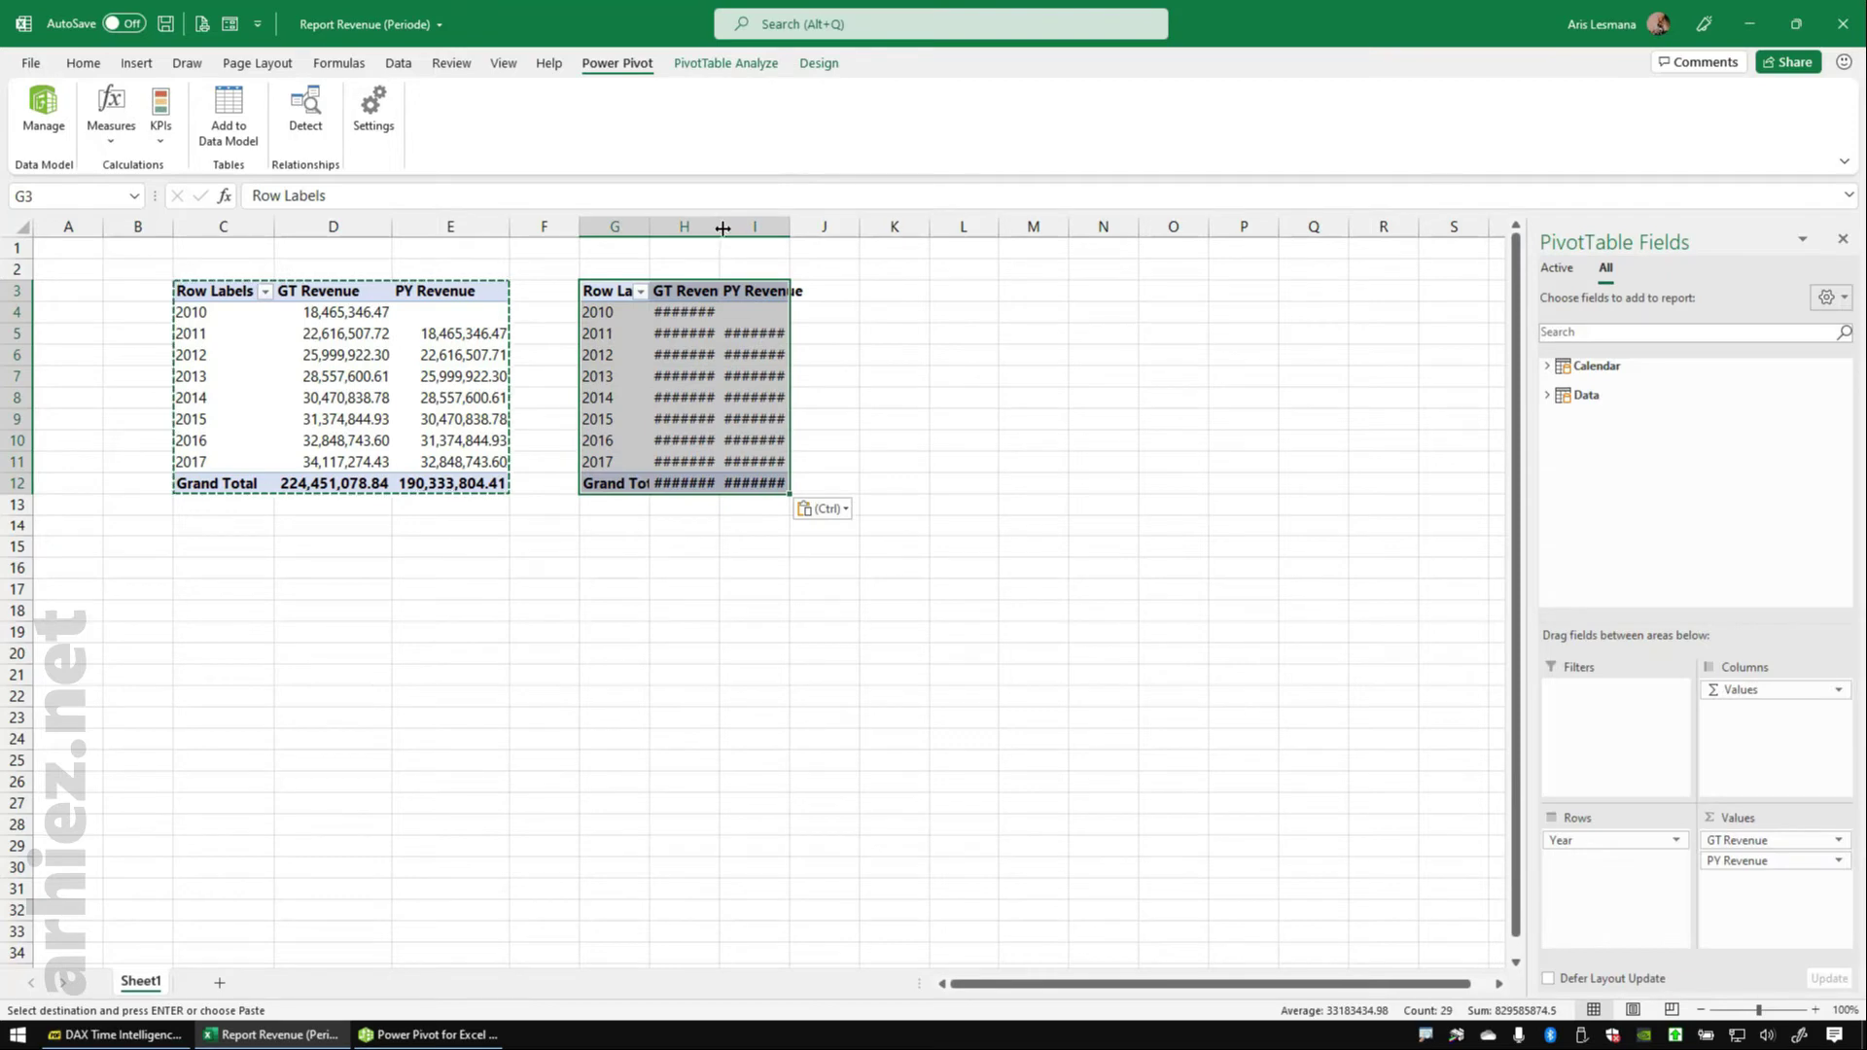
left_click_drag(720, 230, 952, 227)
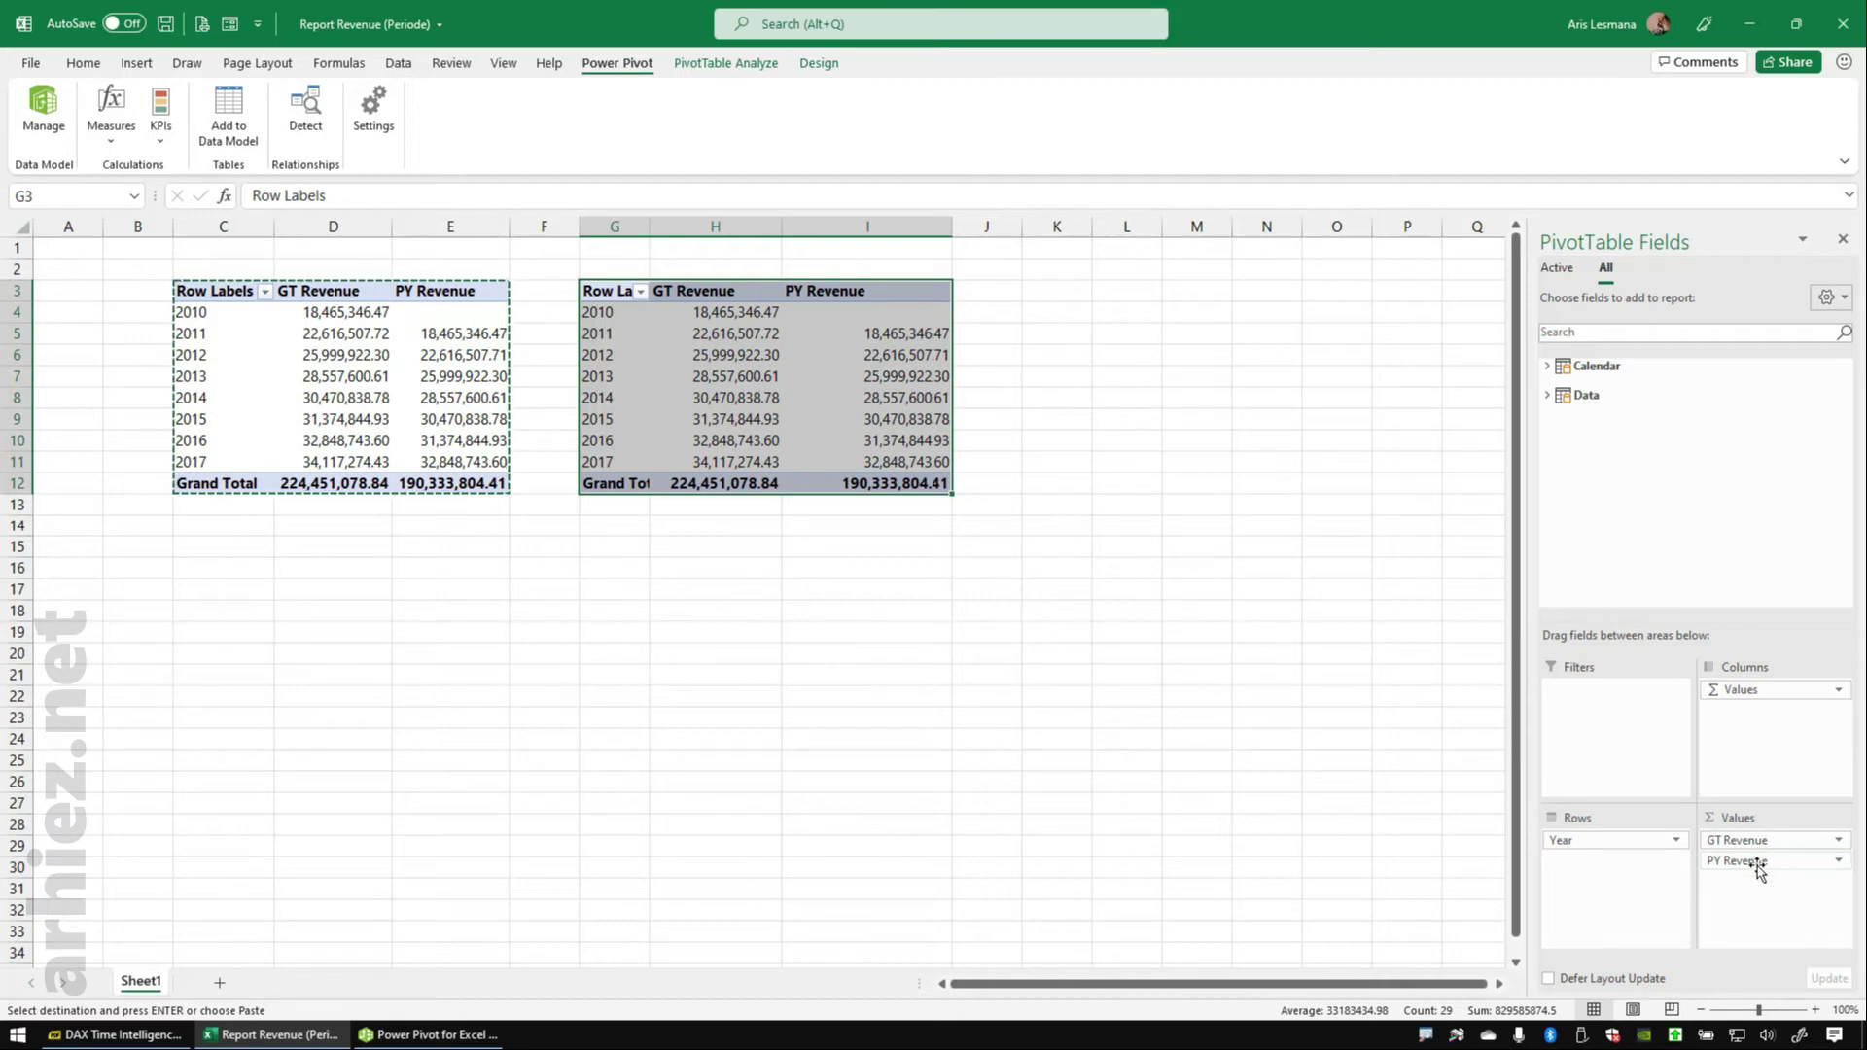
- Remove PY Revenue from the copied PivotTable's values and add the Calendar table's Month field to its rows below Year
left_click_drag(1755, 861, 1736, 555)
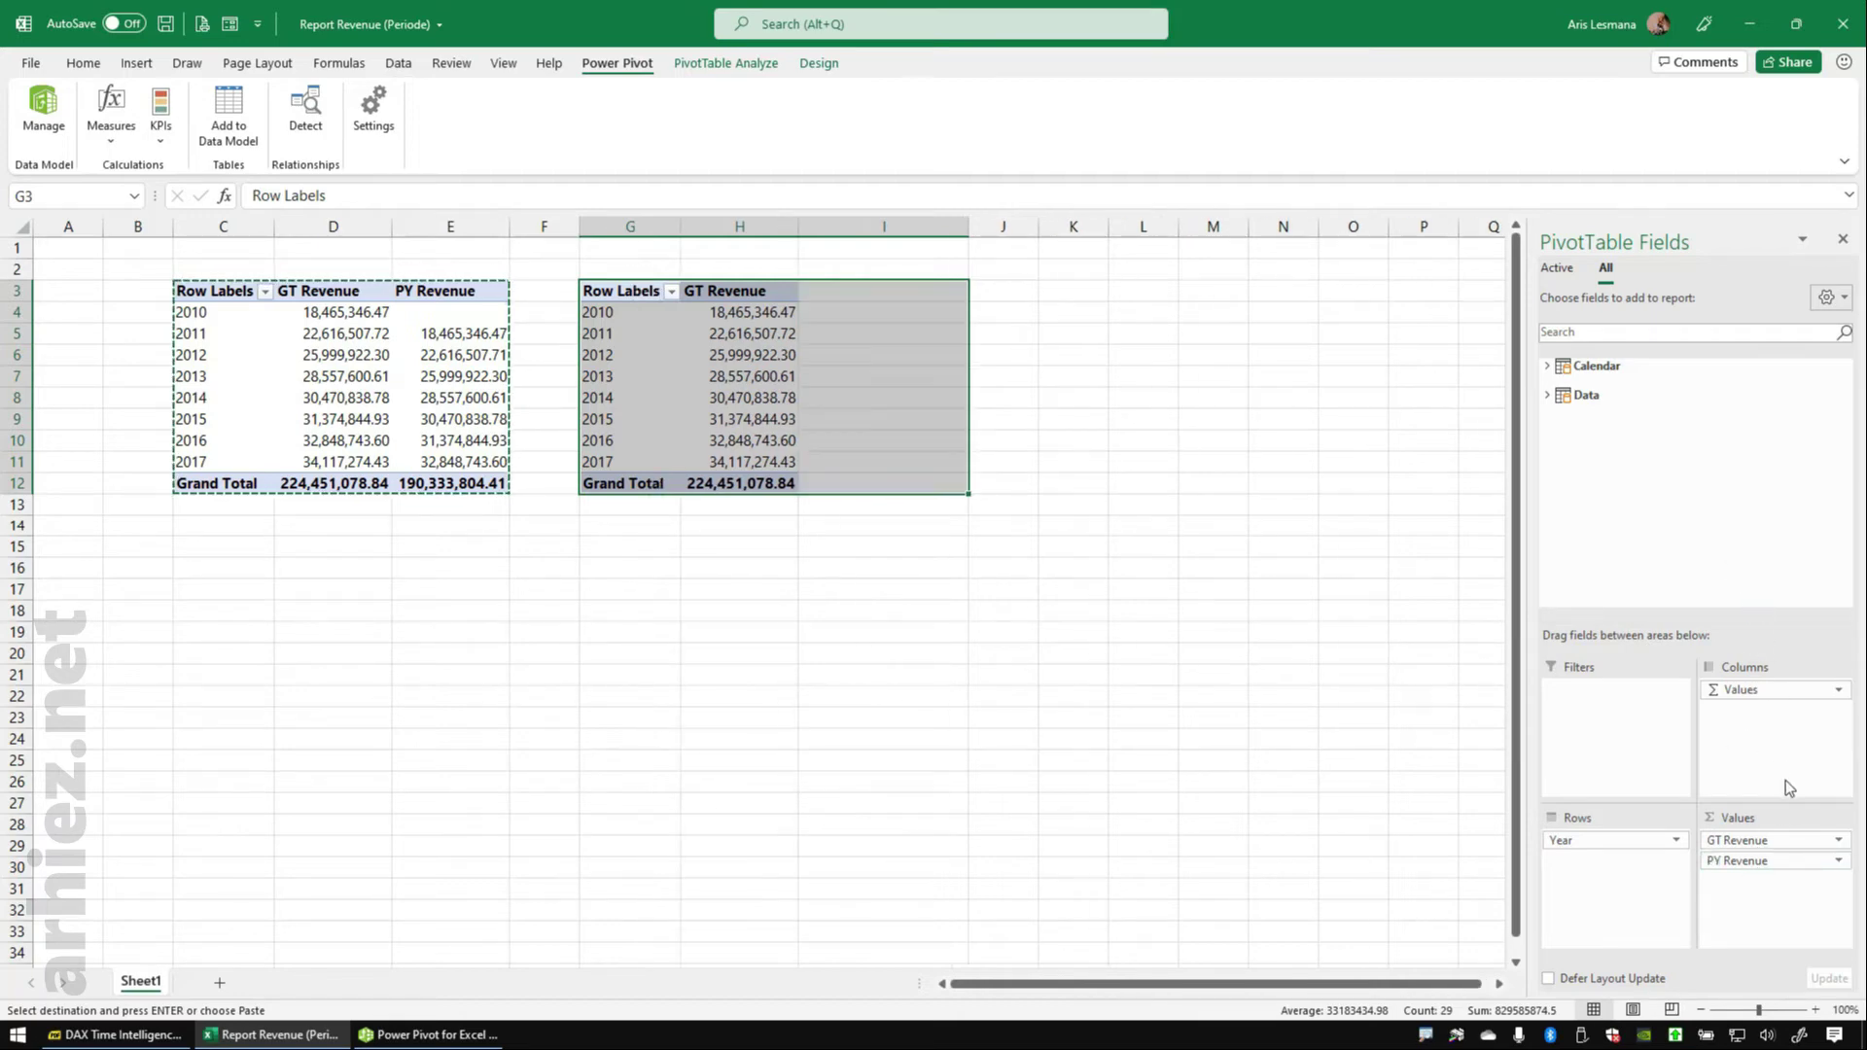
left_click(1609, 846)
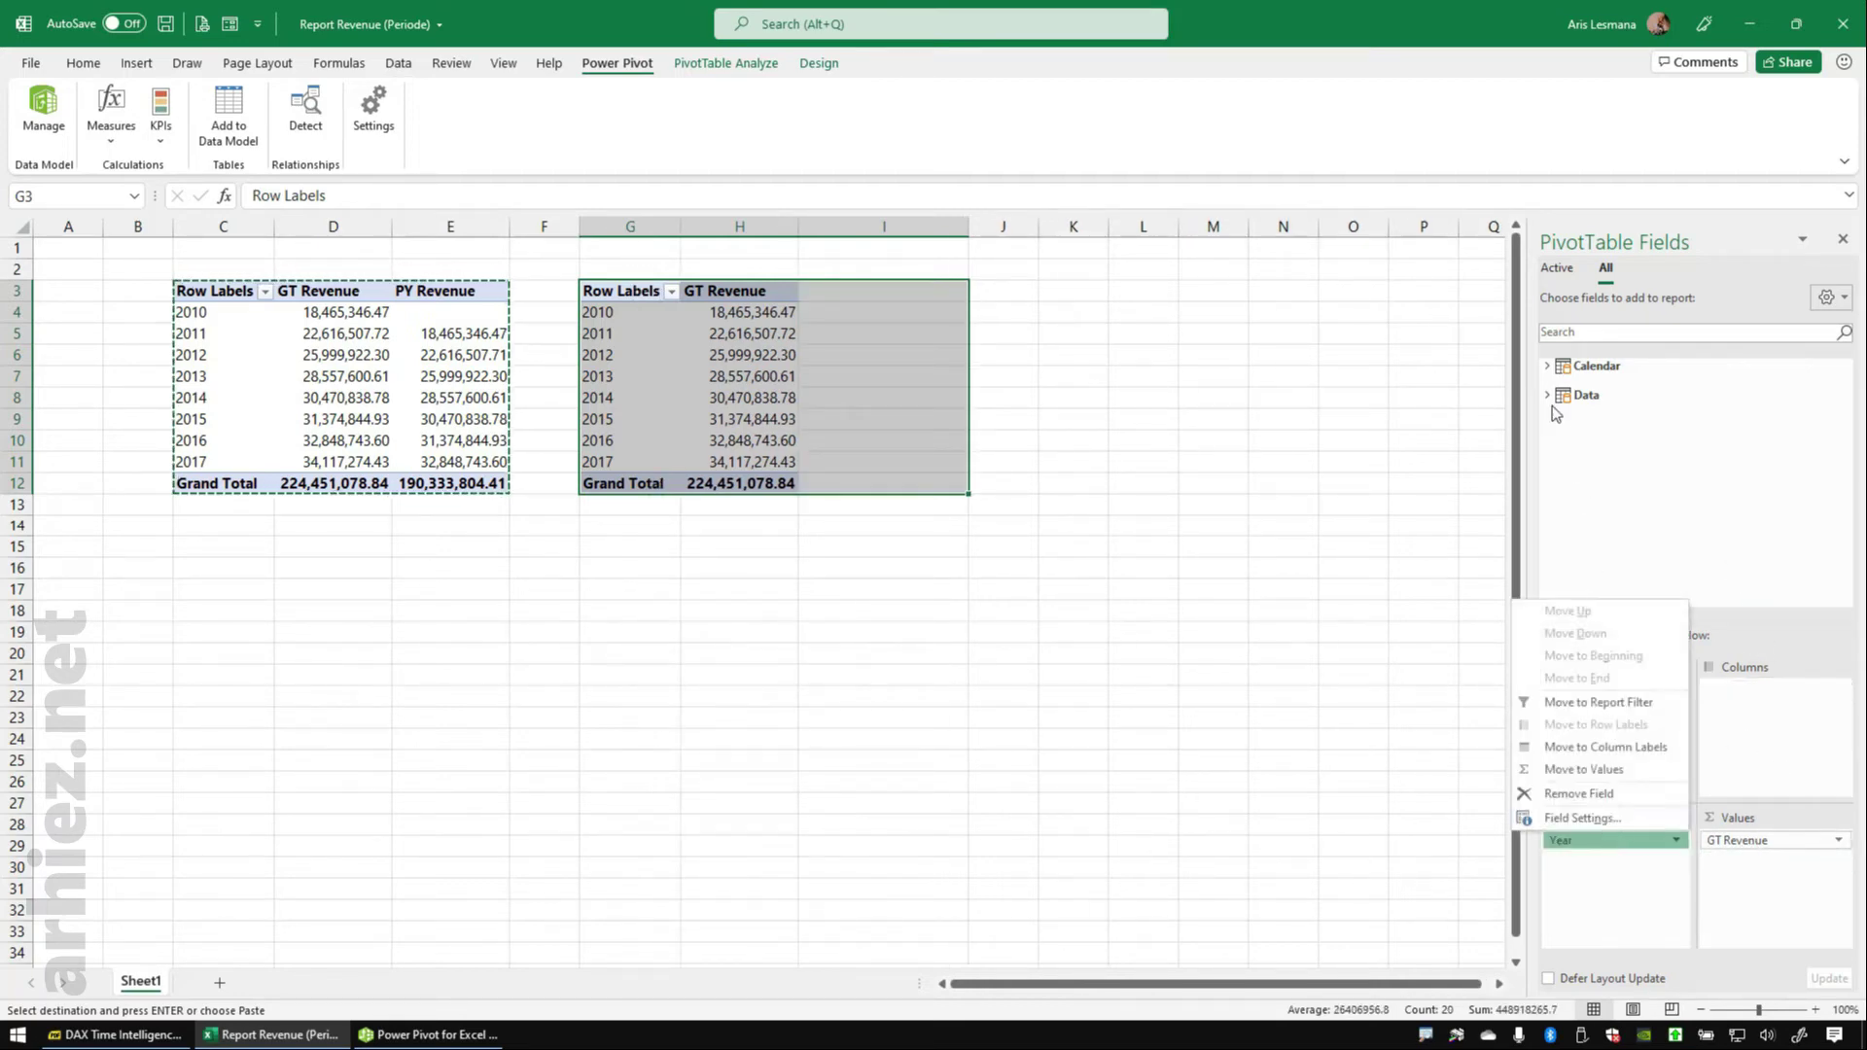
left_click(1546, 367)
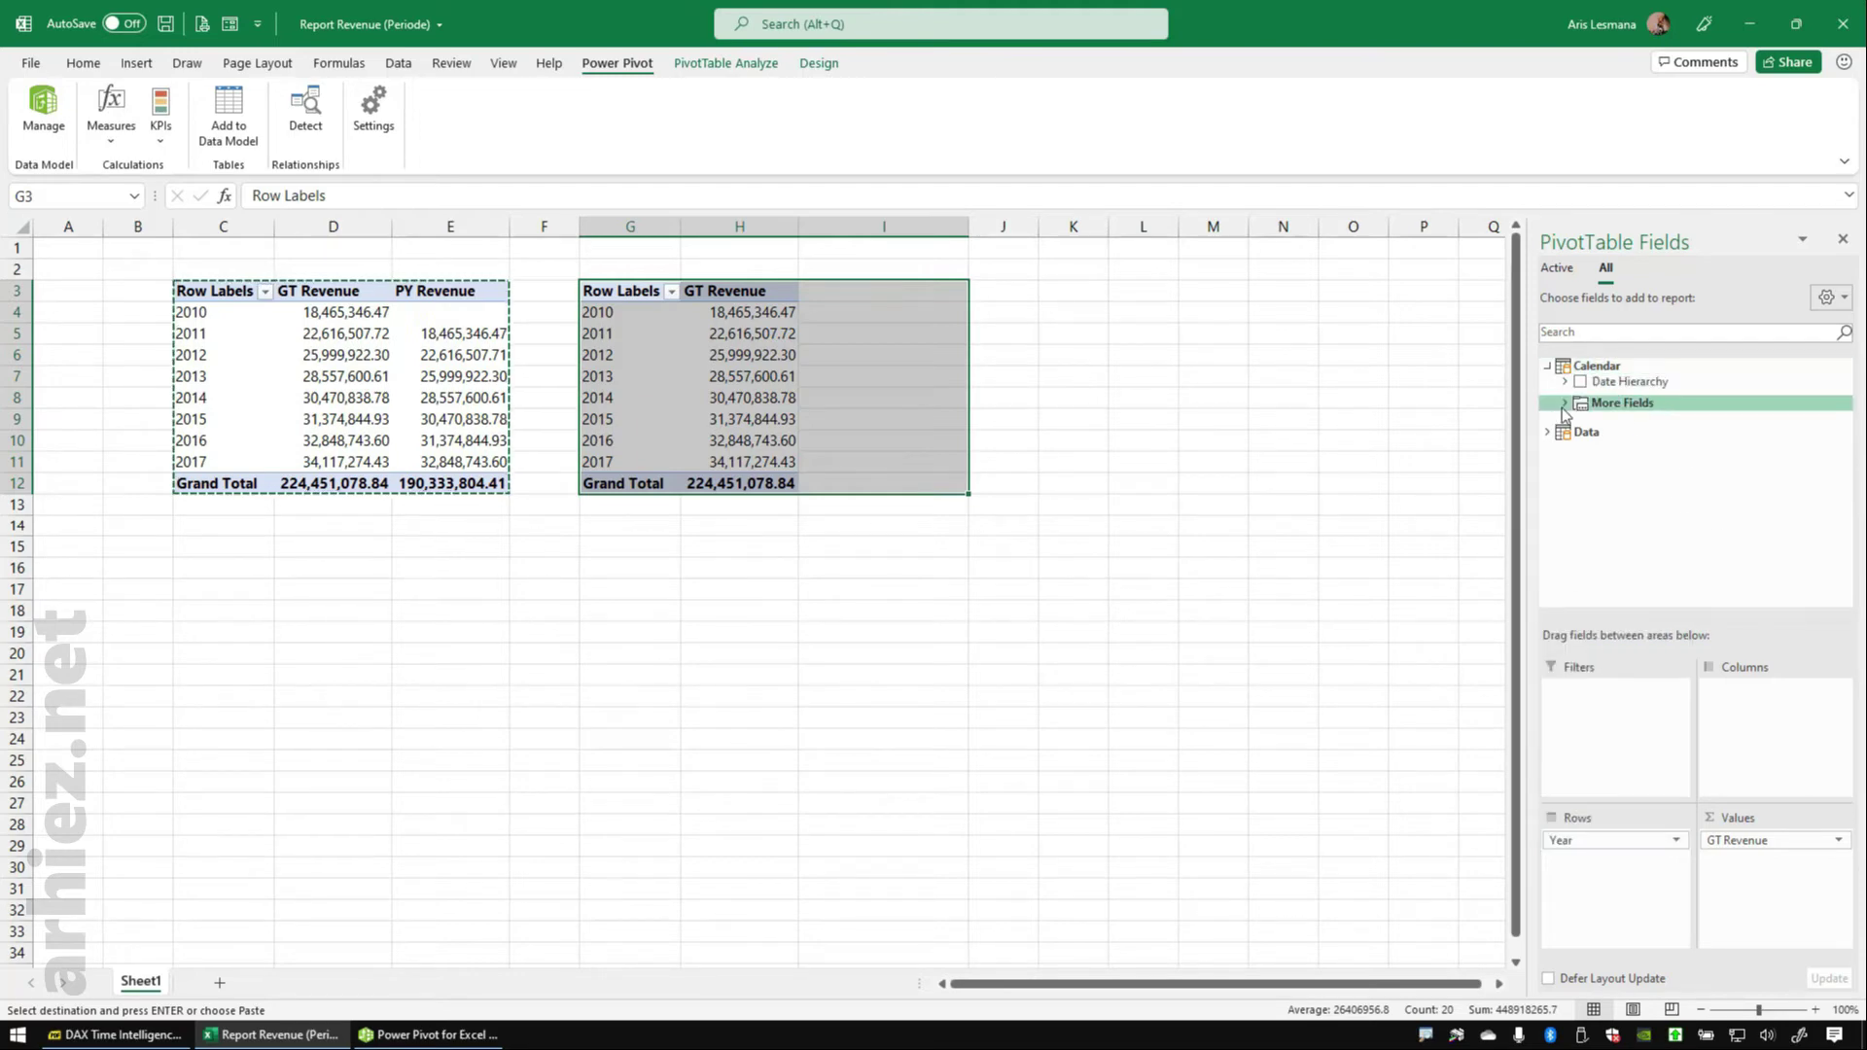
left_click(1566, 403)
left_click_drag(1626, 482, 1605, 875)
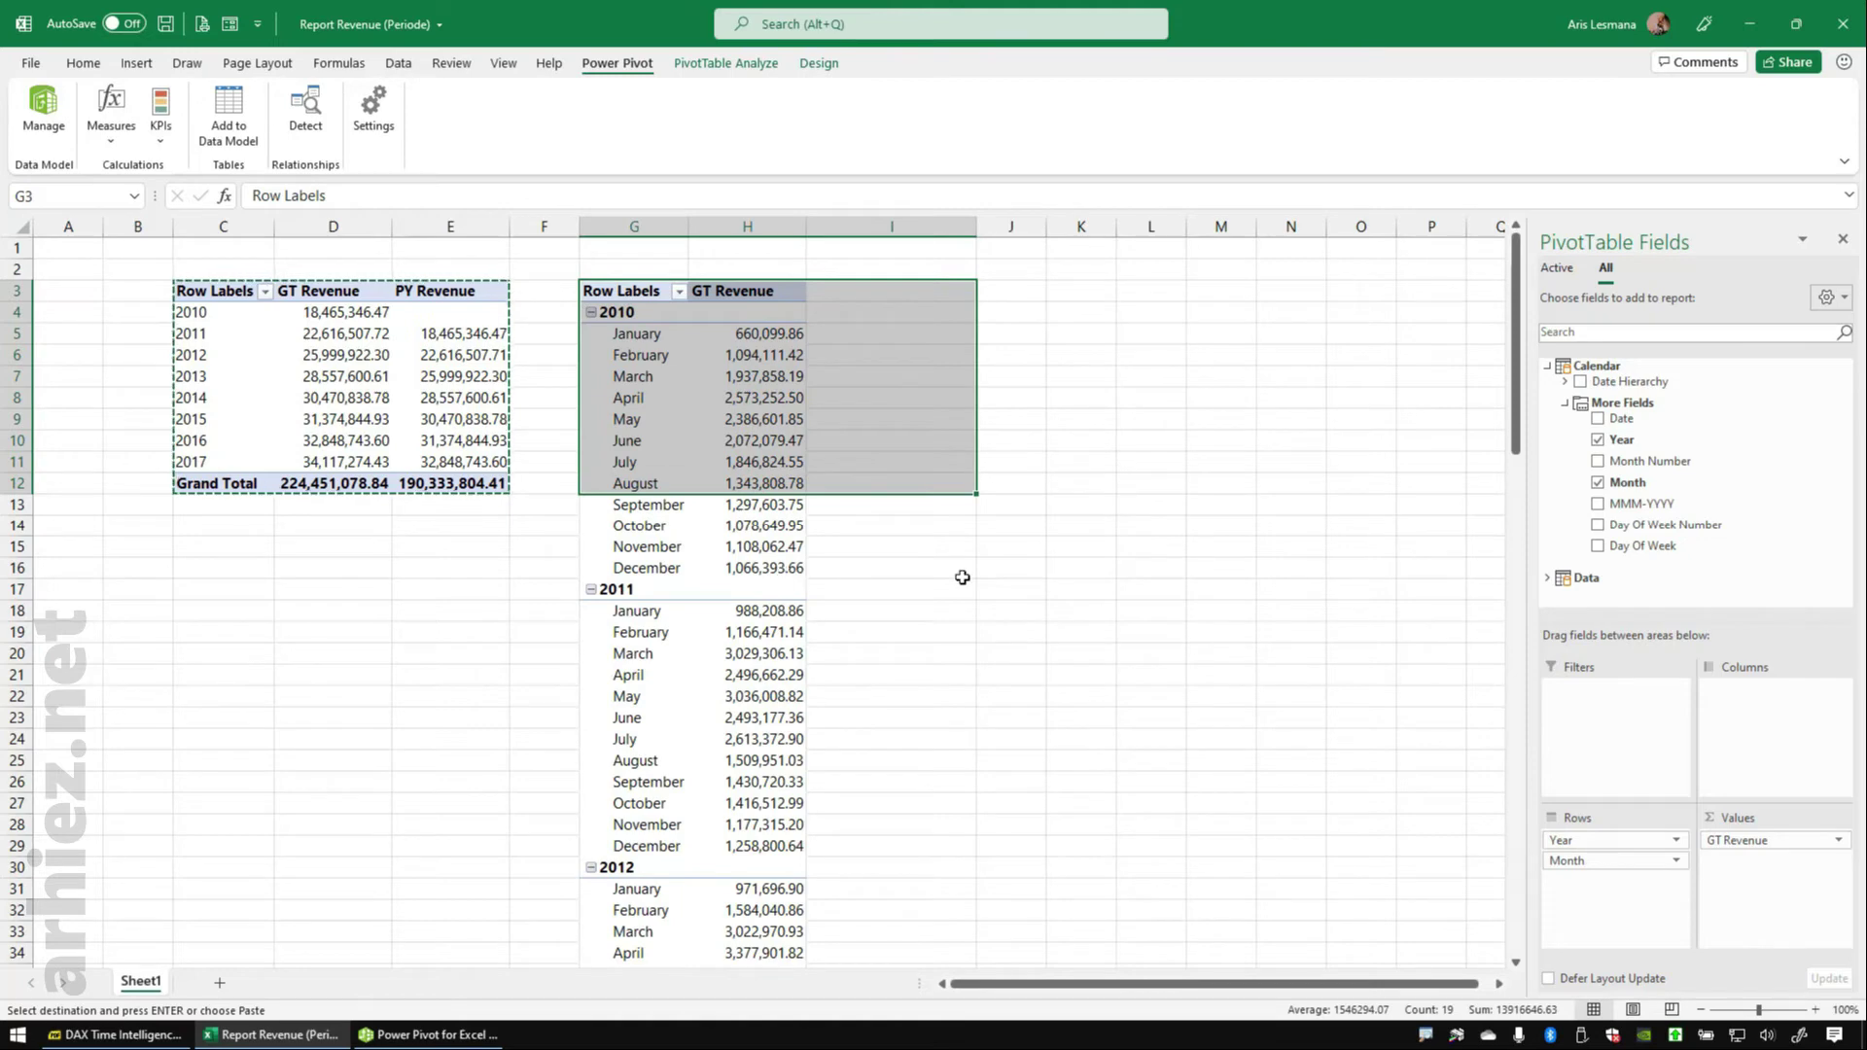
- Add the Data table's PM Revenue measure to the copied PivotTable's values below GT Revenue and widen column I
left_click(1550, 580)
scroll(1653, 545, "down", 2)
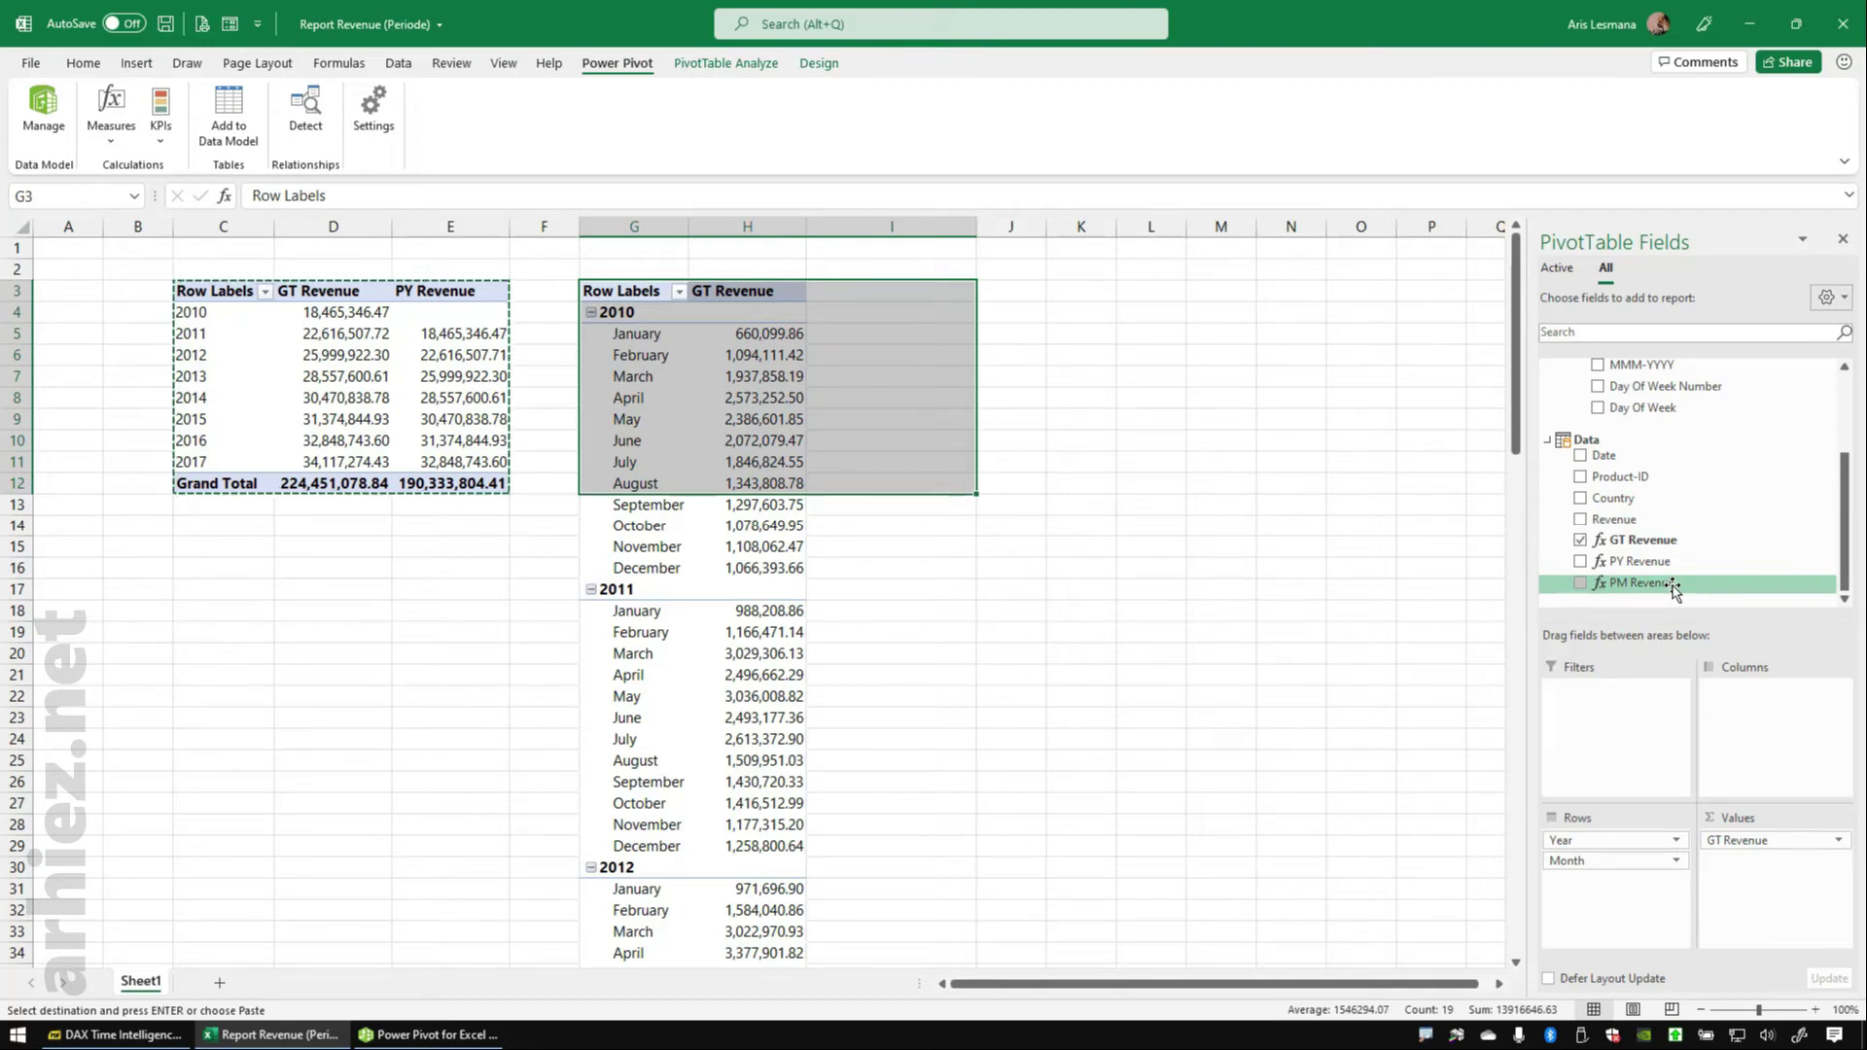
left_click_drag(1672, 587, 1748, 877)
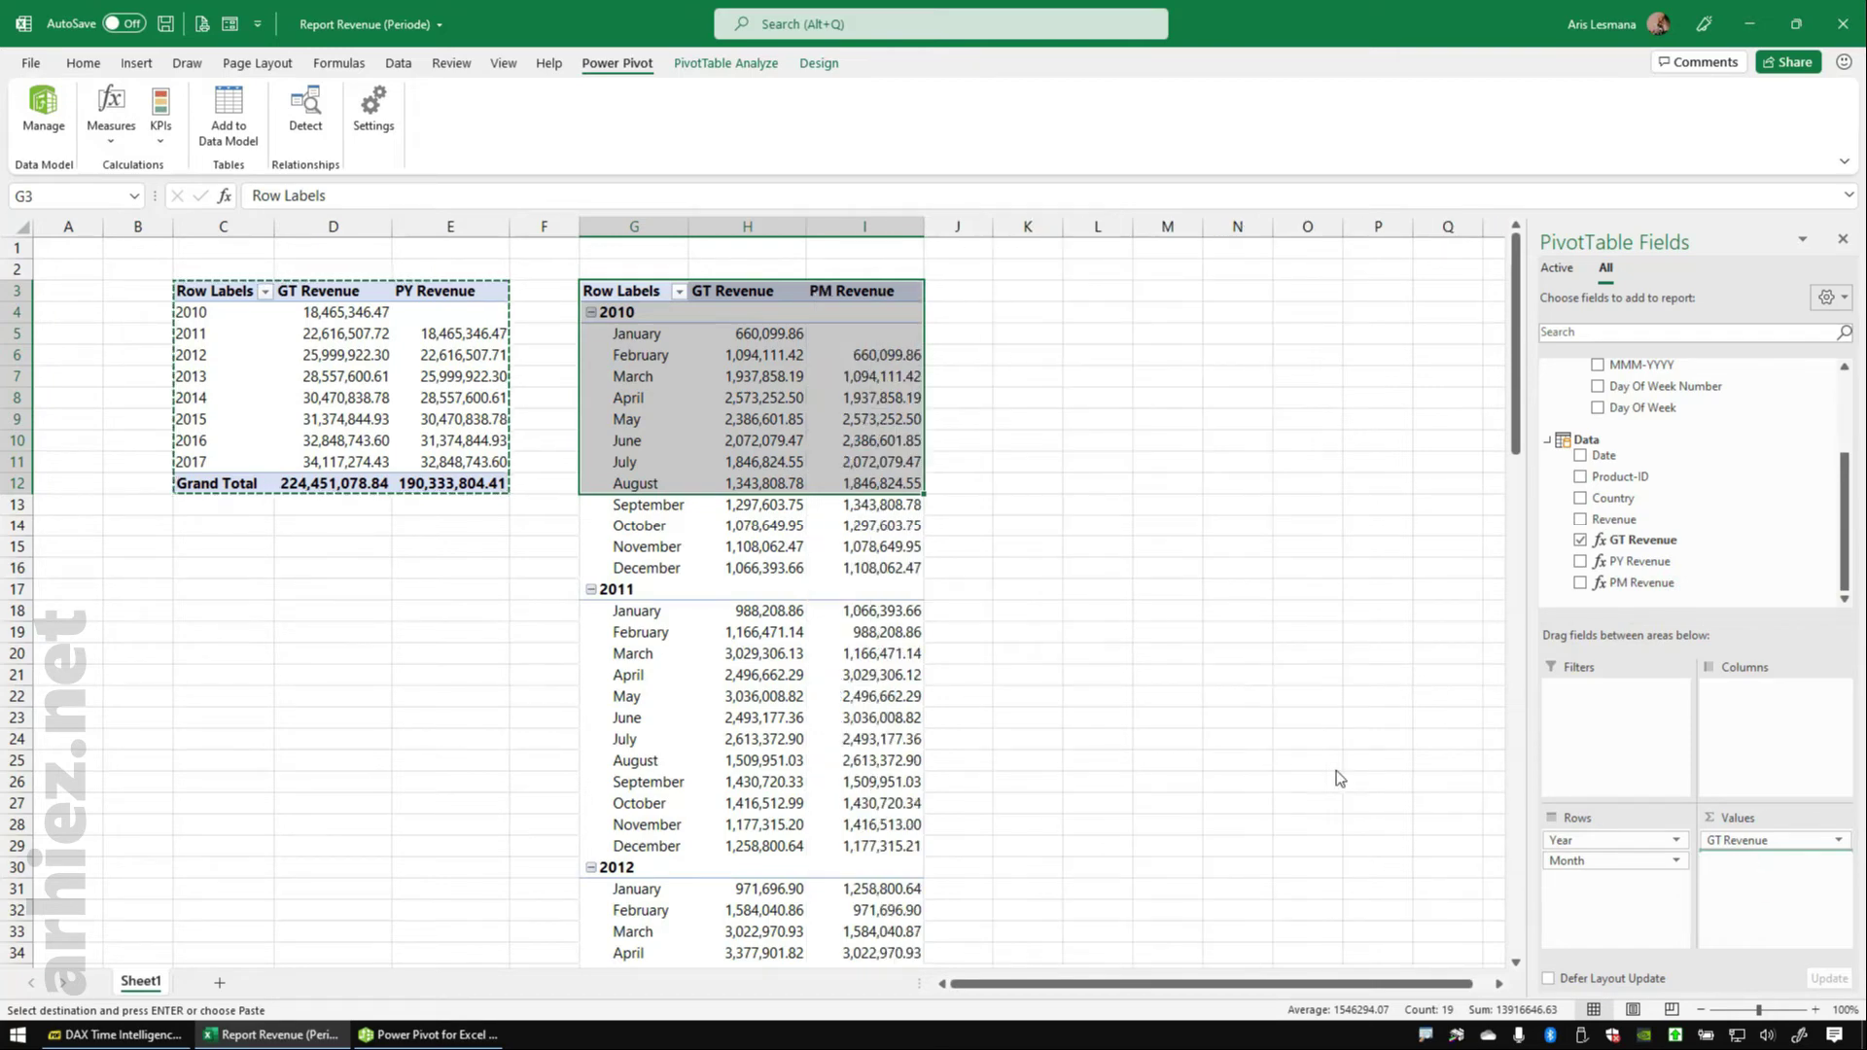
left_click_drag(920, 228, 950, 228)
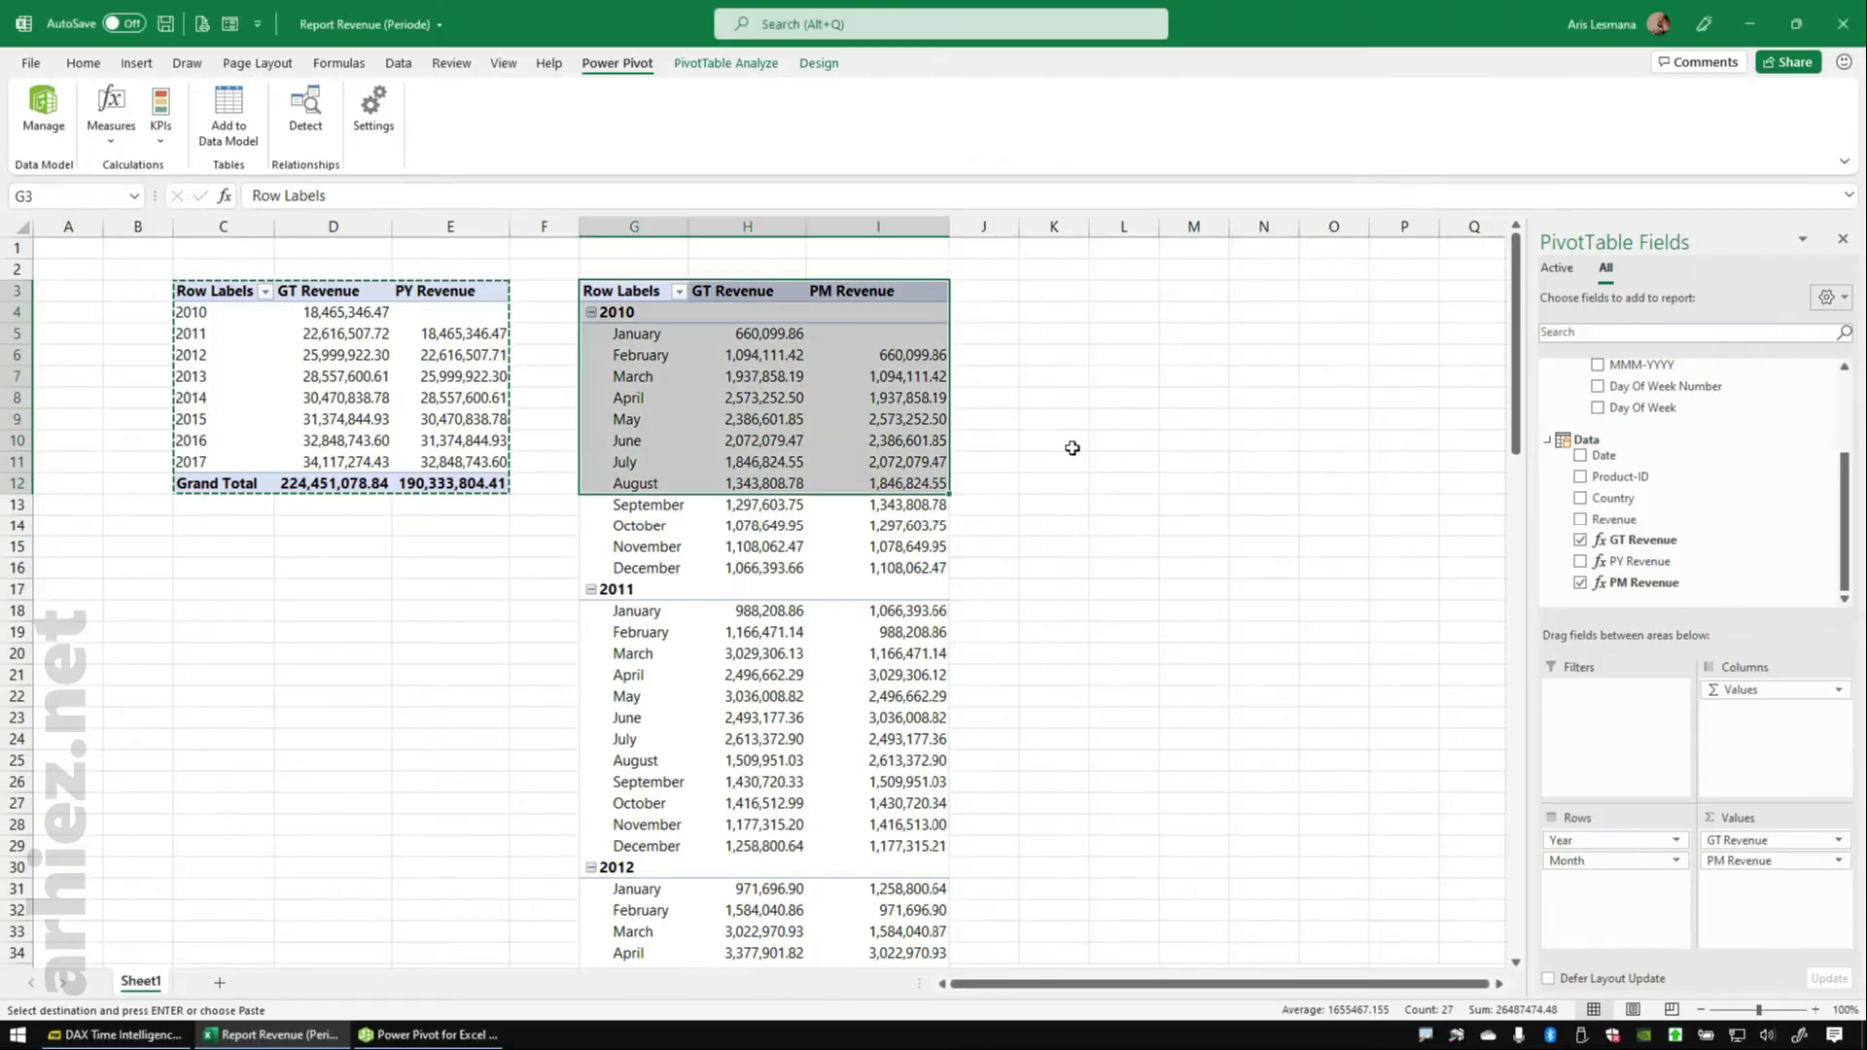
left_click(1356, 604)
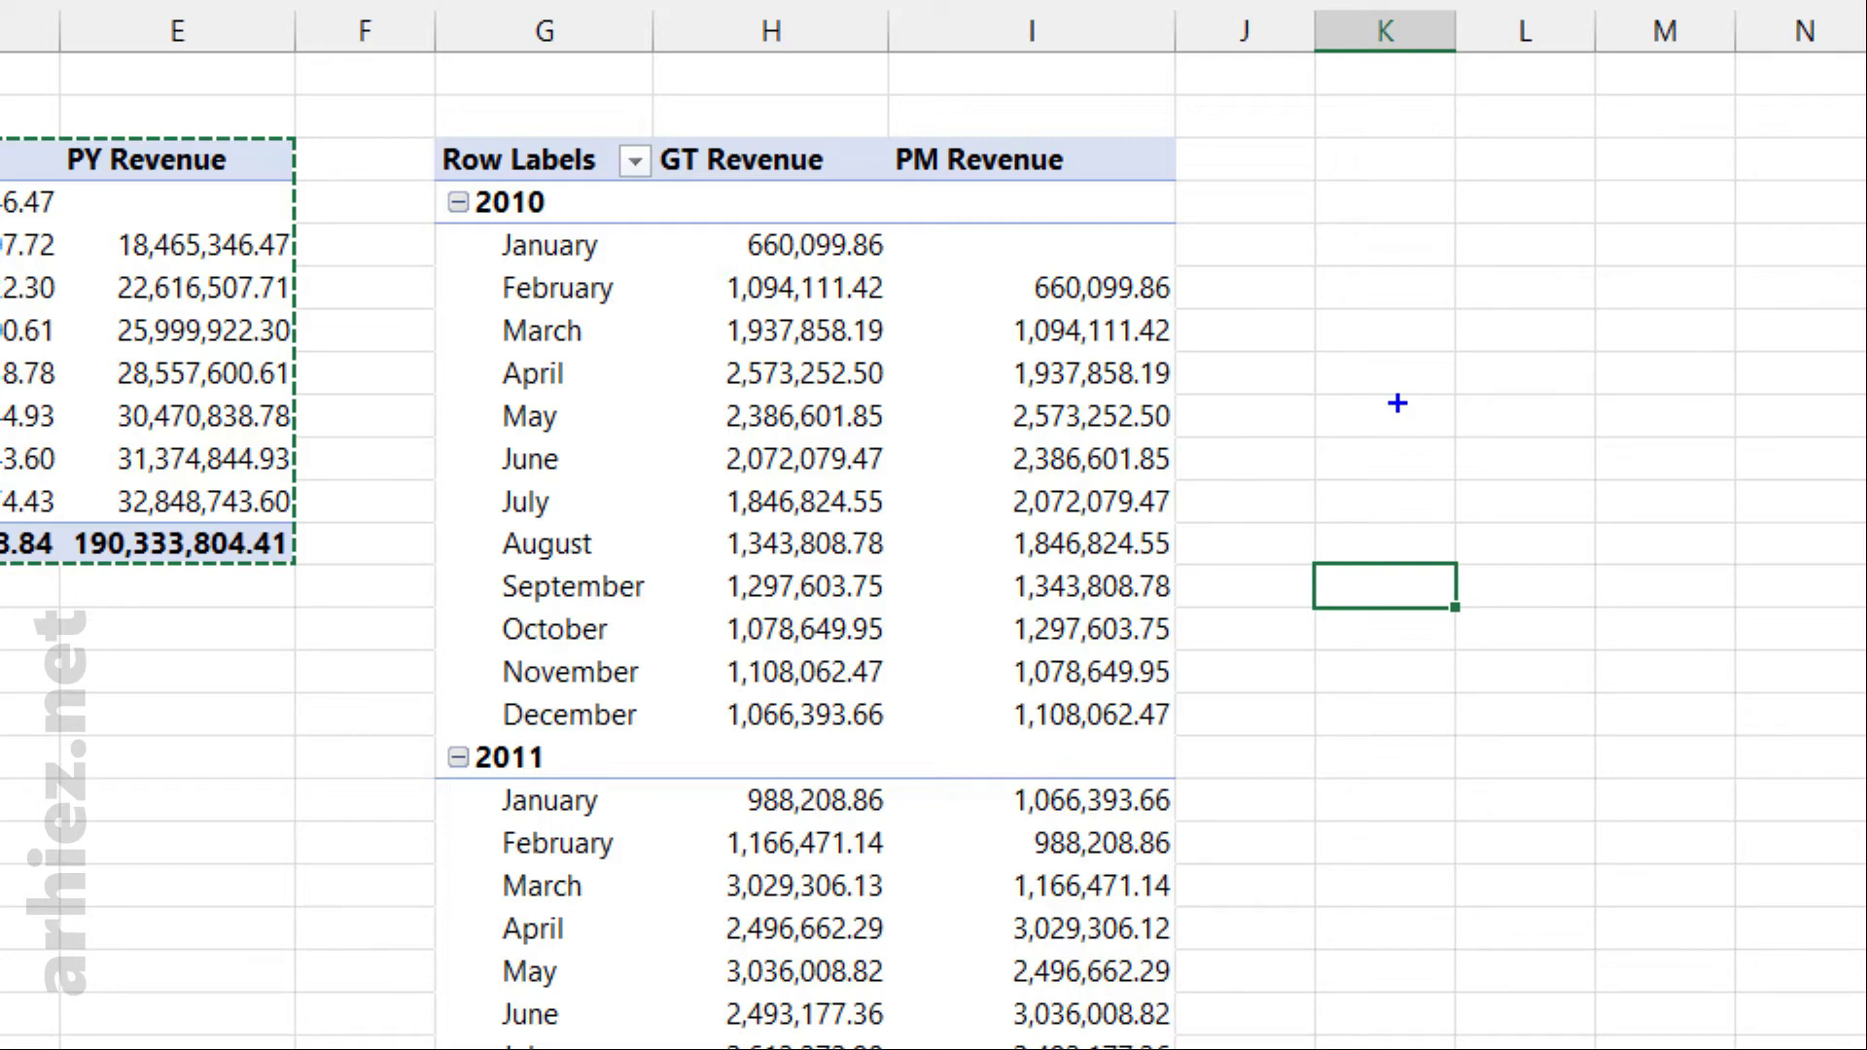
mouse_move(666, 214)
left_mouse_down()
mouse_move(878, 568)
mouse_move(935, 781)
left_mouse_up()
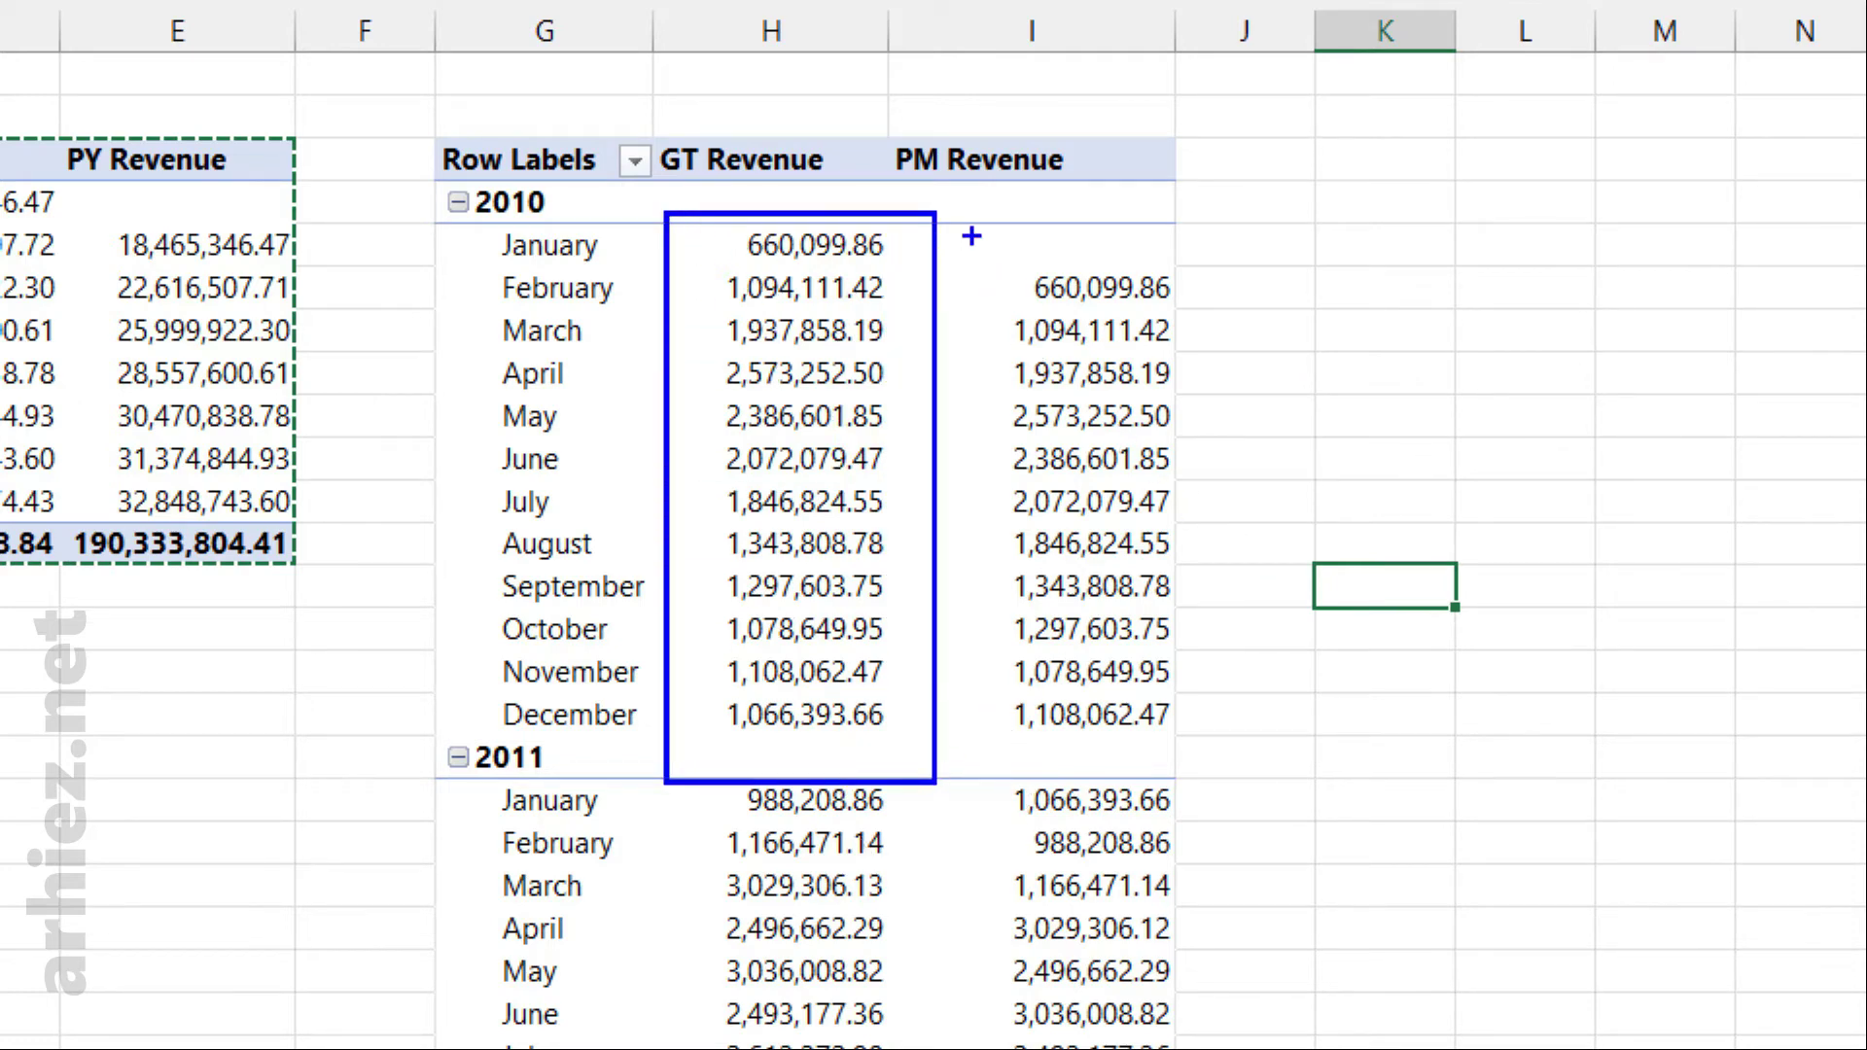
left_click_drag(971, 236, 1246, 771)
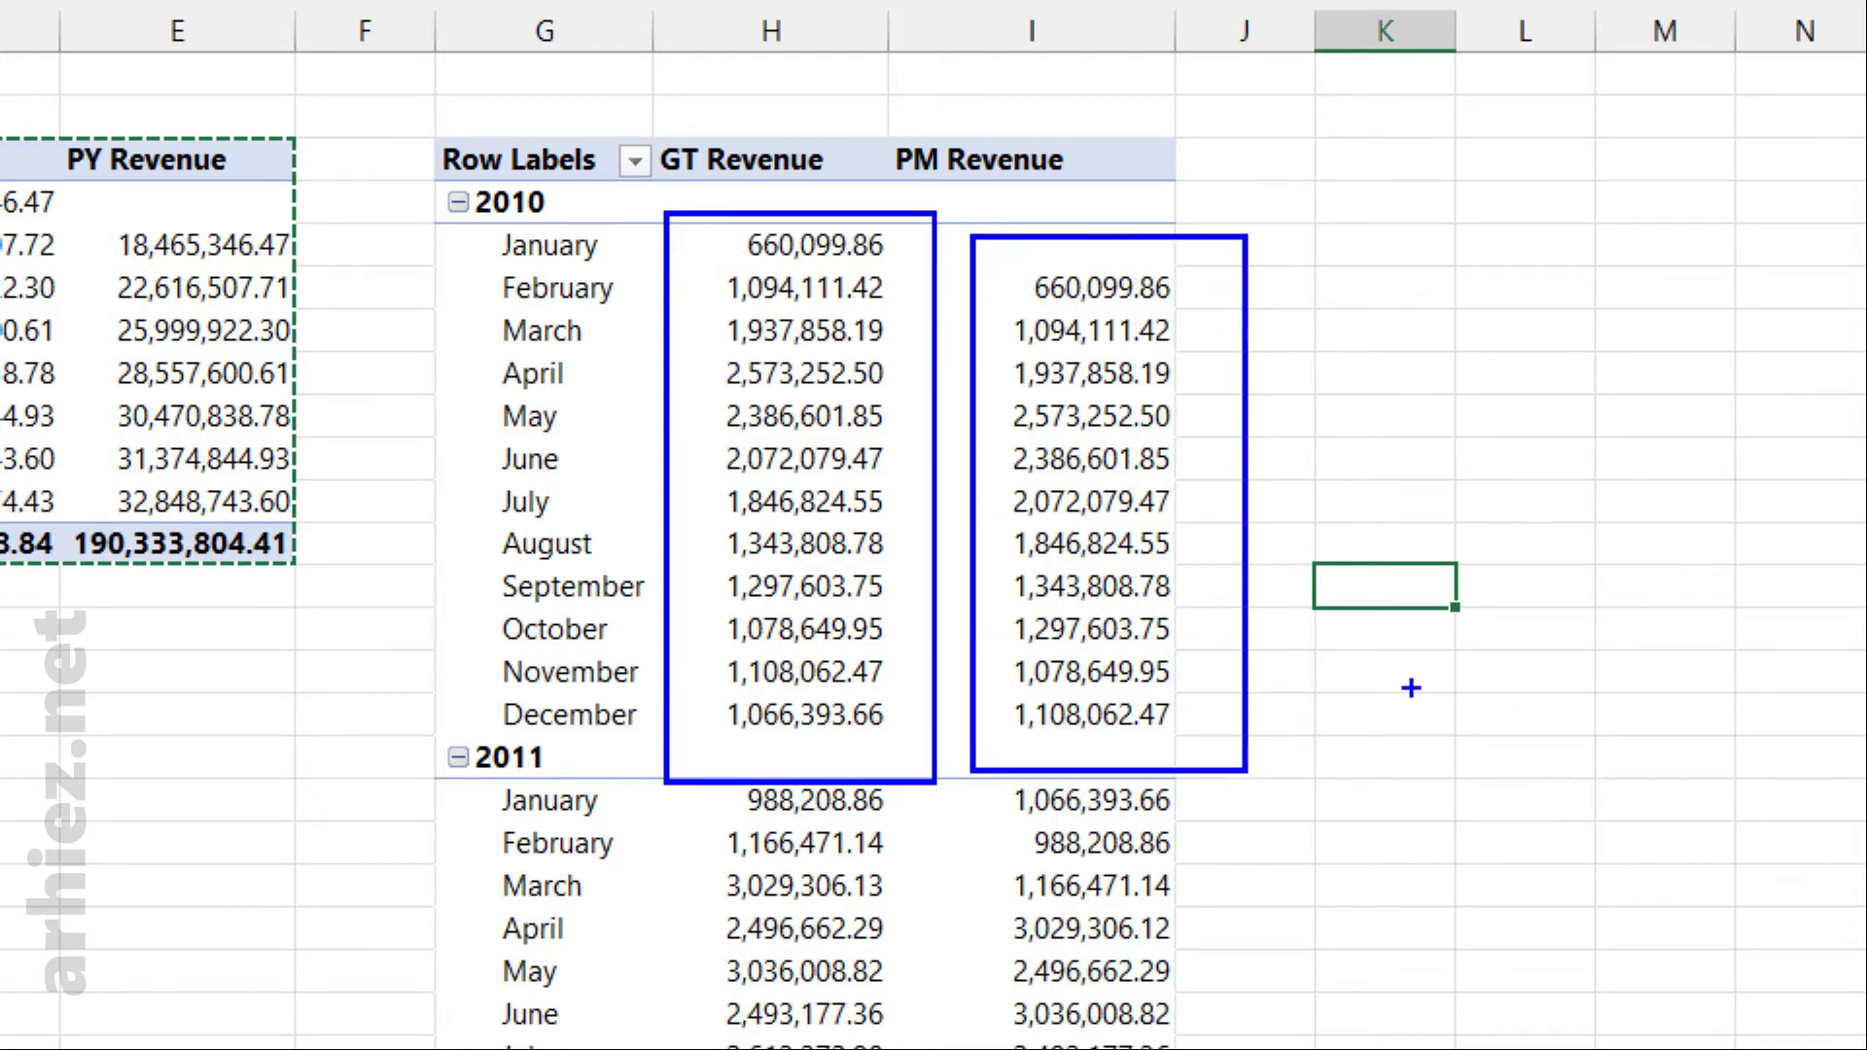
key("e")
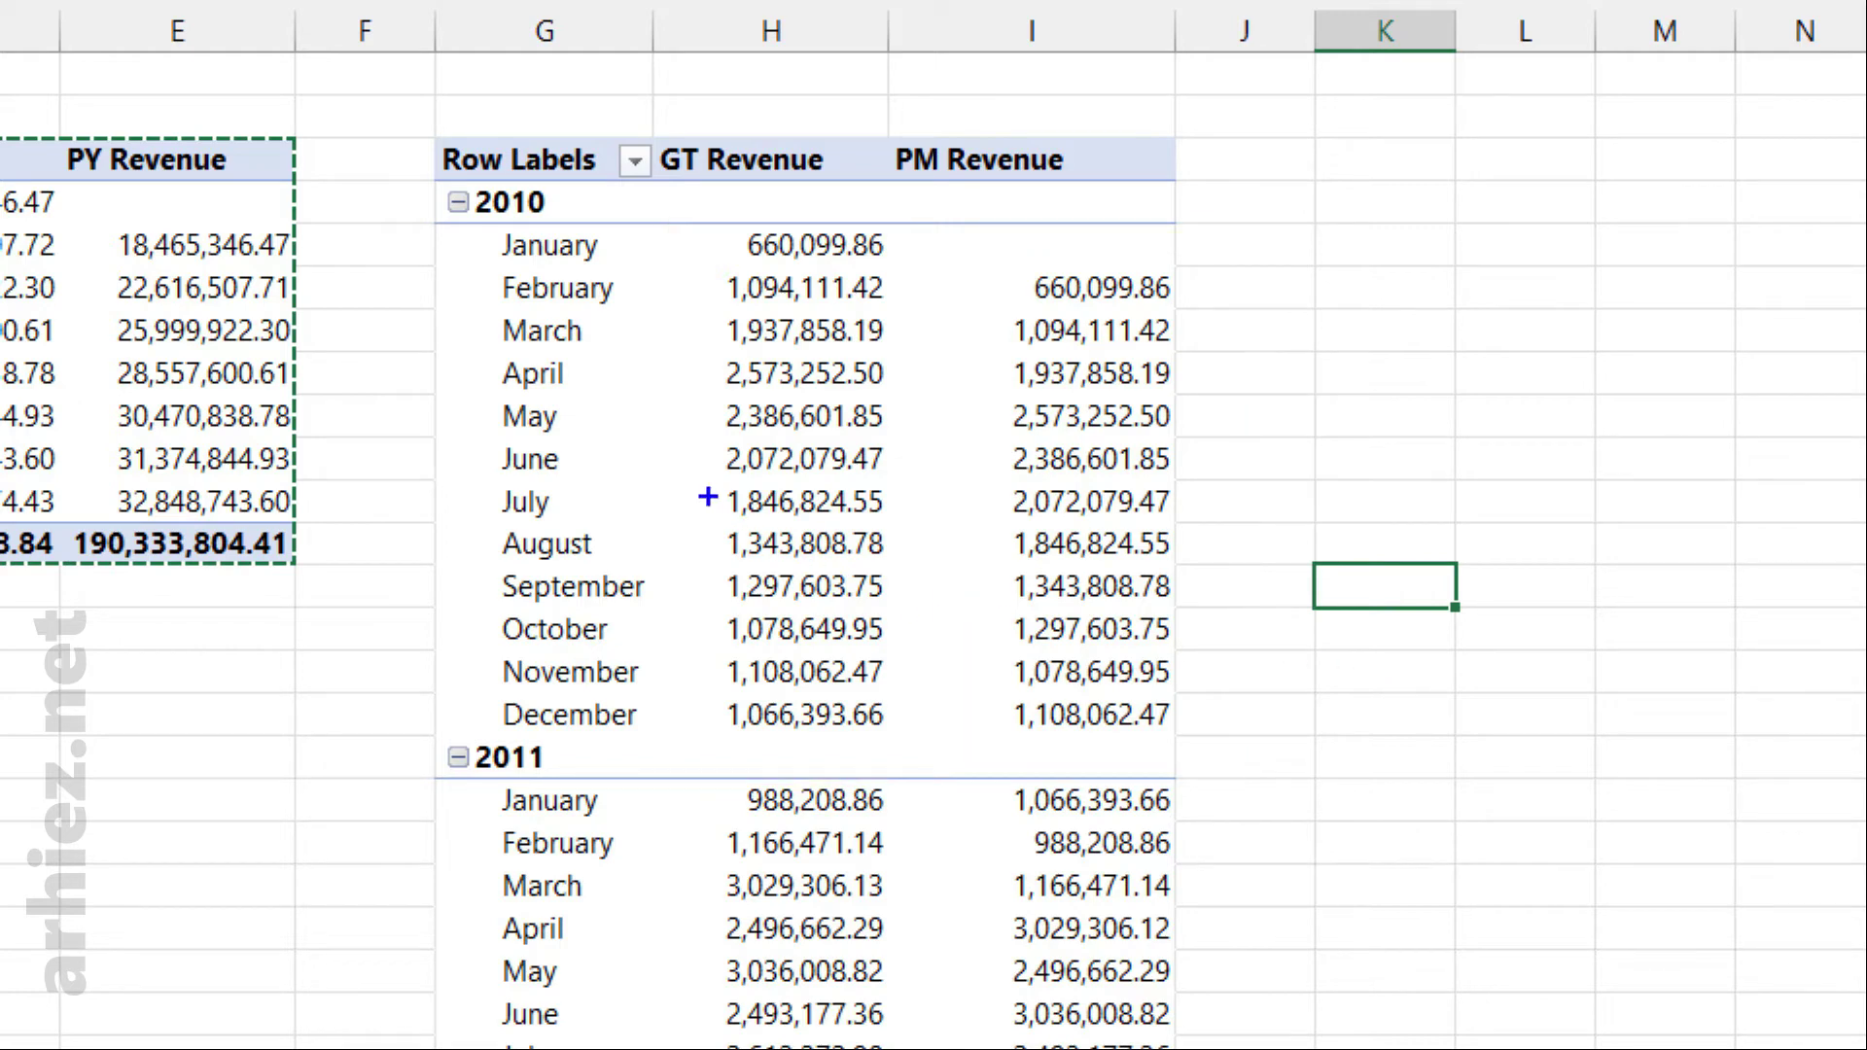
mouse_move(706, 486)
left_mouse_down()
mouse_move(820, 525)
mouse_move(910, 527)
left_mouse_up()
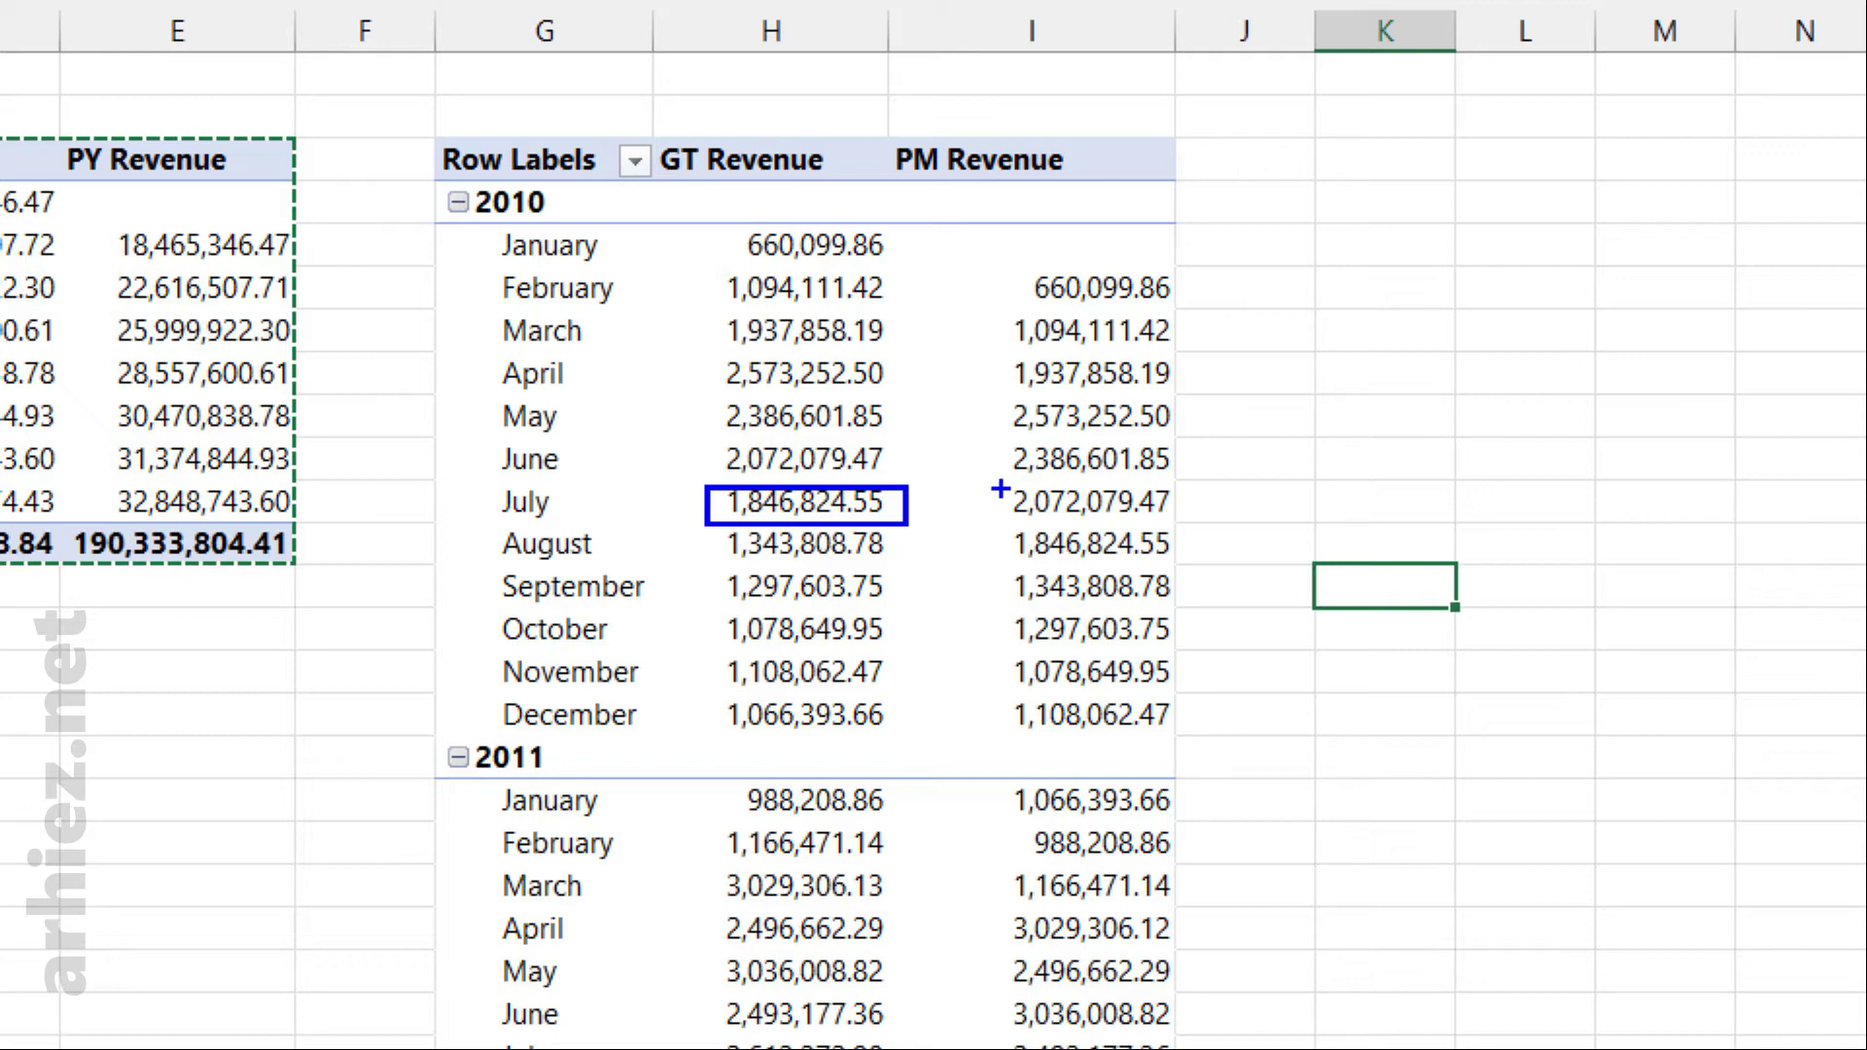
left_click_drag(1000, 488, 1218, 525)
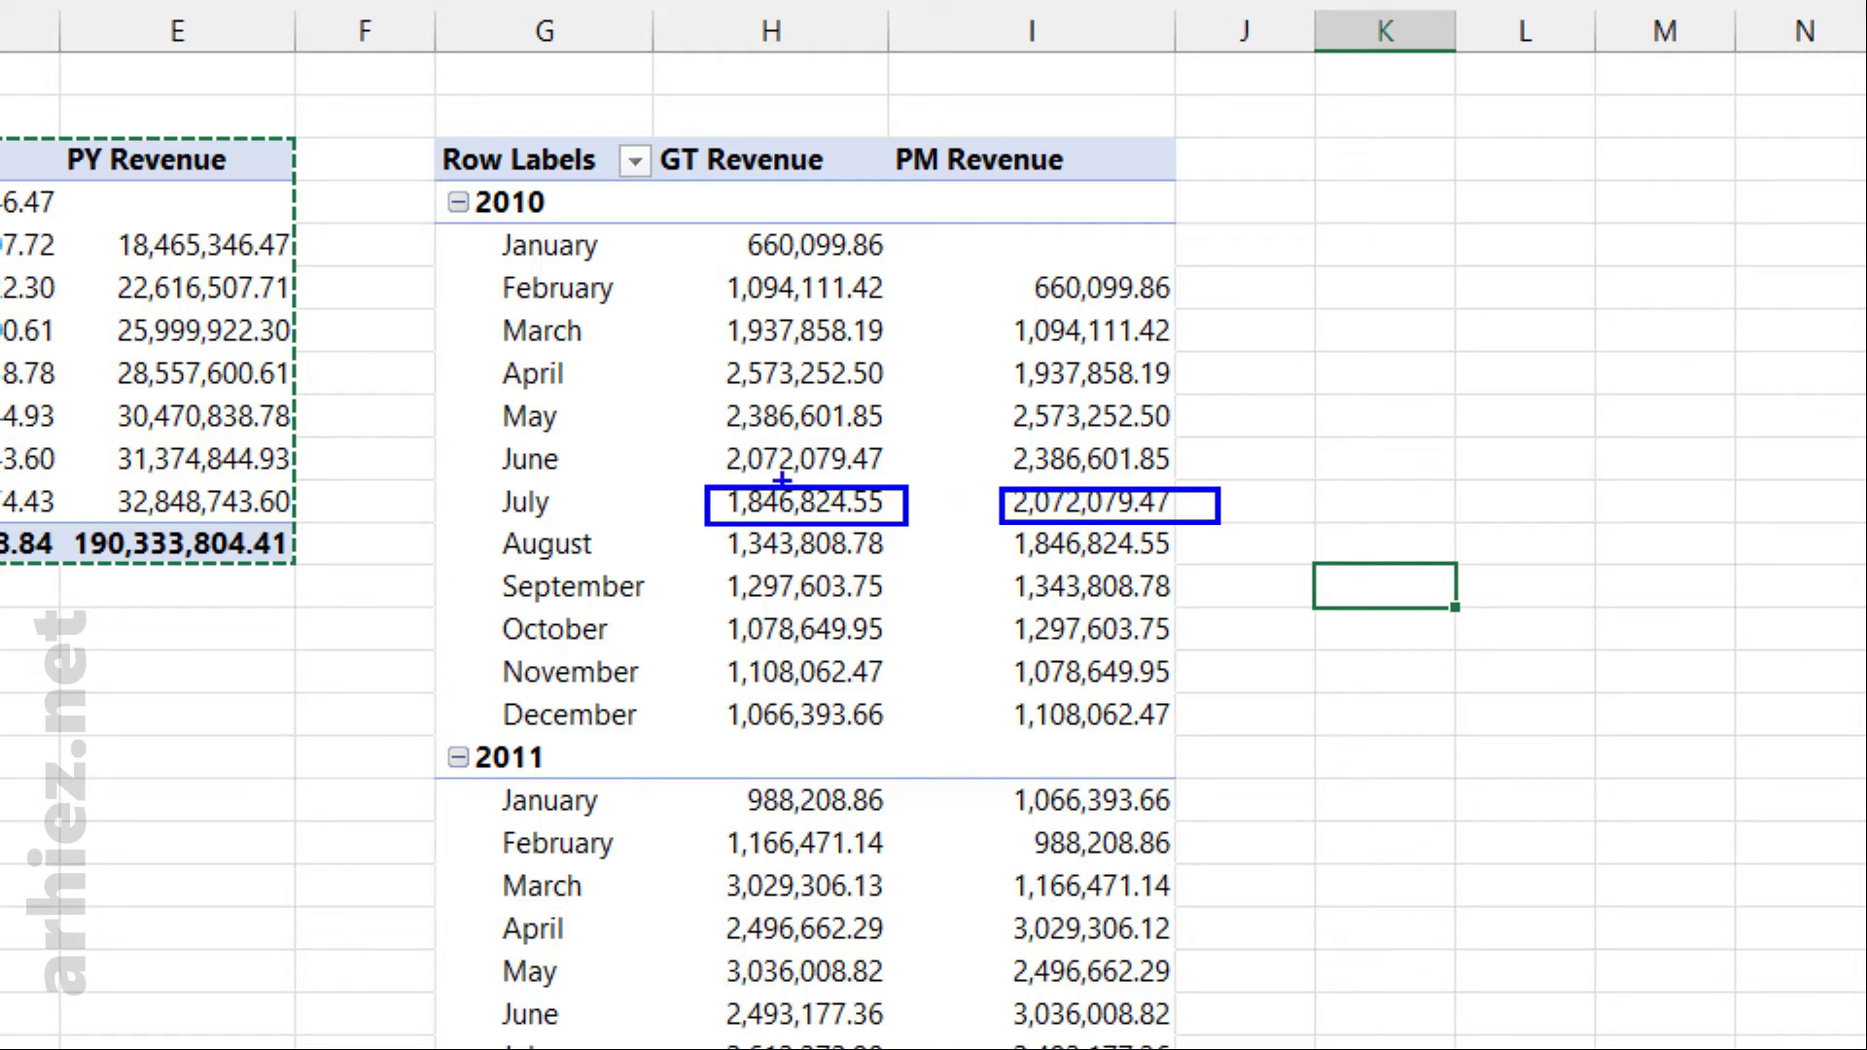
left_click_drag(703, 445, 957, 478)
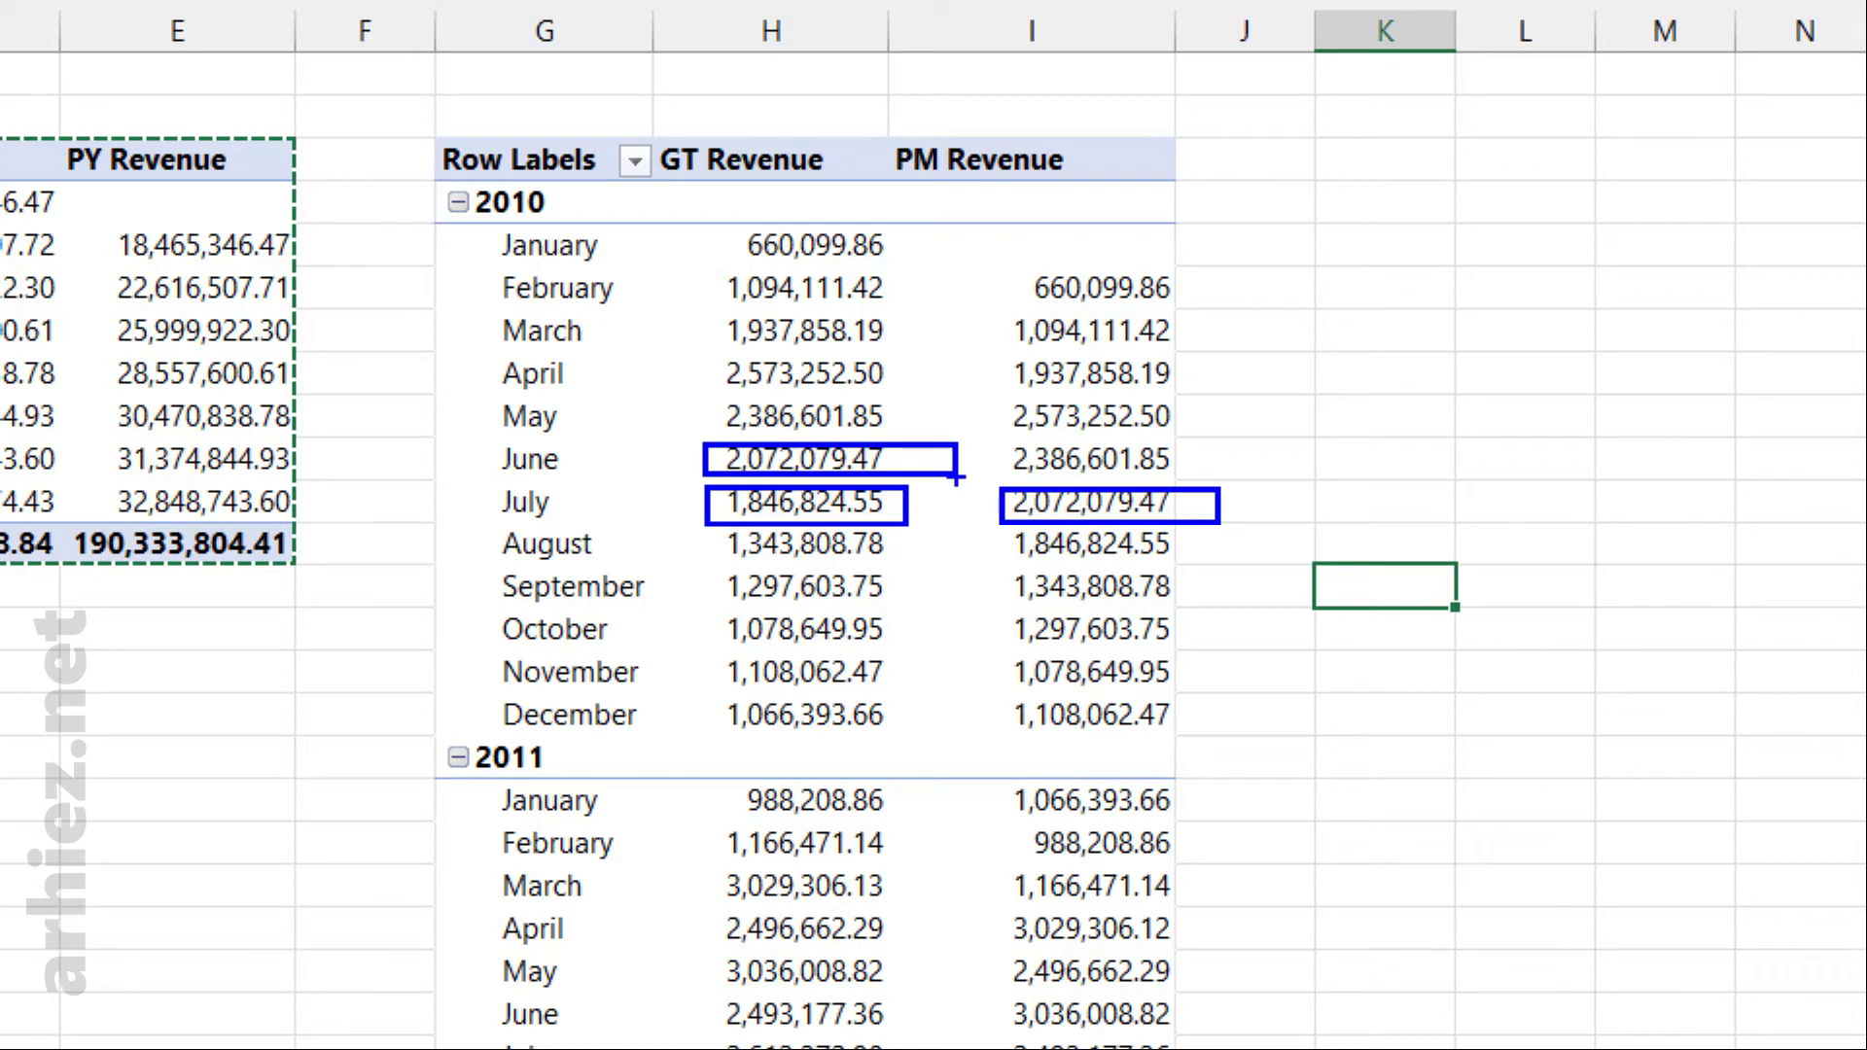
key("Escape")
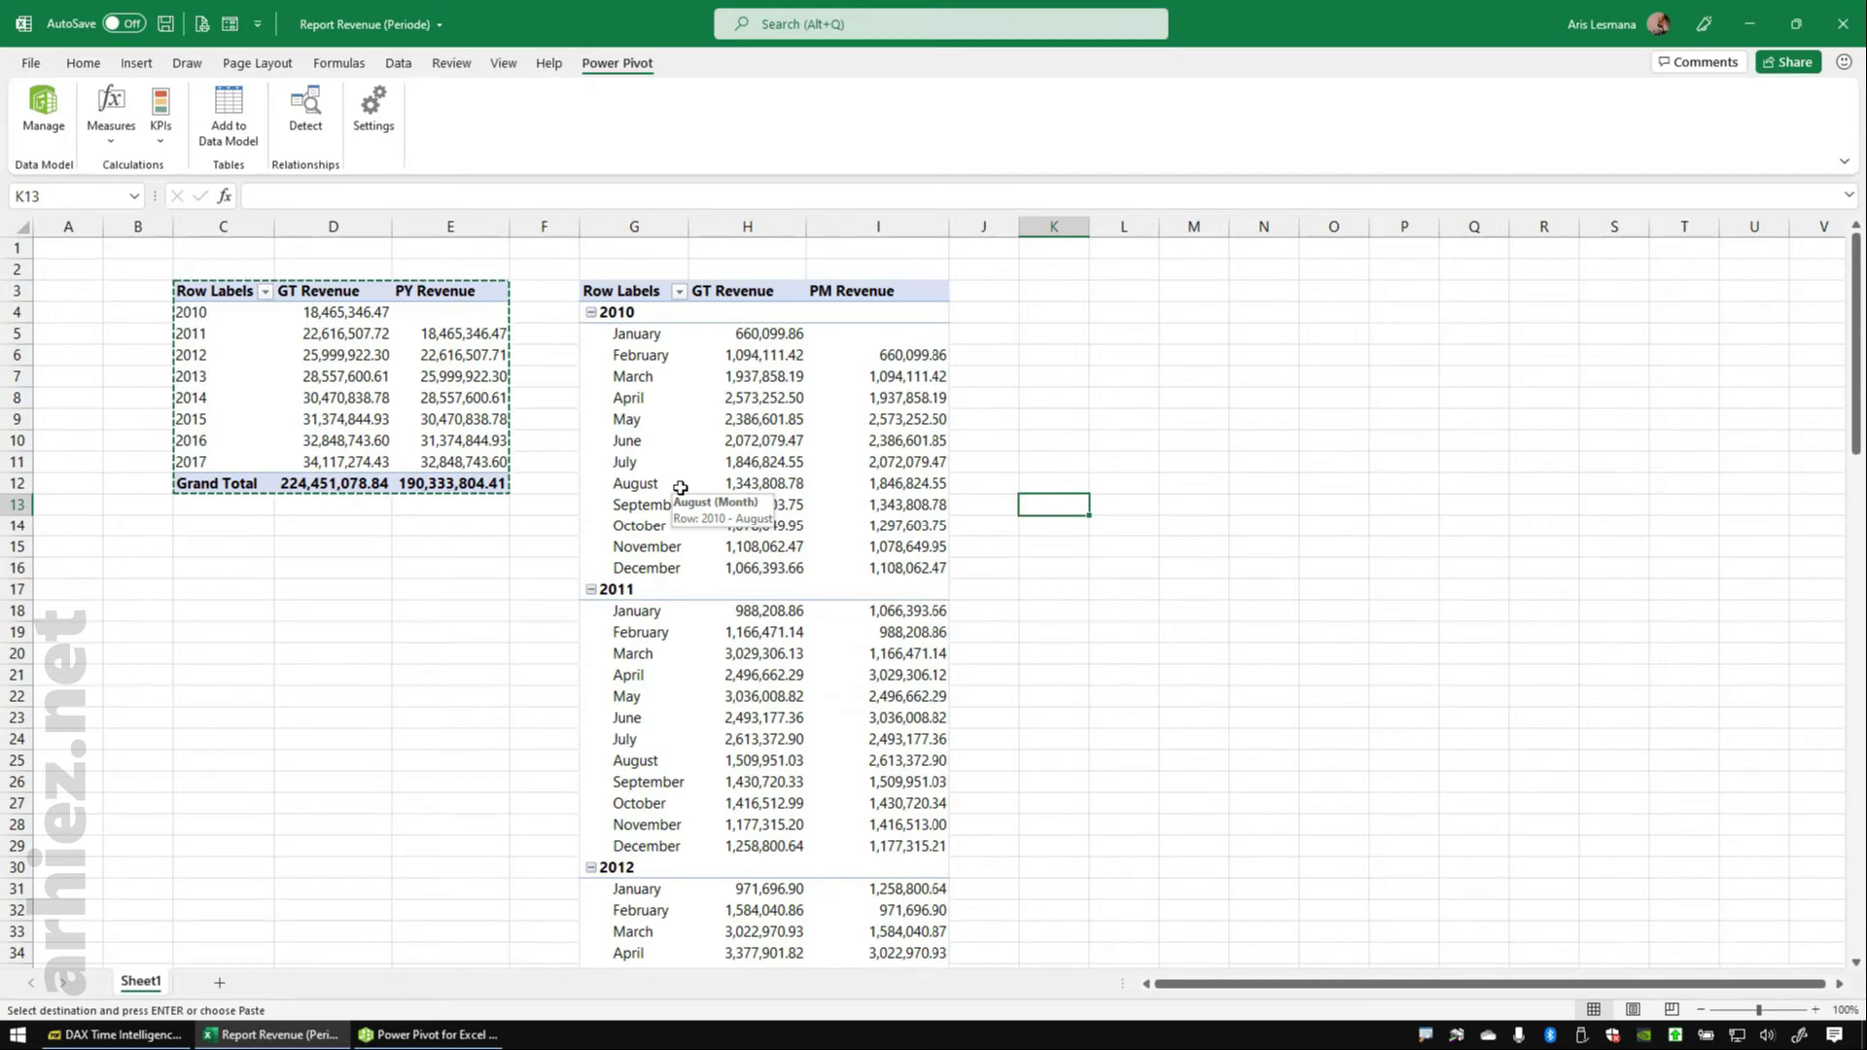
mouse_move(419, 1038)
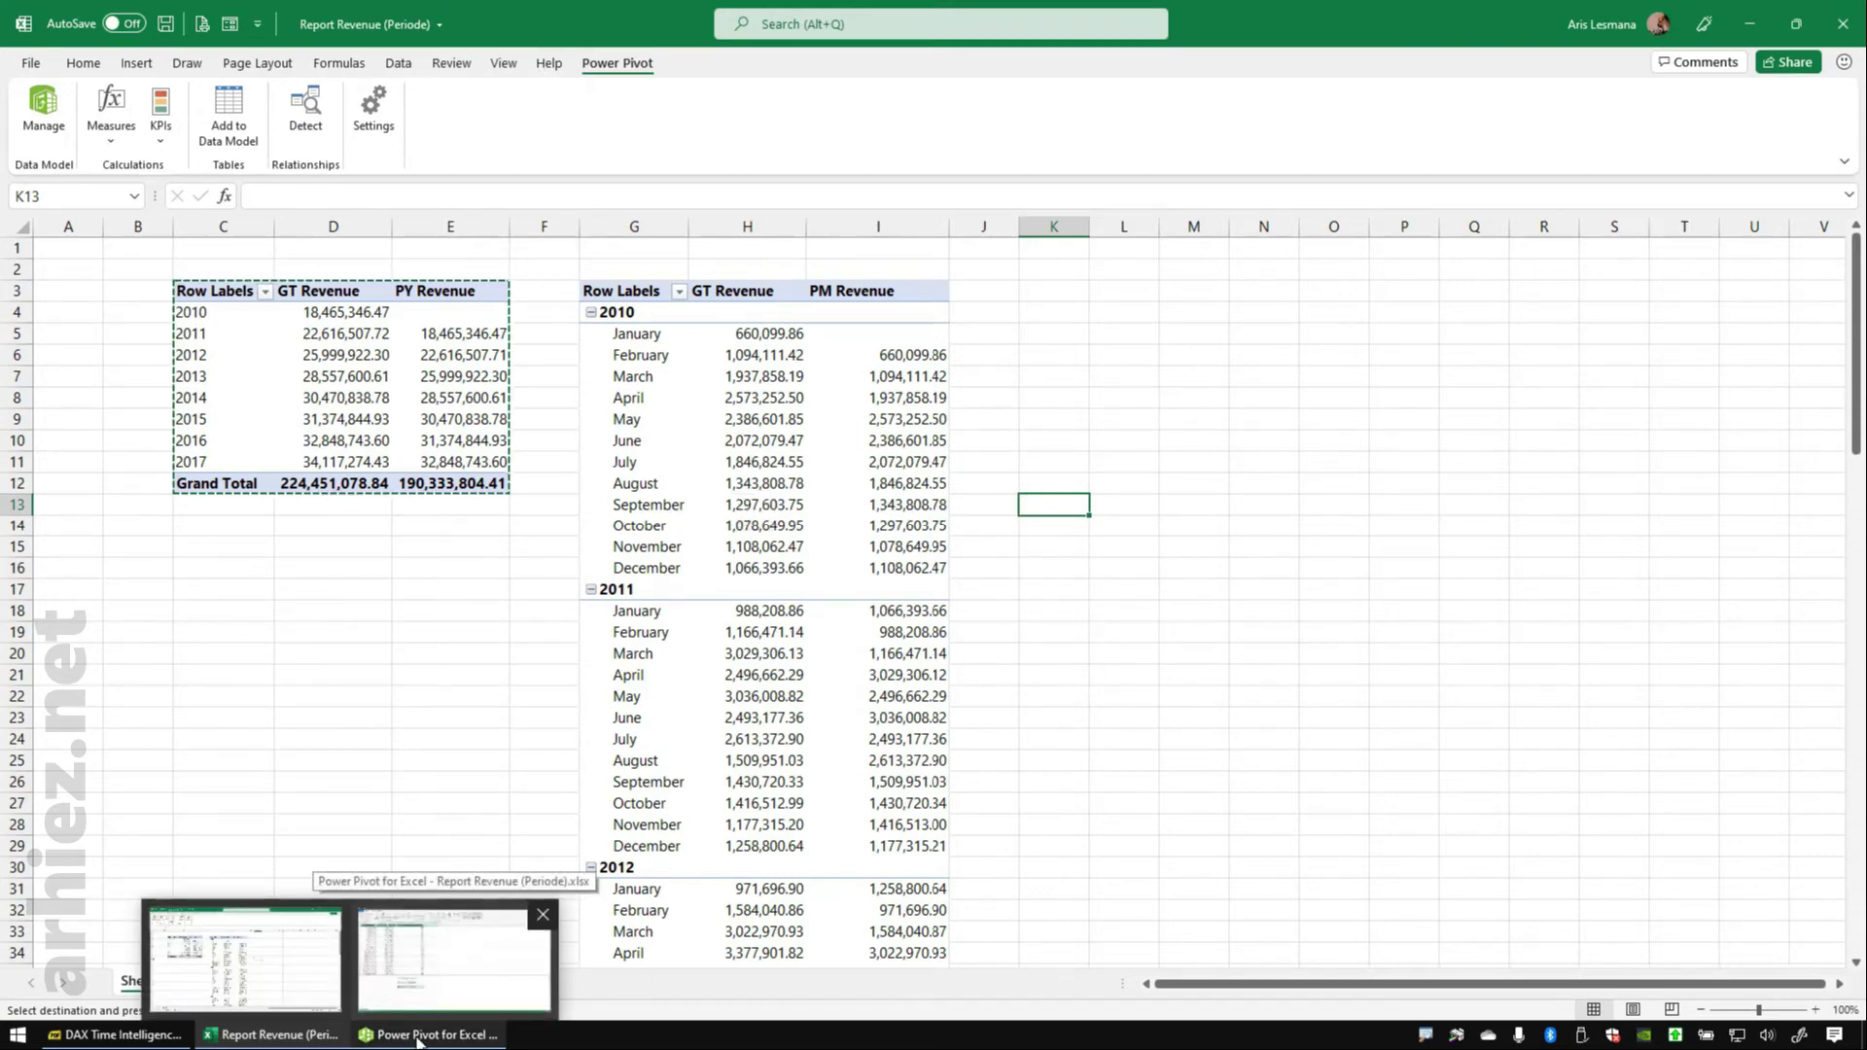
- Switch to Power Pivot and start a PM(-3) Revenue measure with CALCULATE in the empty Revenue calculation cell below PM Revenue
left_click(419, 1037)
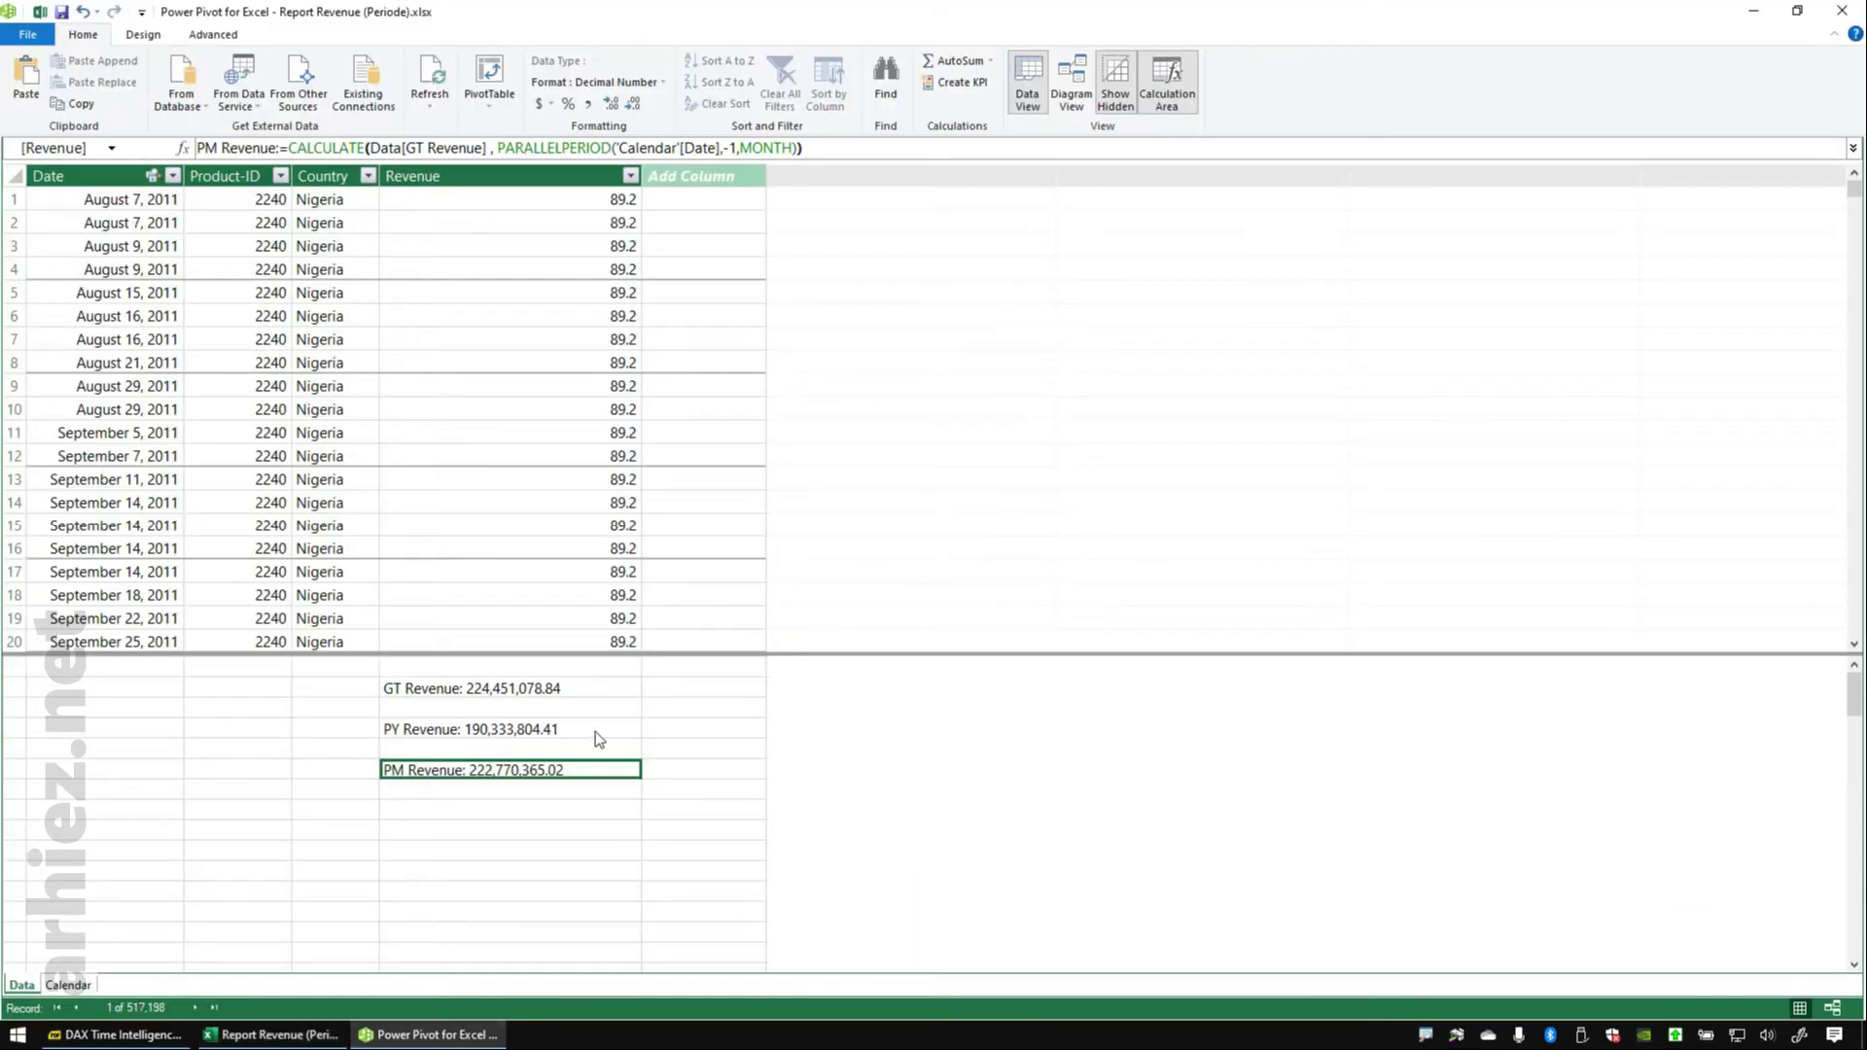
left_click(446, 812)
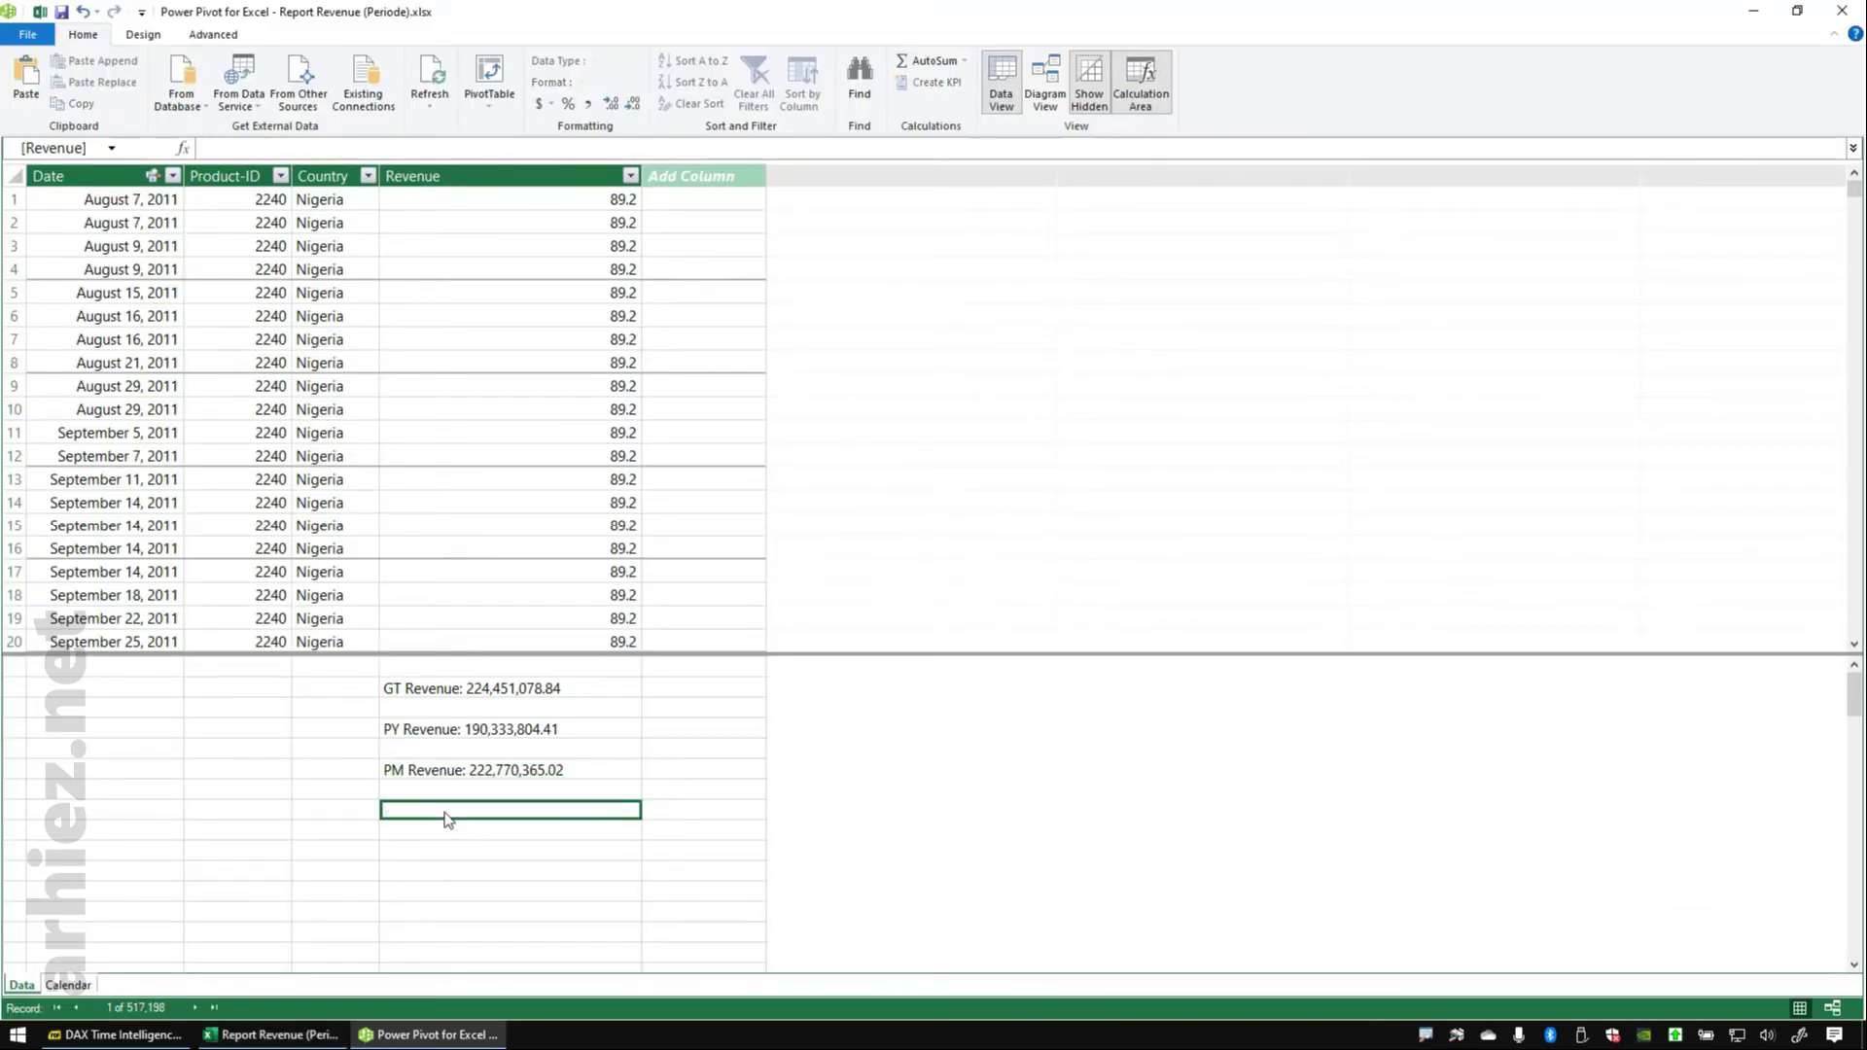
left_click(297, 150)
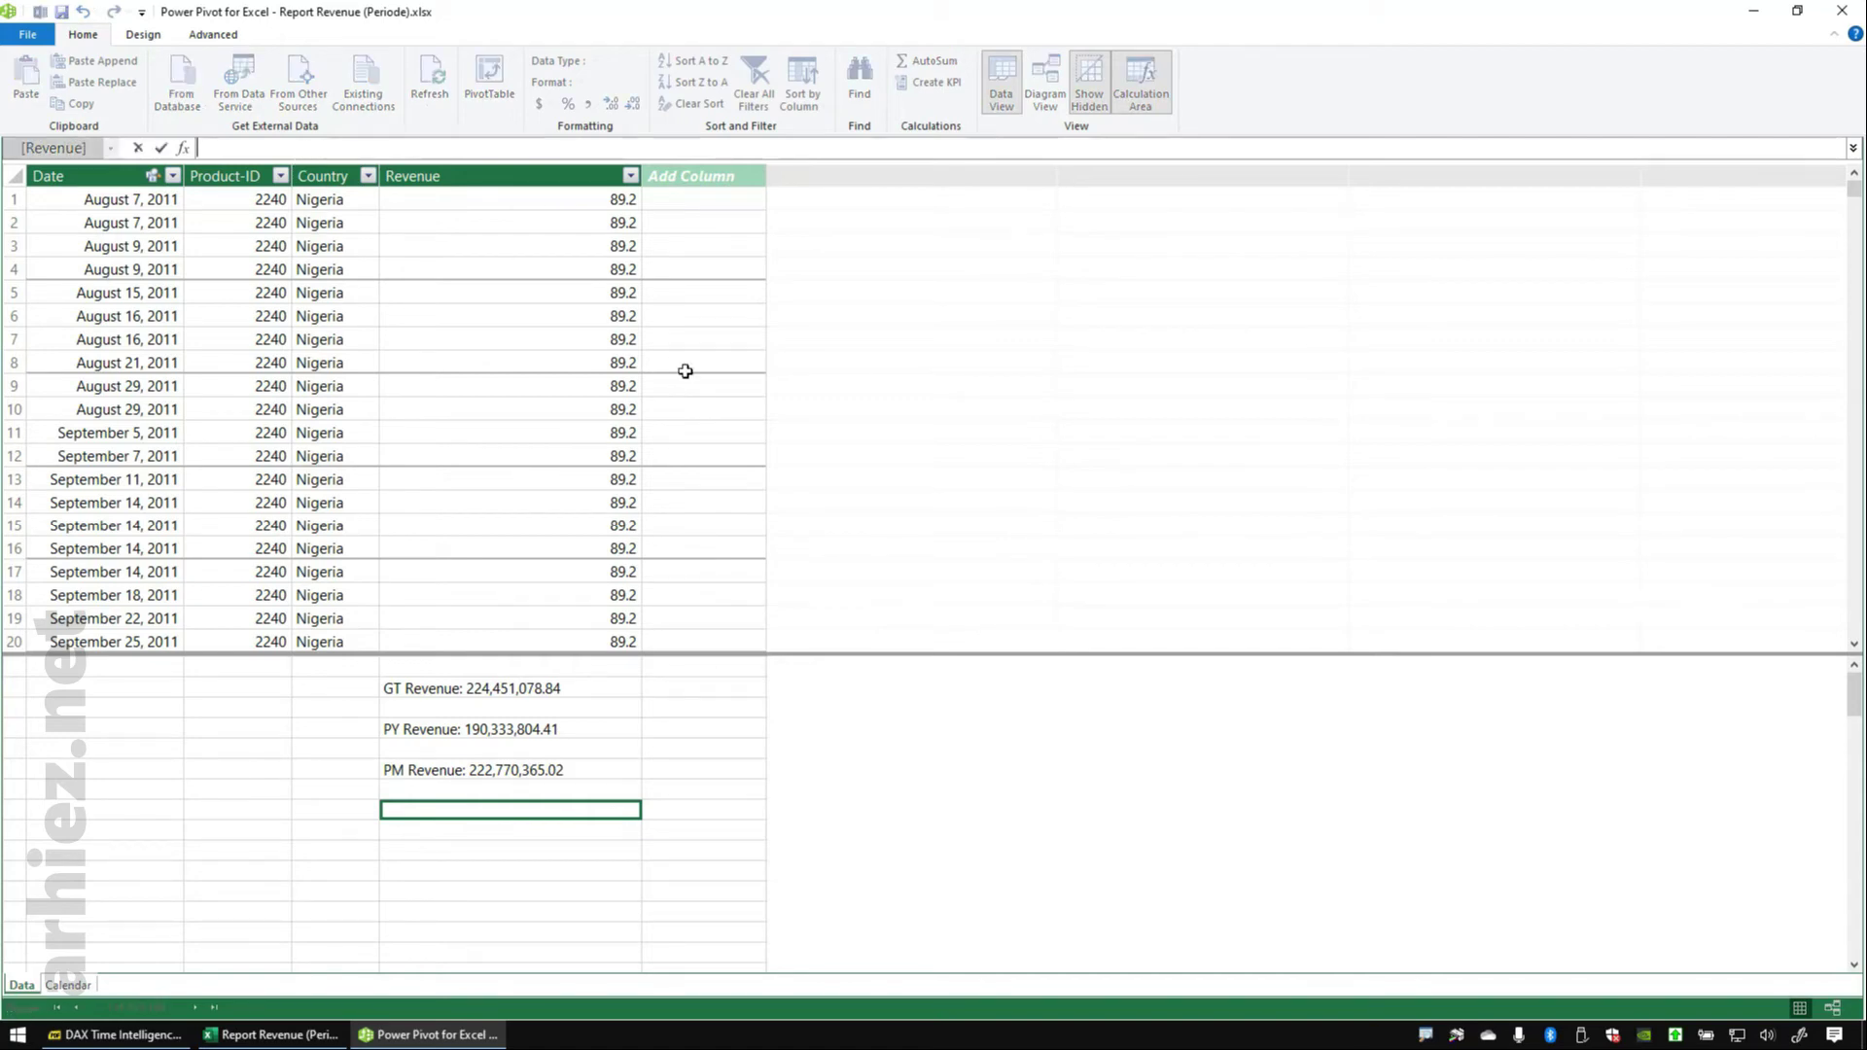
type("PM(-3) Revenue:=CALCULA")
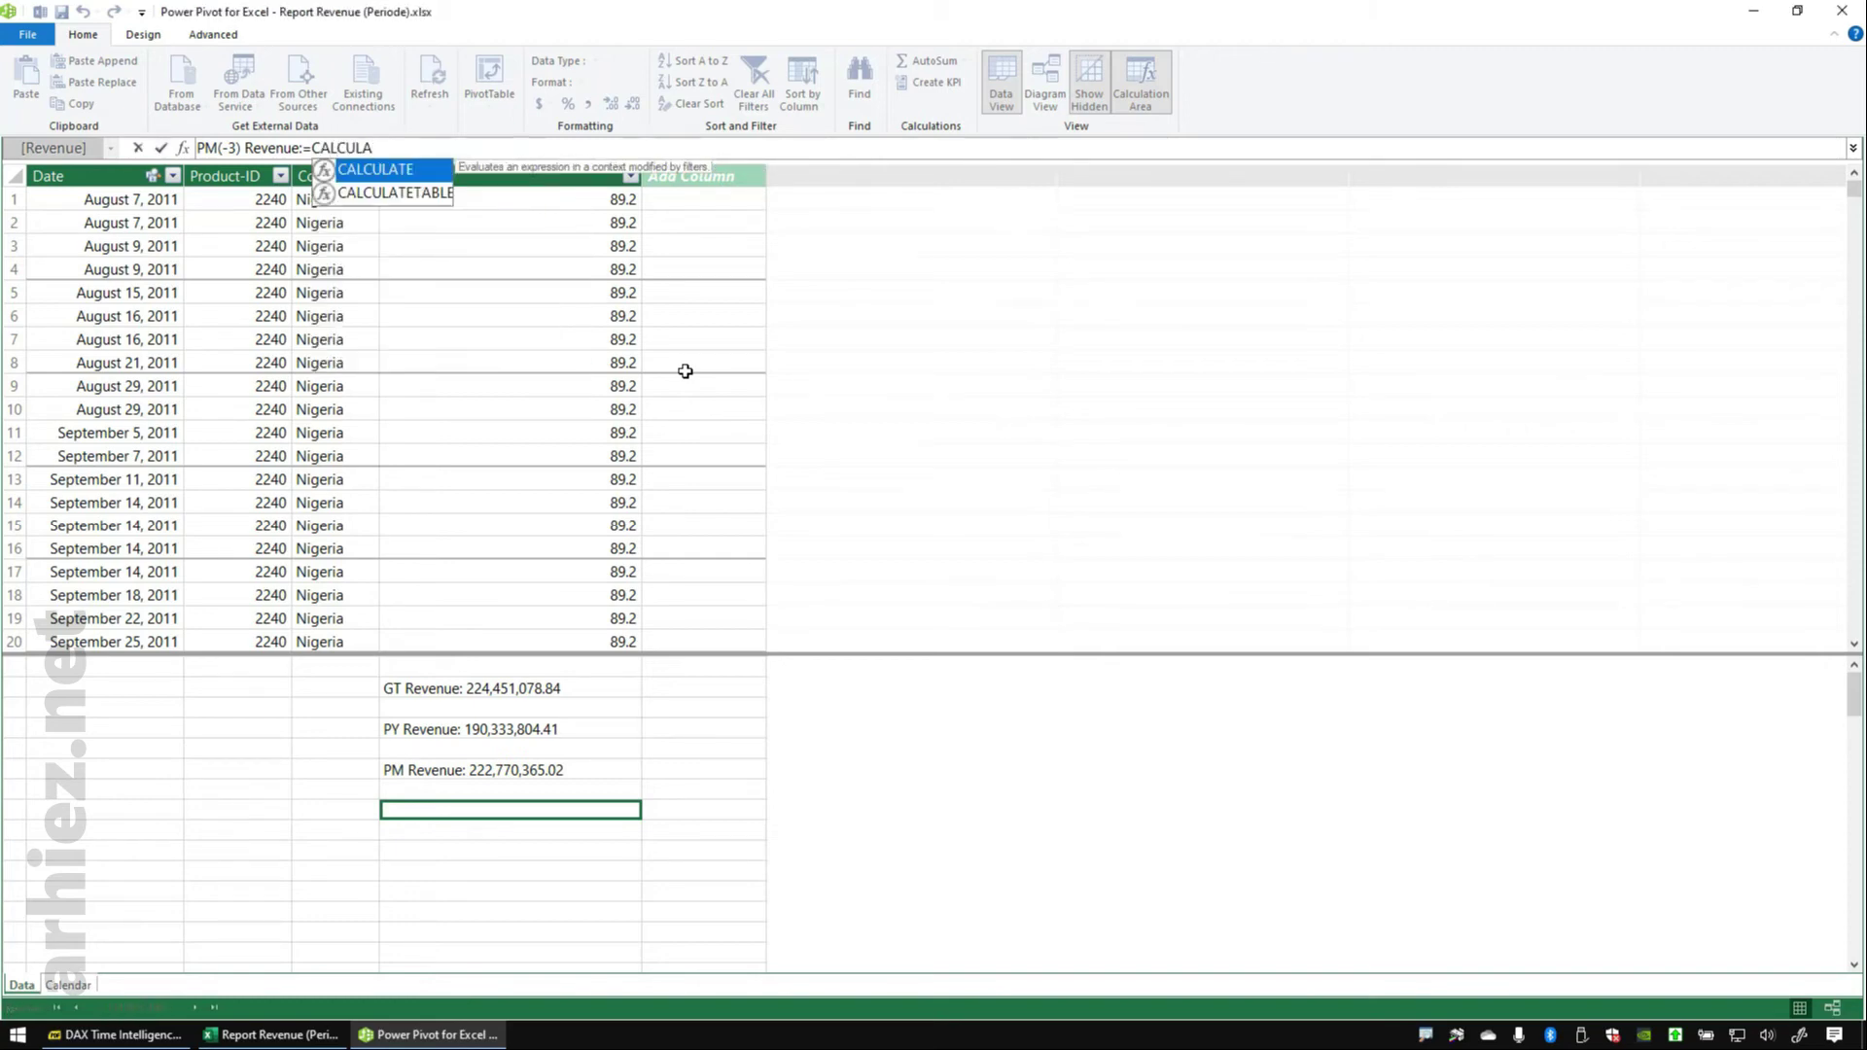
key("Tab")
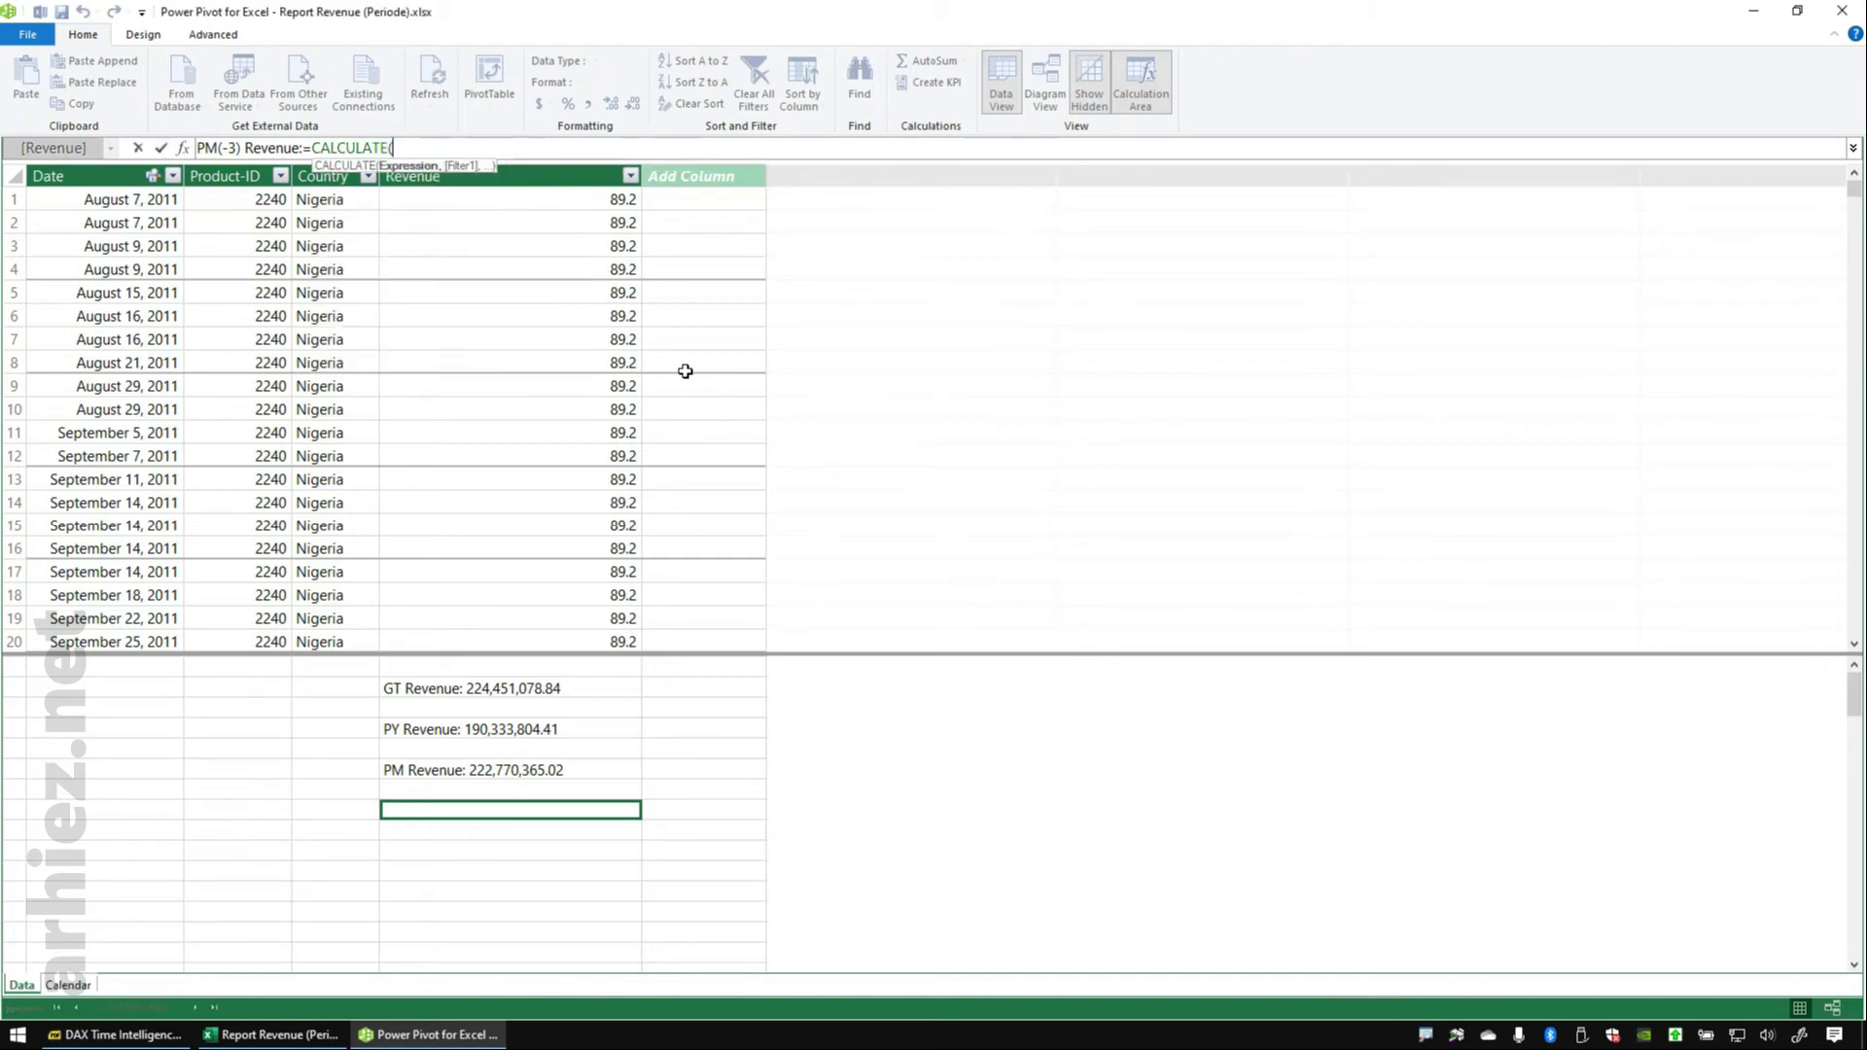
- Use Data[GT Revenue] as the CALCULATE expression and continue to the filter argument
type("Data")
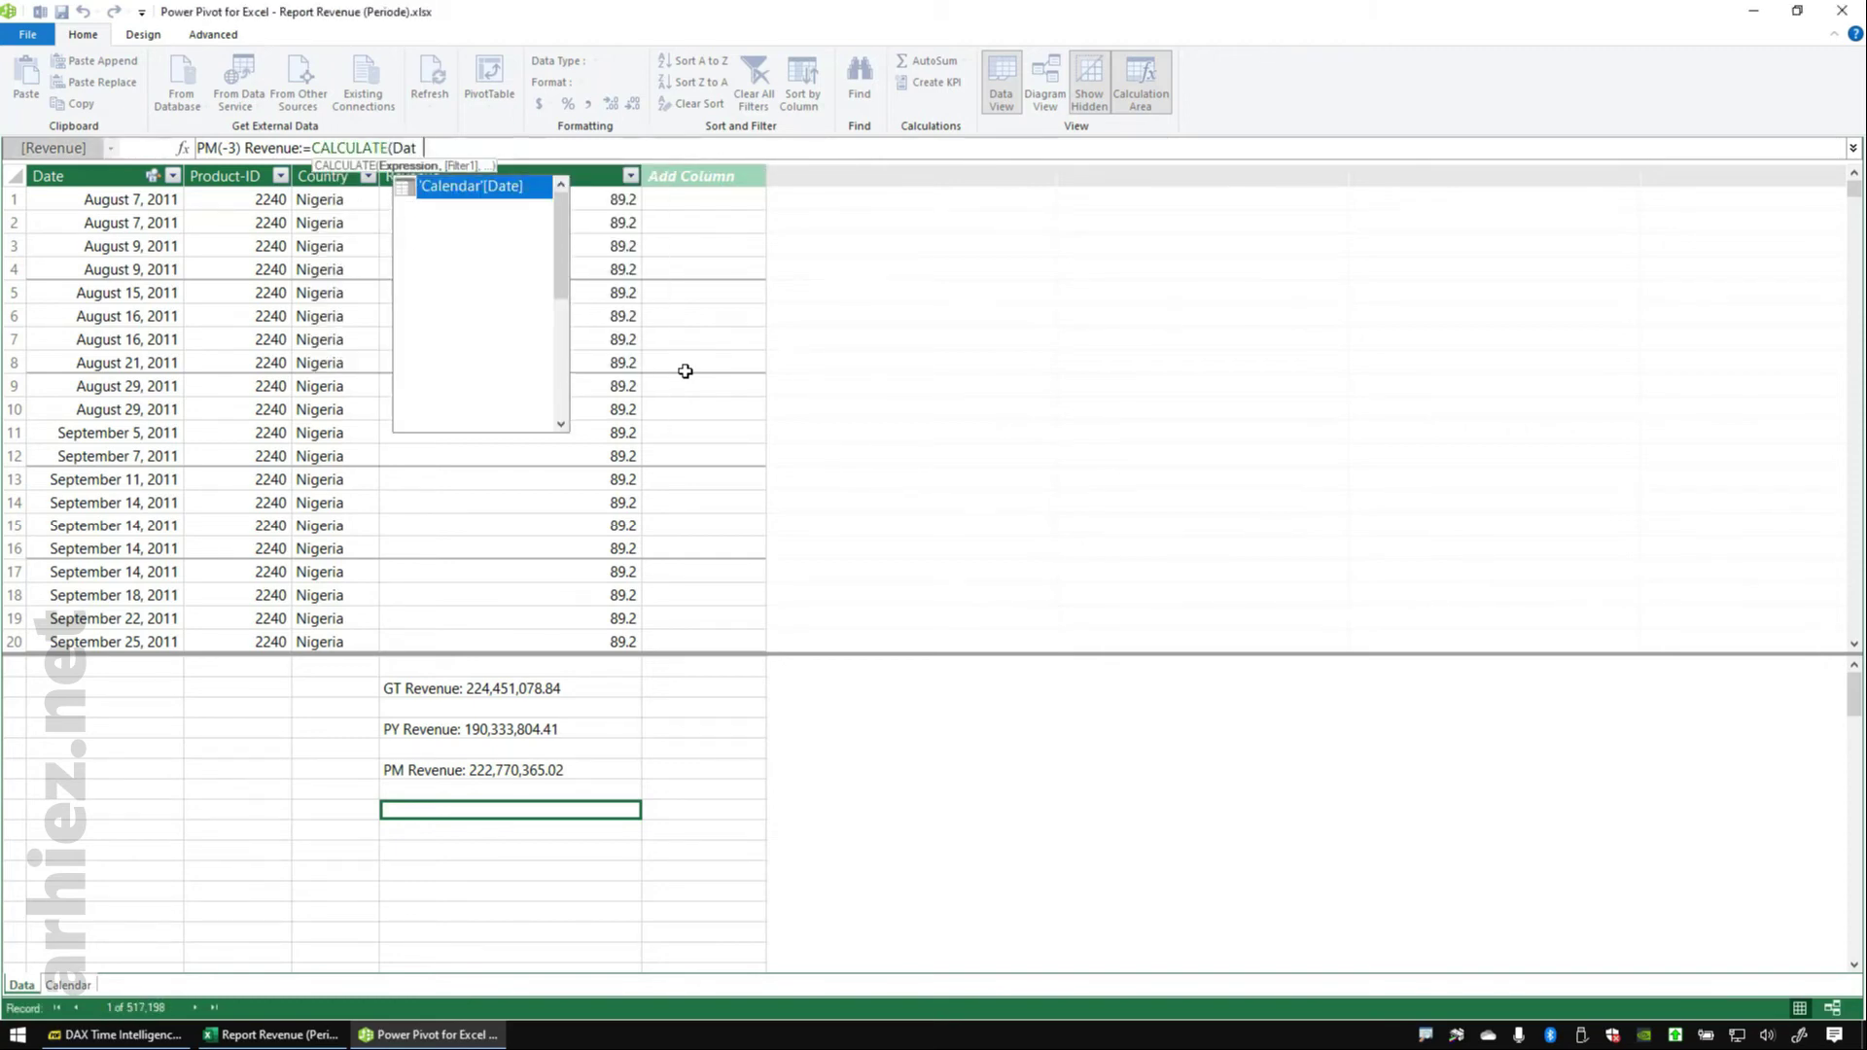
key("Down")
key("Down")
key("Down")
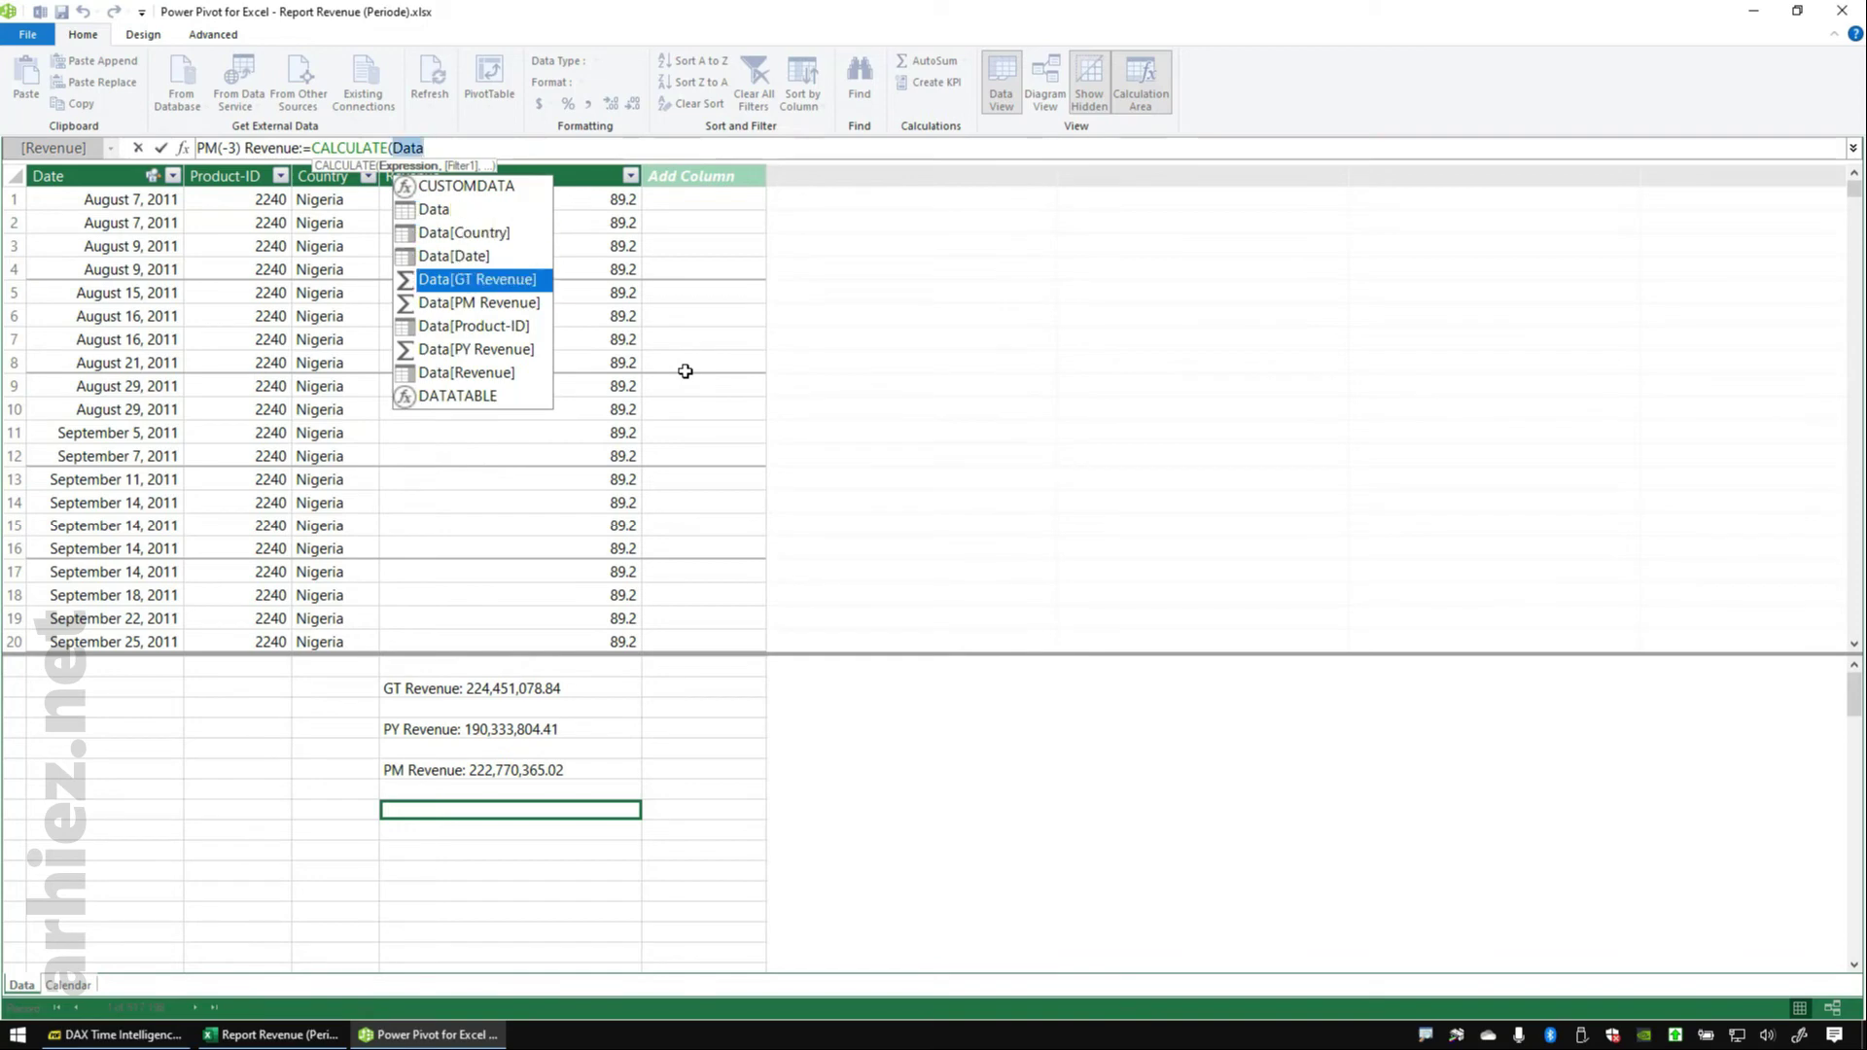
key("Tab")
type(", ")
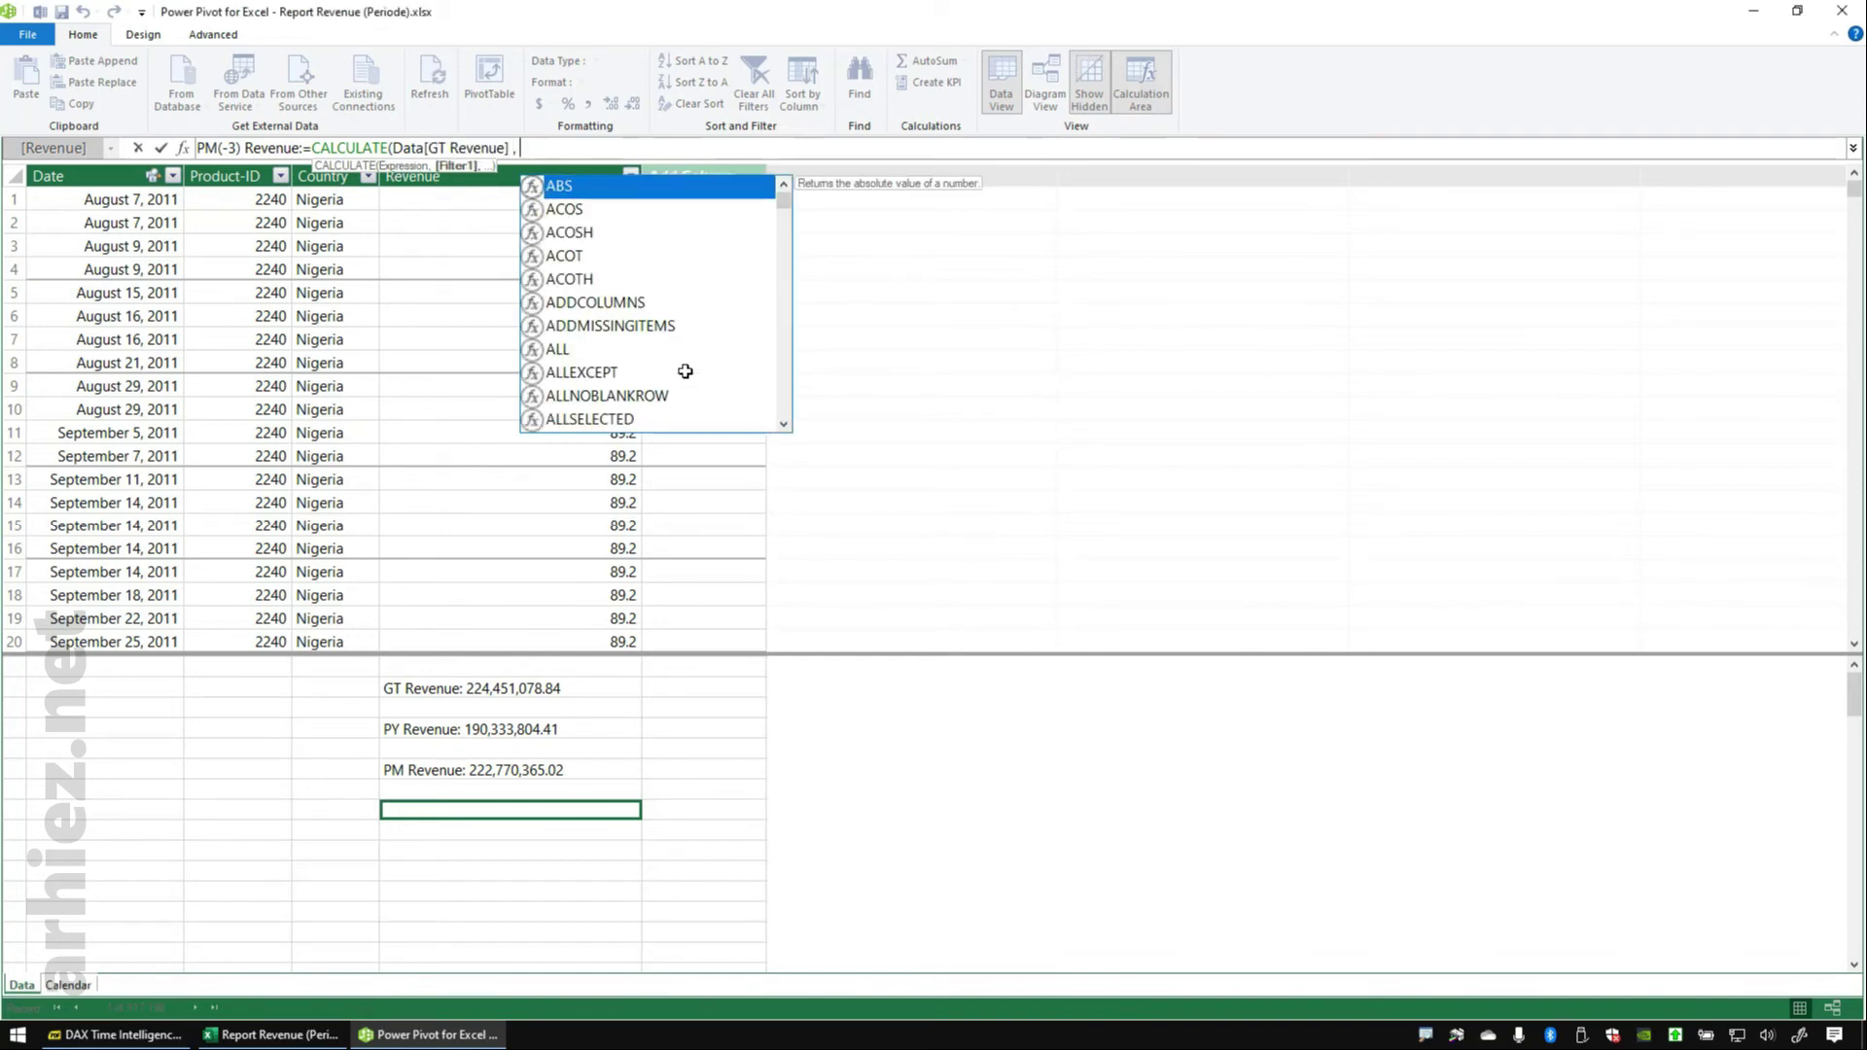
- Add PARALLELPERIOD as the CALCULATE filter with 'Calendar'[Date] as its dates argument
type("PARA")
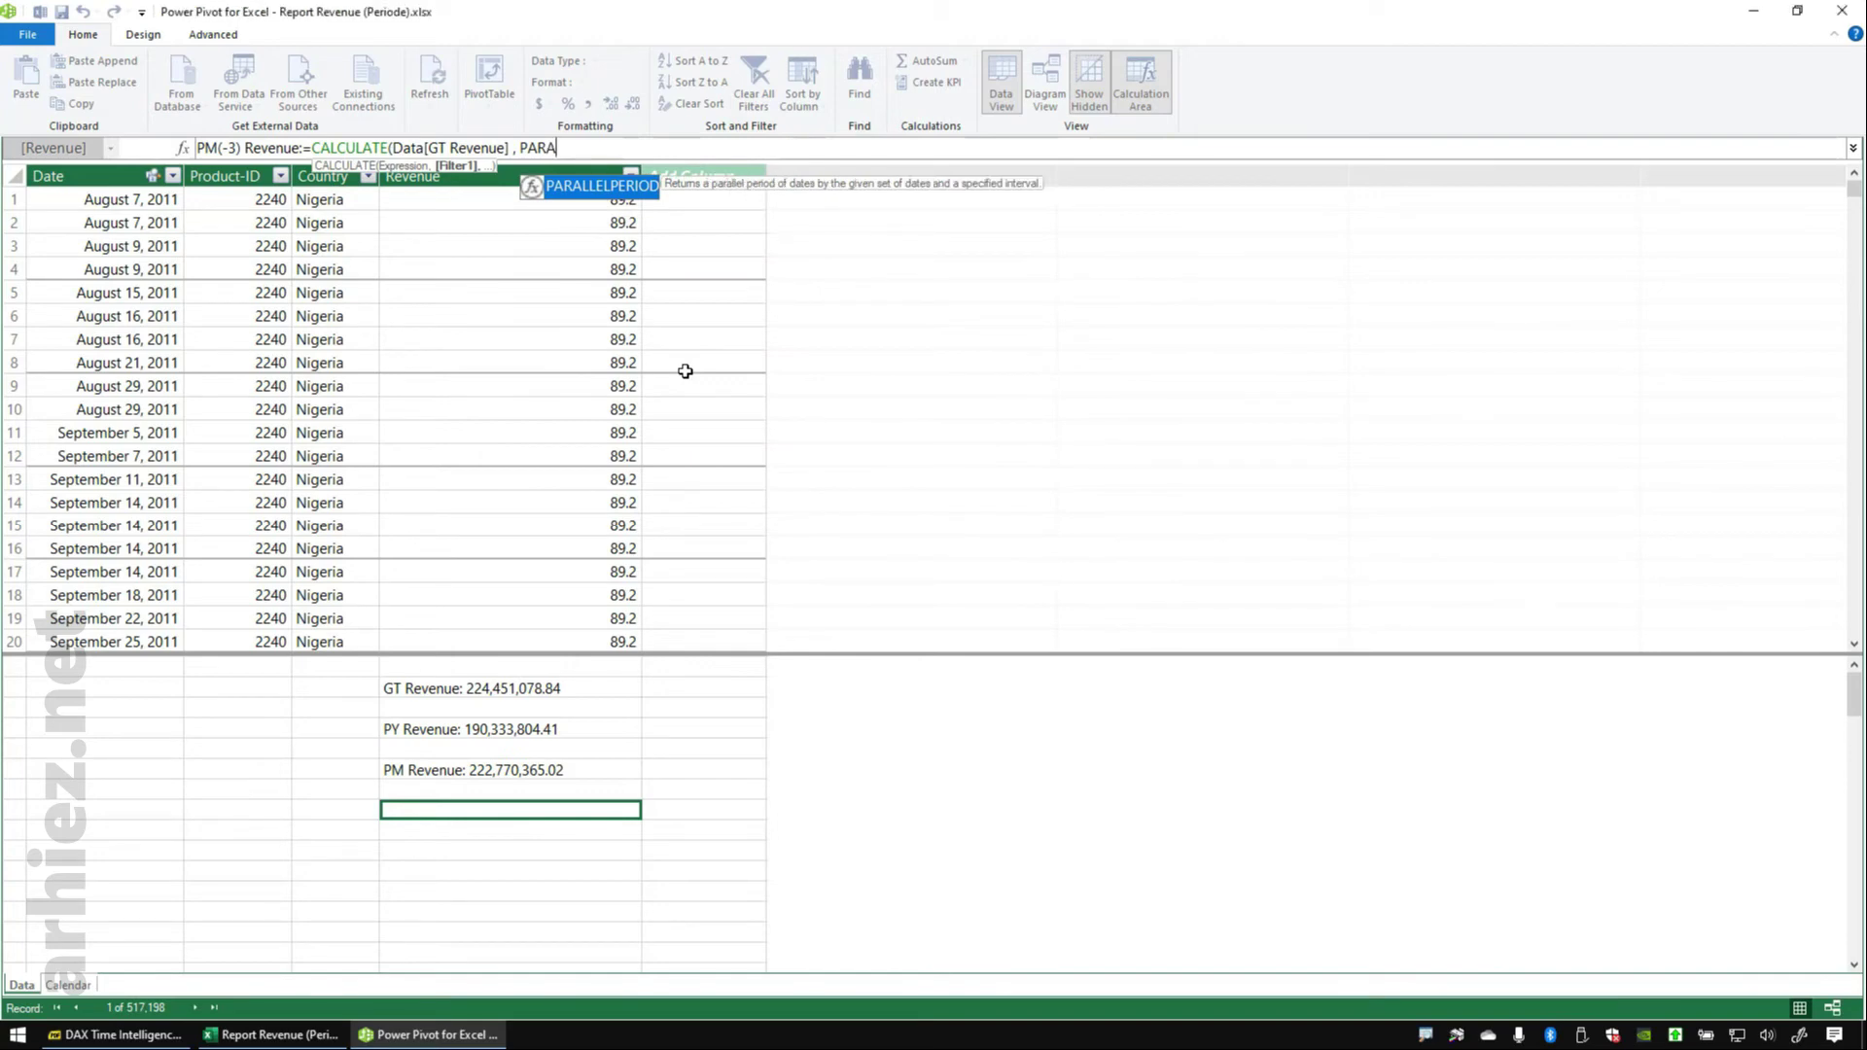
key("Tab")
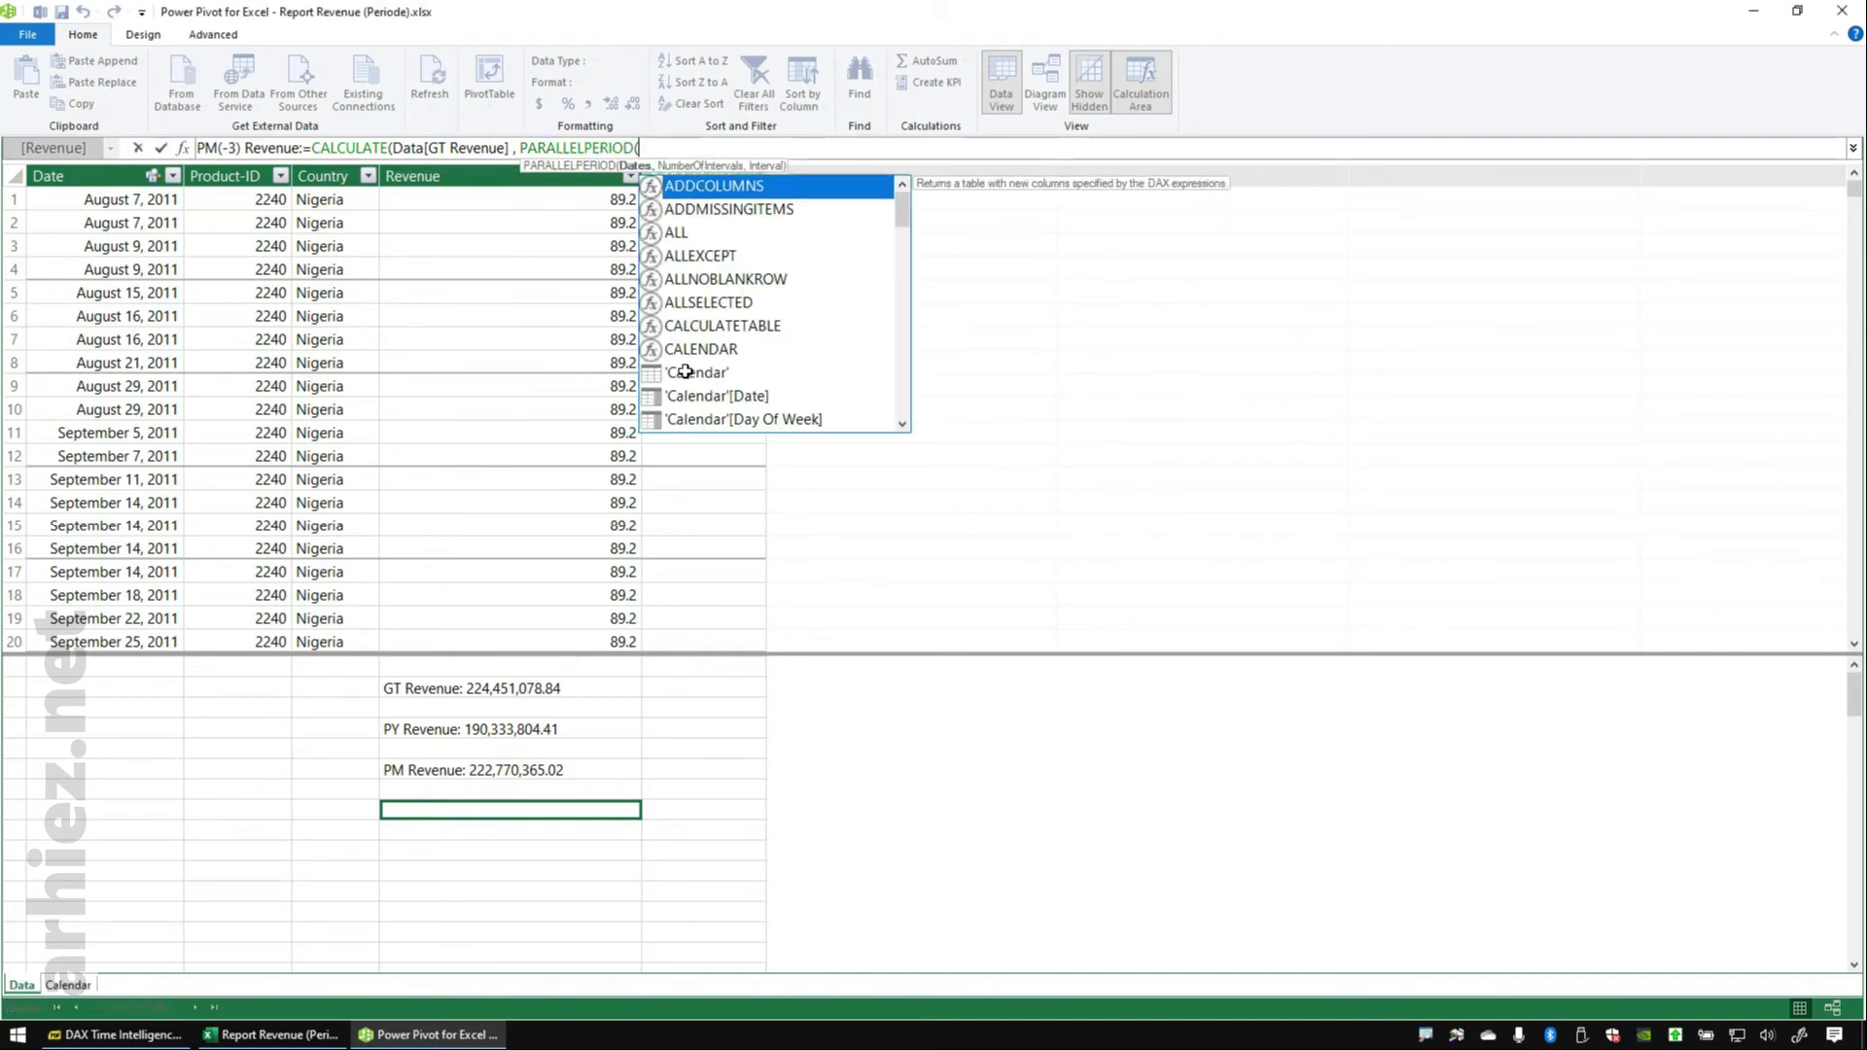
type("CALENDA")
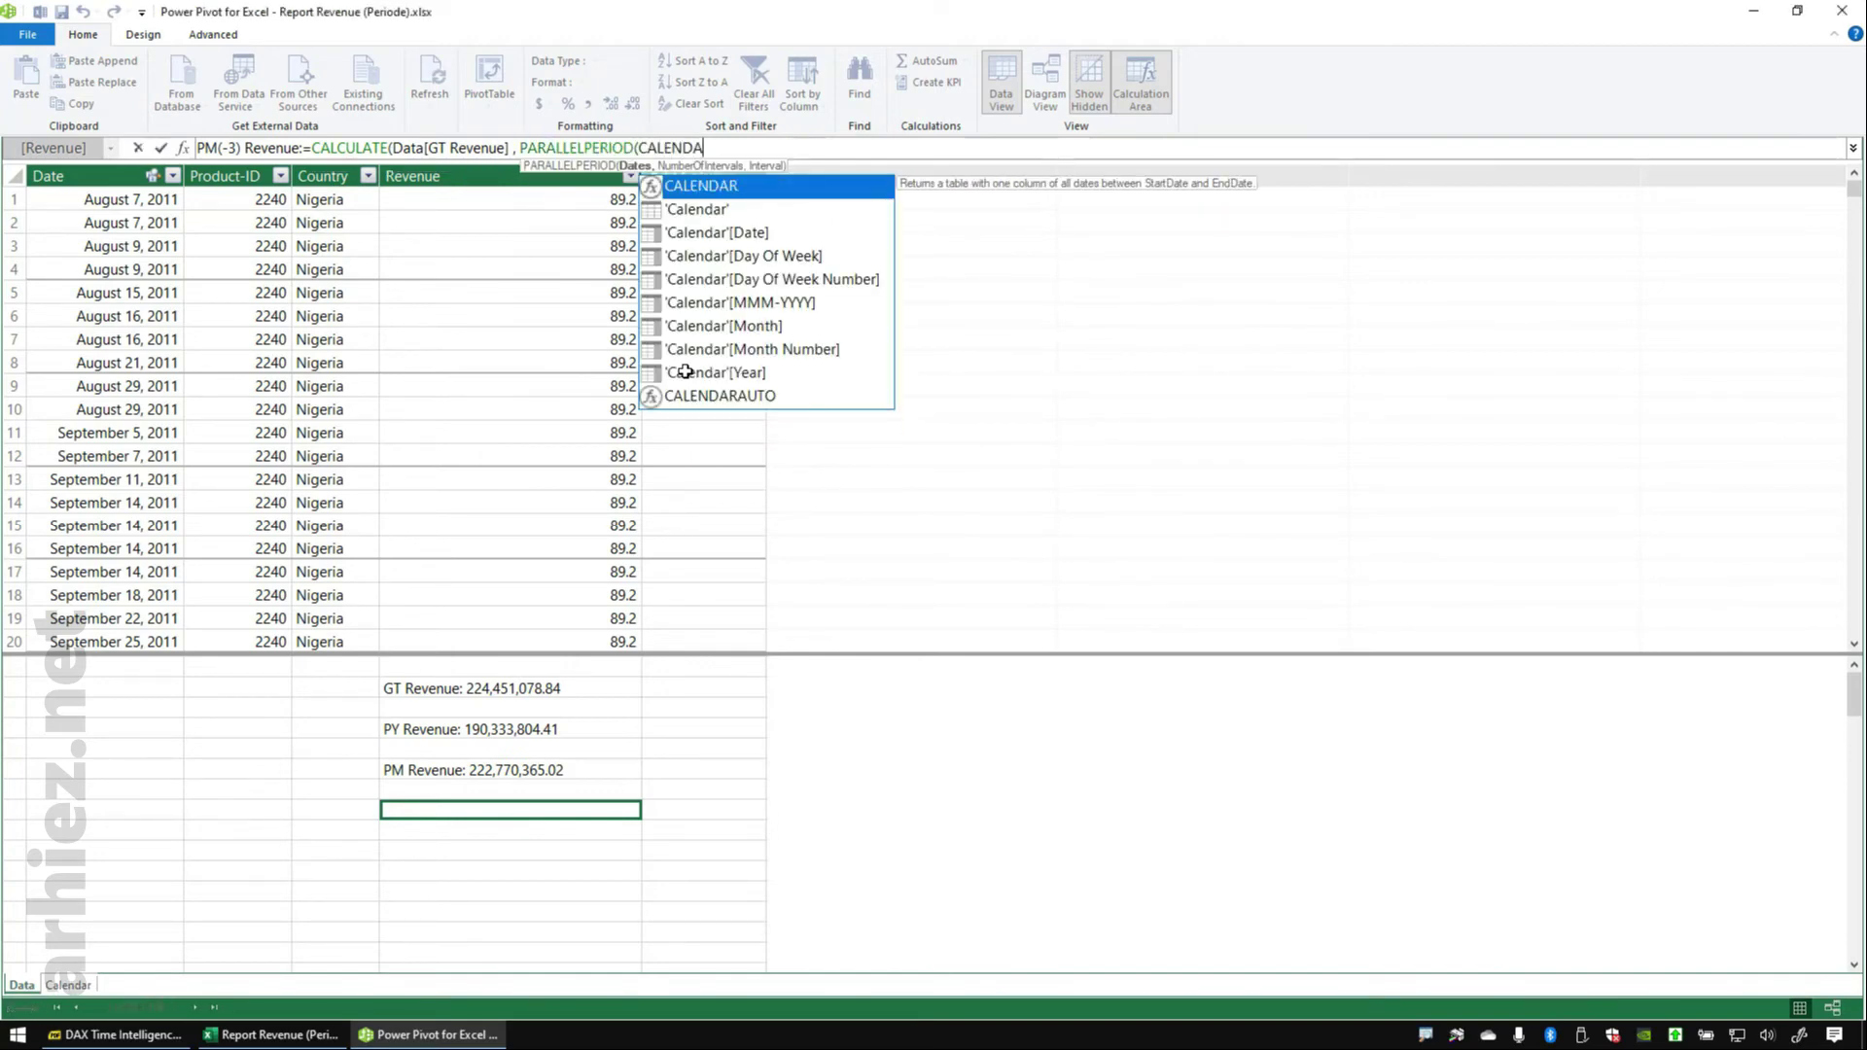
key("Down")
key("Down")
key("Tab")
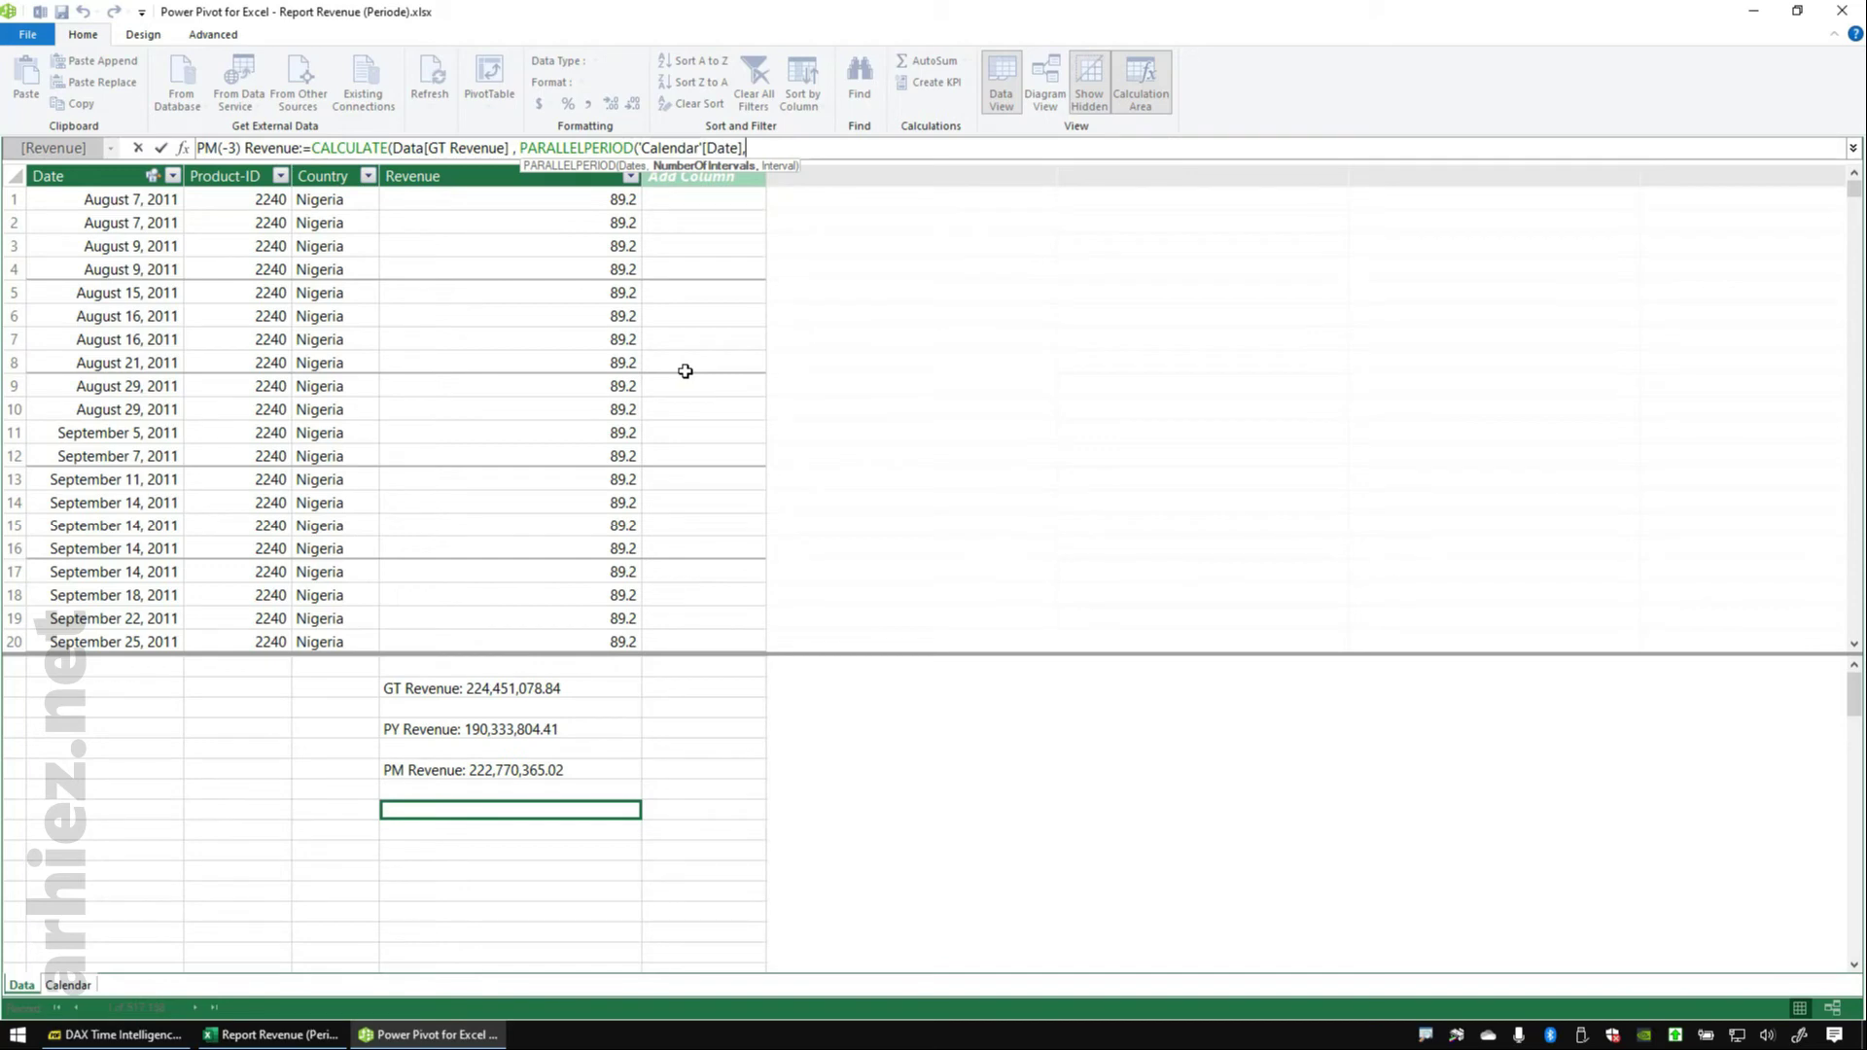
- Complete PARALLELPERIOD with -3 as the number of intervals and MONTH as the interval, and close the function
type("-3")
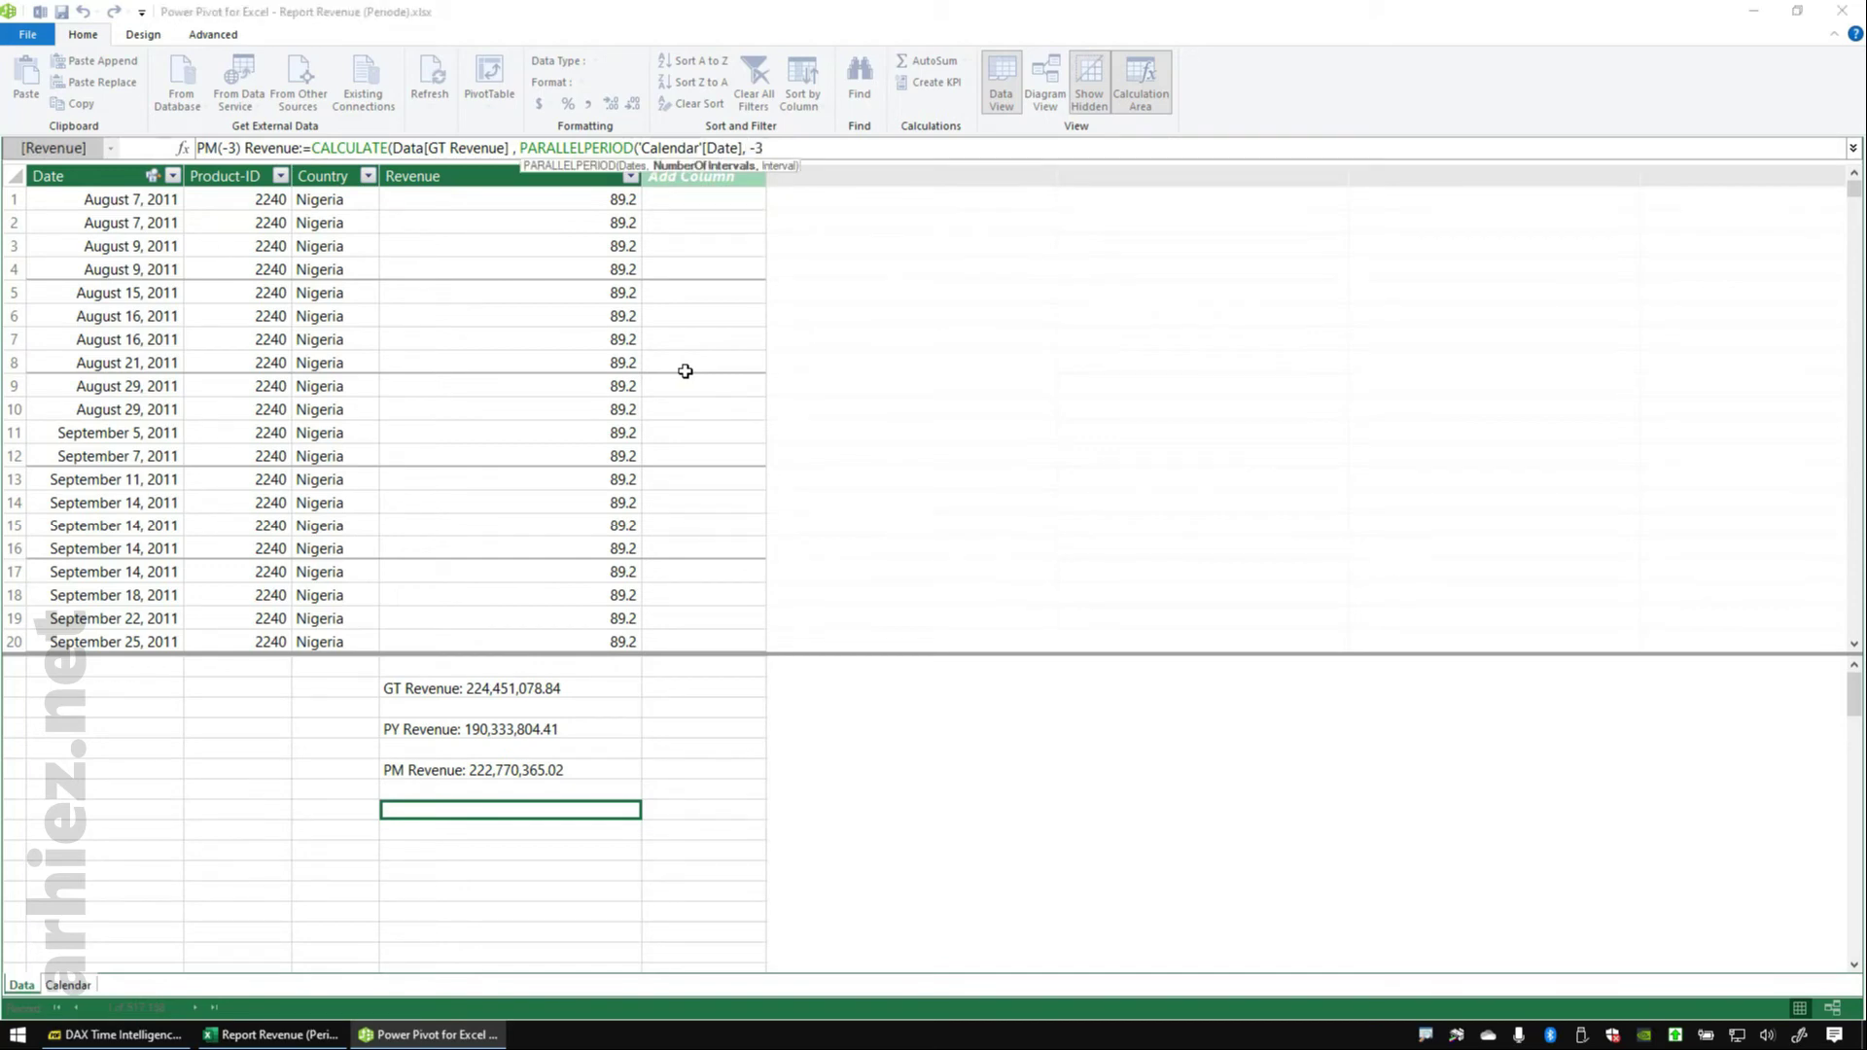
type(" , ")
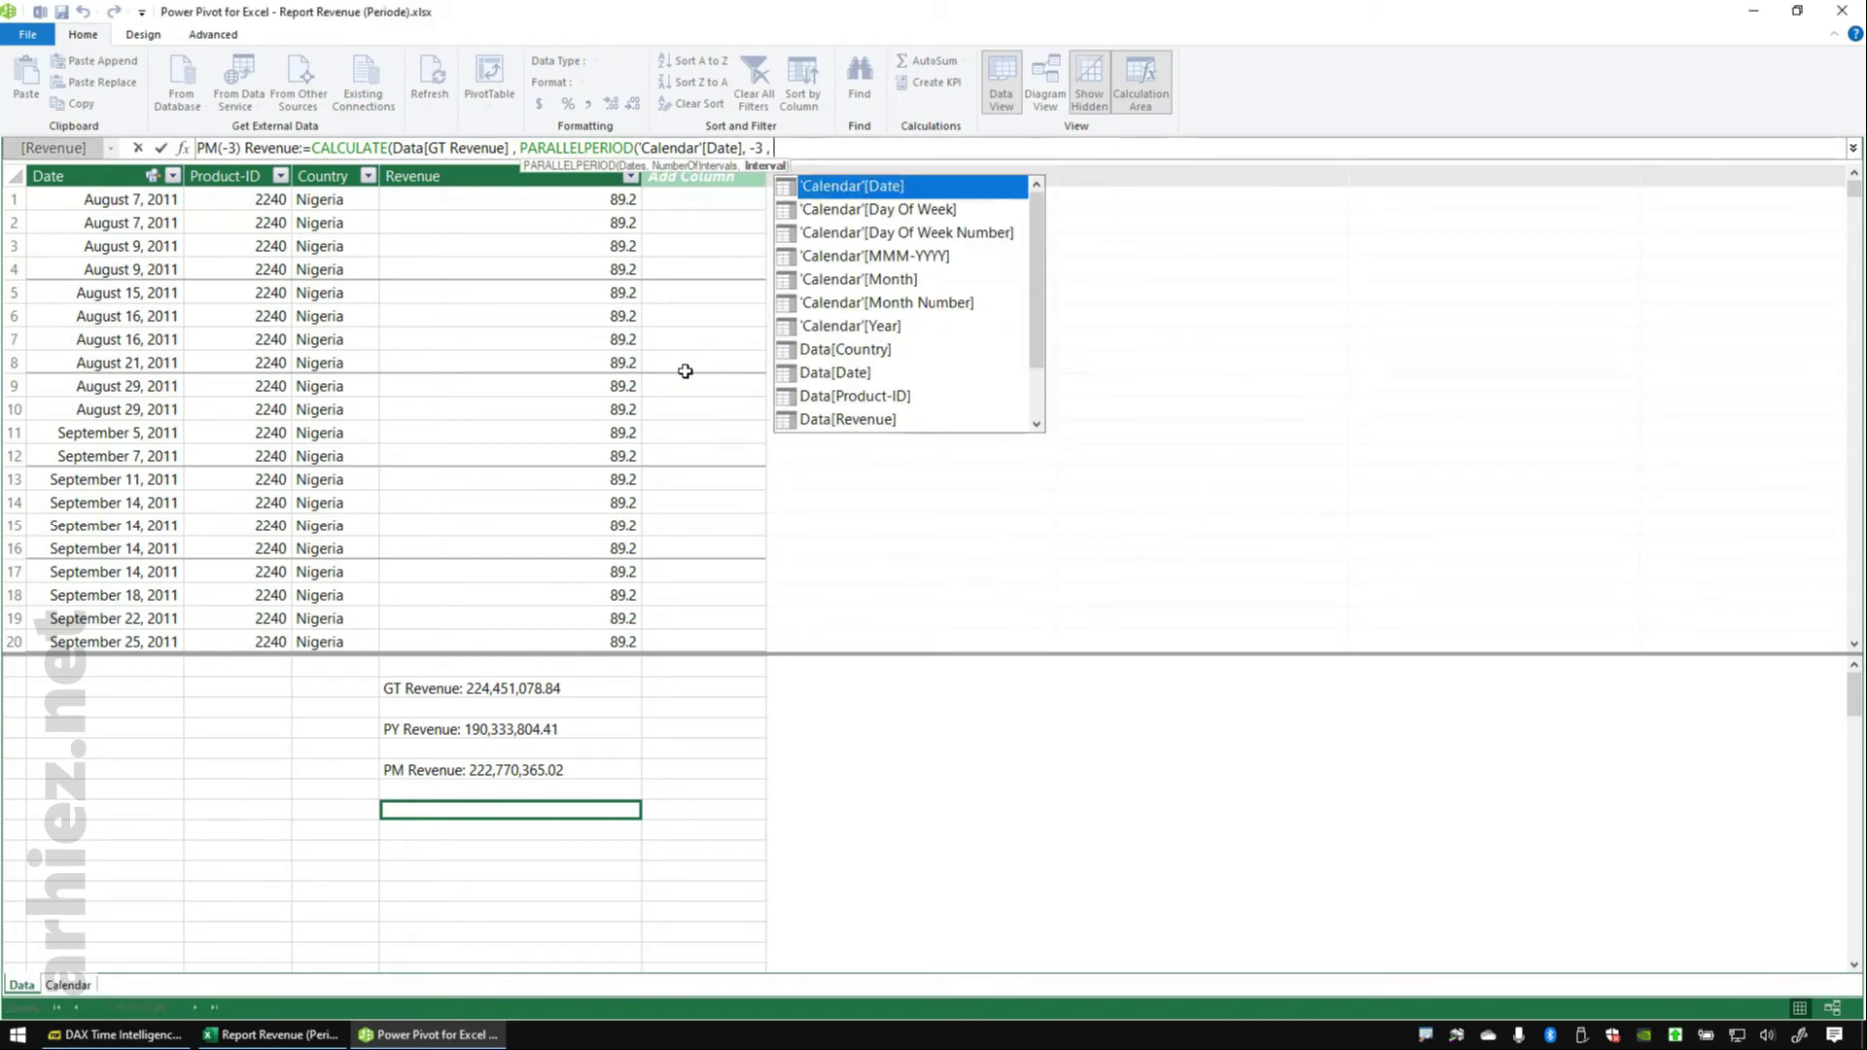
type("MONTH")
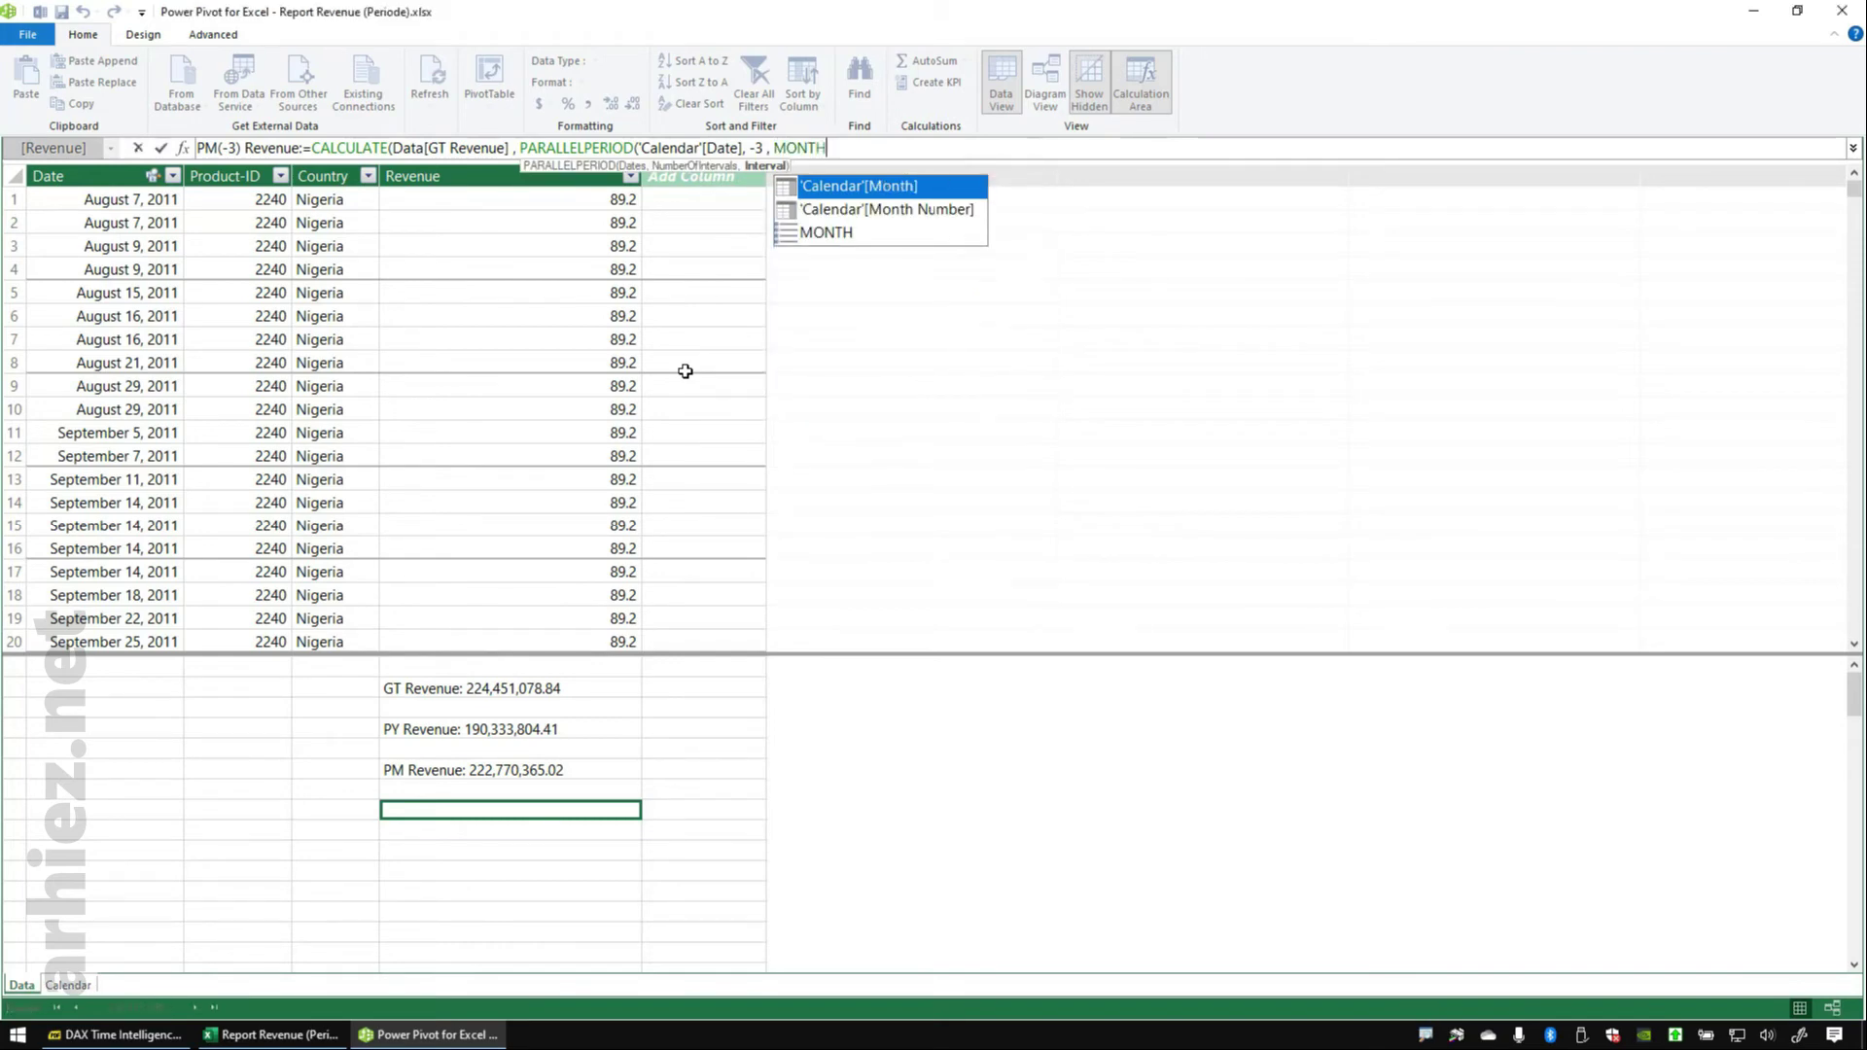
key("Down")
key("Escape")
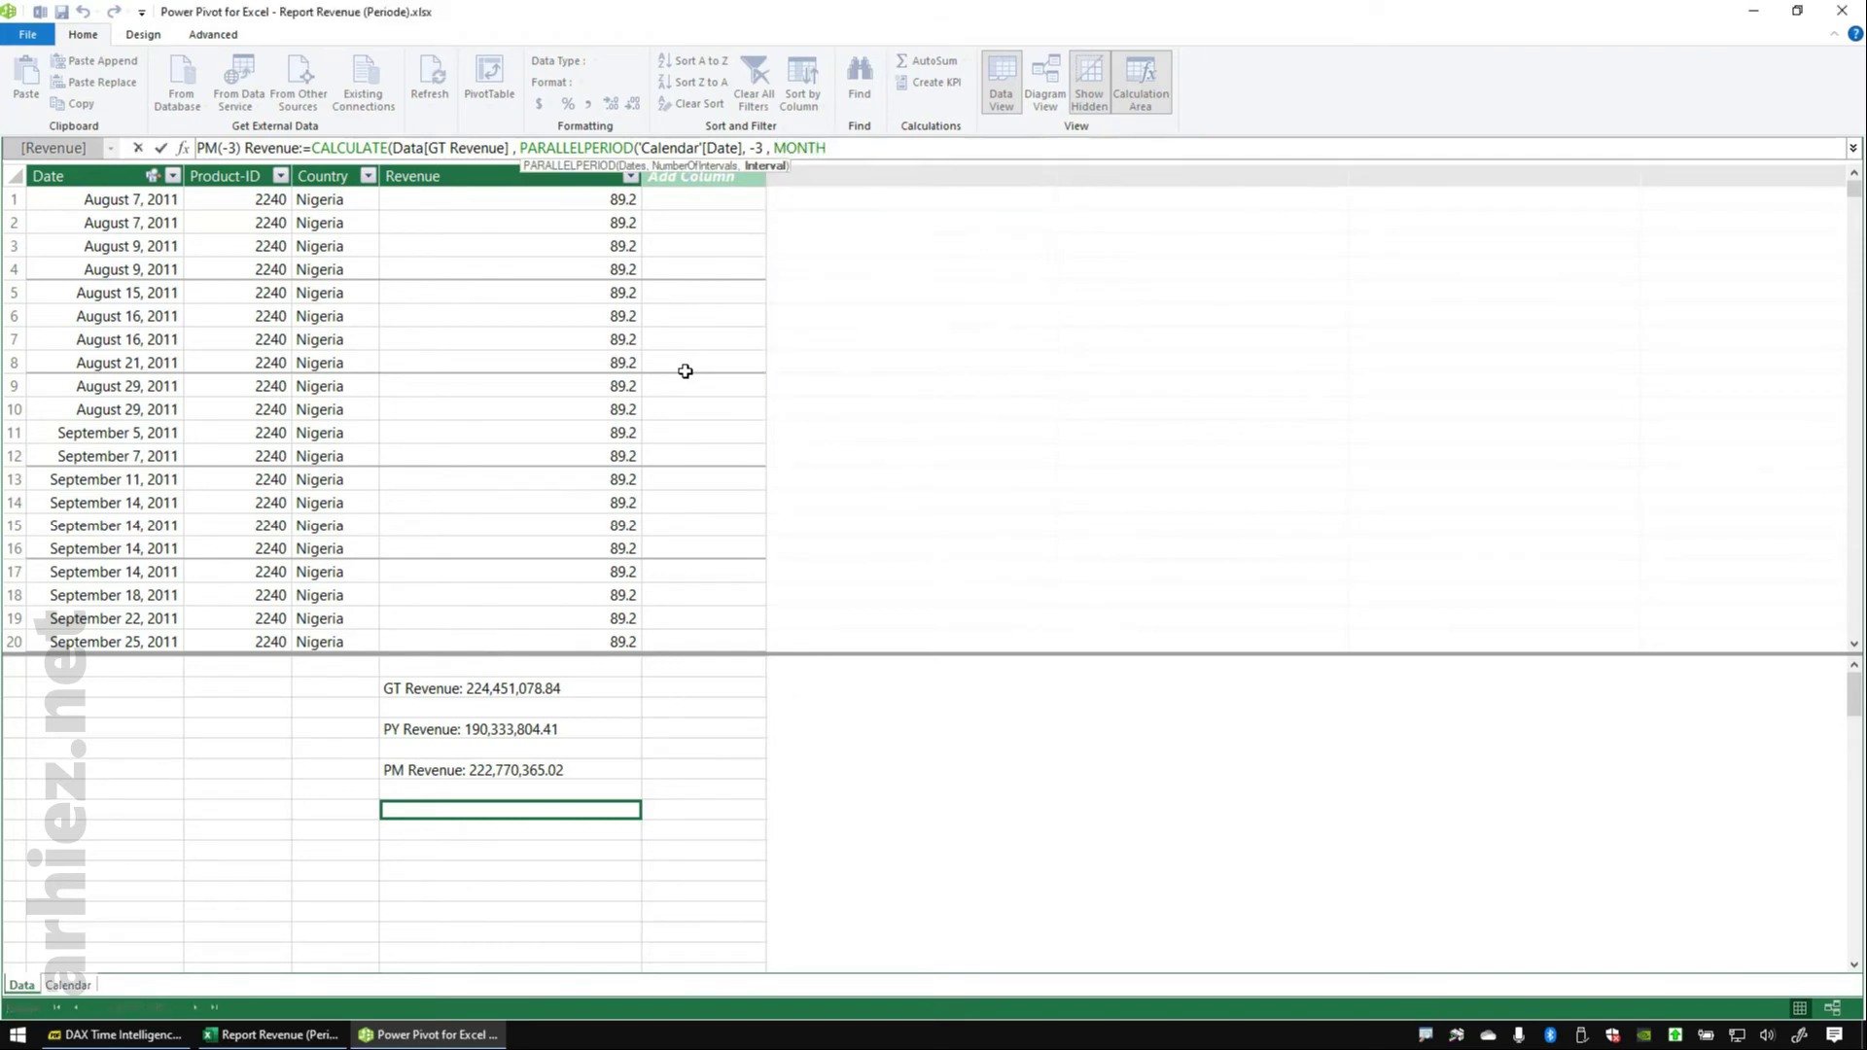
type(")")
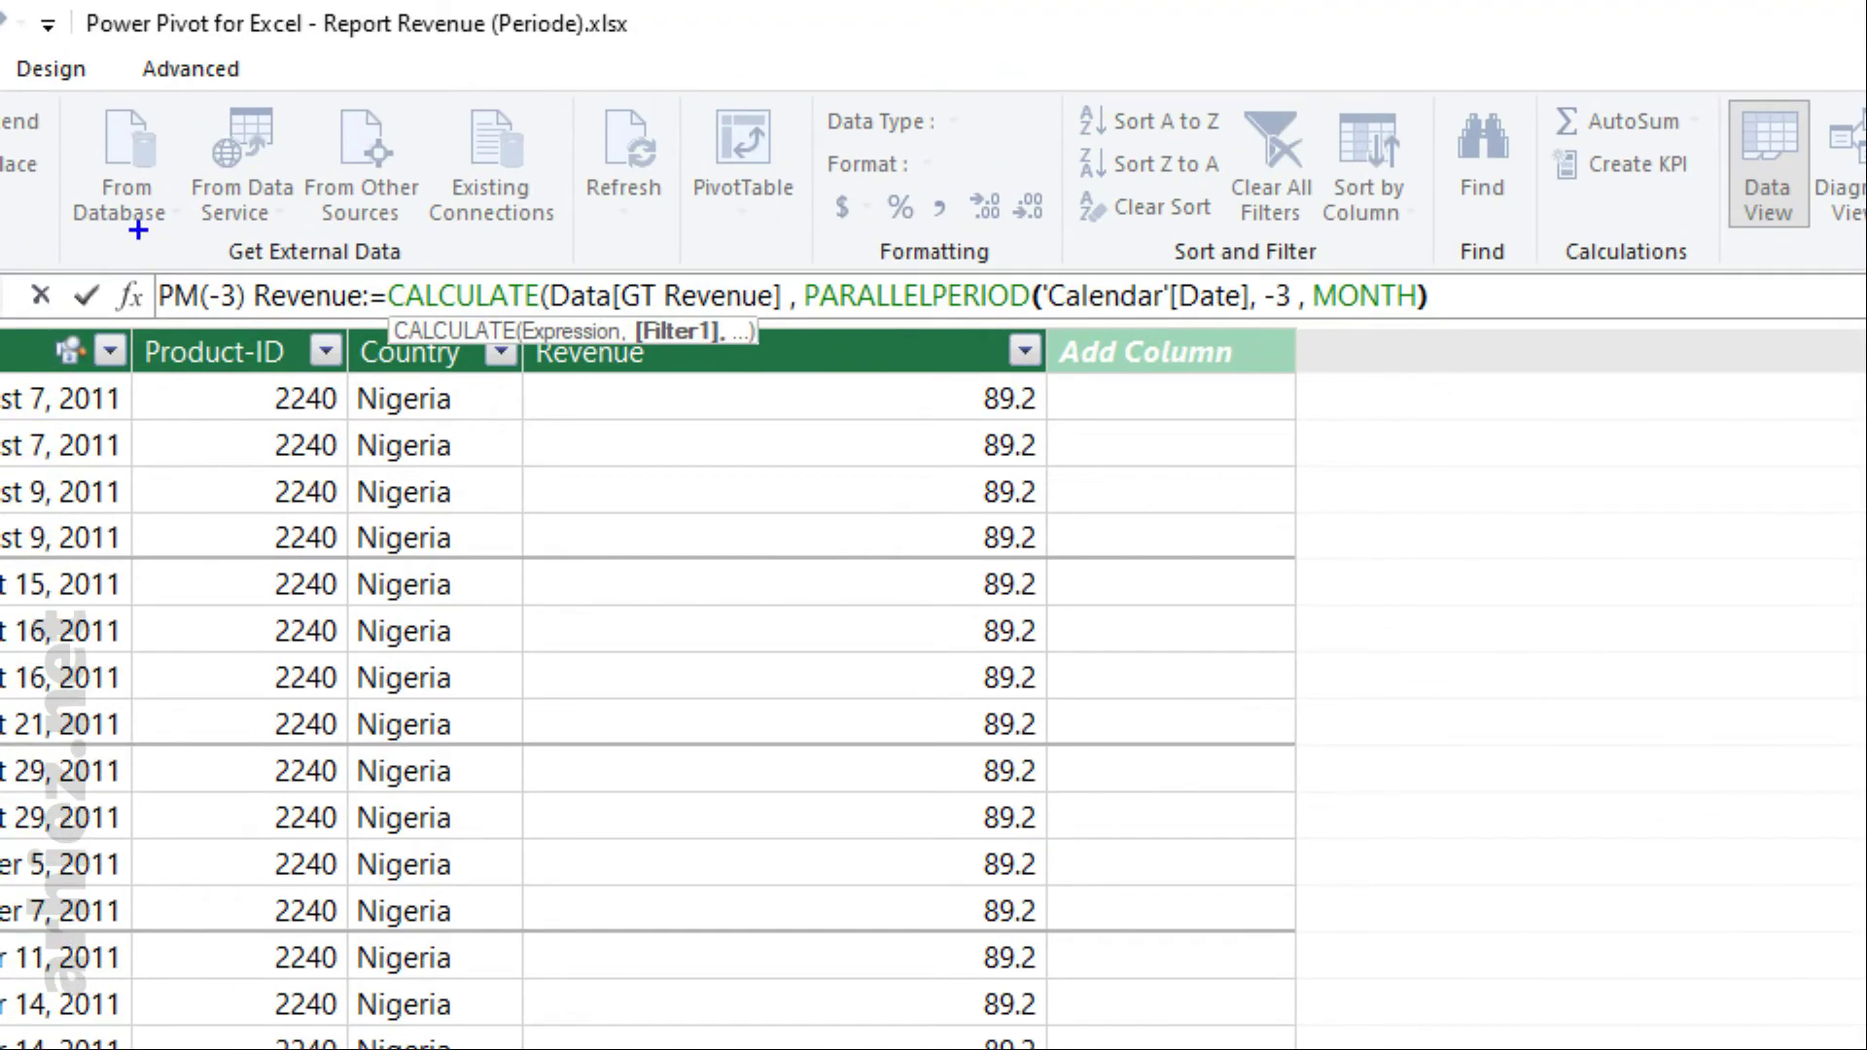
- Close the CALCULATE formula, commit the PM(-3) Revenue measure, and format its result with a thousands separator
mouse_move(95, 208)
left_mouse_down()
mouse_move(450, 312)
mouse_move(1595, 432)
left_mouse_up()
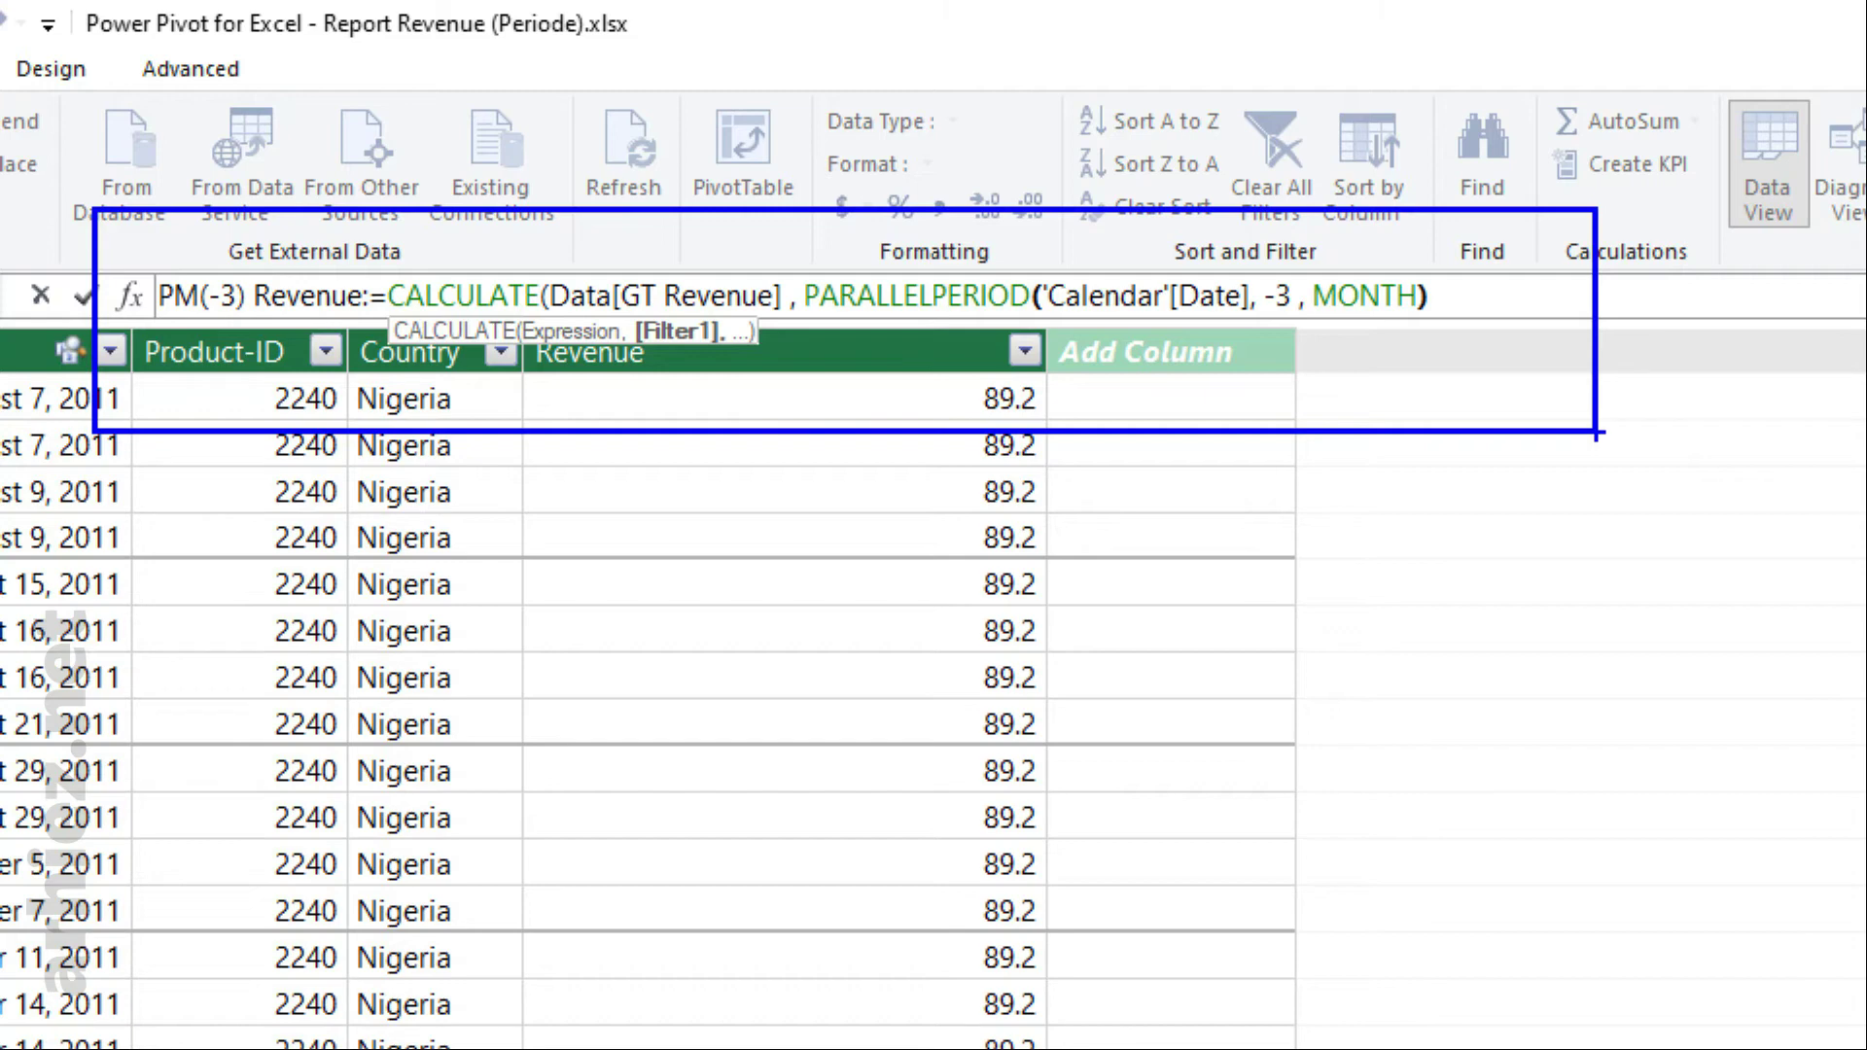
mouse_move(1449, 245)
left_mouse_down()
mouse_move(1229, 291)
mouse_move(1455, 254)
left_mouse_up()
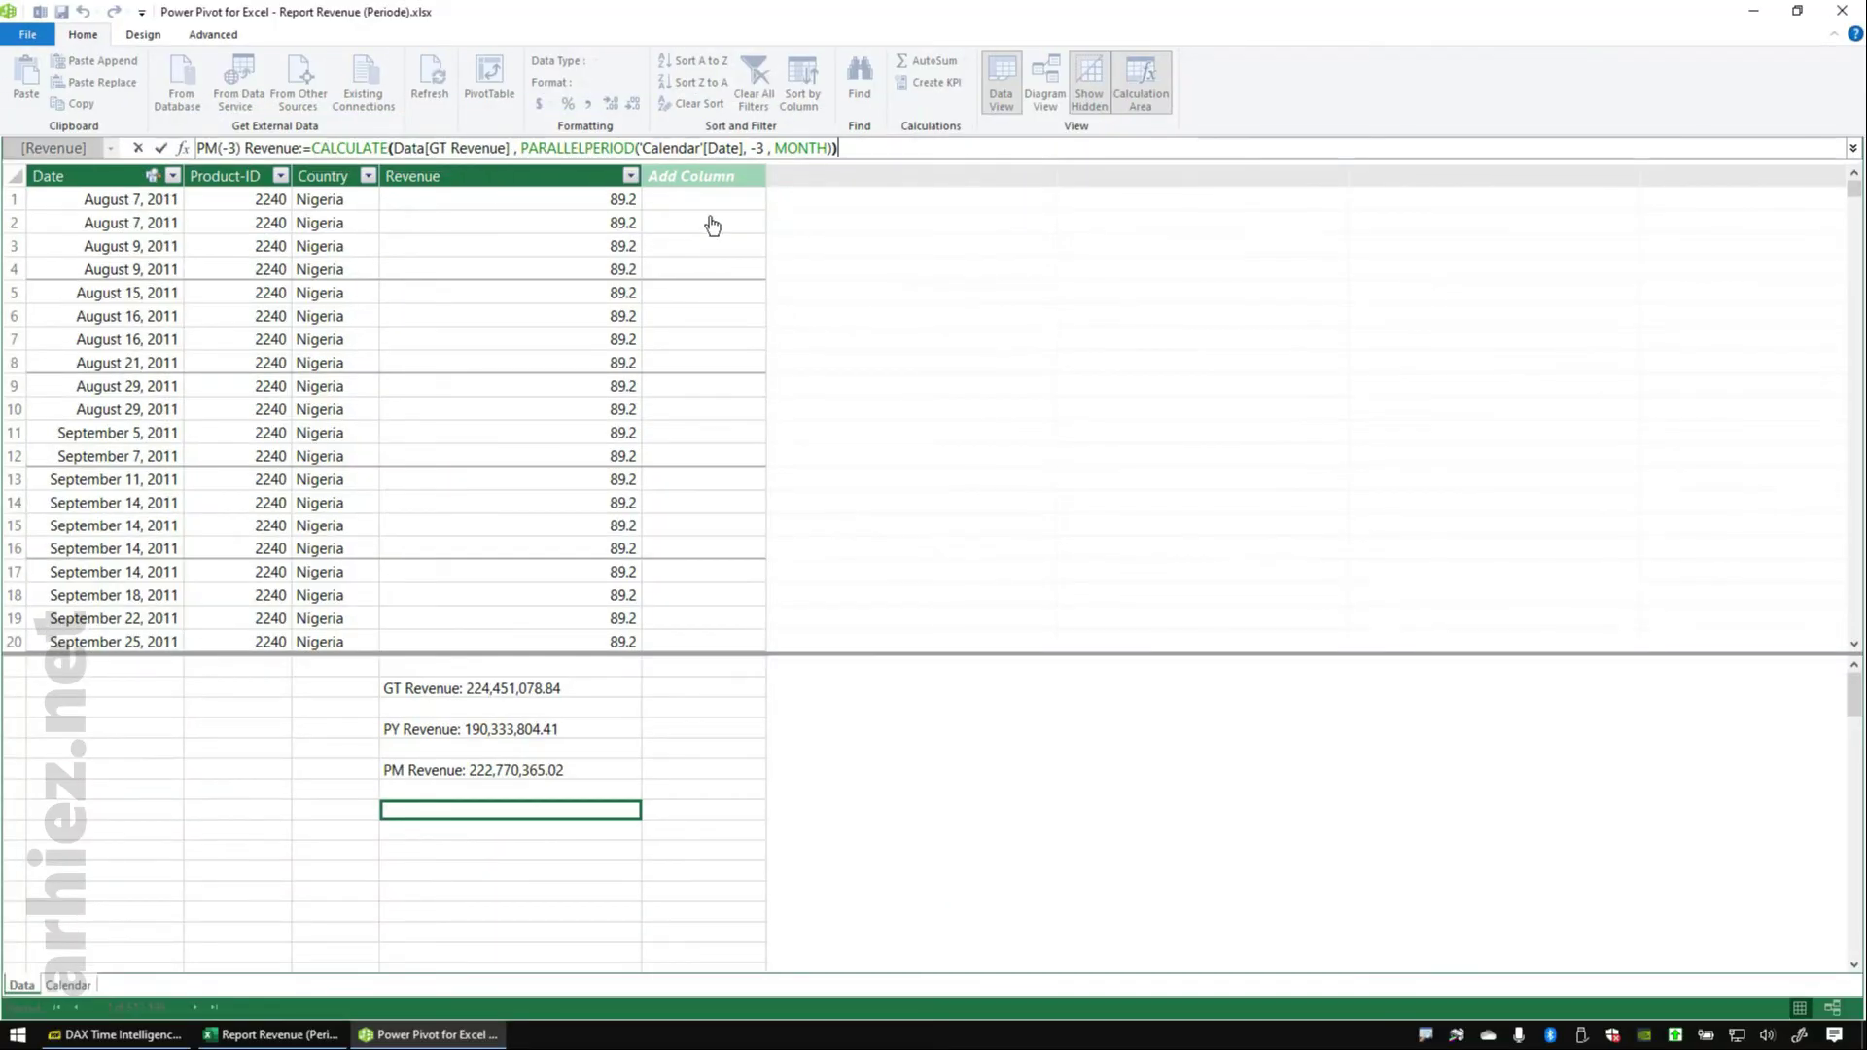
key("Return")
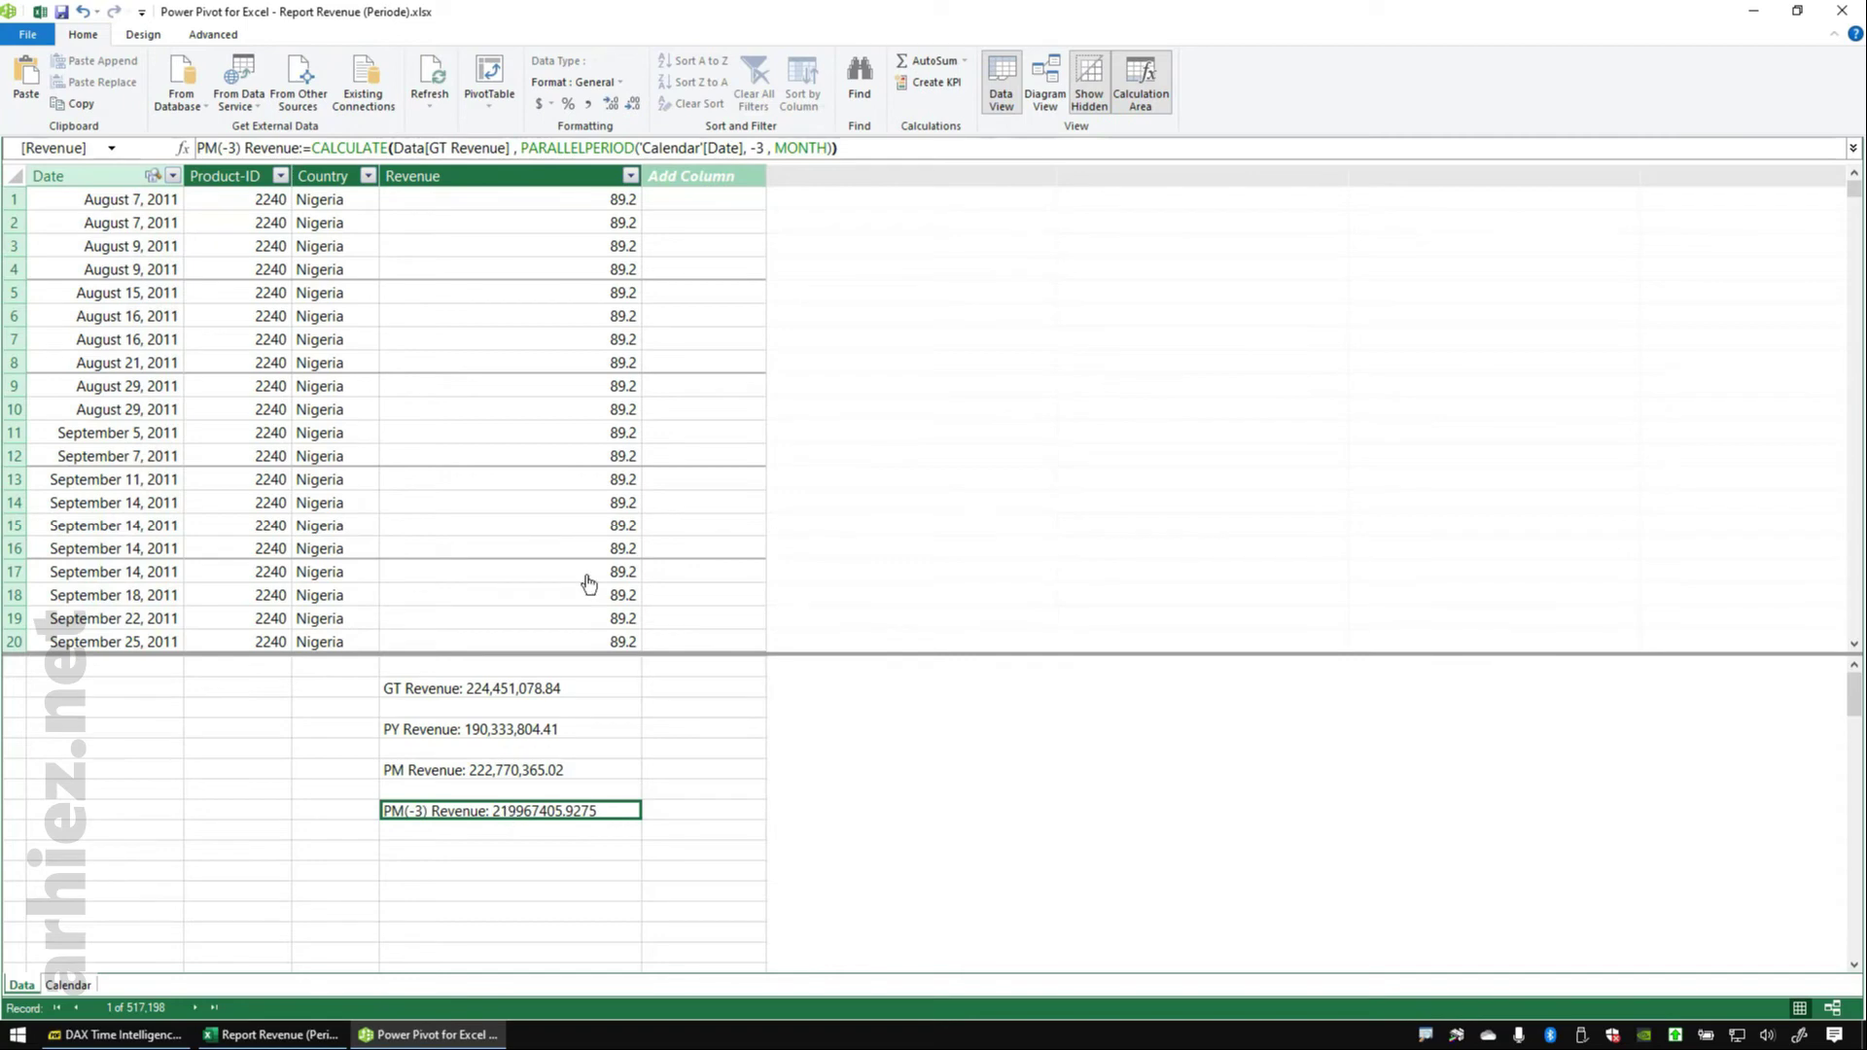
left_click(586, 104)
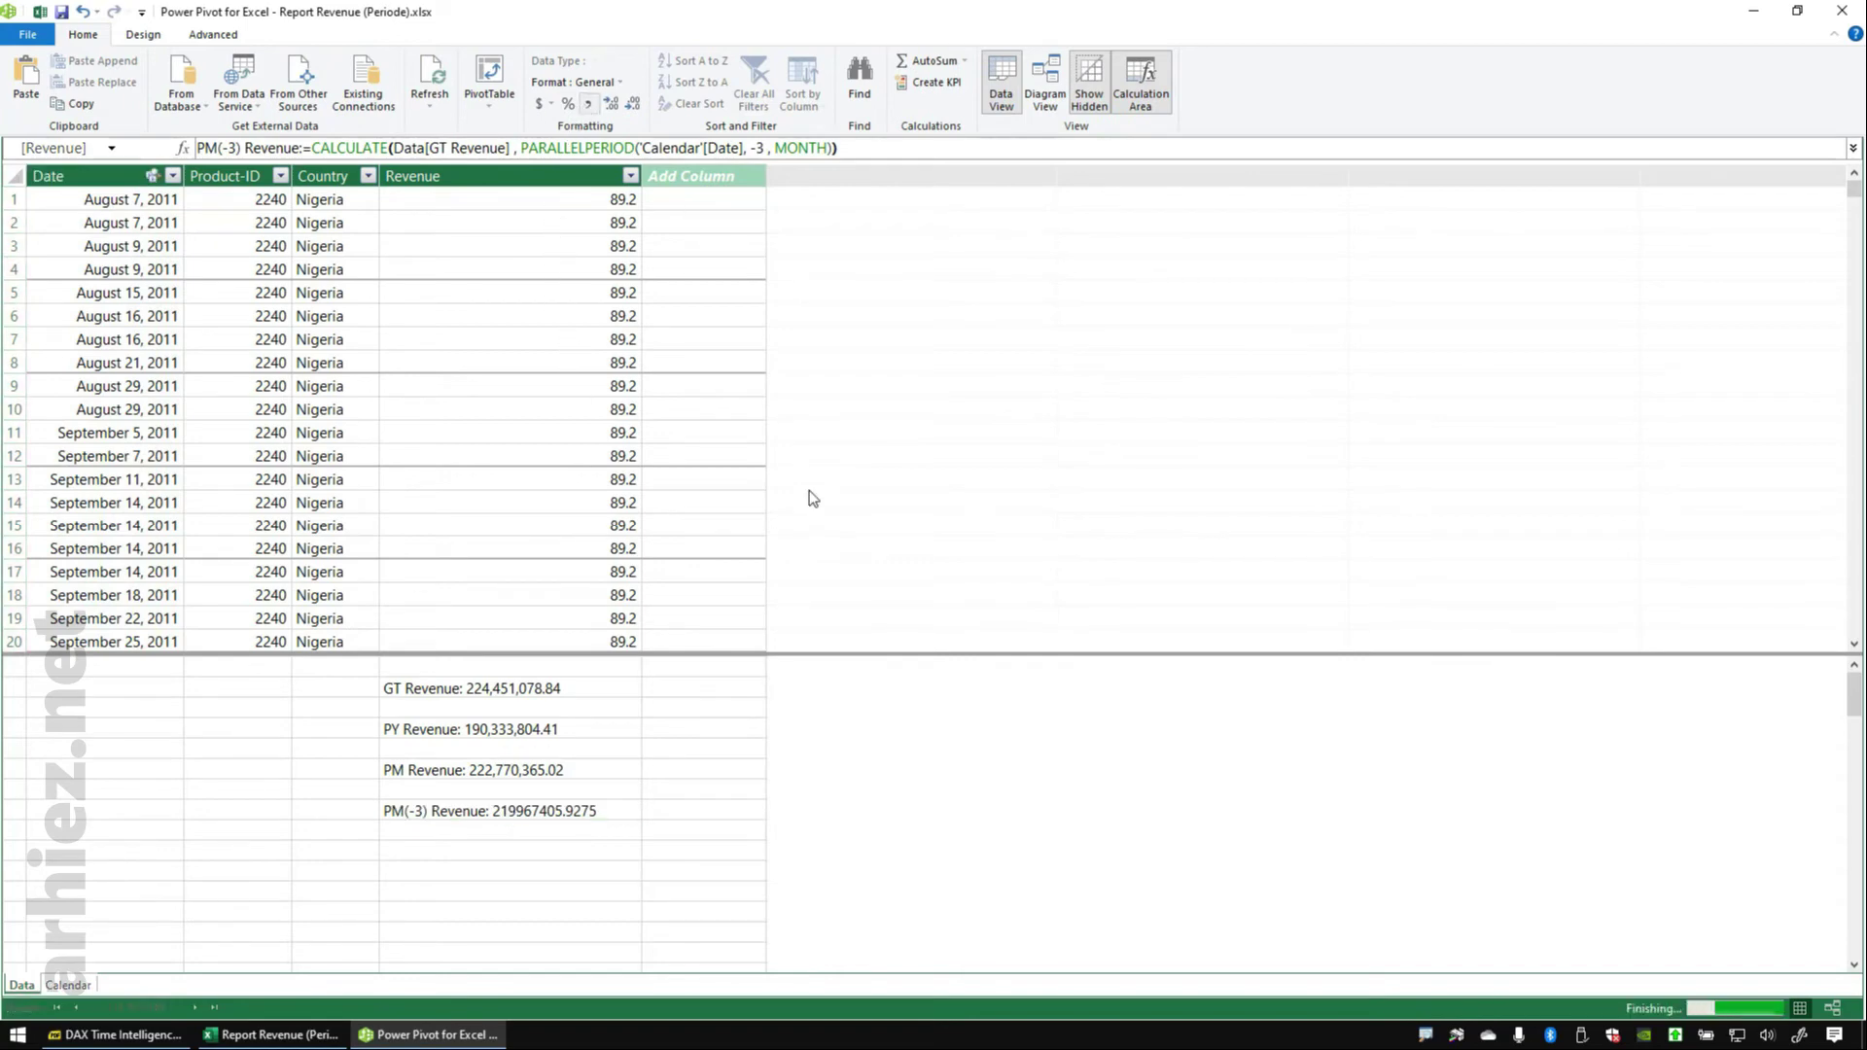
- Switch to the Excel workbook and add the Data table's PM(-3) Revenue measure to the monthly PivotTable's values below PM Revenue
left_click(292, 1034)
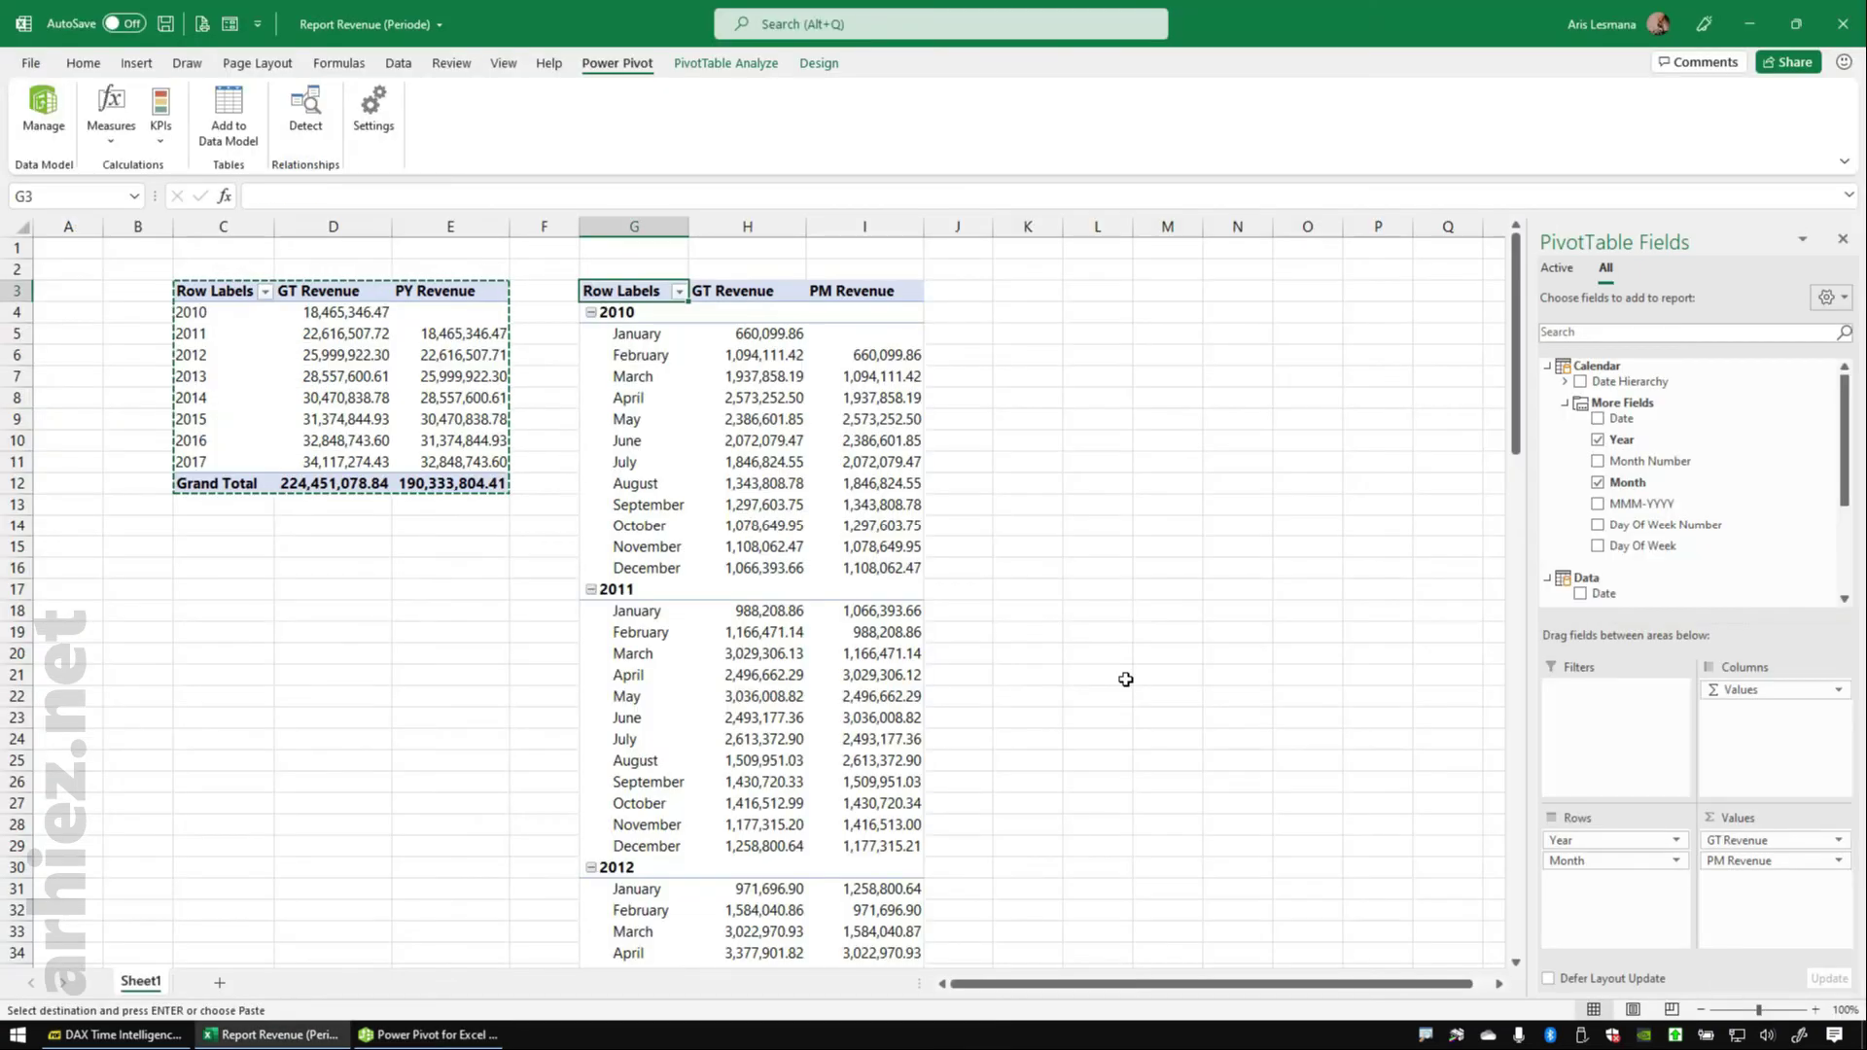
left_click(870, 463)
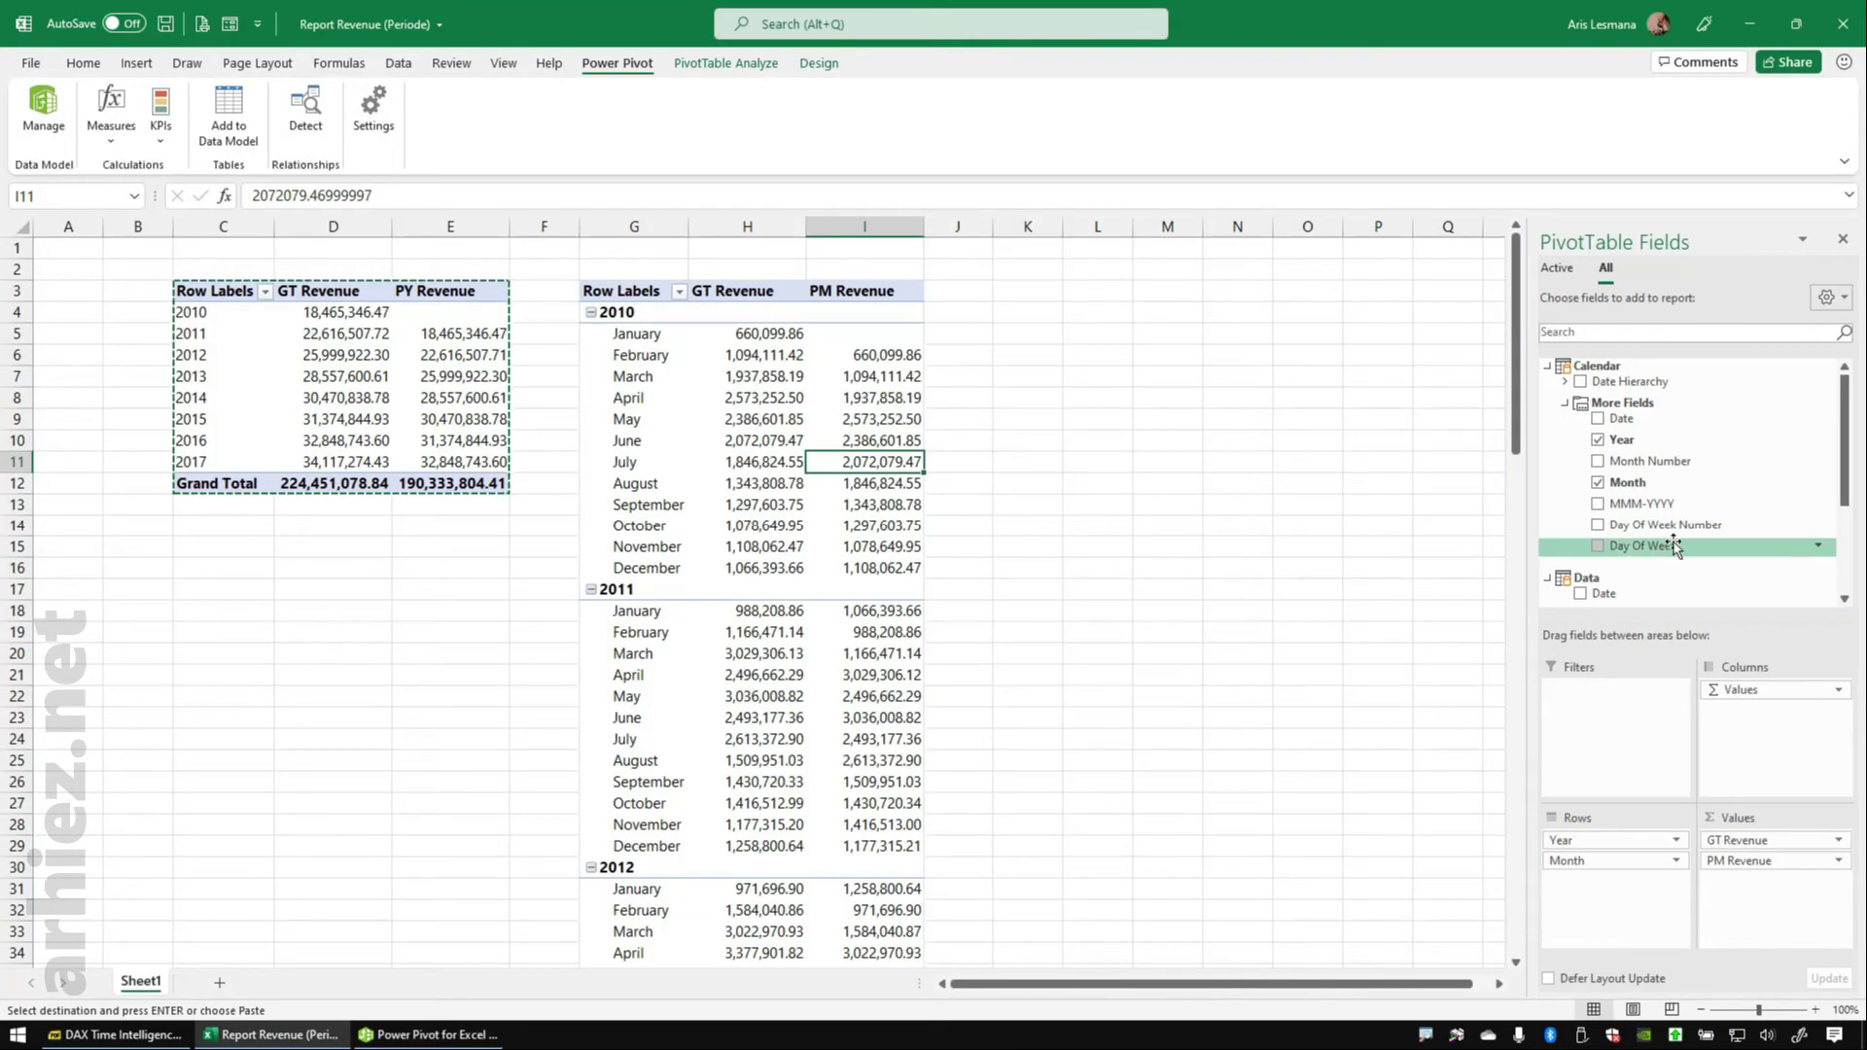
scroll(1672, 541, "down", 3)
left_click_drag(1669, 586, 1739, 887)
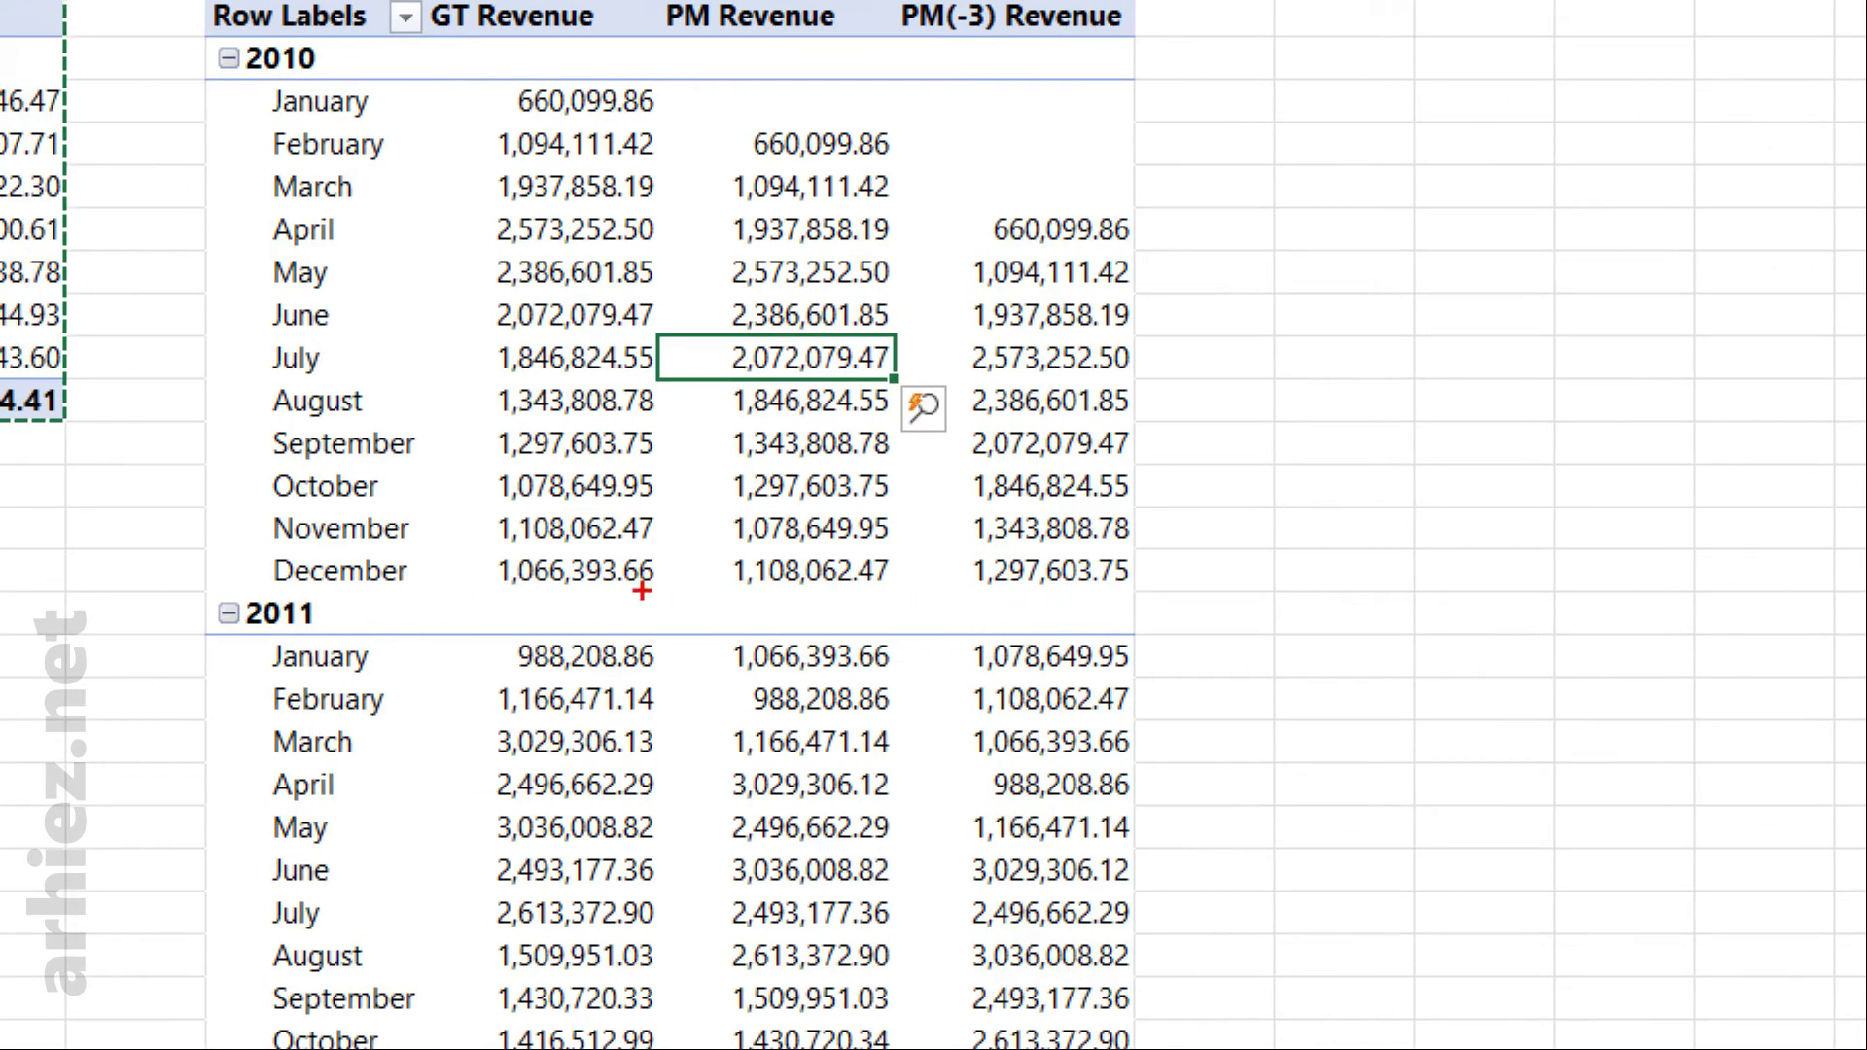
- Compare December 2010's PM Revenue and PM(-3) Revenue with the GT Revenue of November and September 2010
left_click_drag(487, 555, 679, 597)
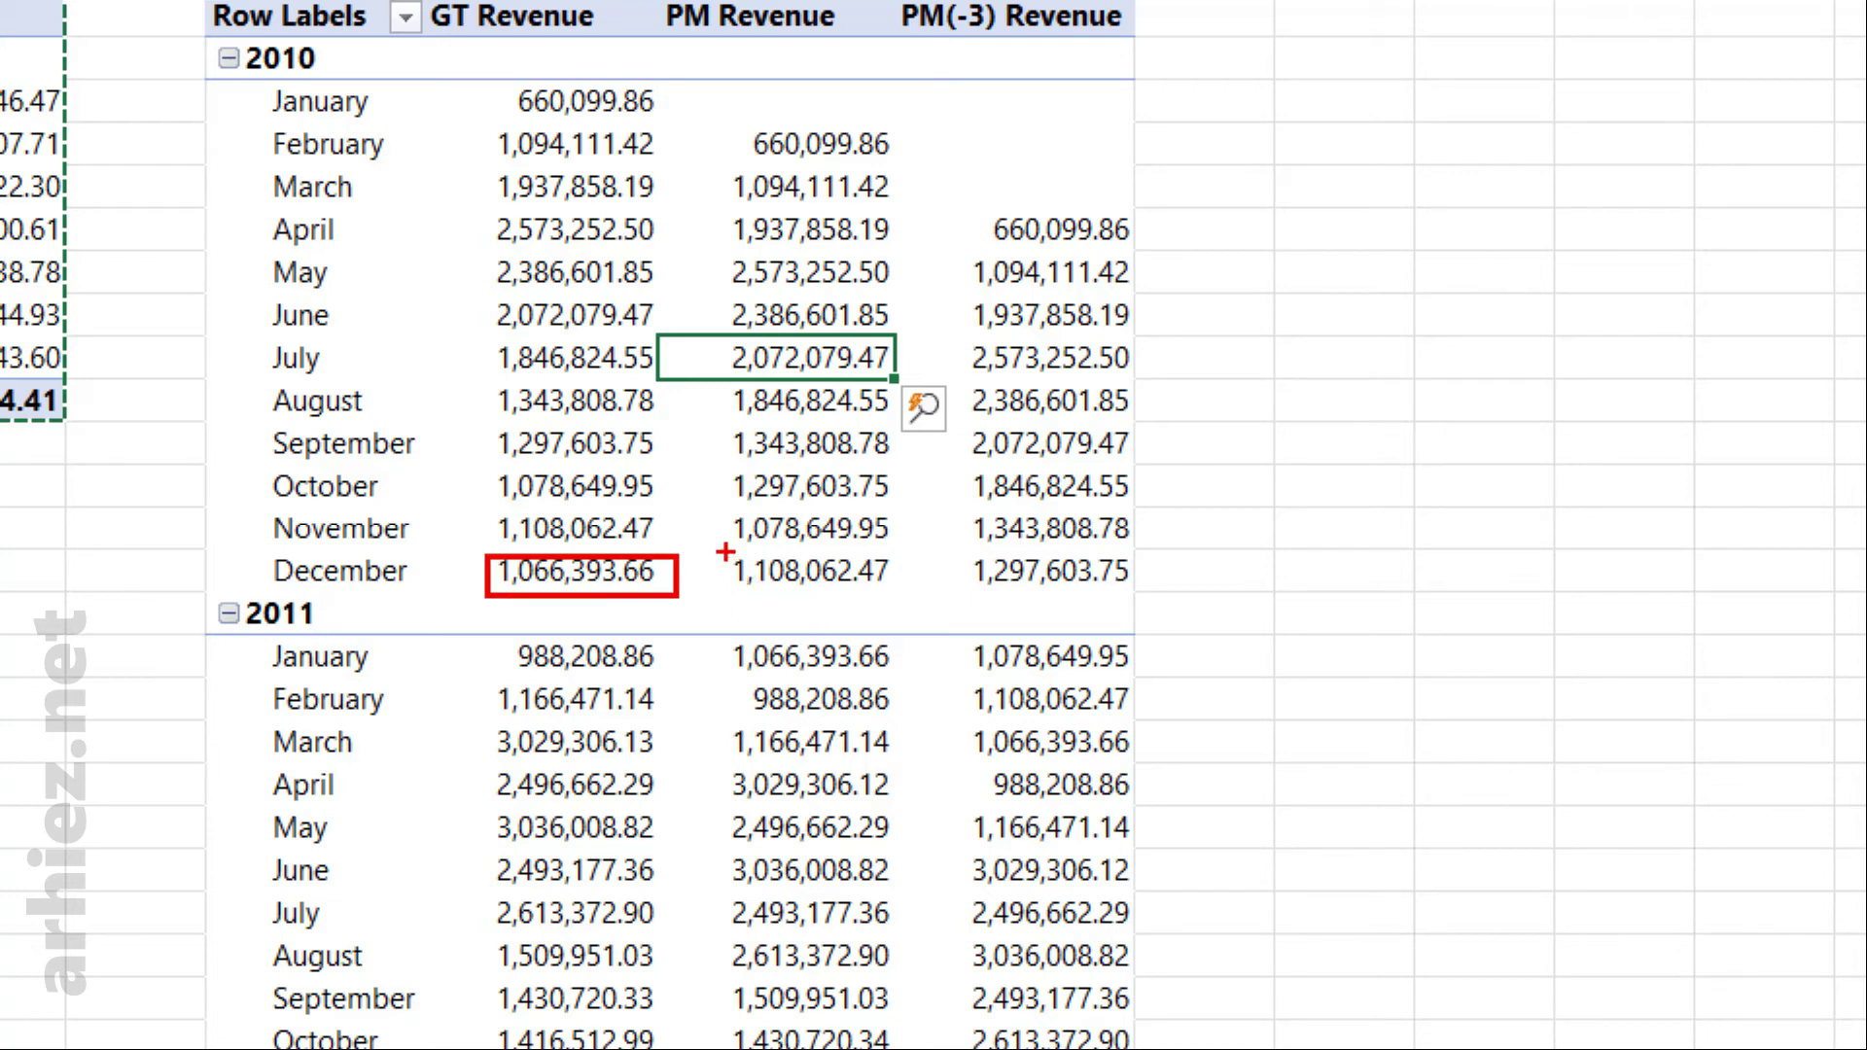
left_click_drag(725, 552, 922, 597)
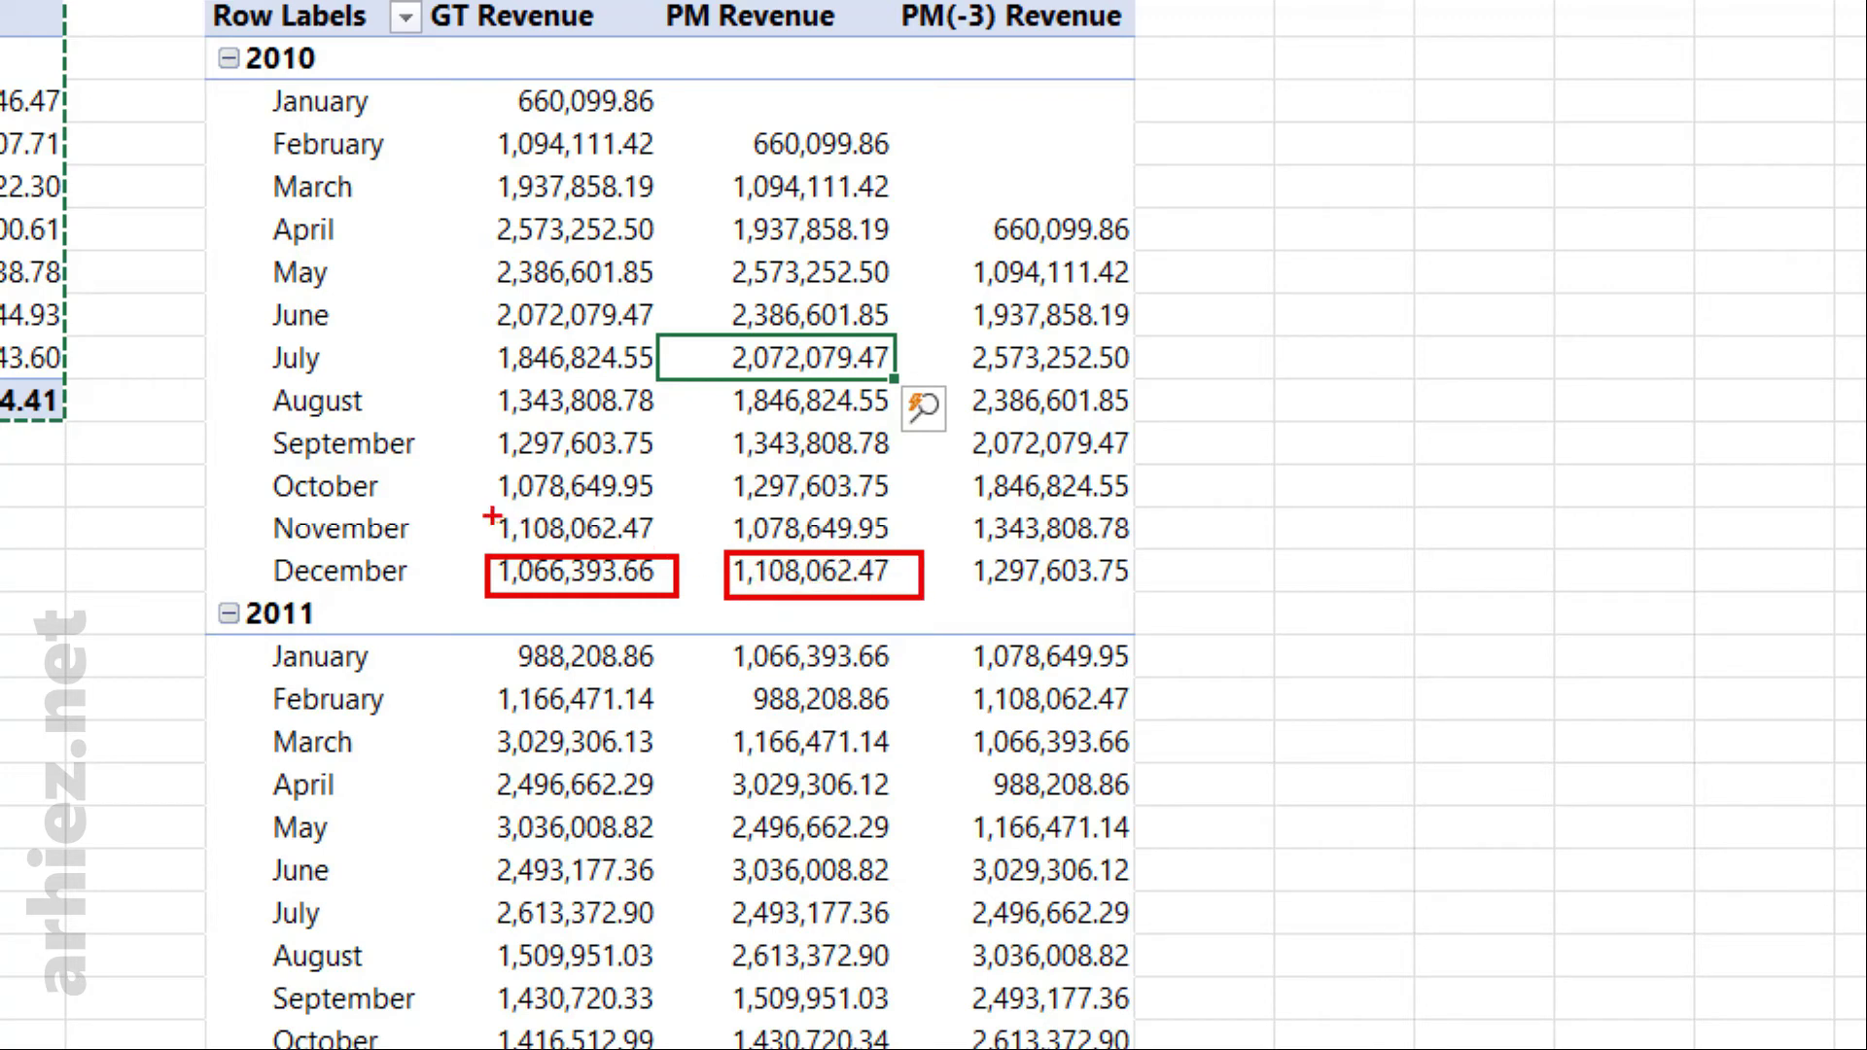
left_click_drag(489, 514, 687, 547)
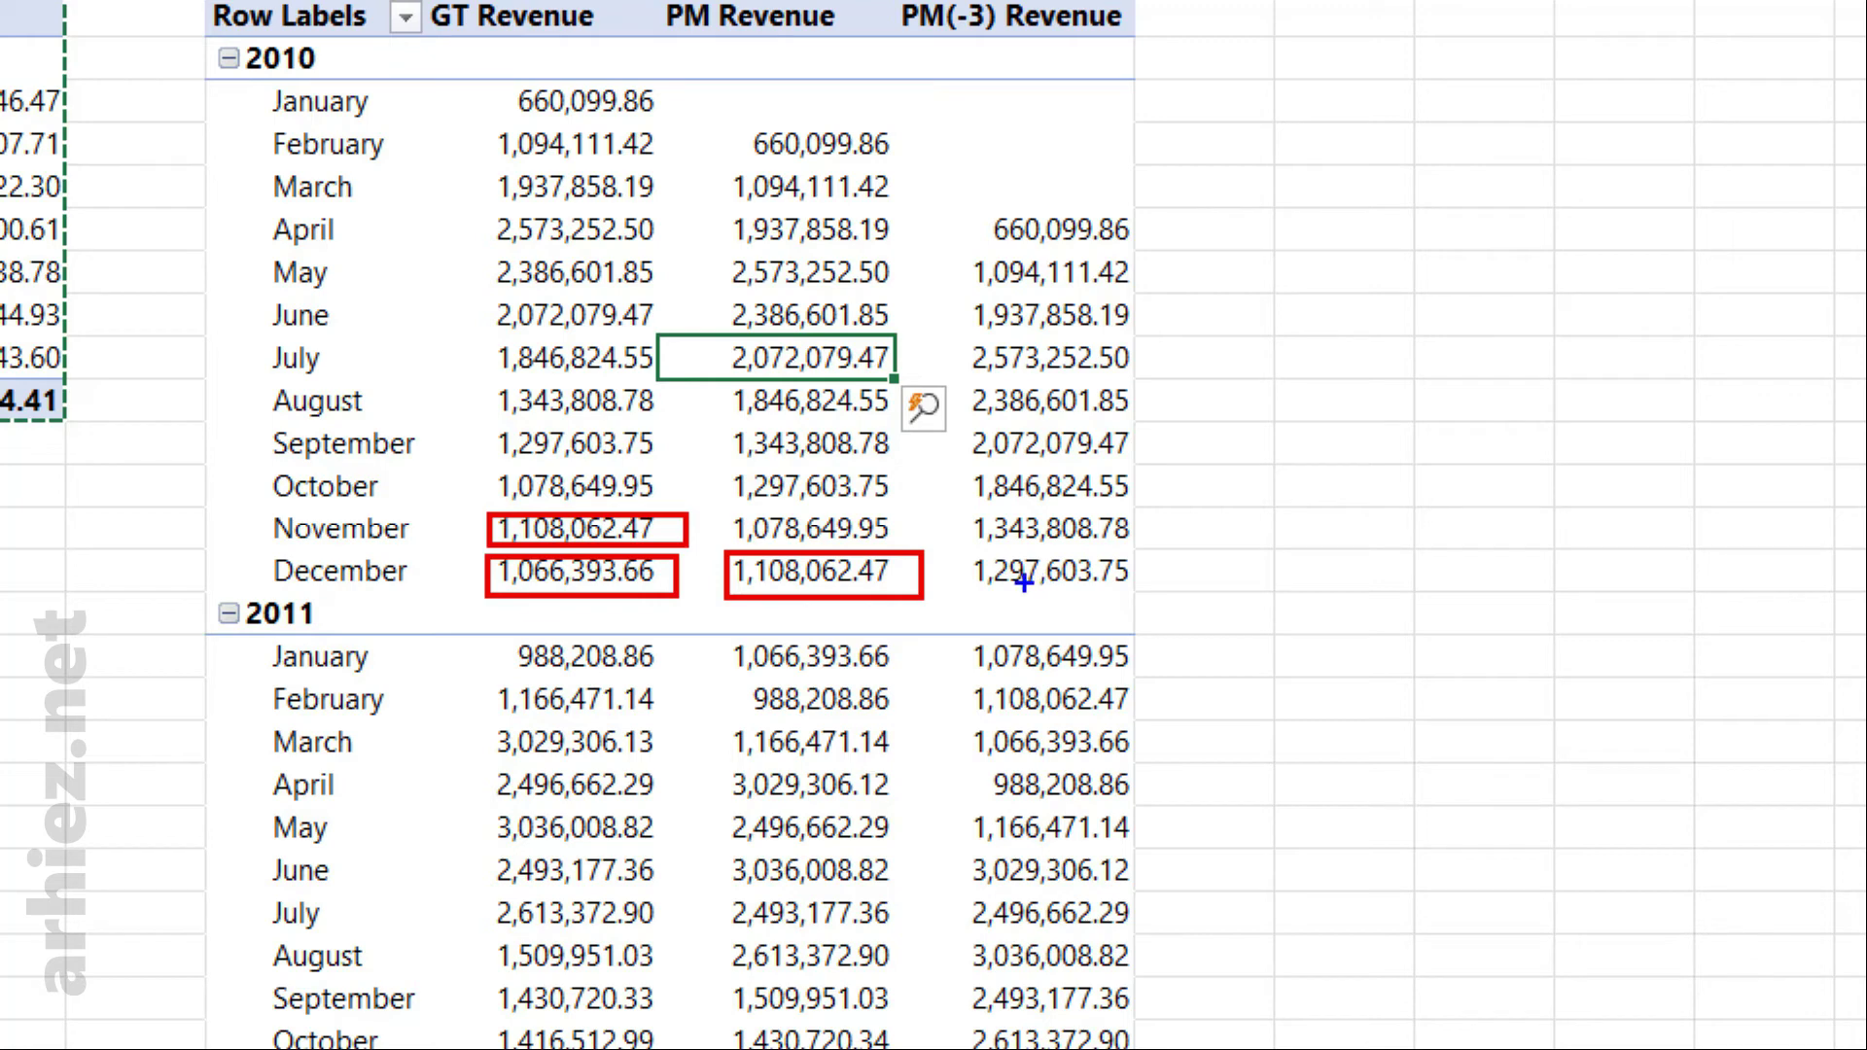
left_click_drag(959, 551, 1161, 594)
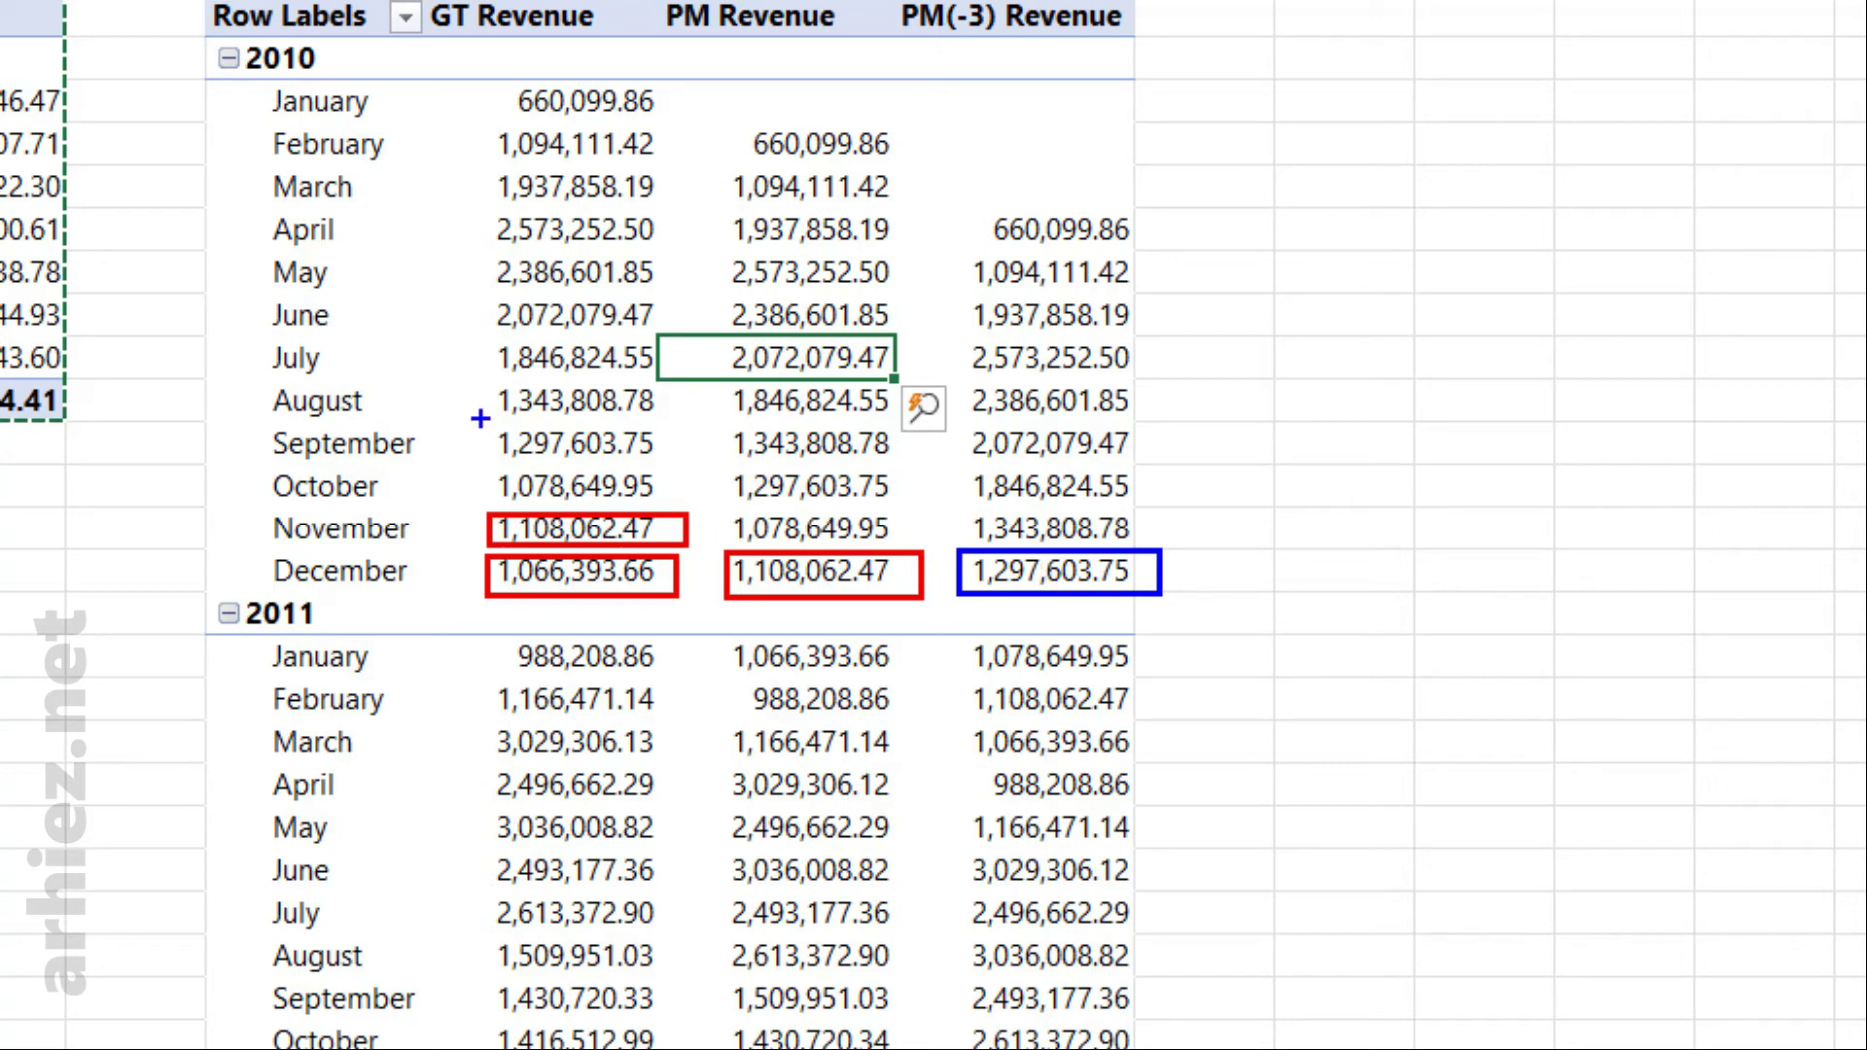
left_click_drag(480, 421, 683, 467)
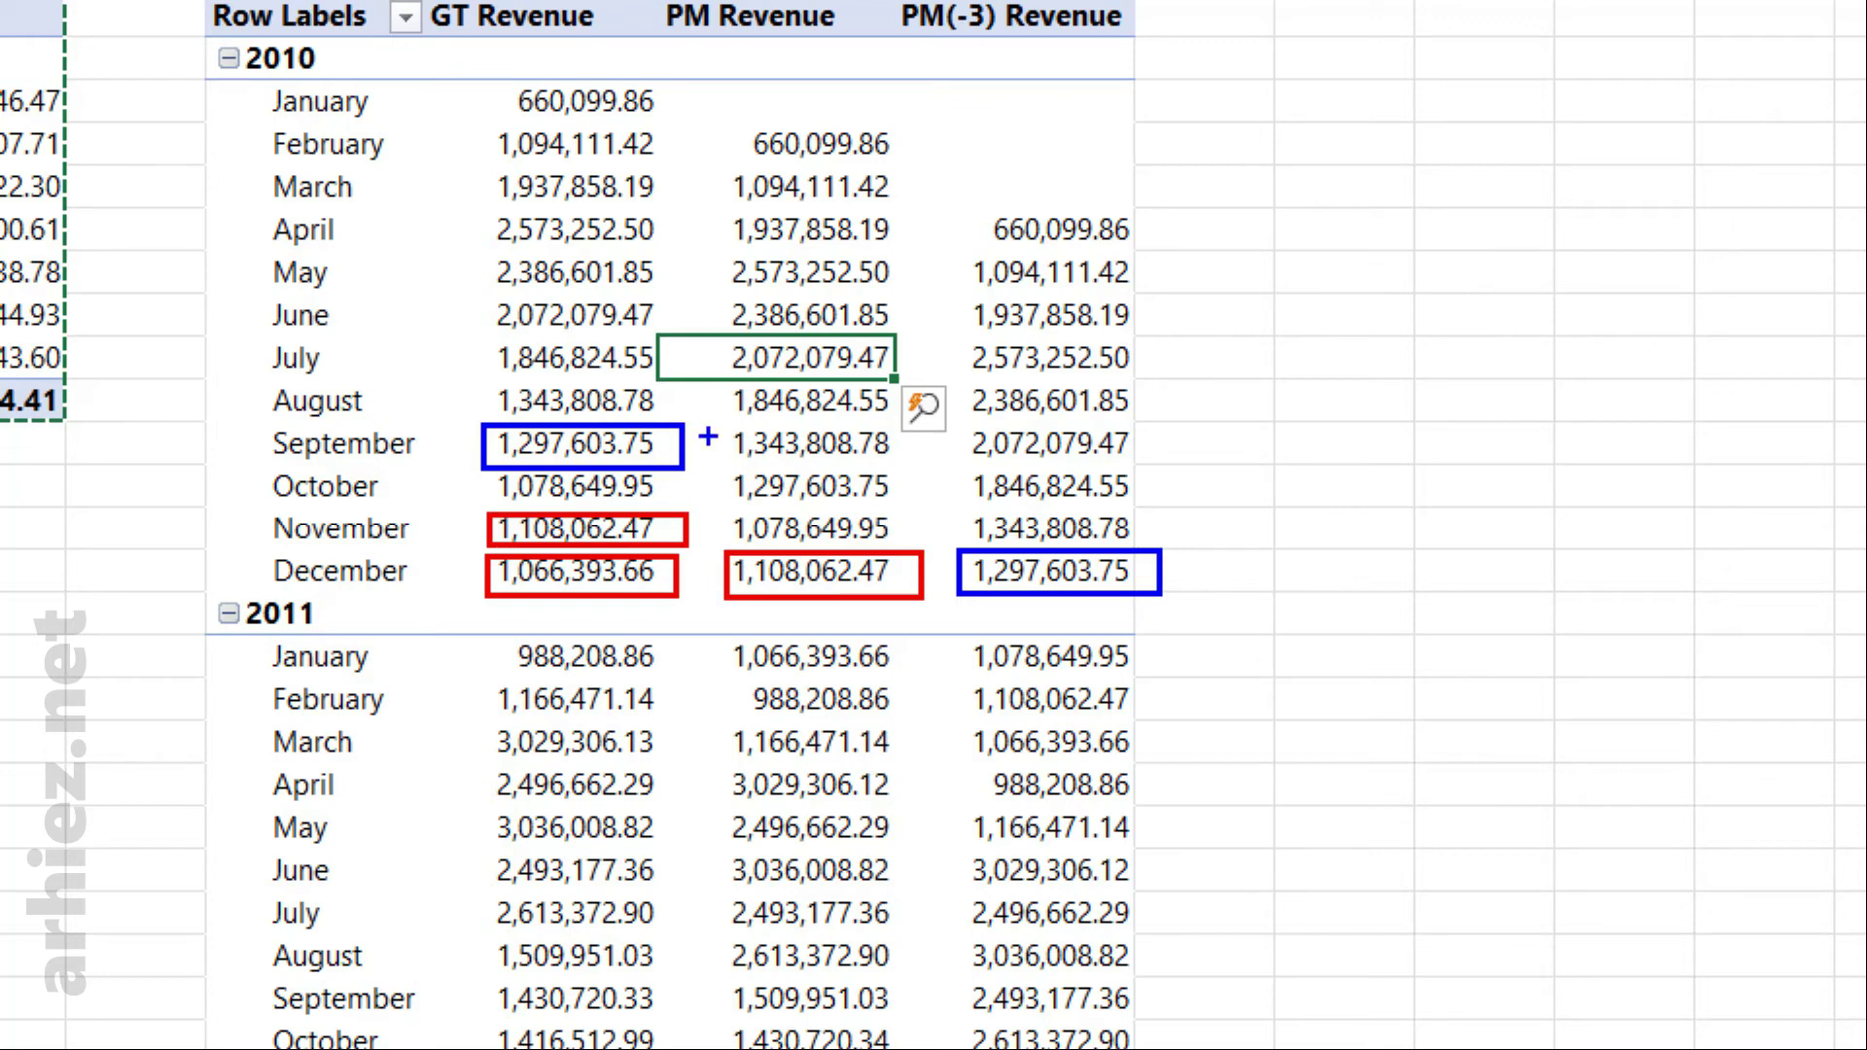
mouse_move(697, 446)
left_mouse_down()
mouse_move(960, 520)
mouse_move(951, 476)
mouse_move(919, 524)
left_mouse_up()
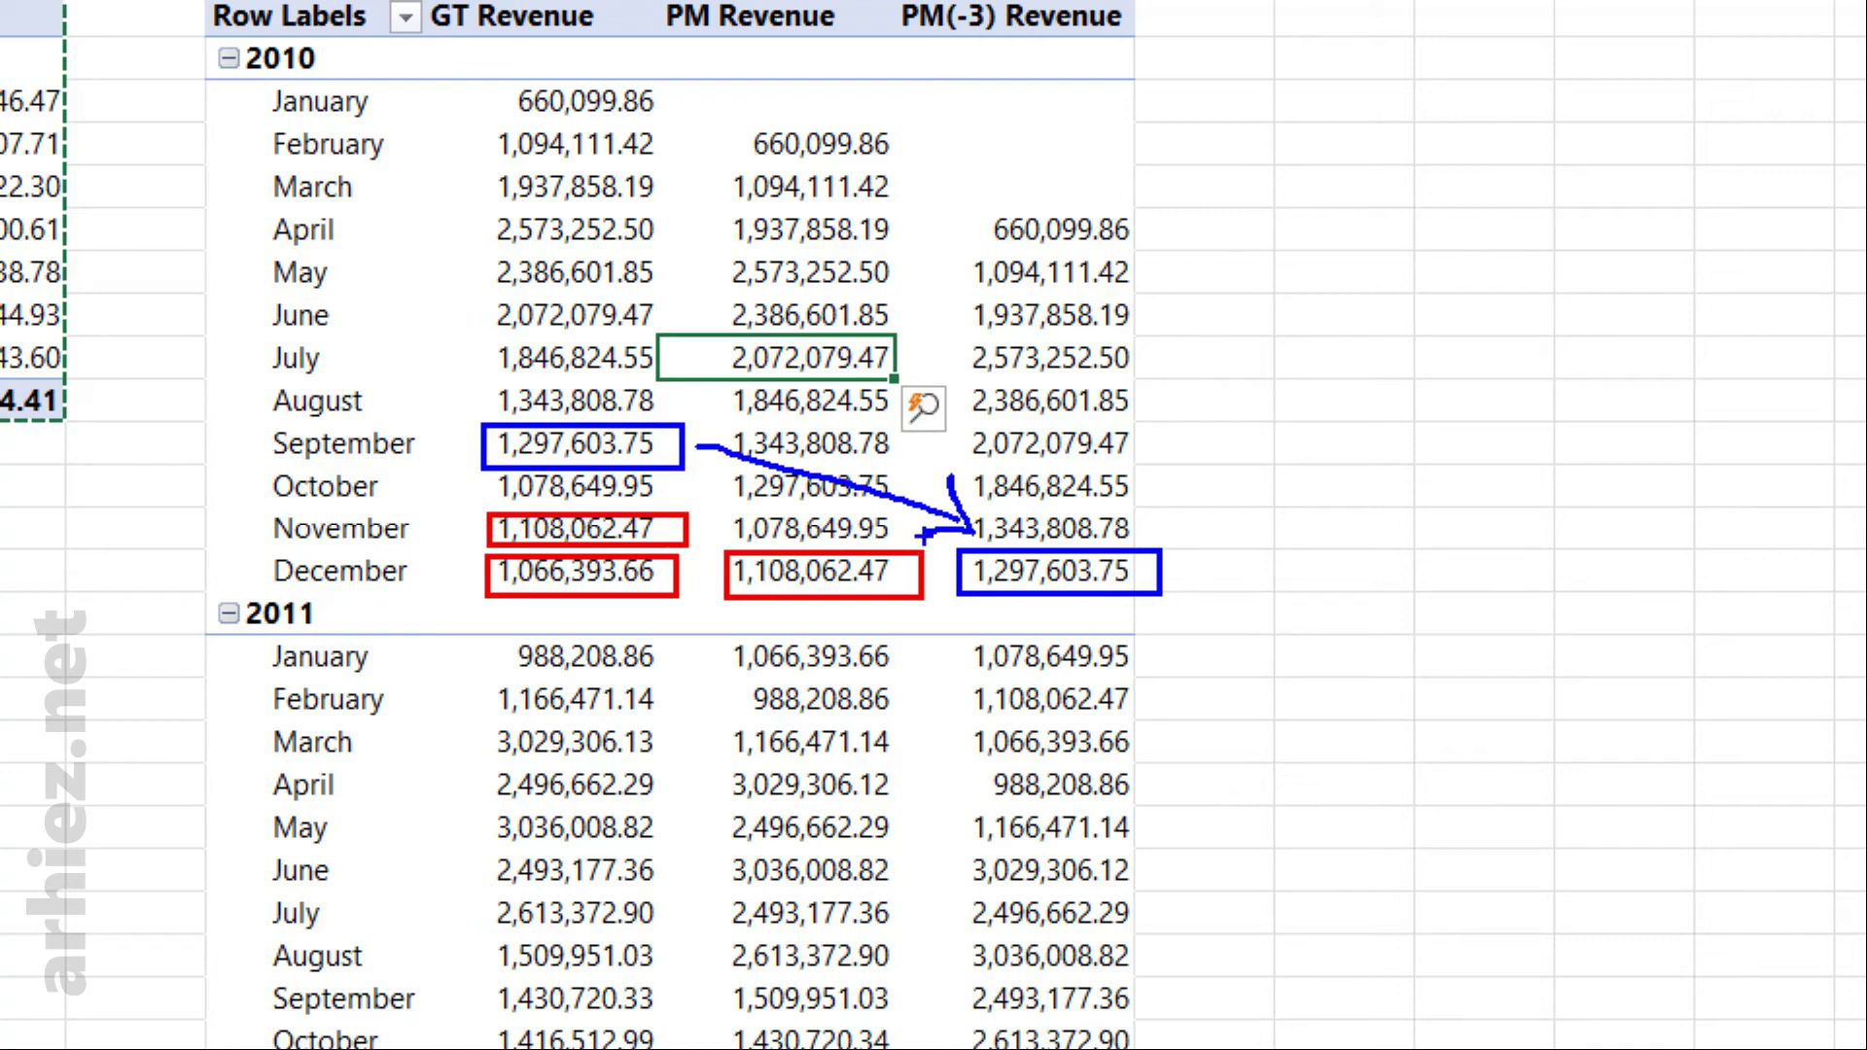
key("Escape")
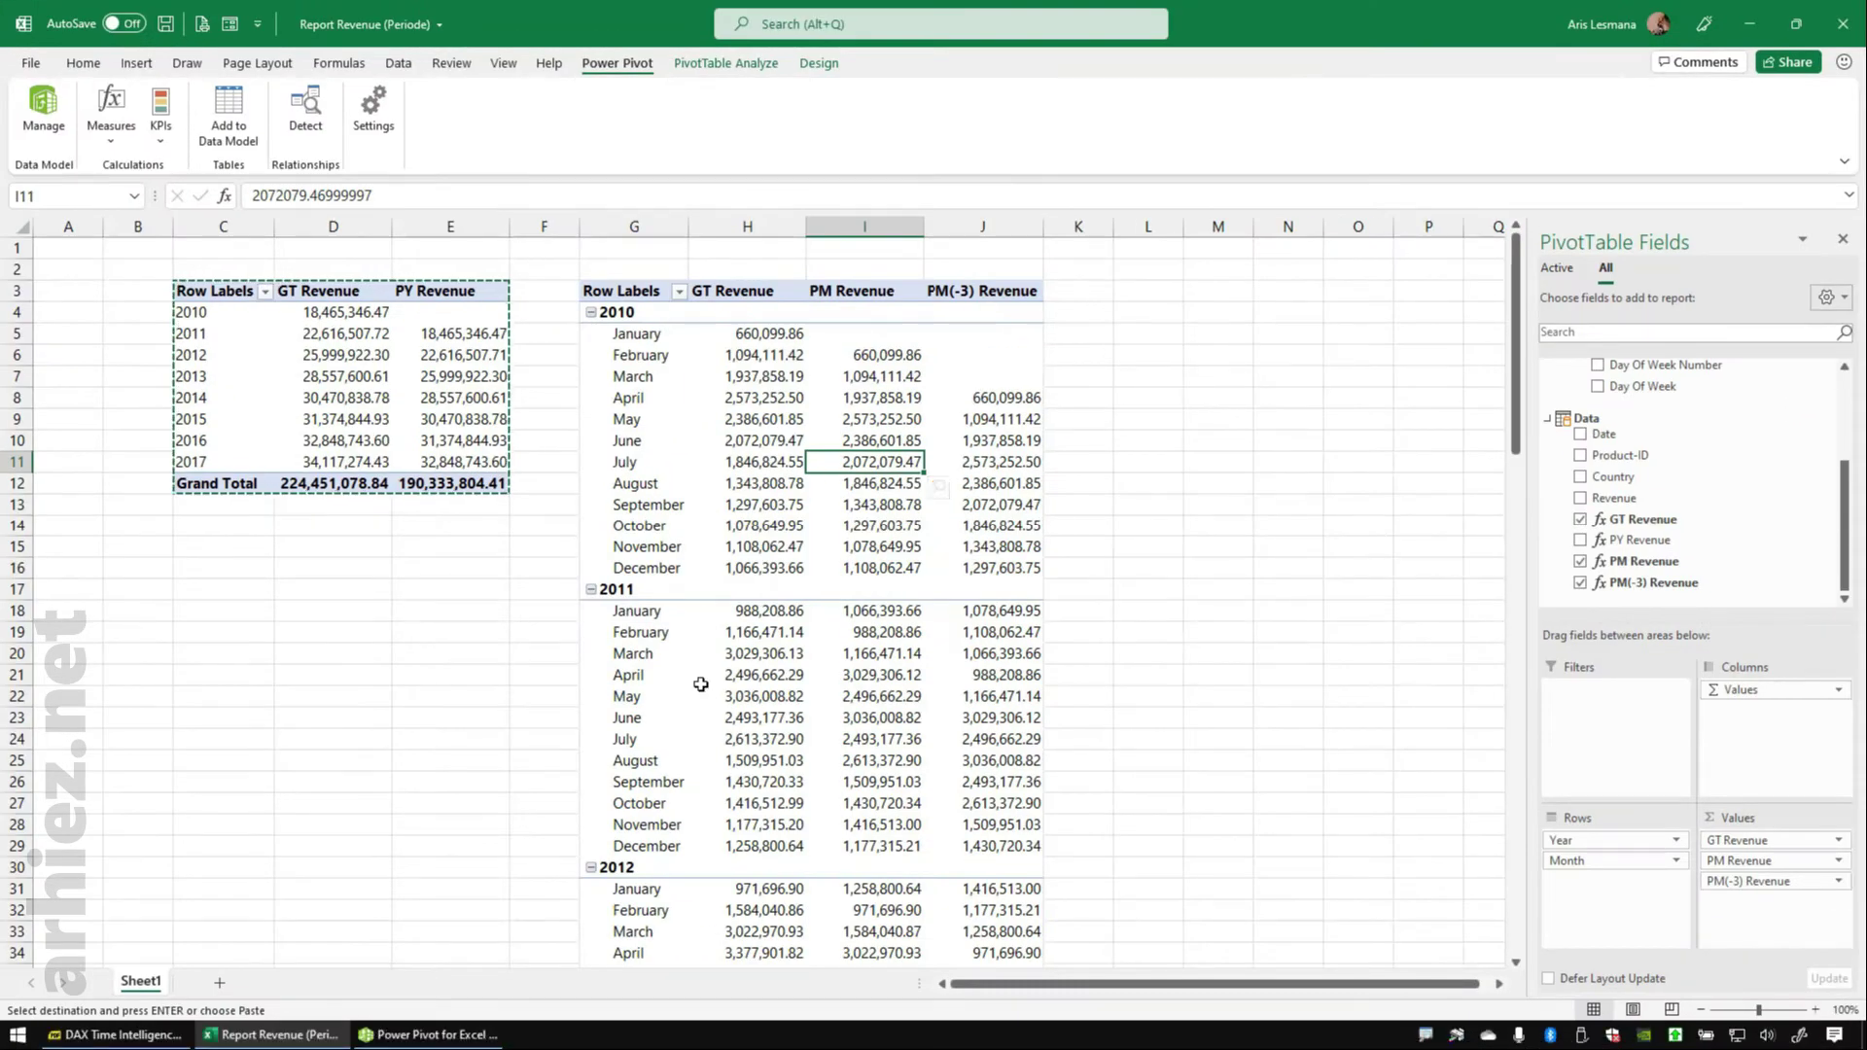
left_click(838, 569)
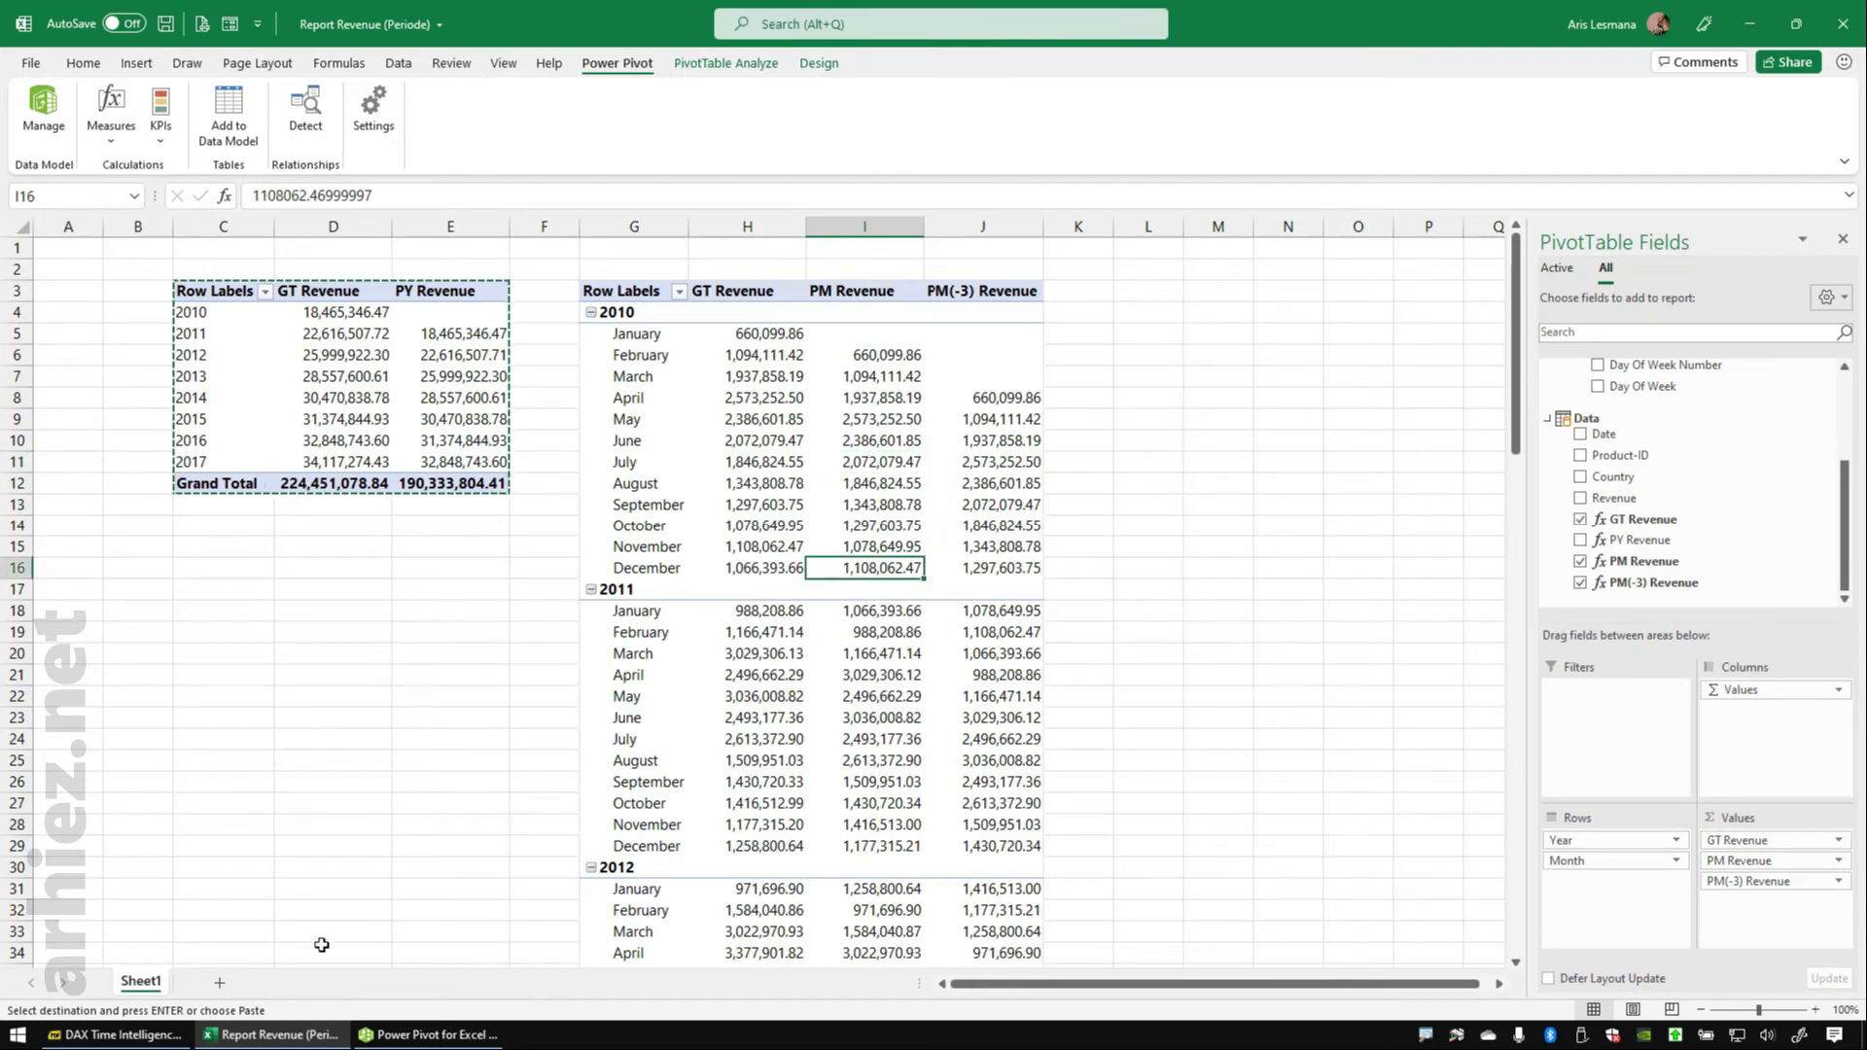
- Switch to the DAX Time Intelligence PDF and review the DATEADD function and its support for the day (Hari) interval
left_click(102, 1038)
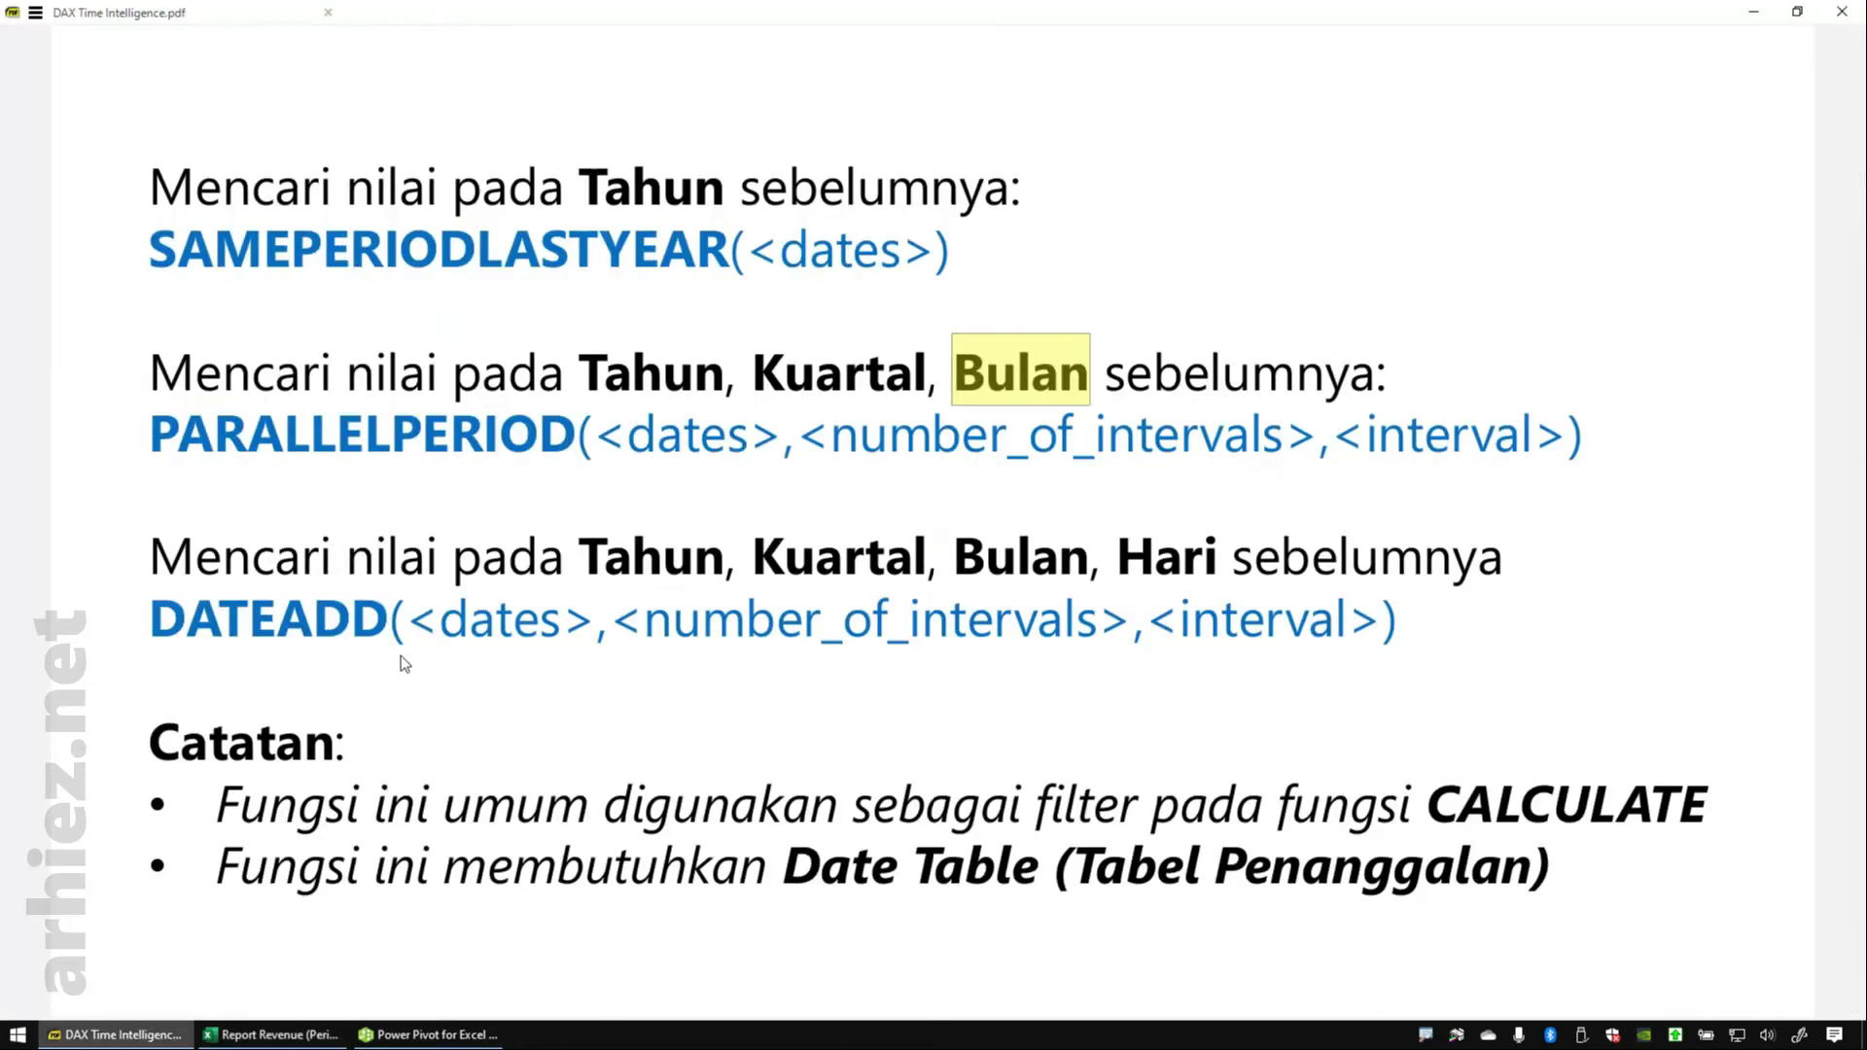
left_click_drag(150, 620, 385, 628)
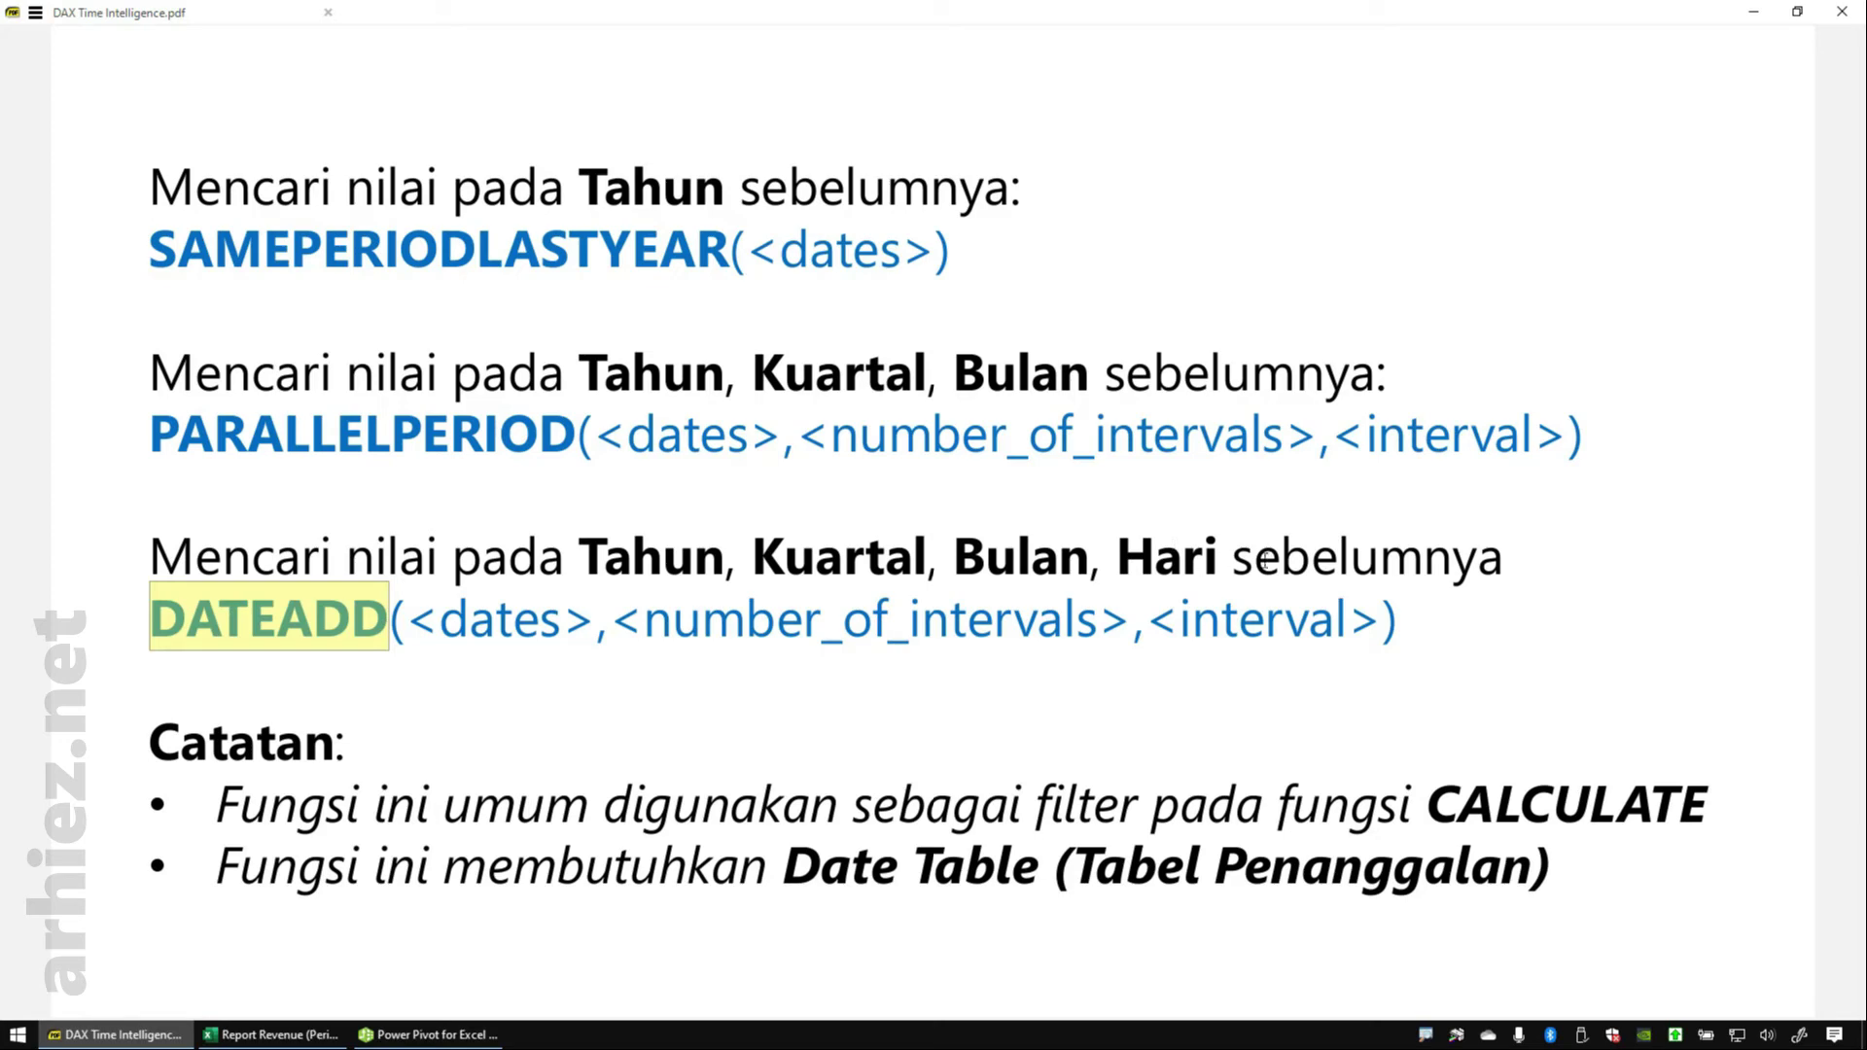
left_click(1266, 561)
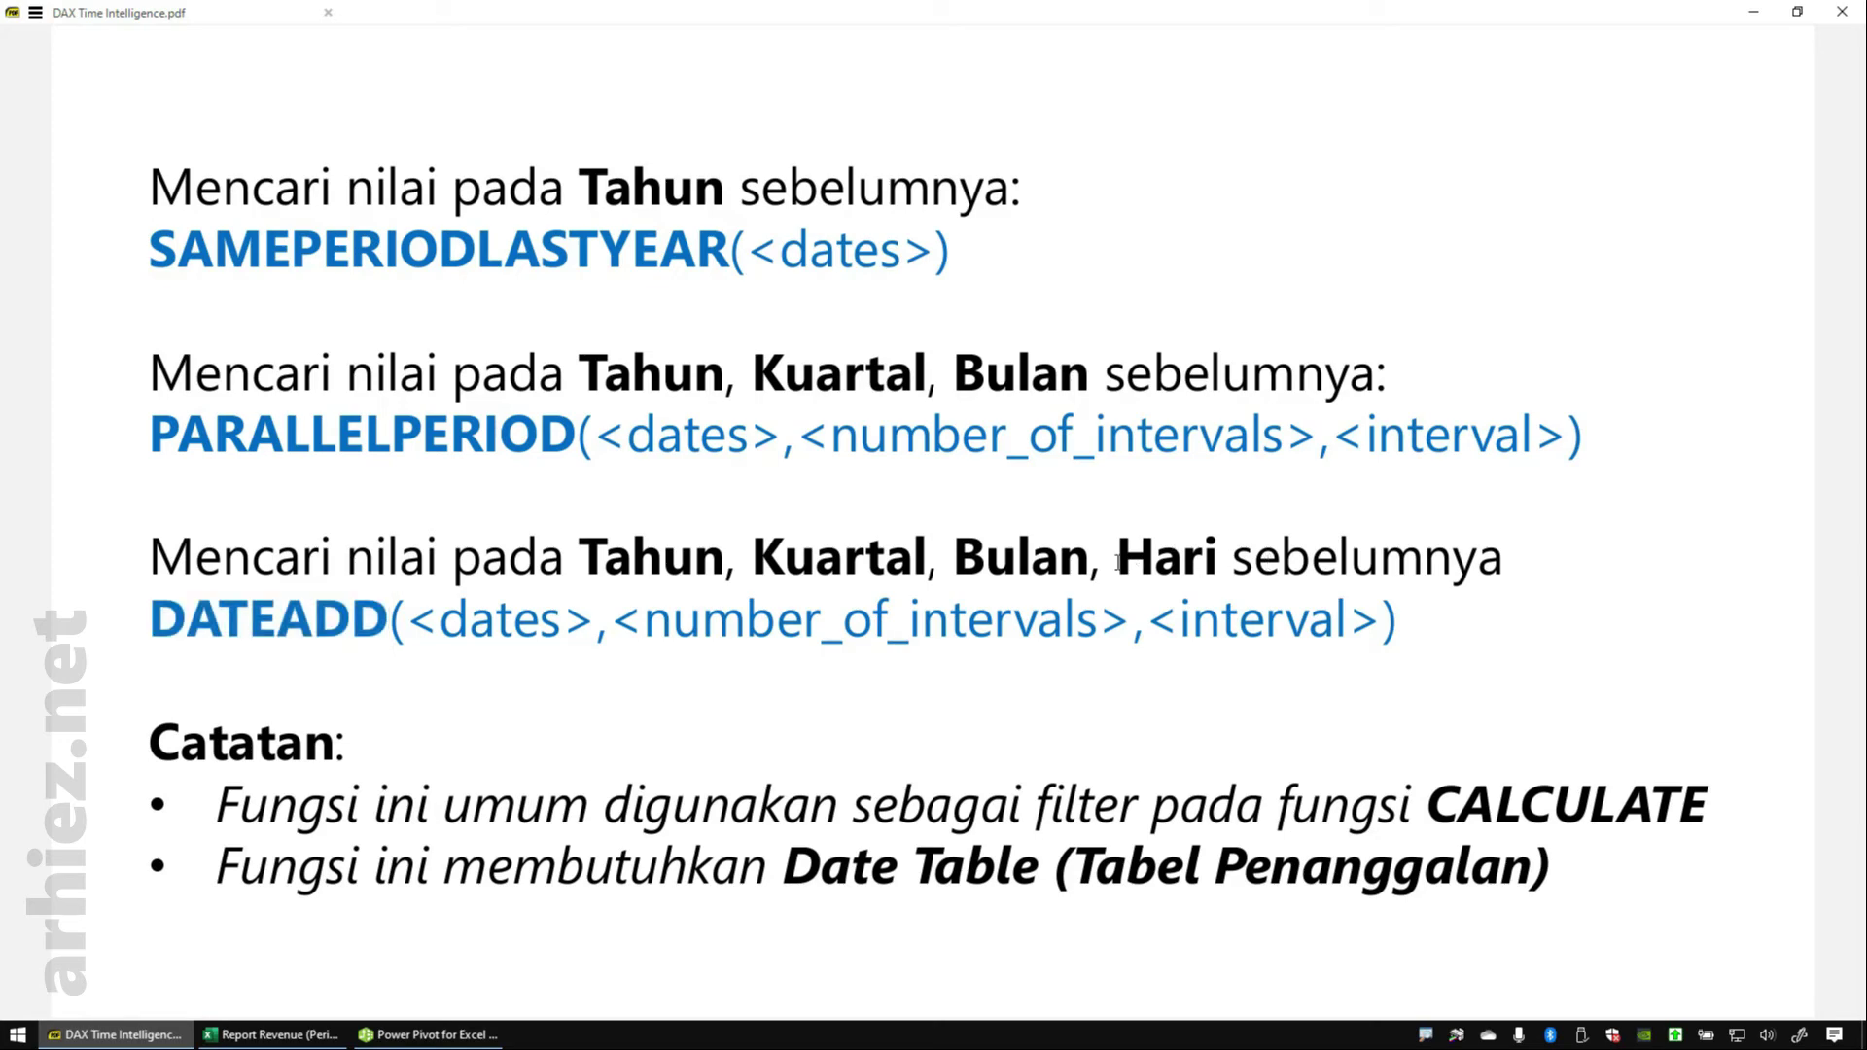
left_click_drag(1118, 560, 1223, 561)
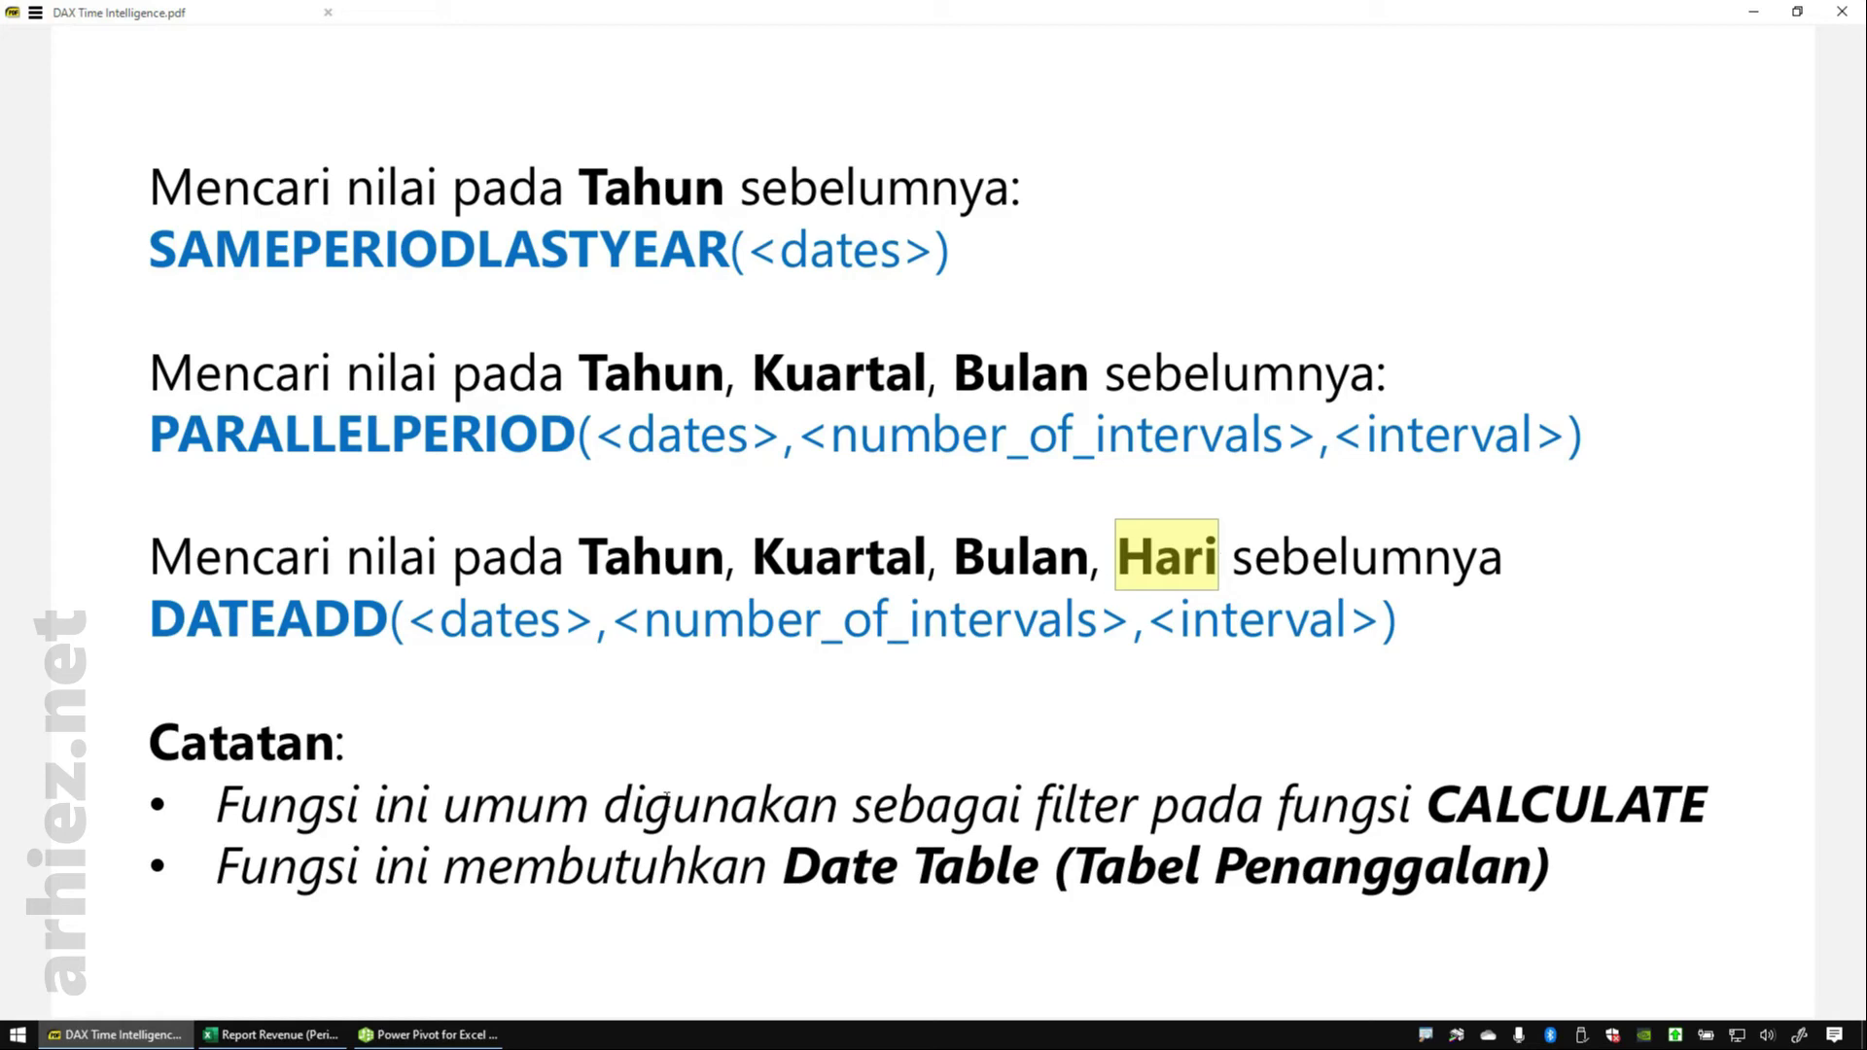
- Switch to the Power Pivot window and start a PD(-14) Revenue measure with CALCULATE, two rows below PM(-3) Revenue in the calculation area
left_click(416, 1036)
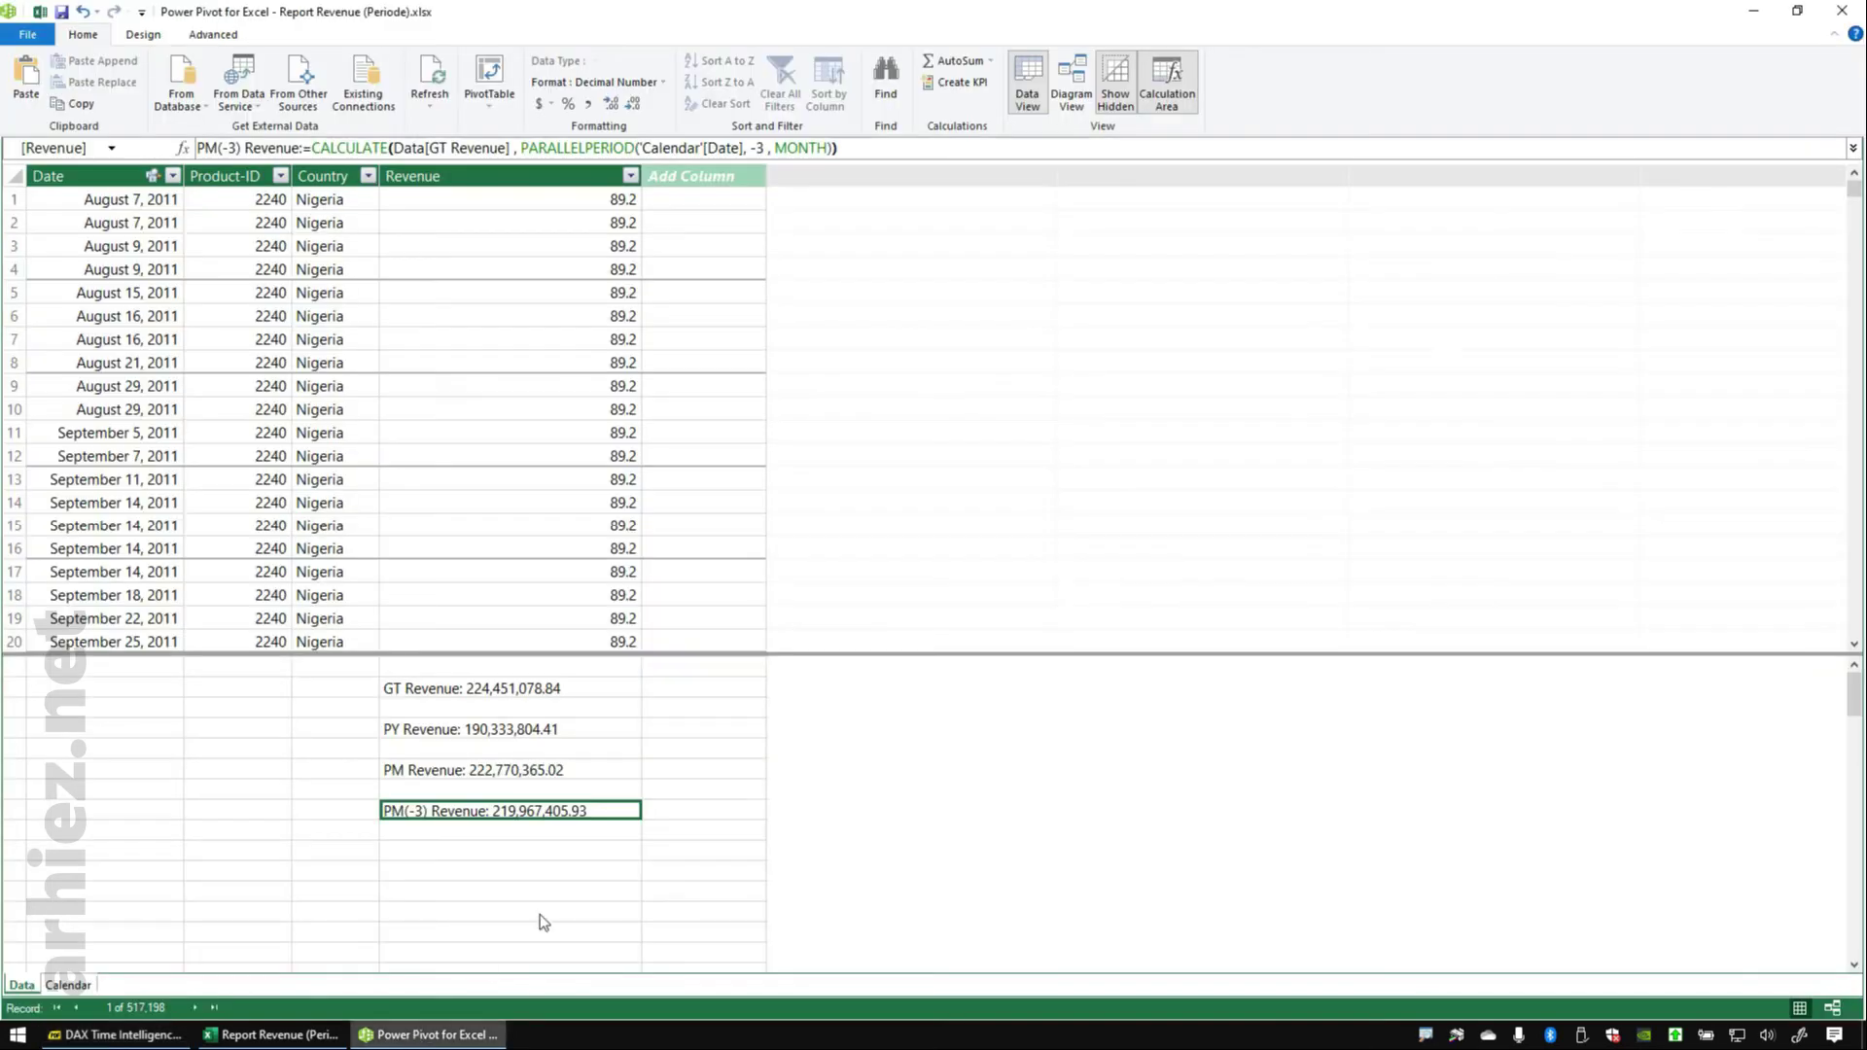
left_click(626, 875)
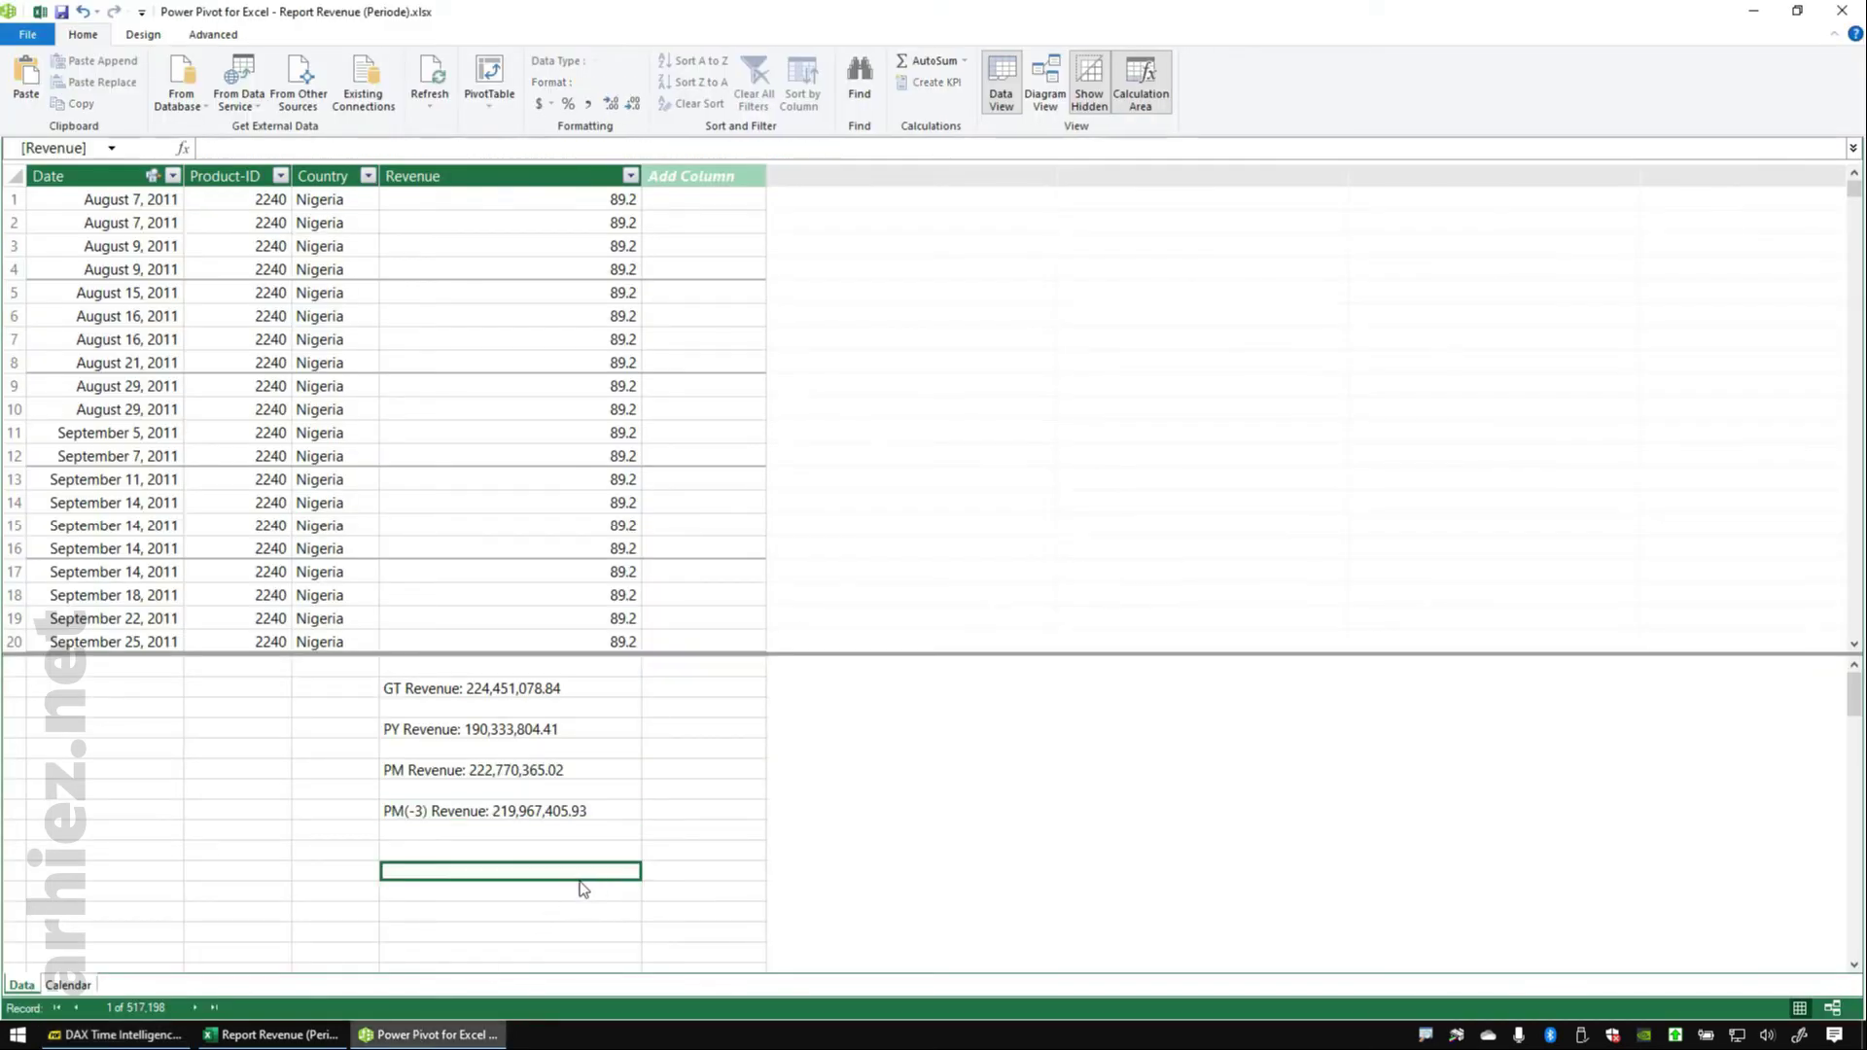
left_click(516, 851)
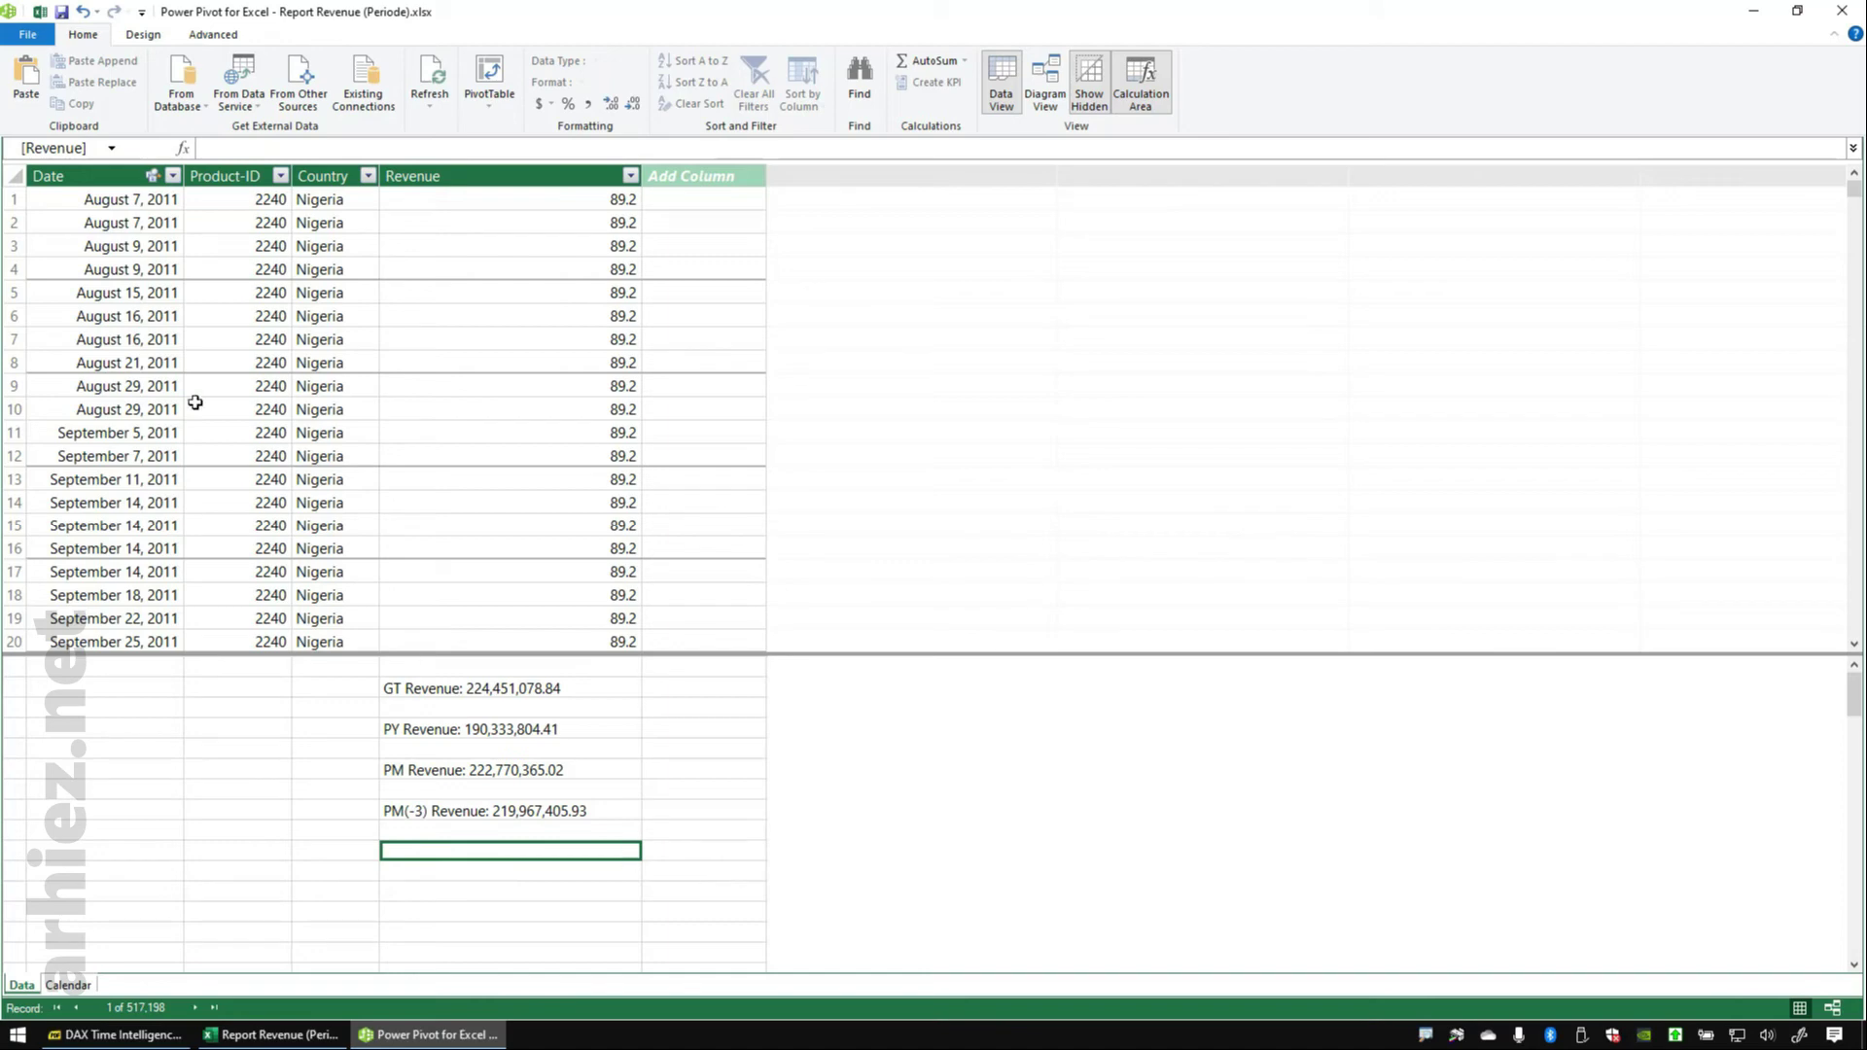
left_click(233, 148)
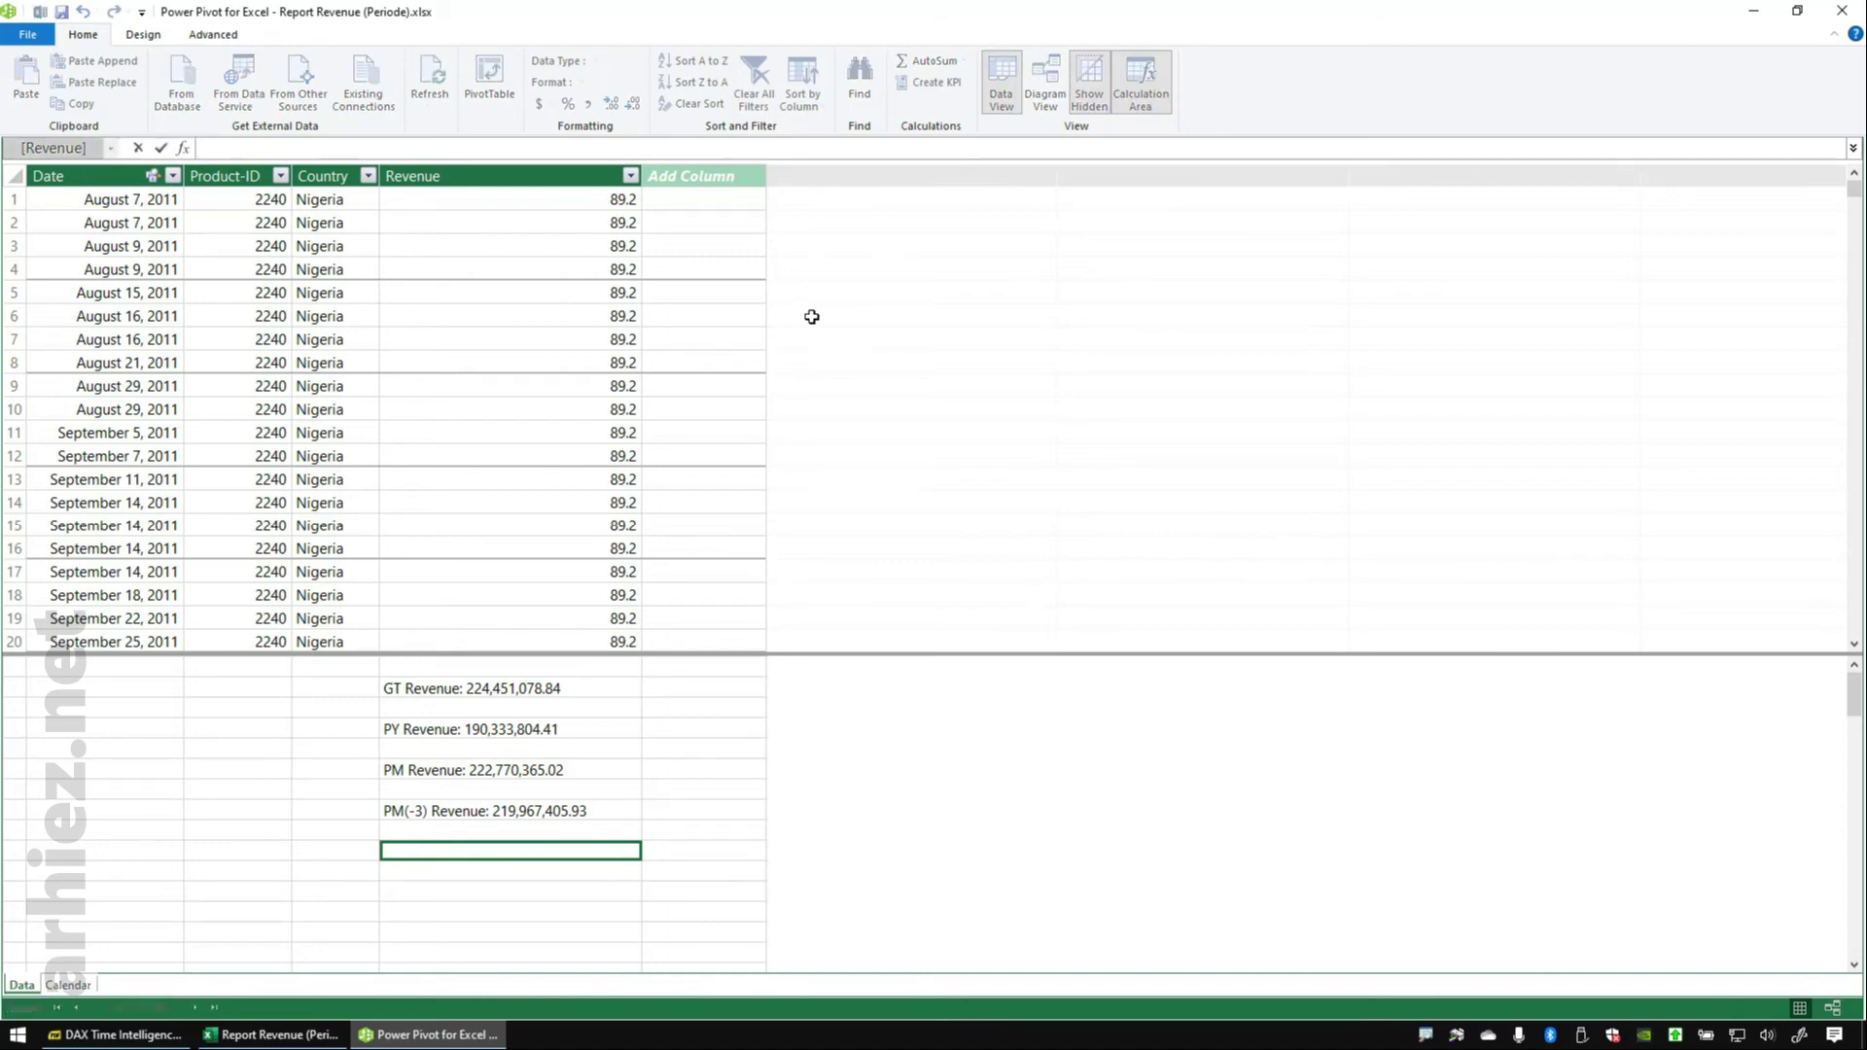
type("PD(-14) Revenue:=C")
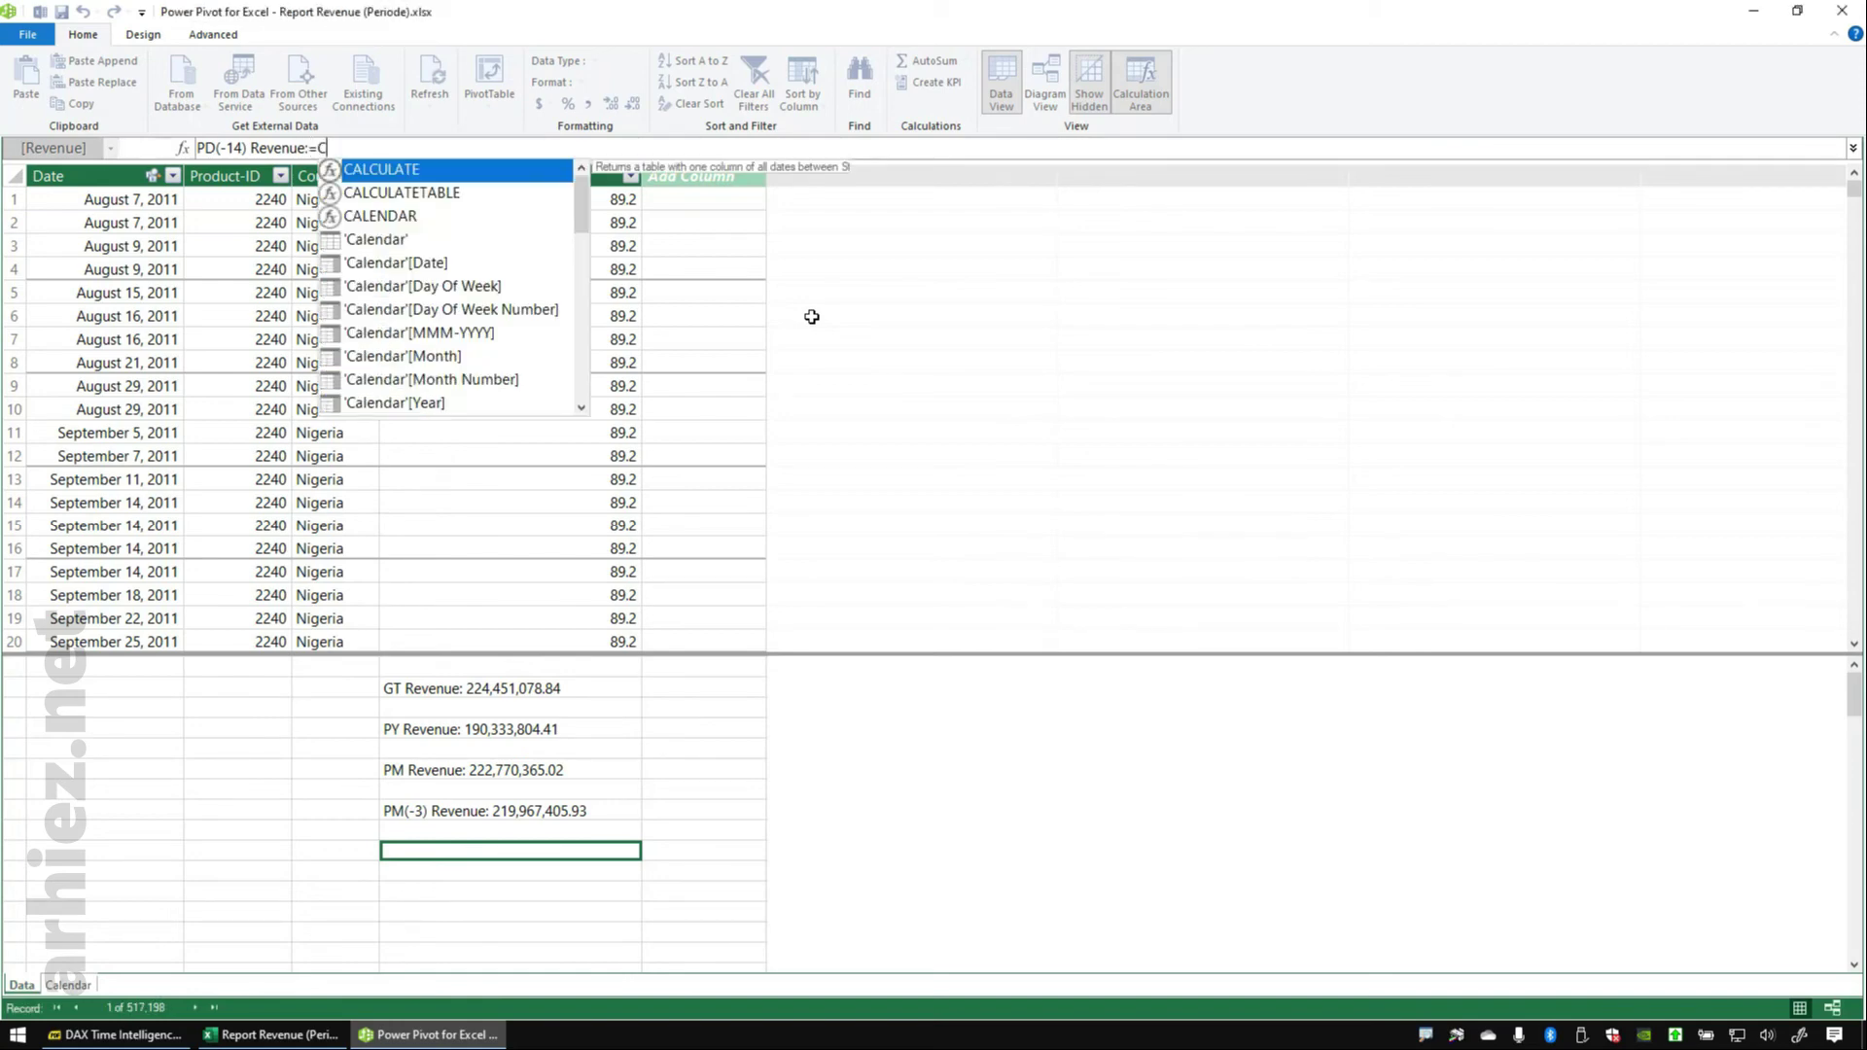
type("ALCULATE")
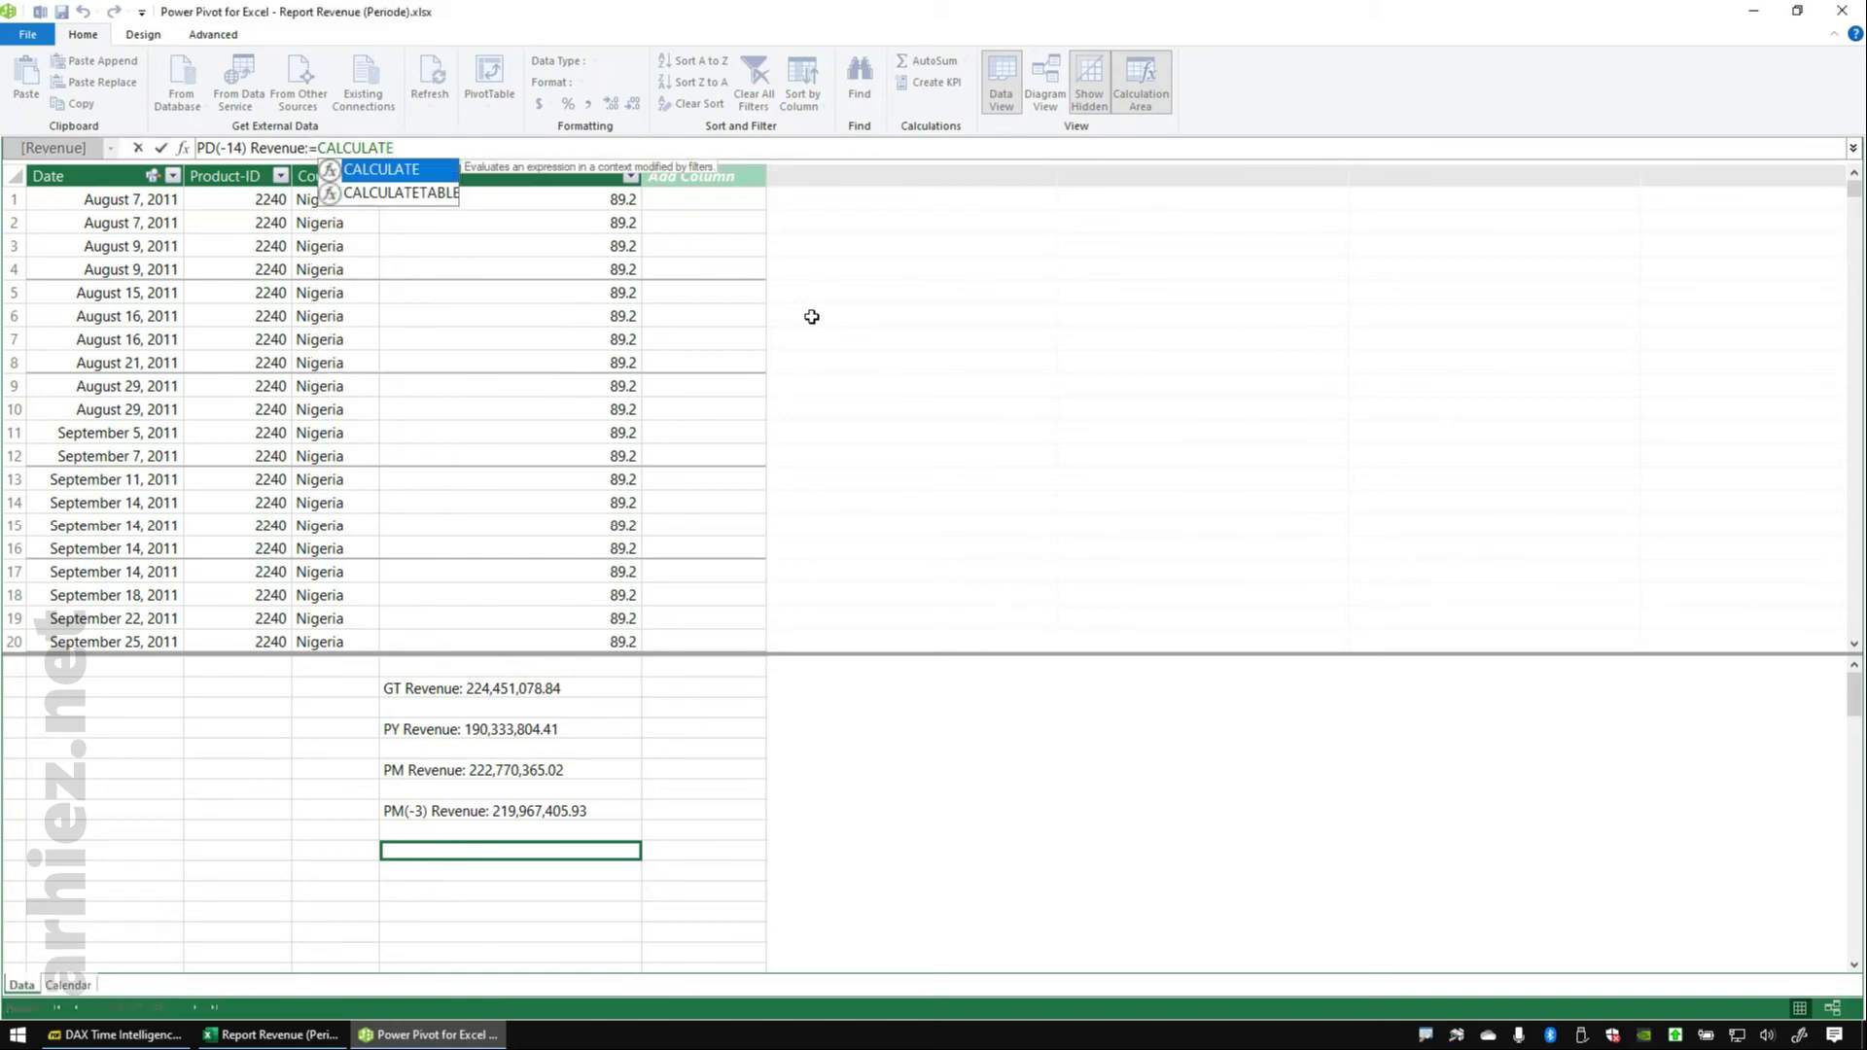
type("(")
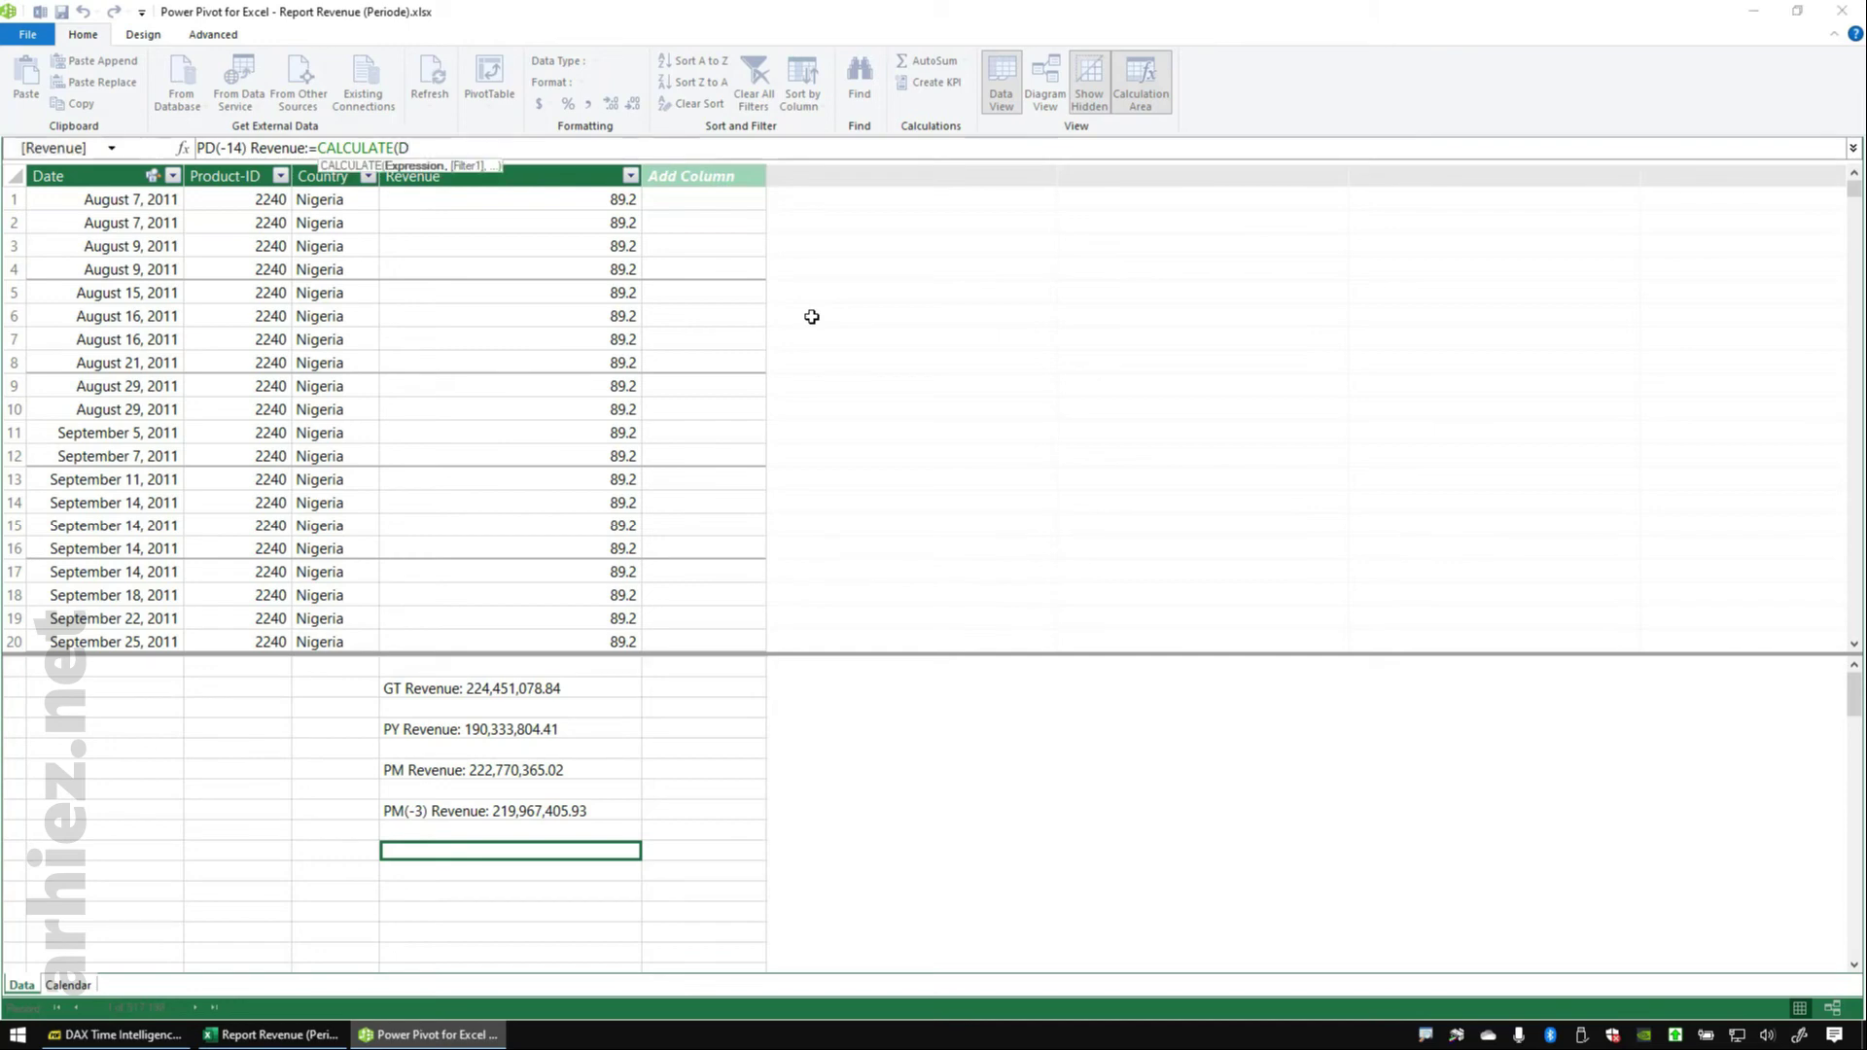
- Enter Data[GT Revenue] as the CALCULATE expression and start its filter argument with the DATEADD function
type("Data")
key("Down")
key("Down")
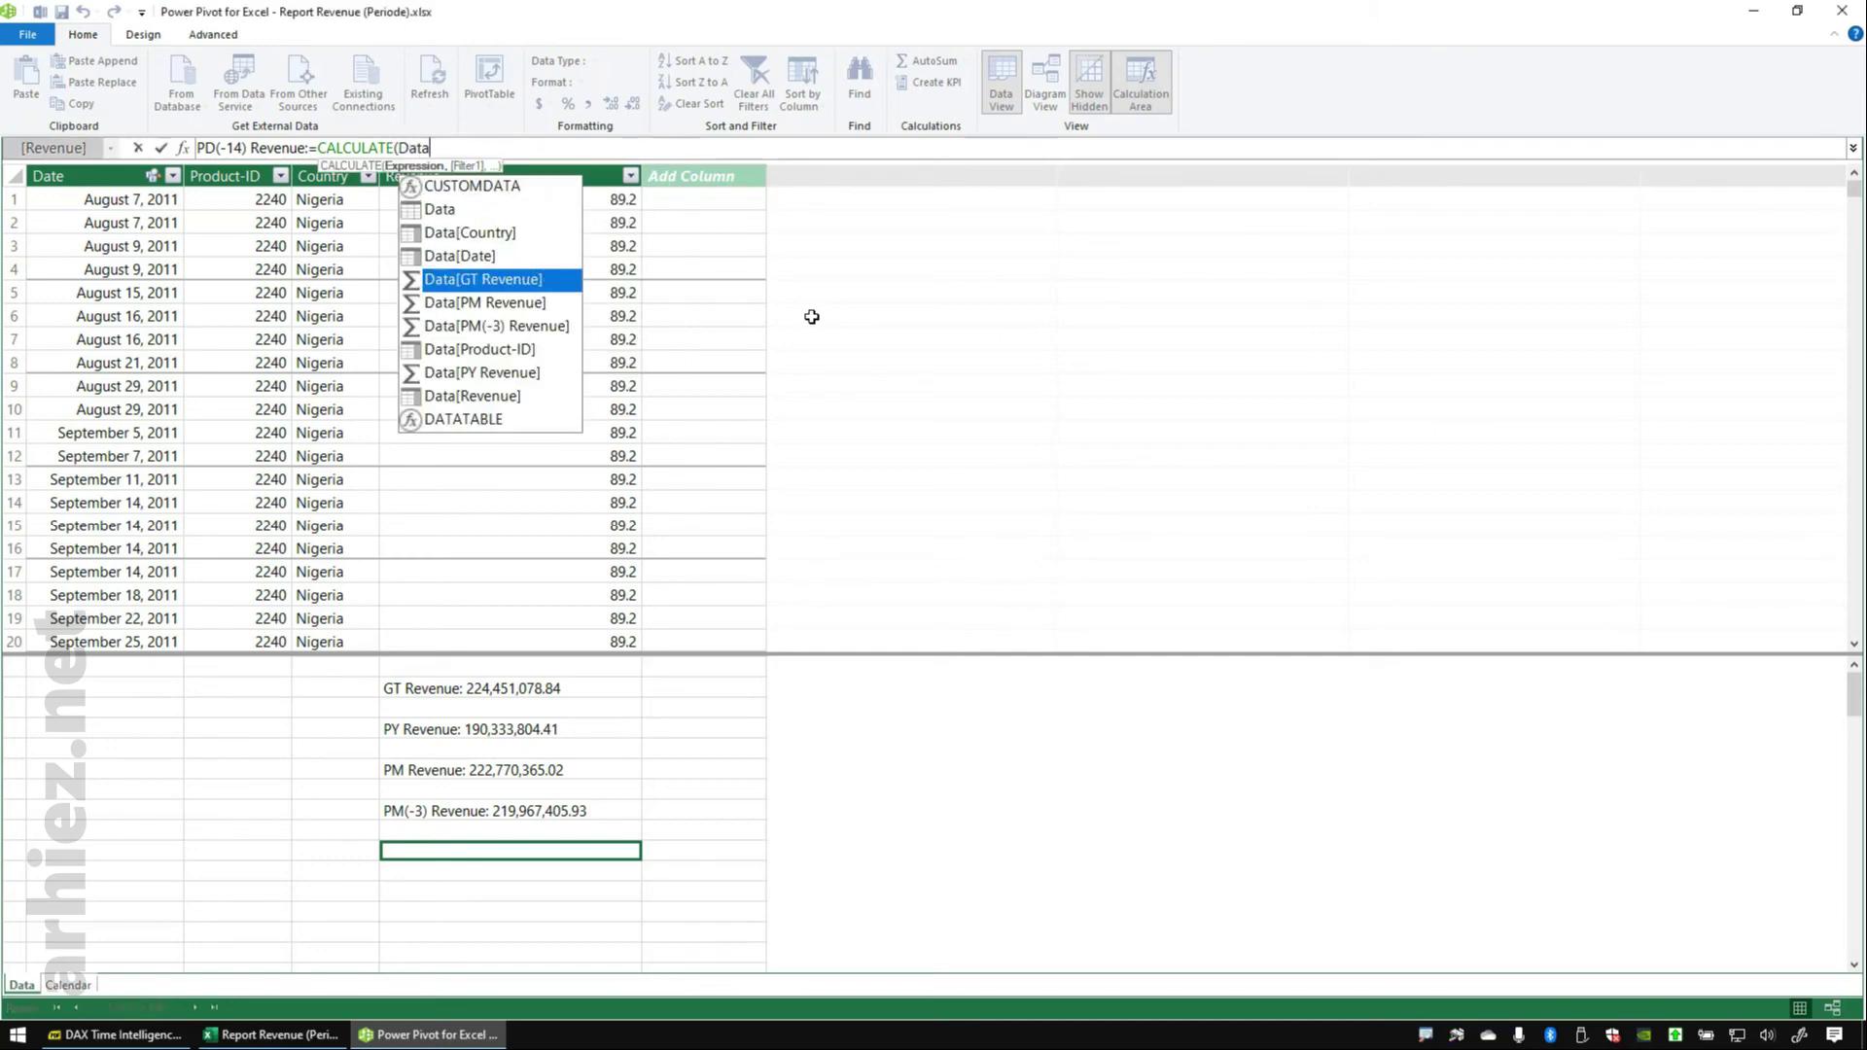
key("Tab")
type(", ")
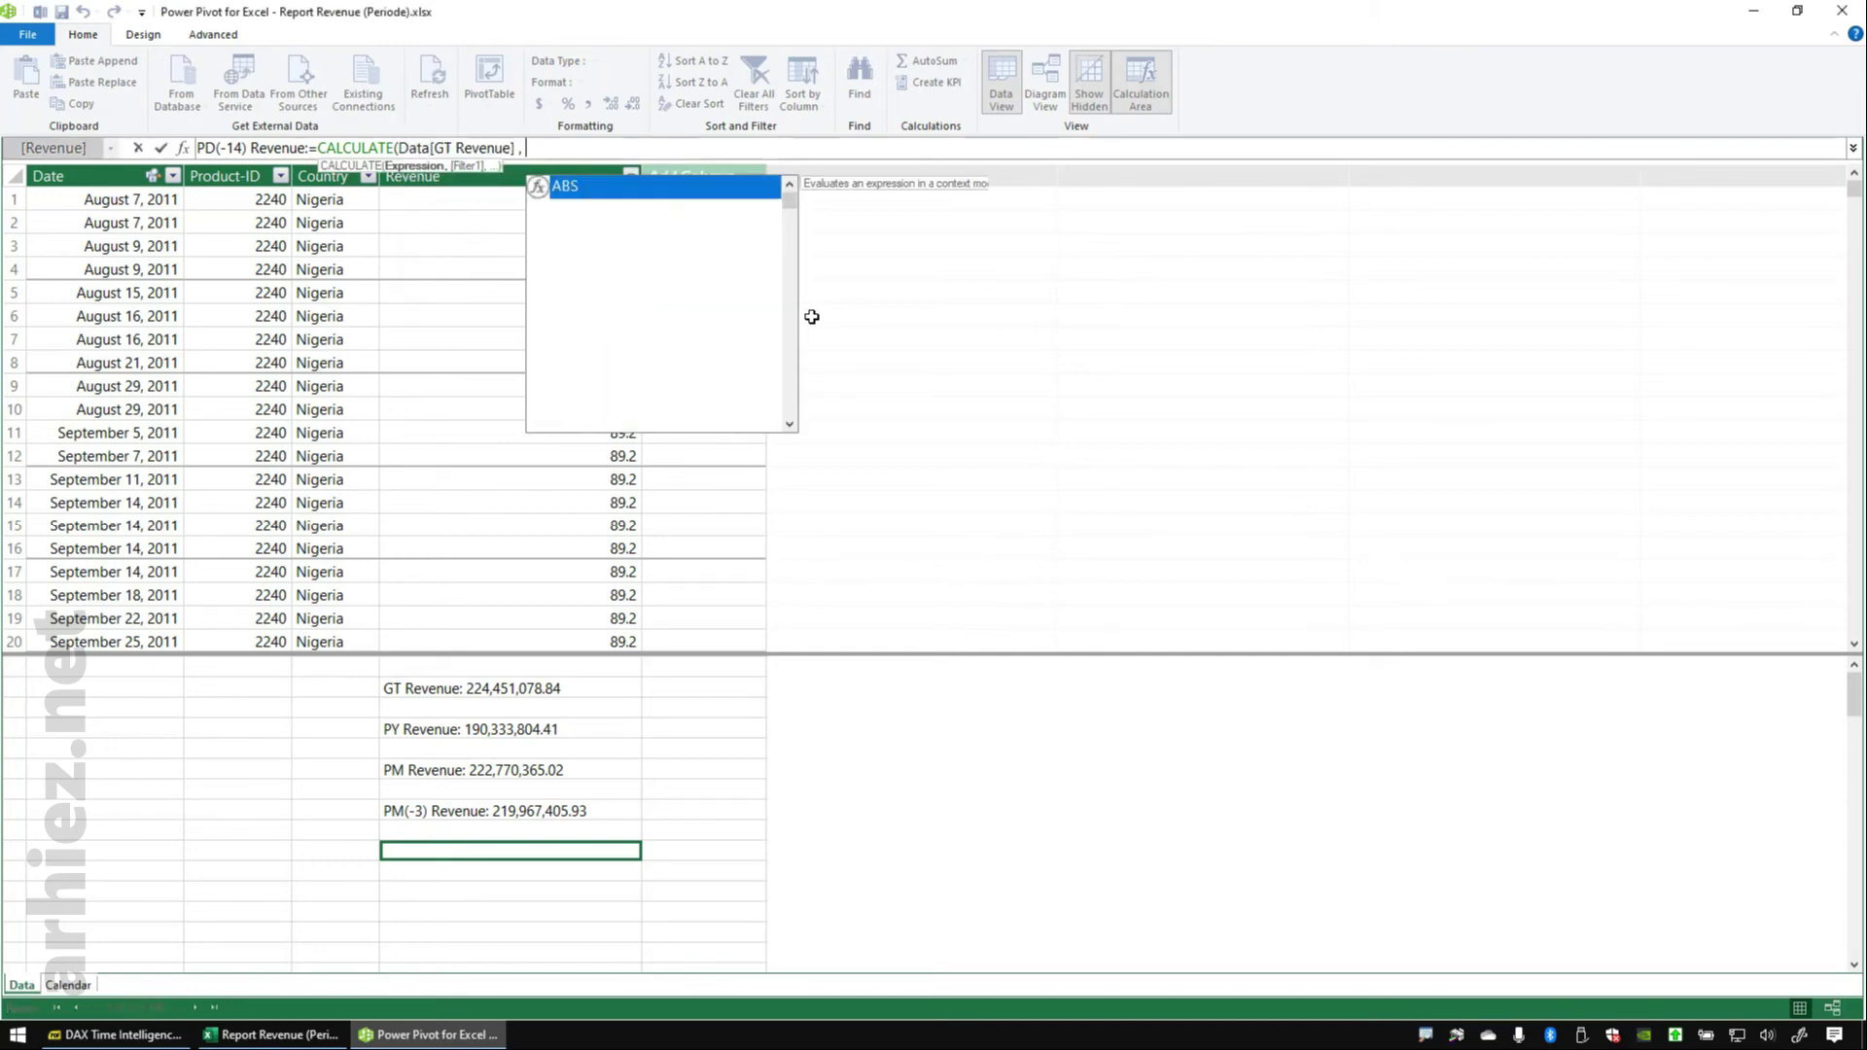
type("DATE")
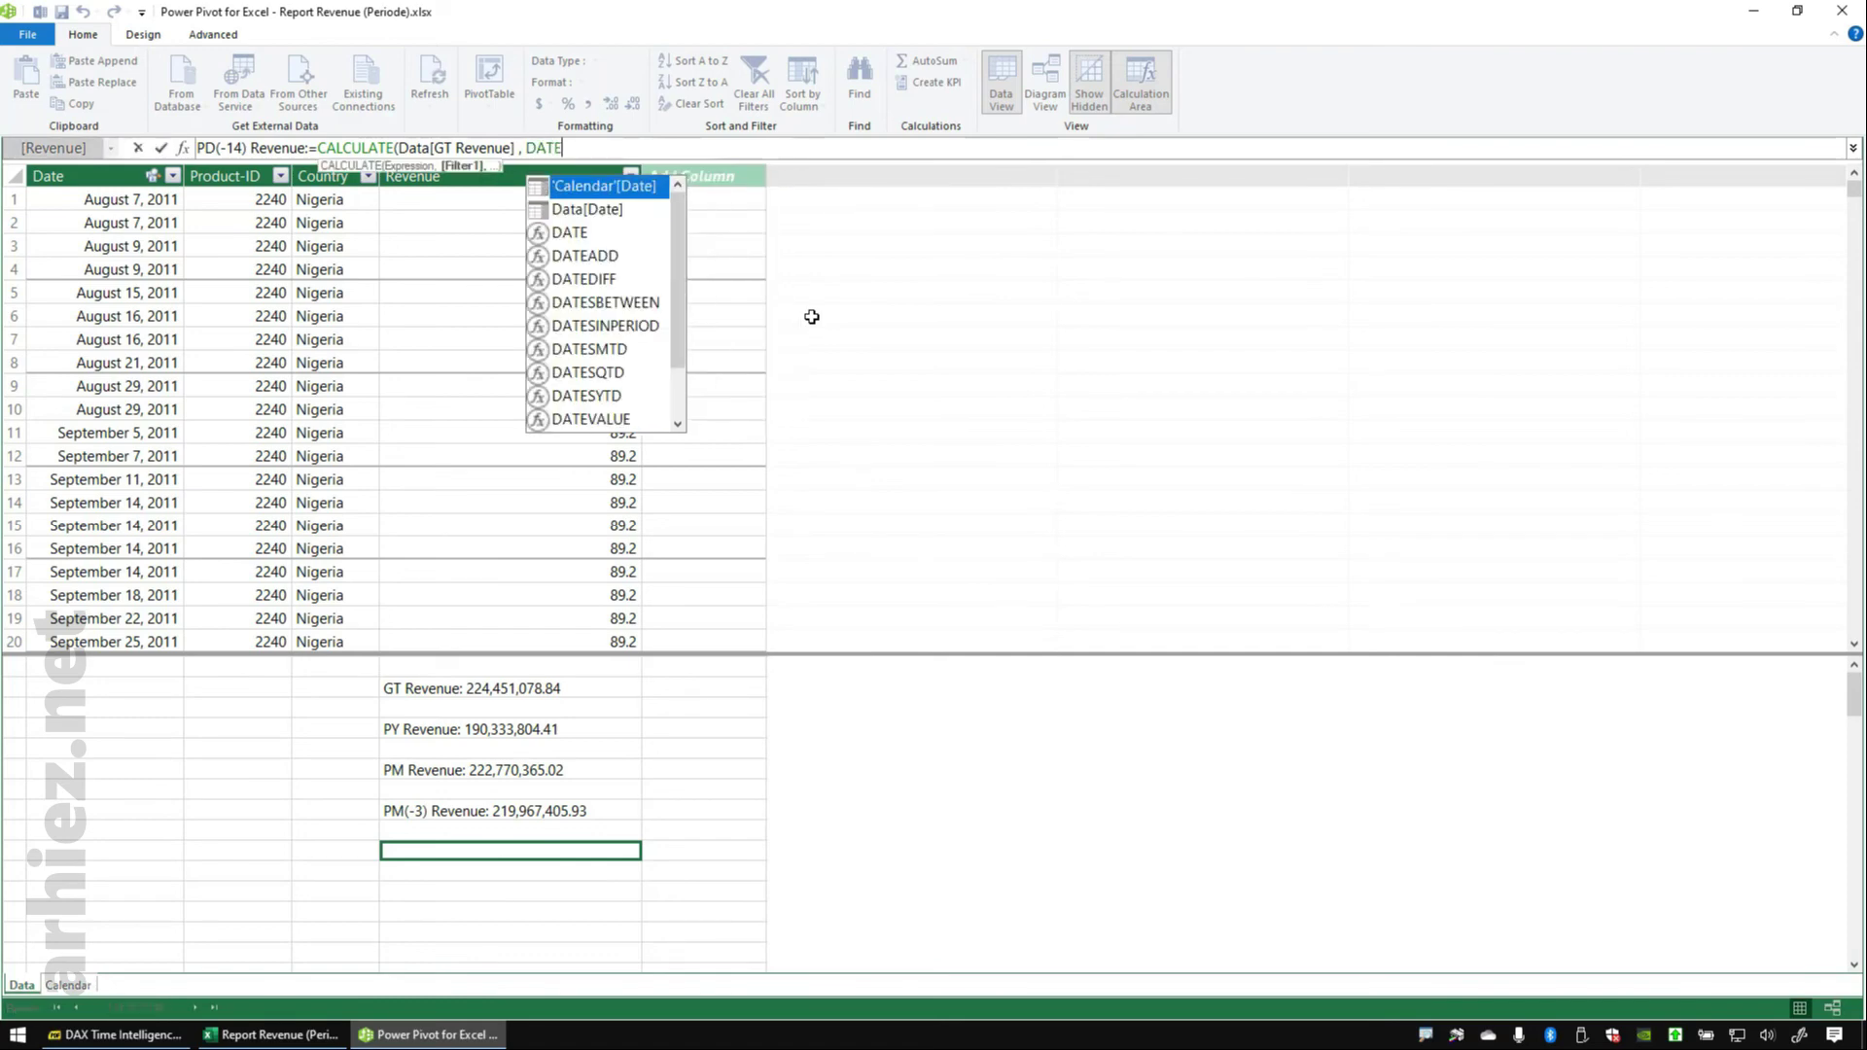
key("Down")
key("Down")
key("Down")
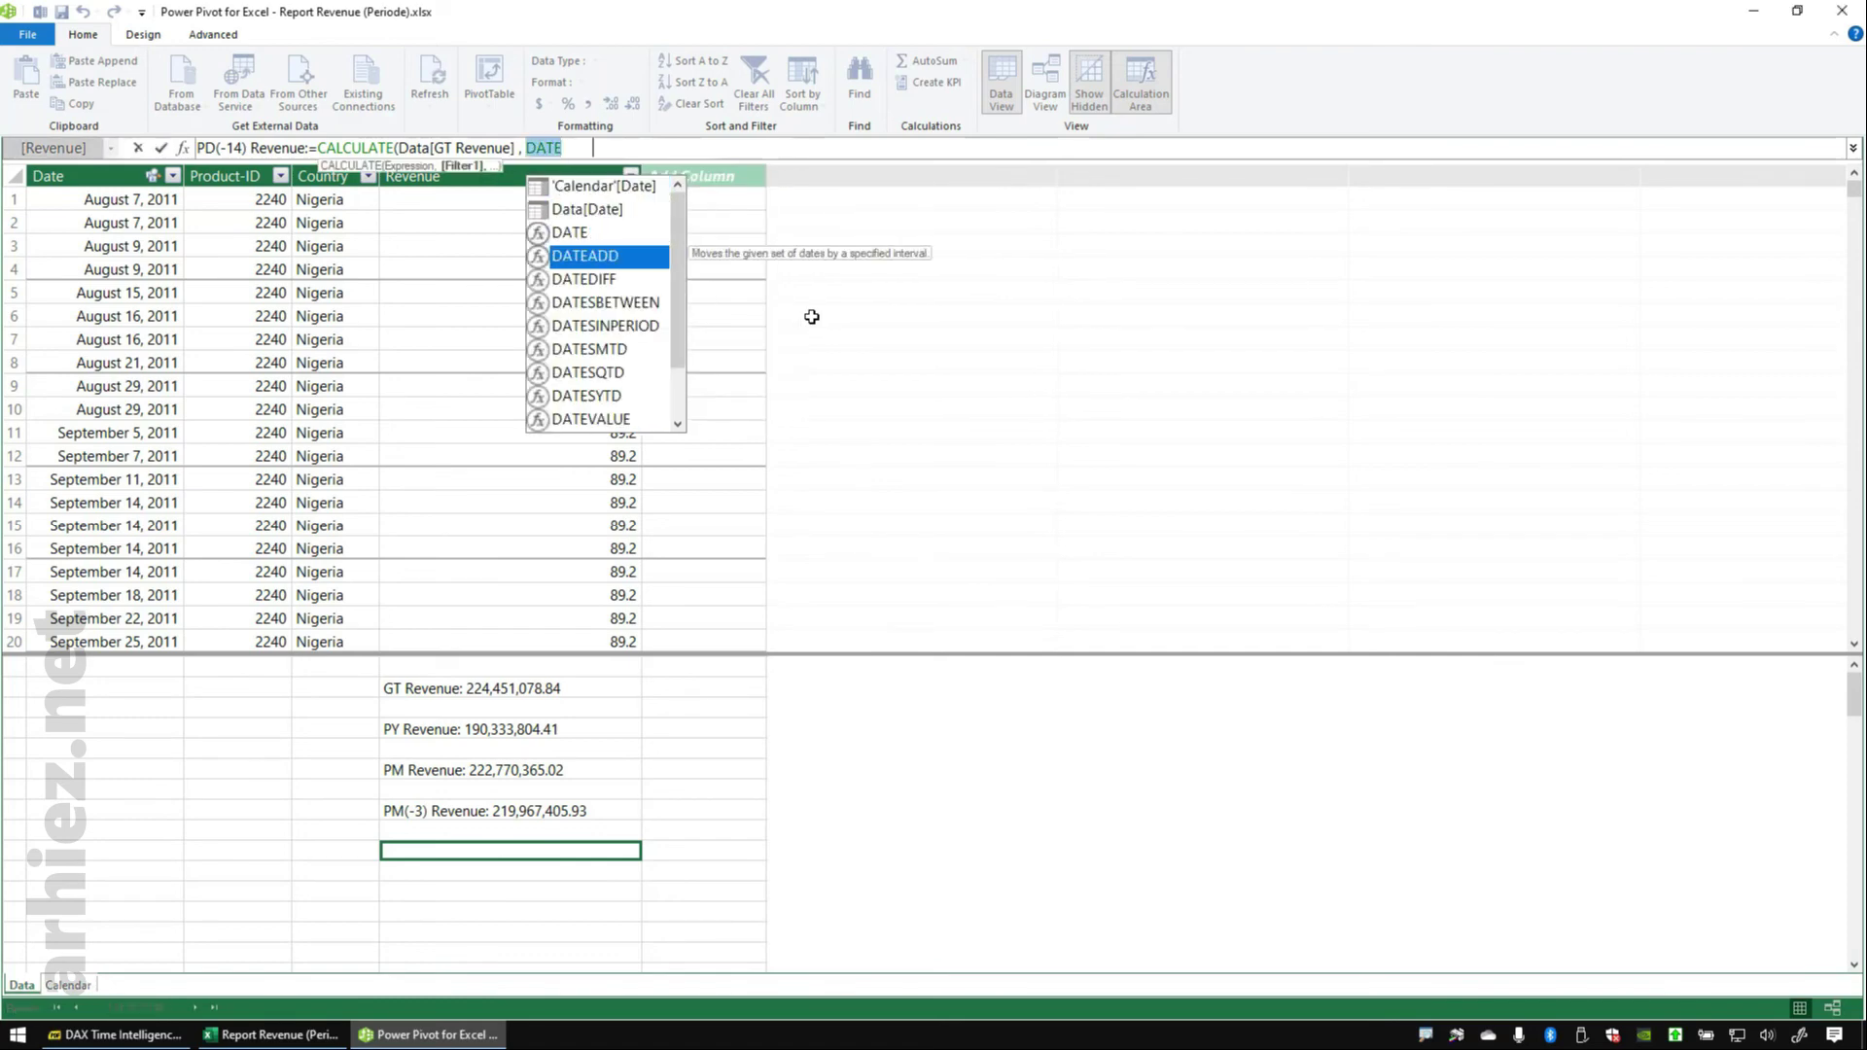
key("Tab")
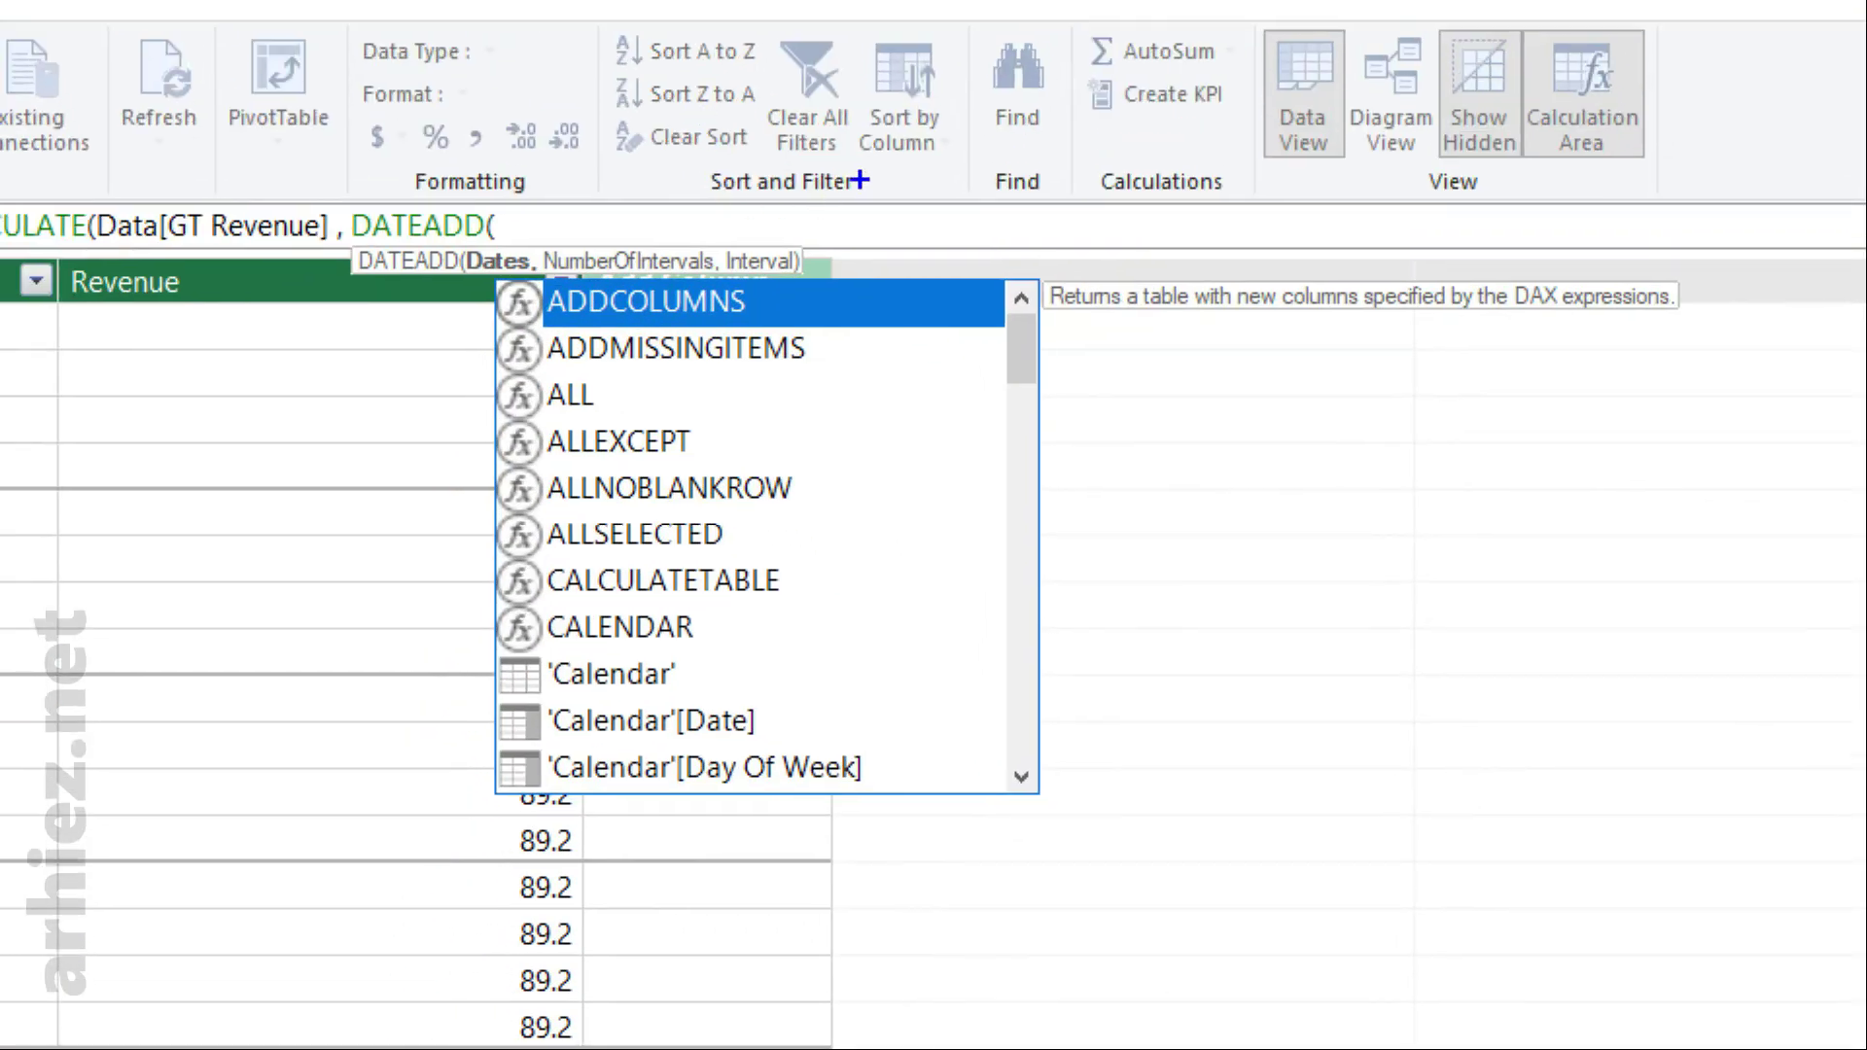
mouse_move(859, 180)
left_mouse_down()
mouse_move(461, 233)
mouse_move(904, 251)
mouse_move(909, 160)
left_mouse_up()
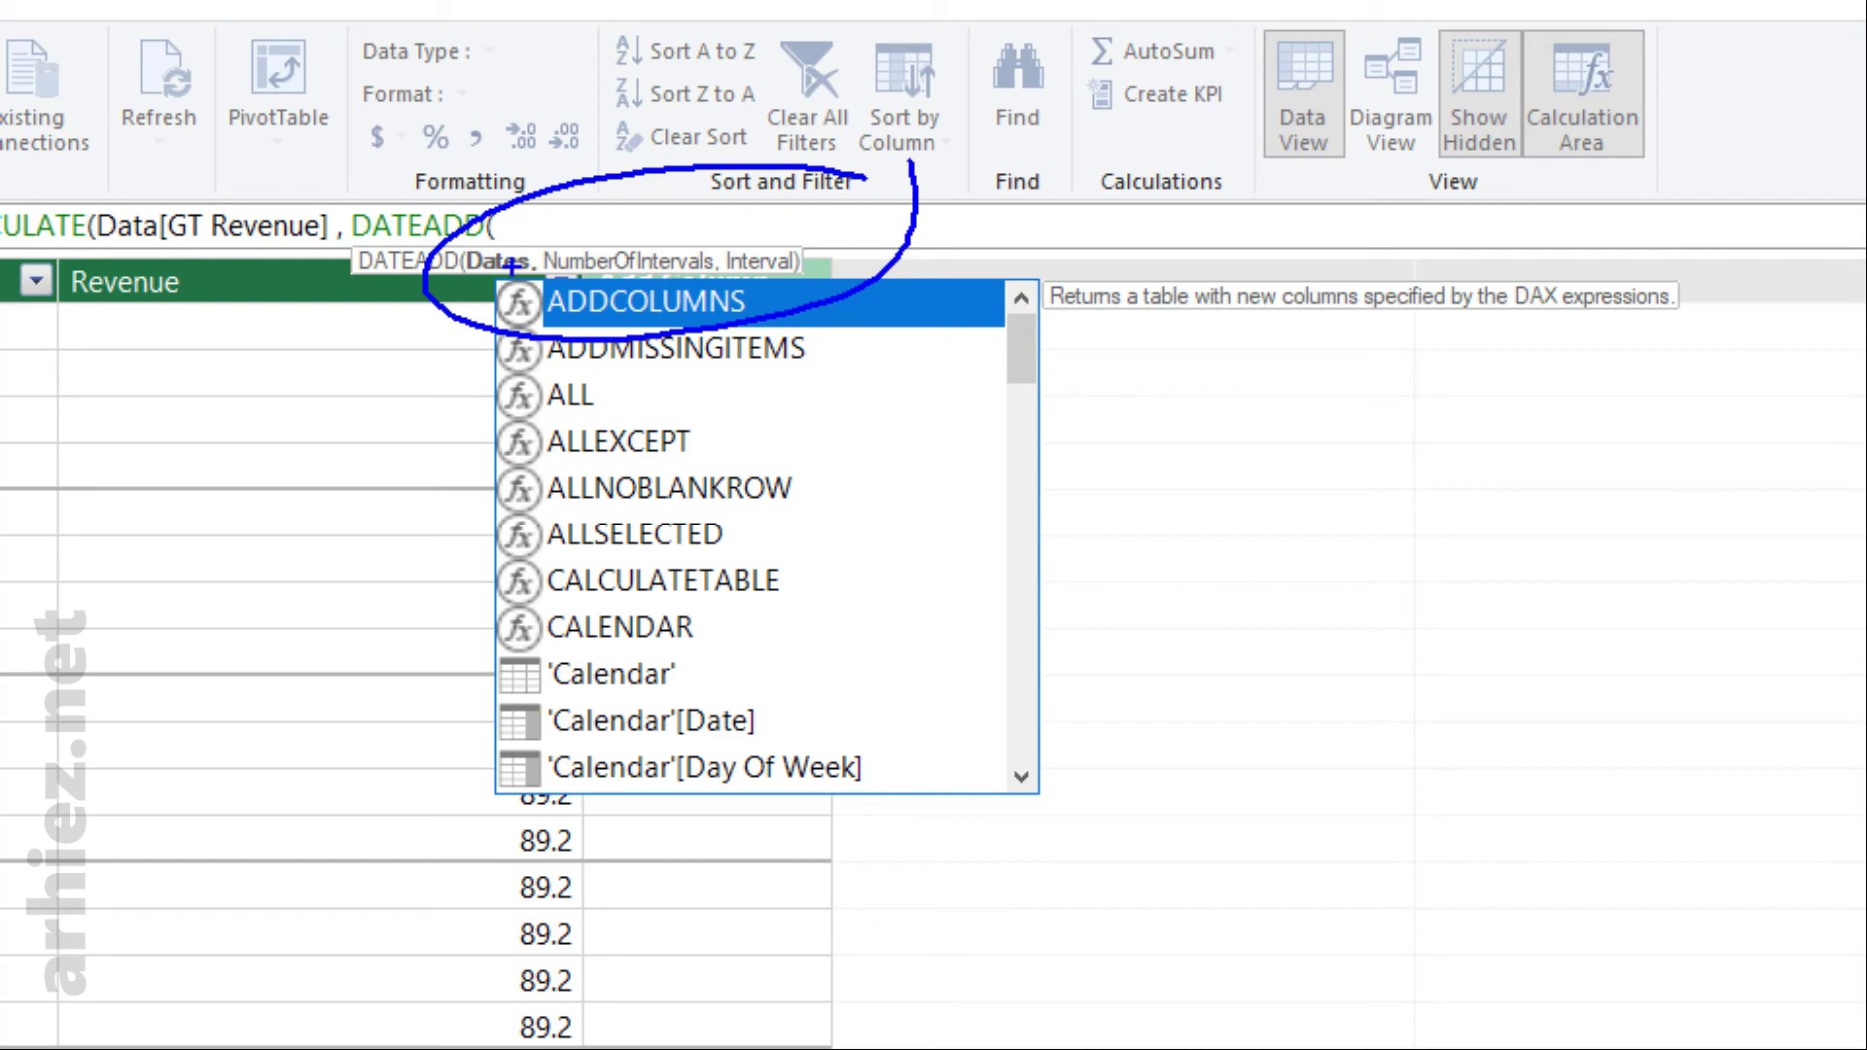
key("r")
left_click_drag(529, 229, 486, 230)
mouse_move(665, 234)
left_mouse_down()
mouse_move(681, 287)
mouse_move(650, 210)
left_mouse_up()
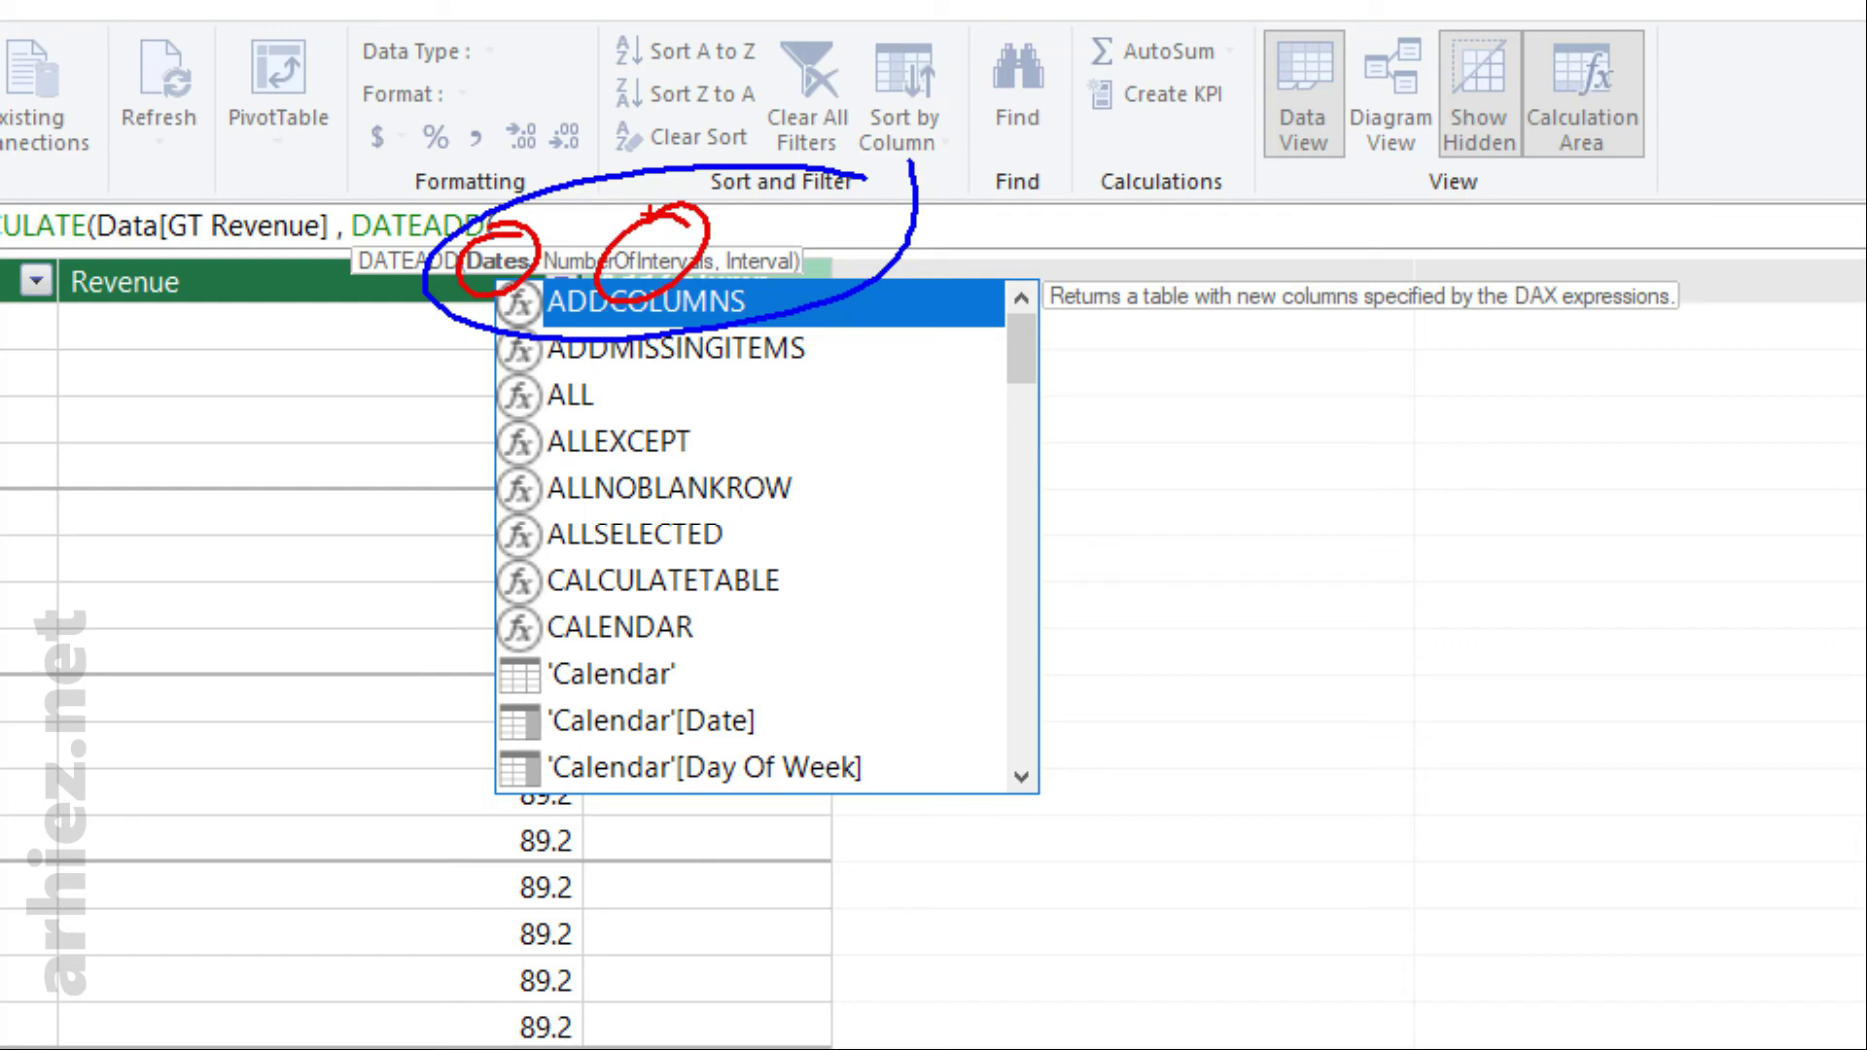
mouse_move(778, 224)
left_mouse_down()
mouse_move(822, 247)
mouse_move(778, 226)
left_mouse_up()
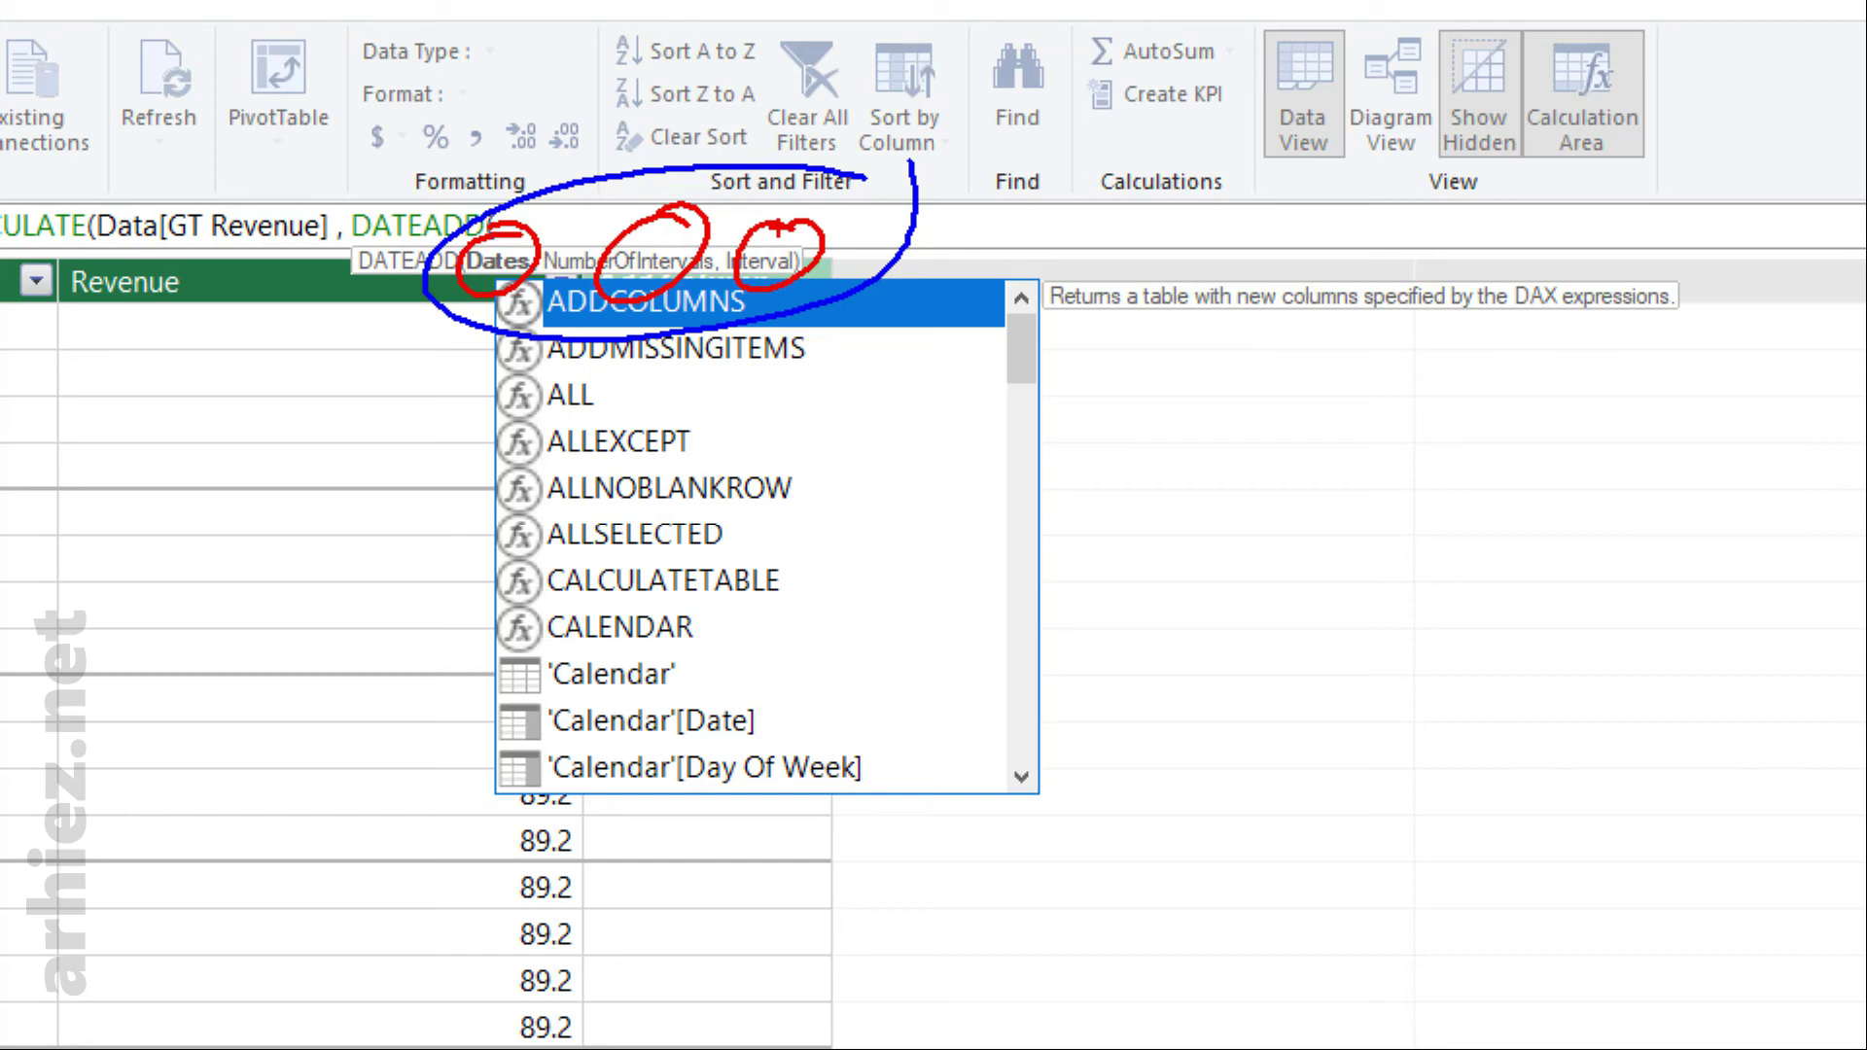
key("Escape")
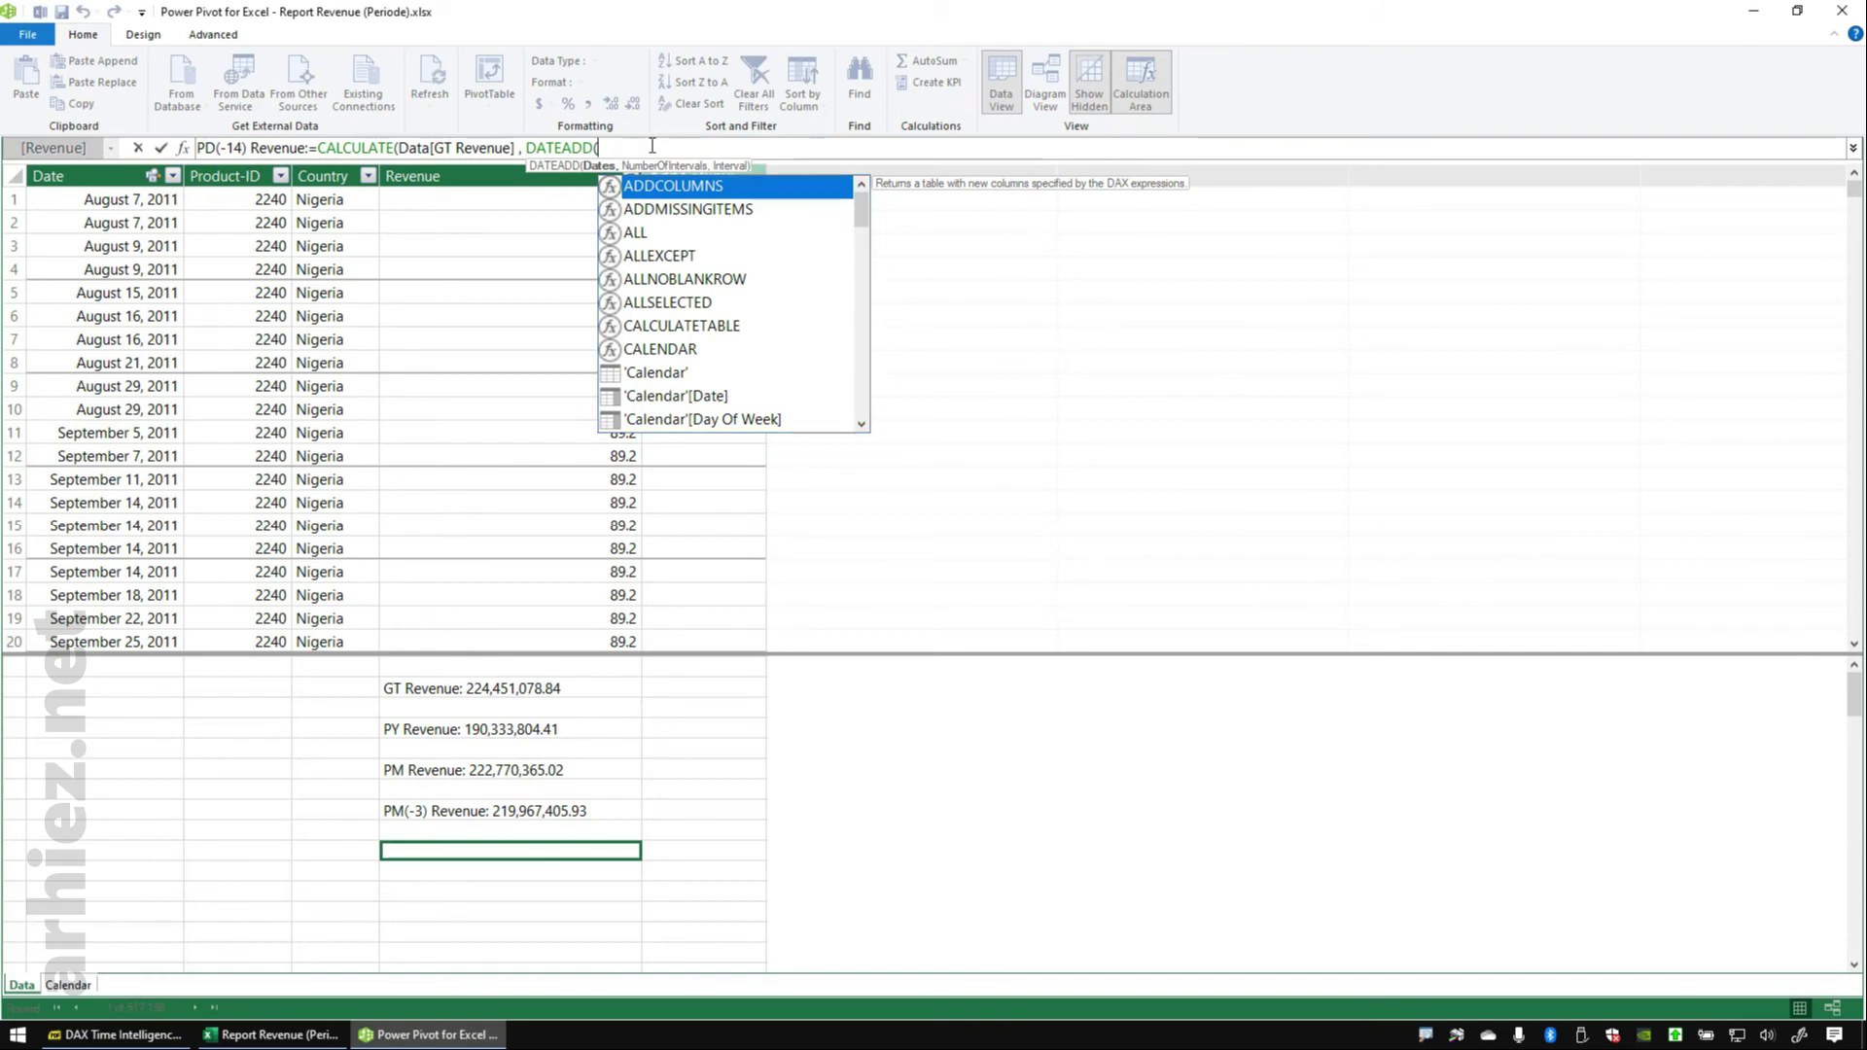
- Complete DATEADD with 'Calendar'[Date] as the dates, -14 as the number of intervals and DAY as the interval, and close the function
type("CAle")
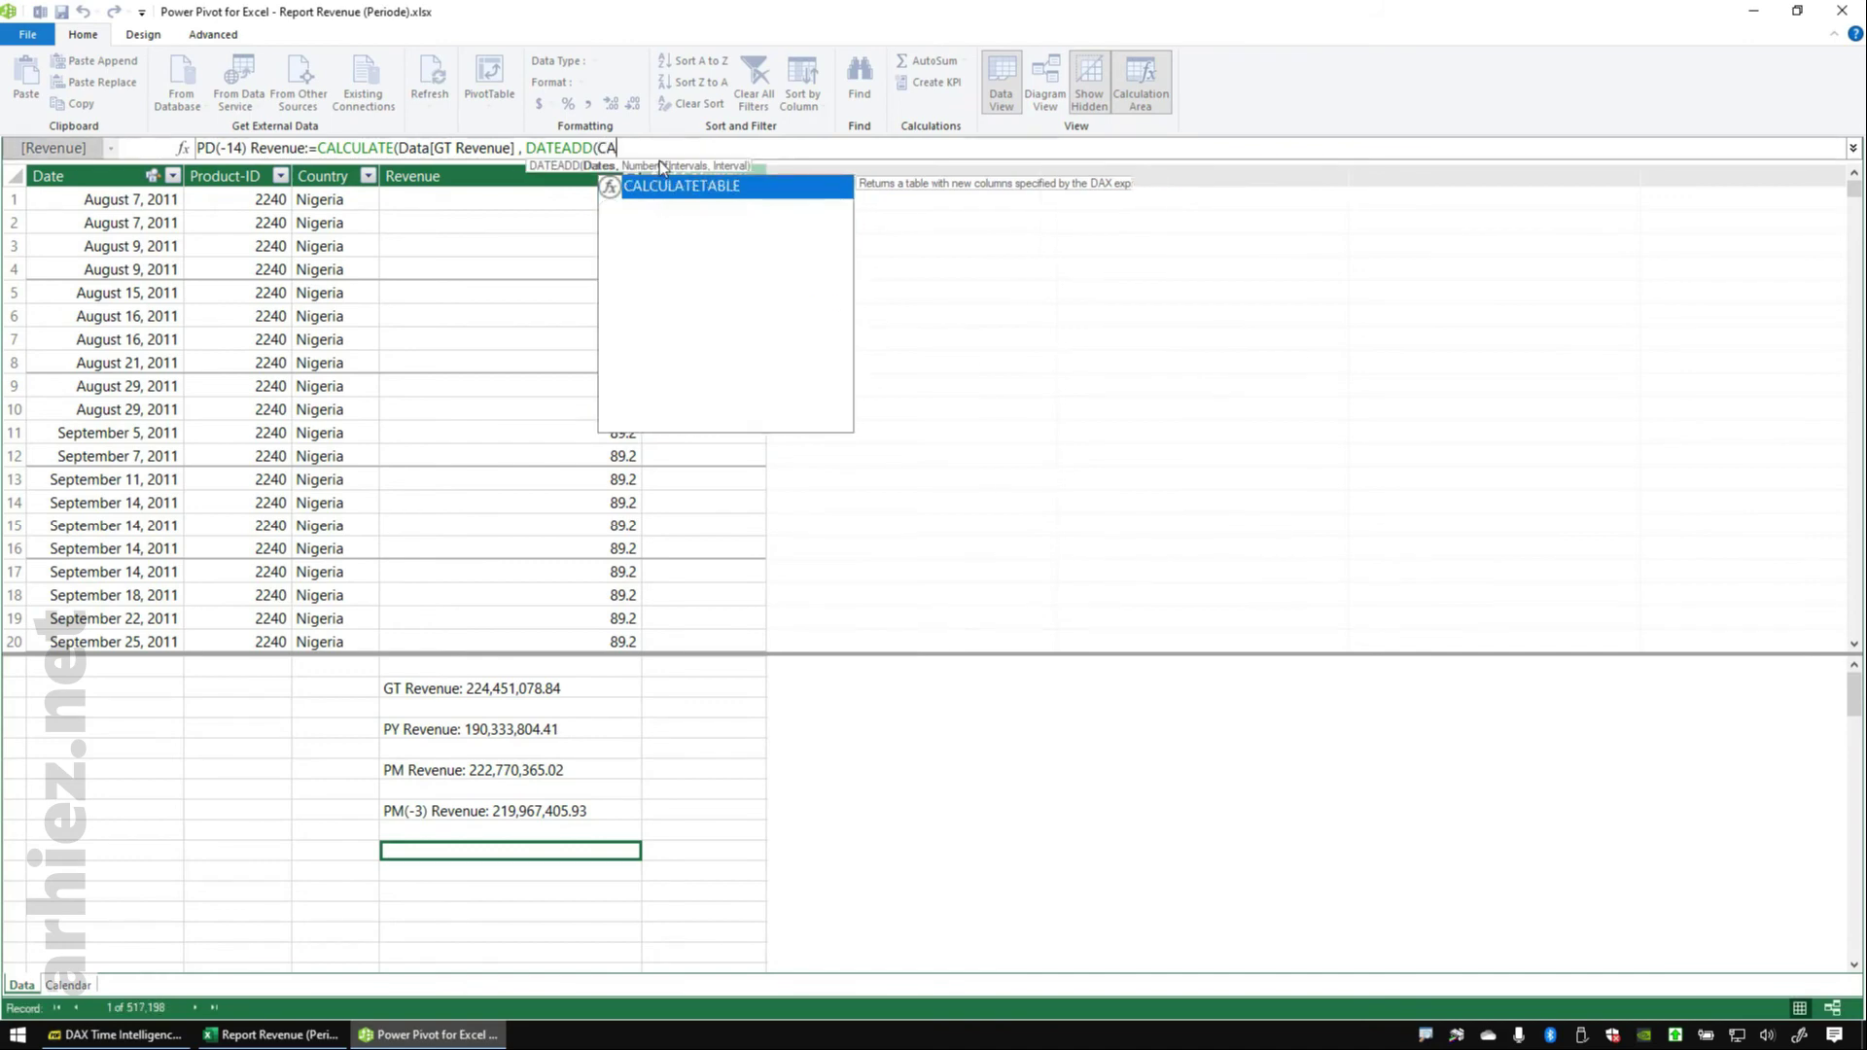
key("BackSpace")
key("Down")
key("Down")
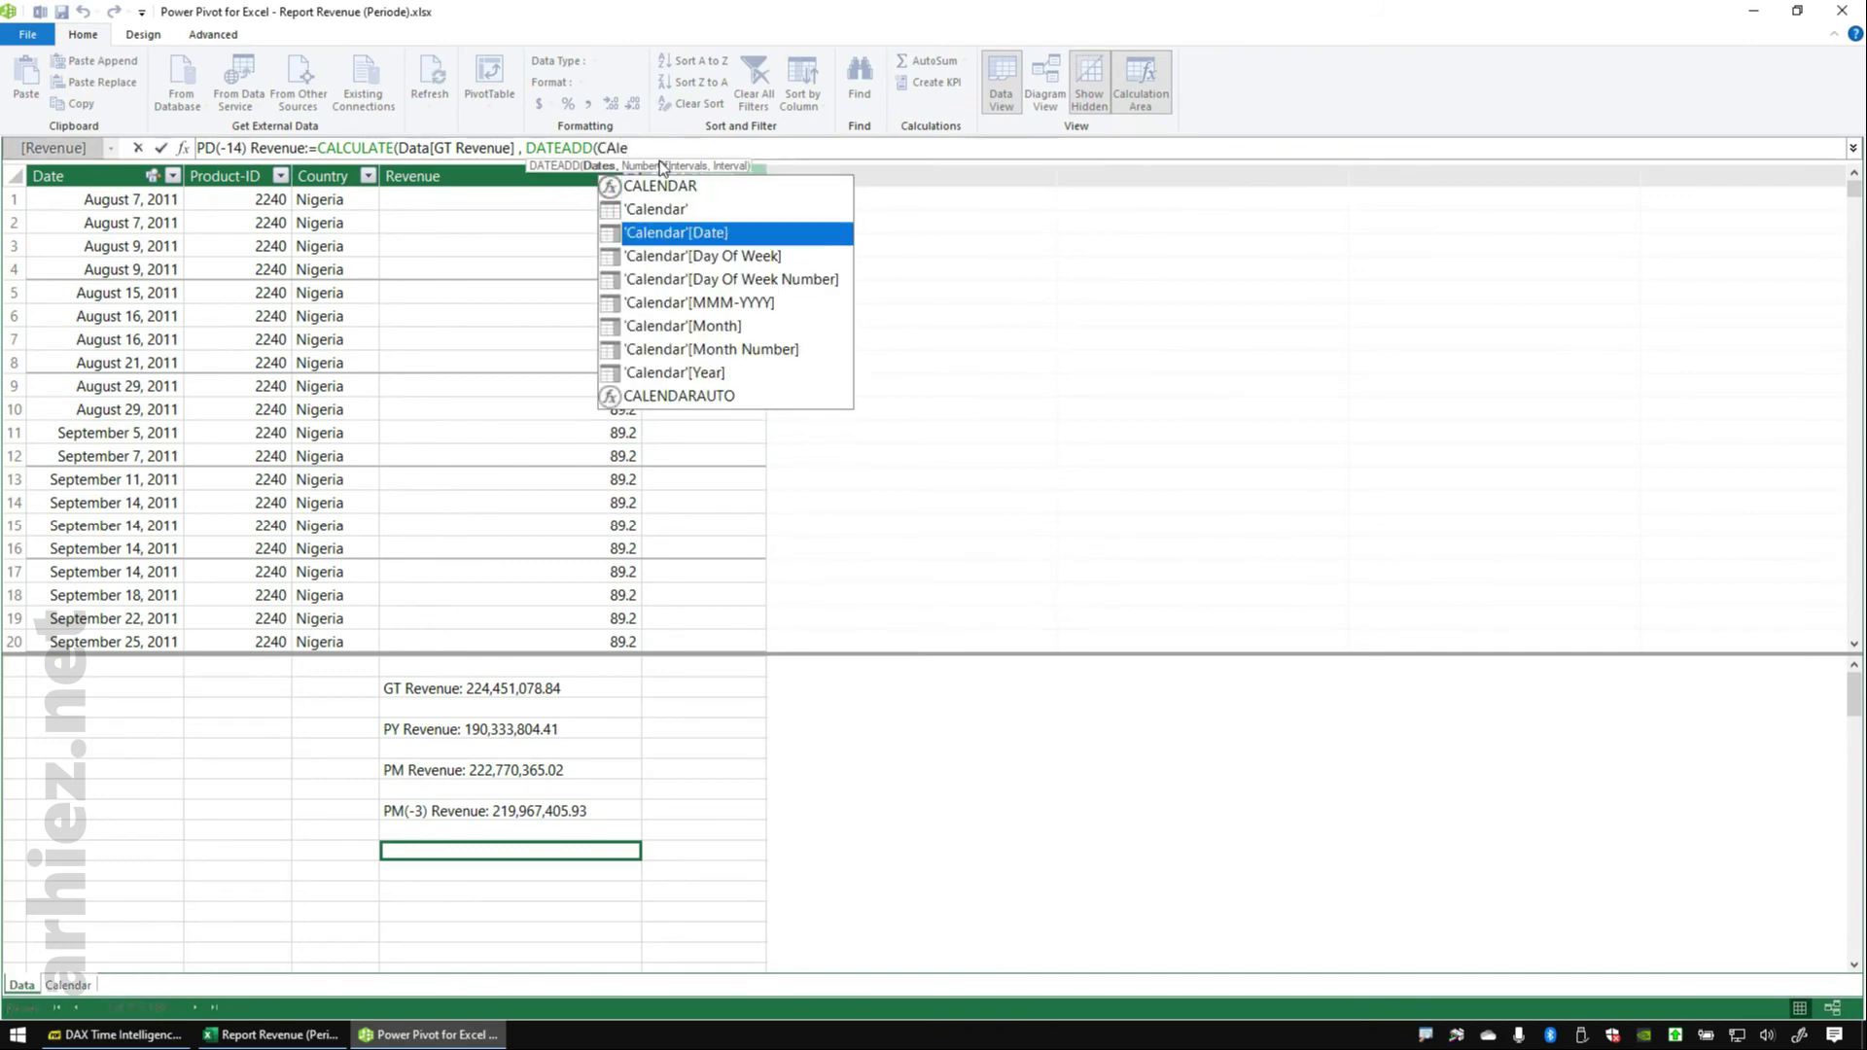
key("Tab")
type(", ")
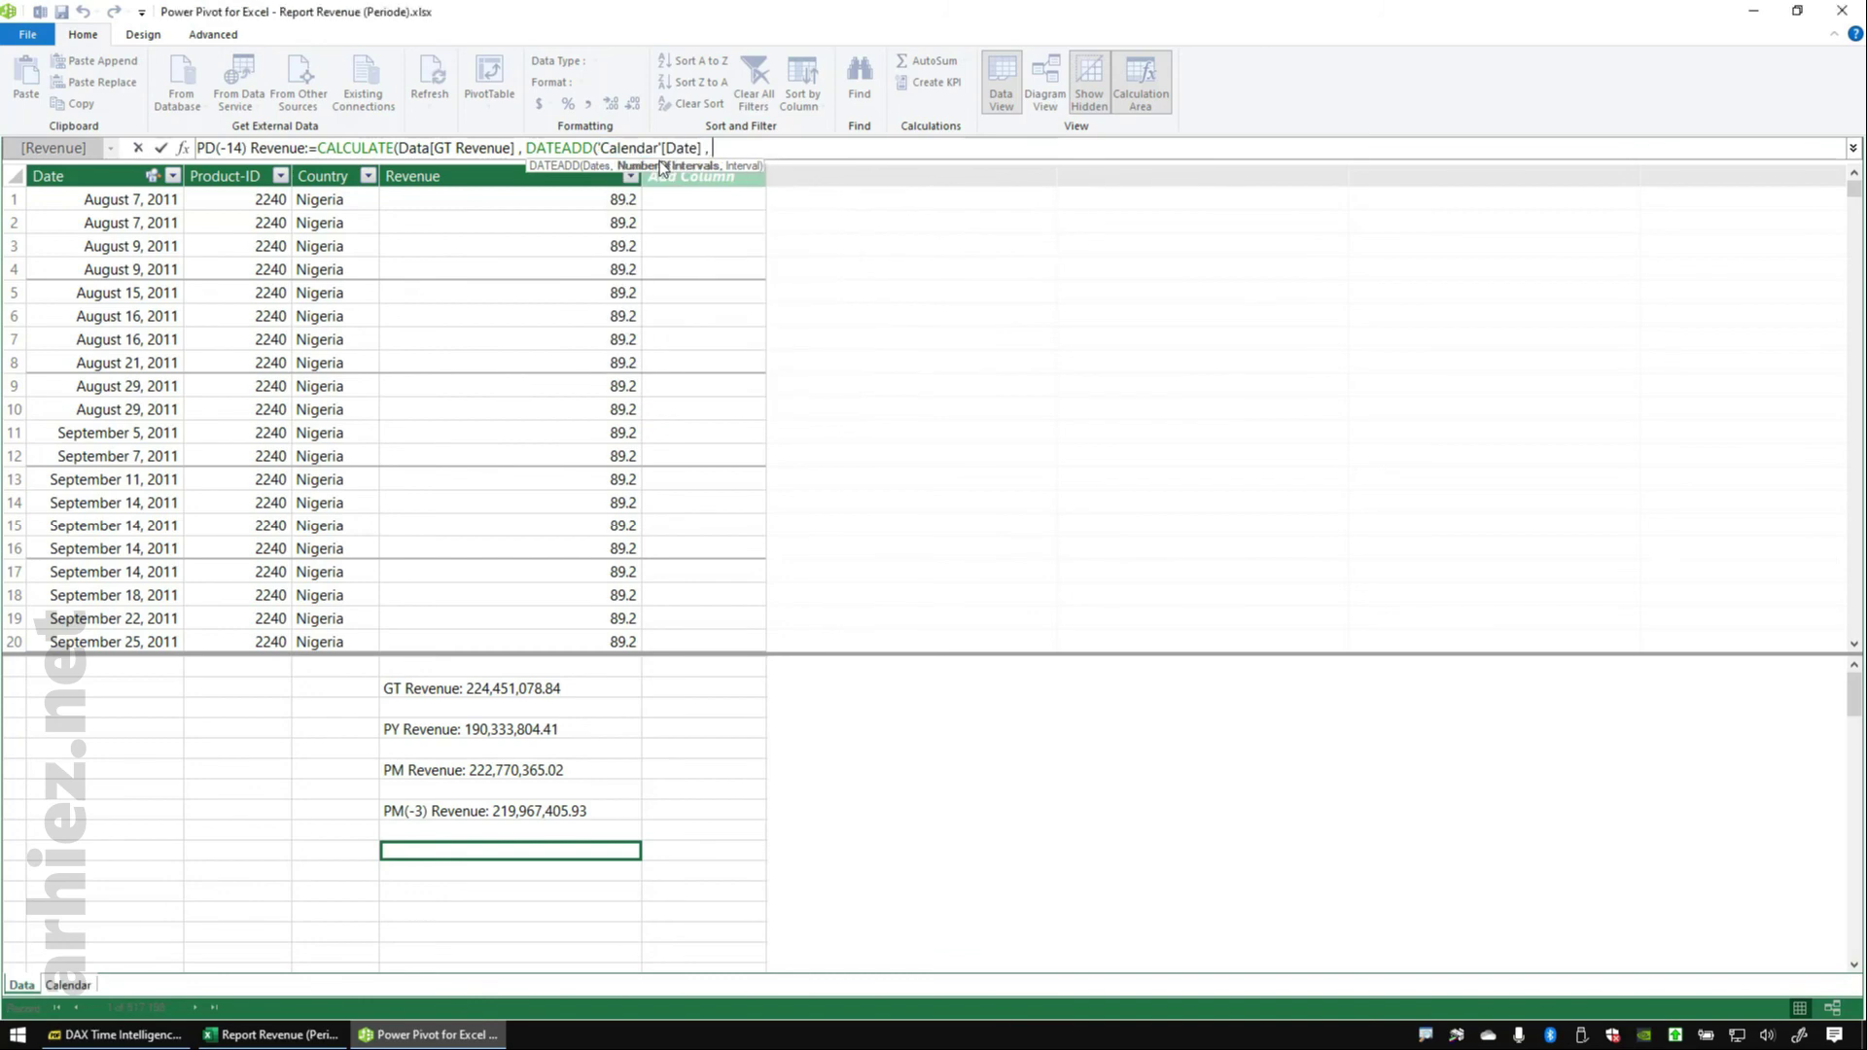
type("-14 , ")
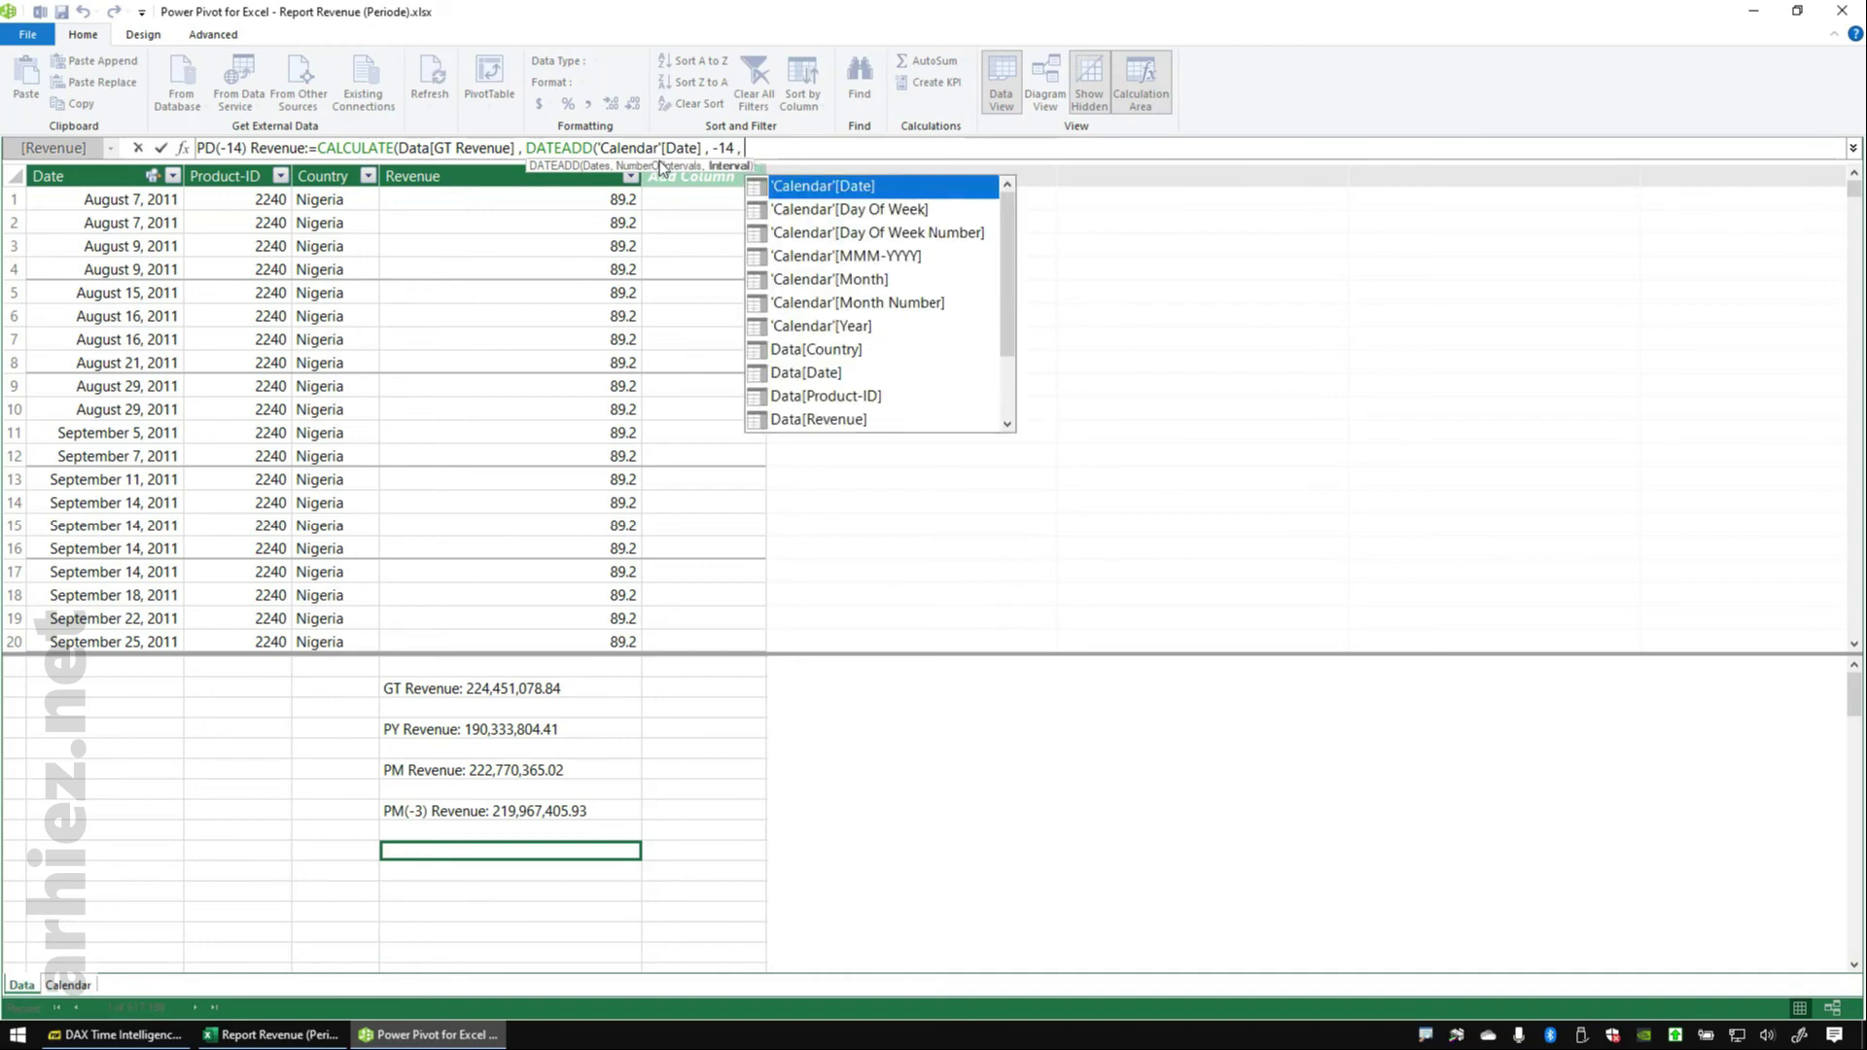
type("DAY")
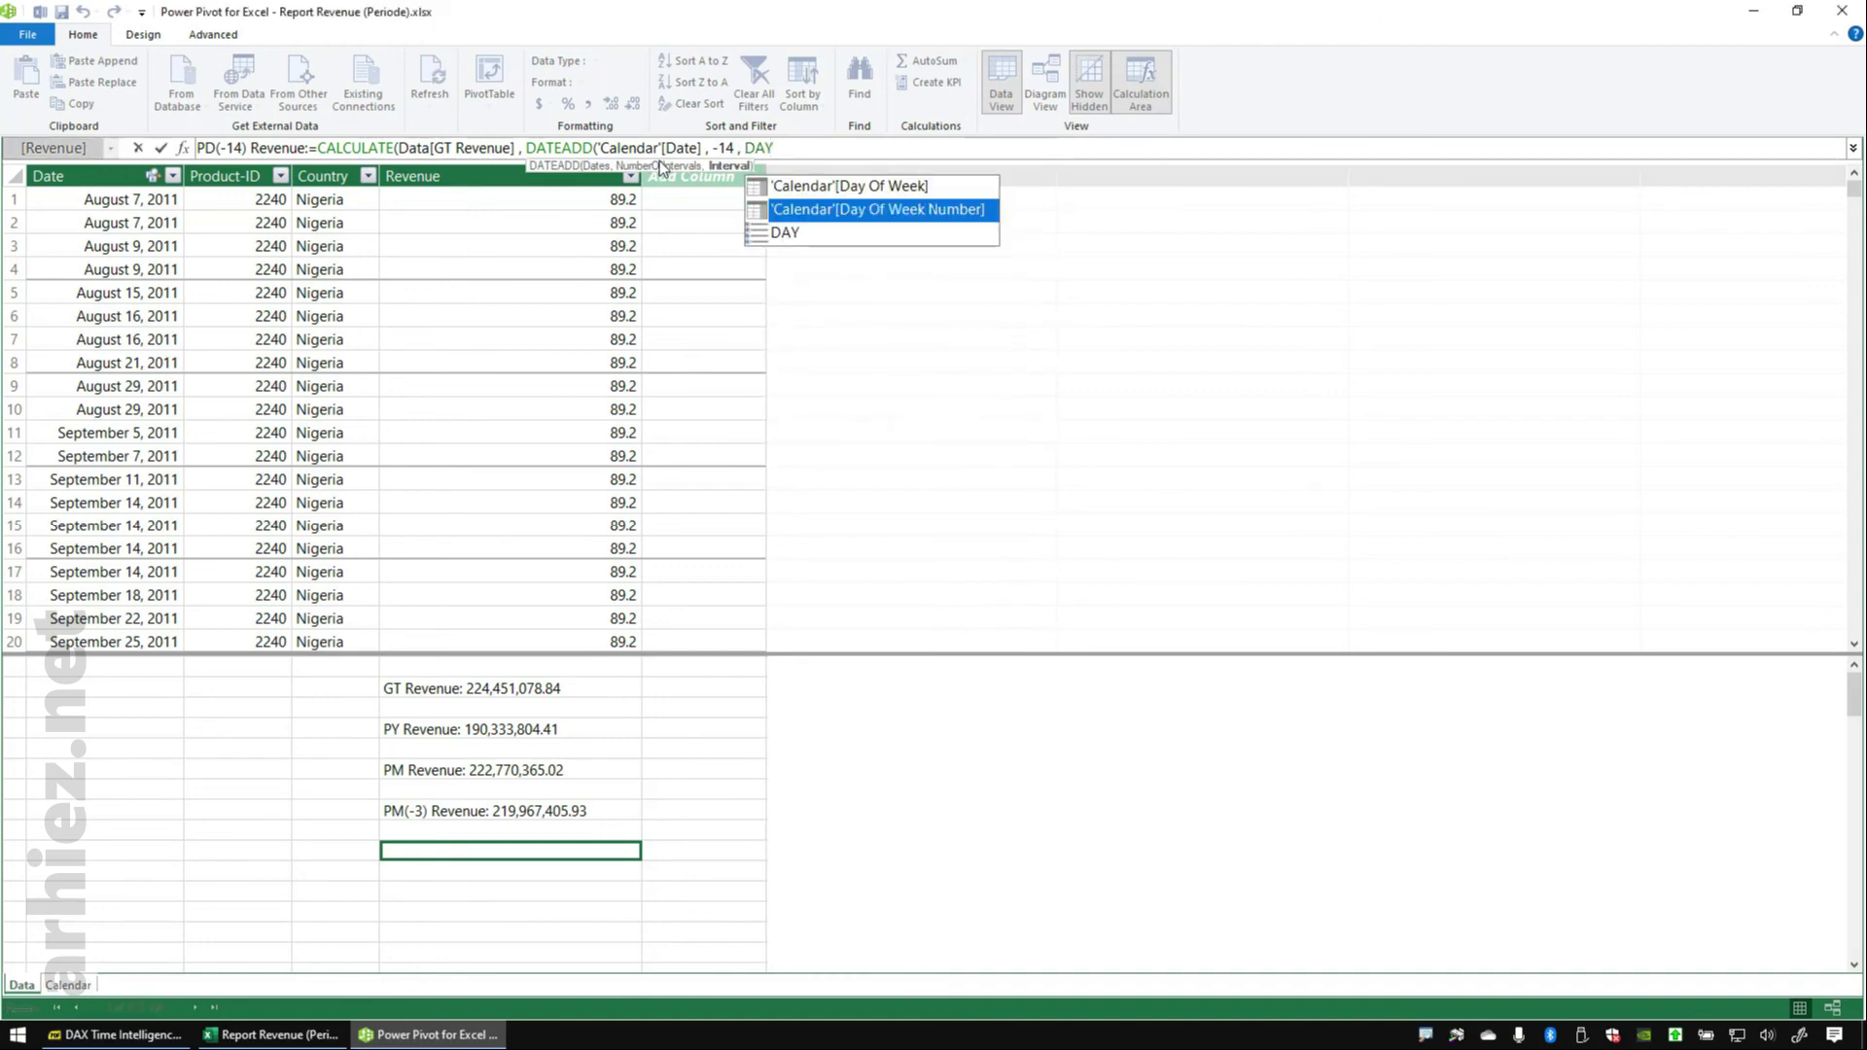
type(")")
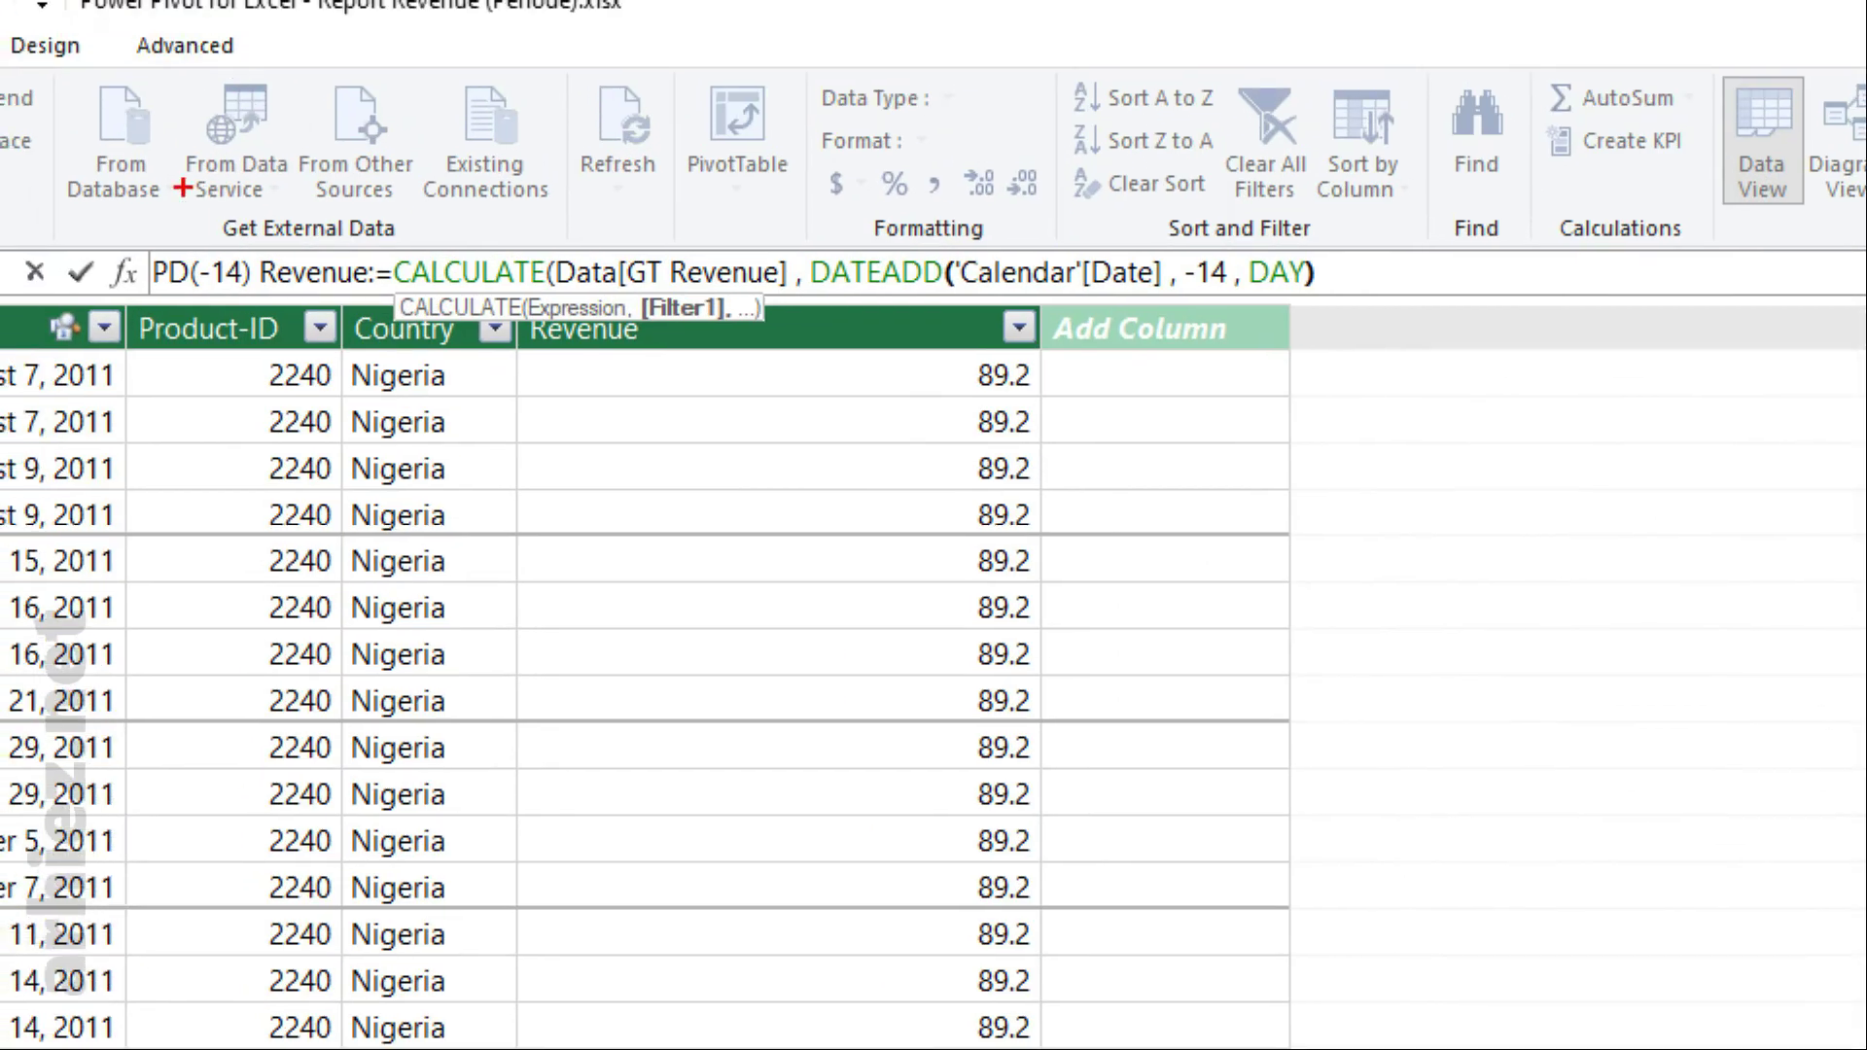
- Close the CALCULATE formula, commit the PD(-14) Revenue measure, and format its result with a thousands separator
left_click_drag(93, 221, 1381, 336)
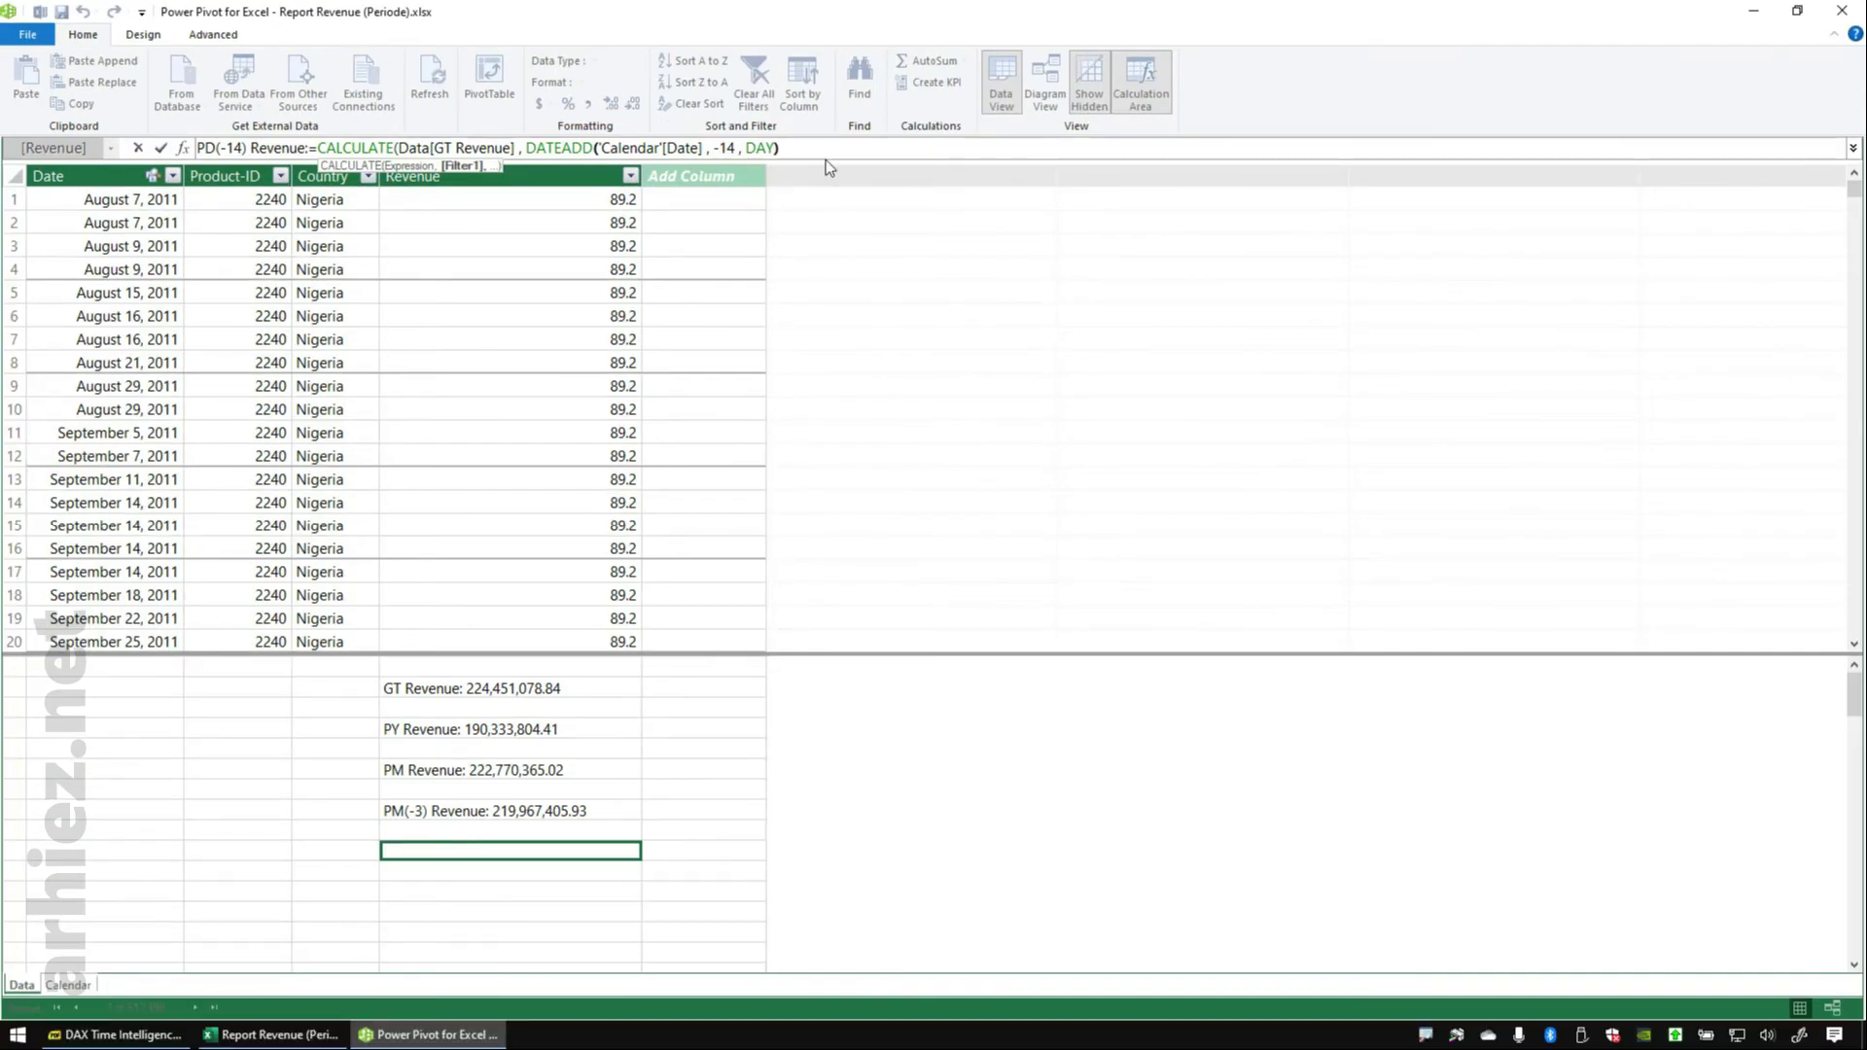
type(")")
key("Return")
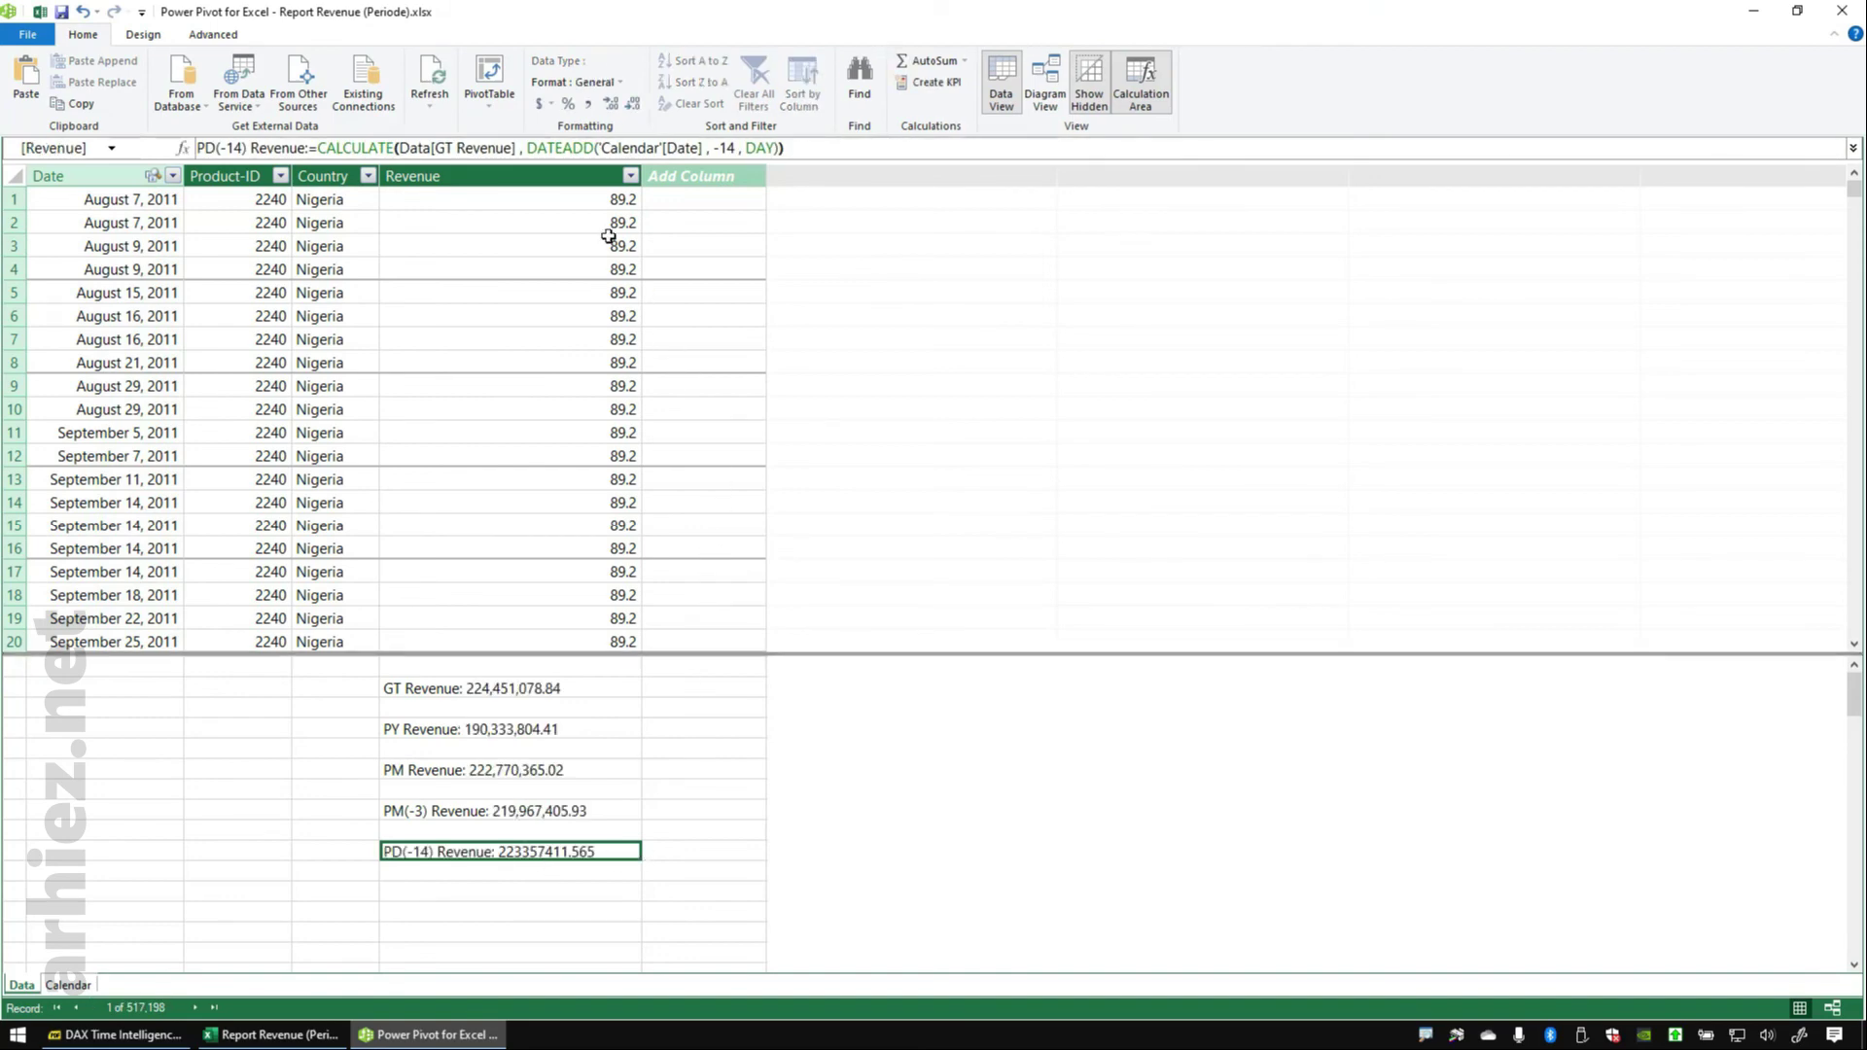
left_click(589, 107)
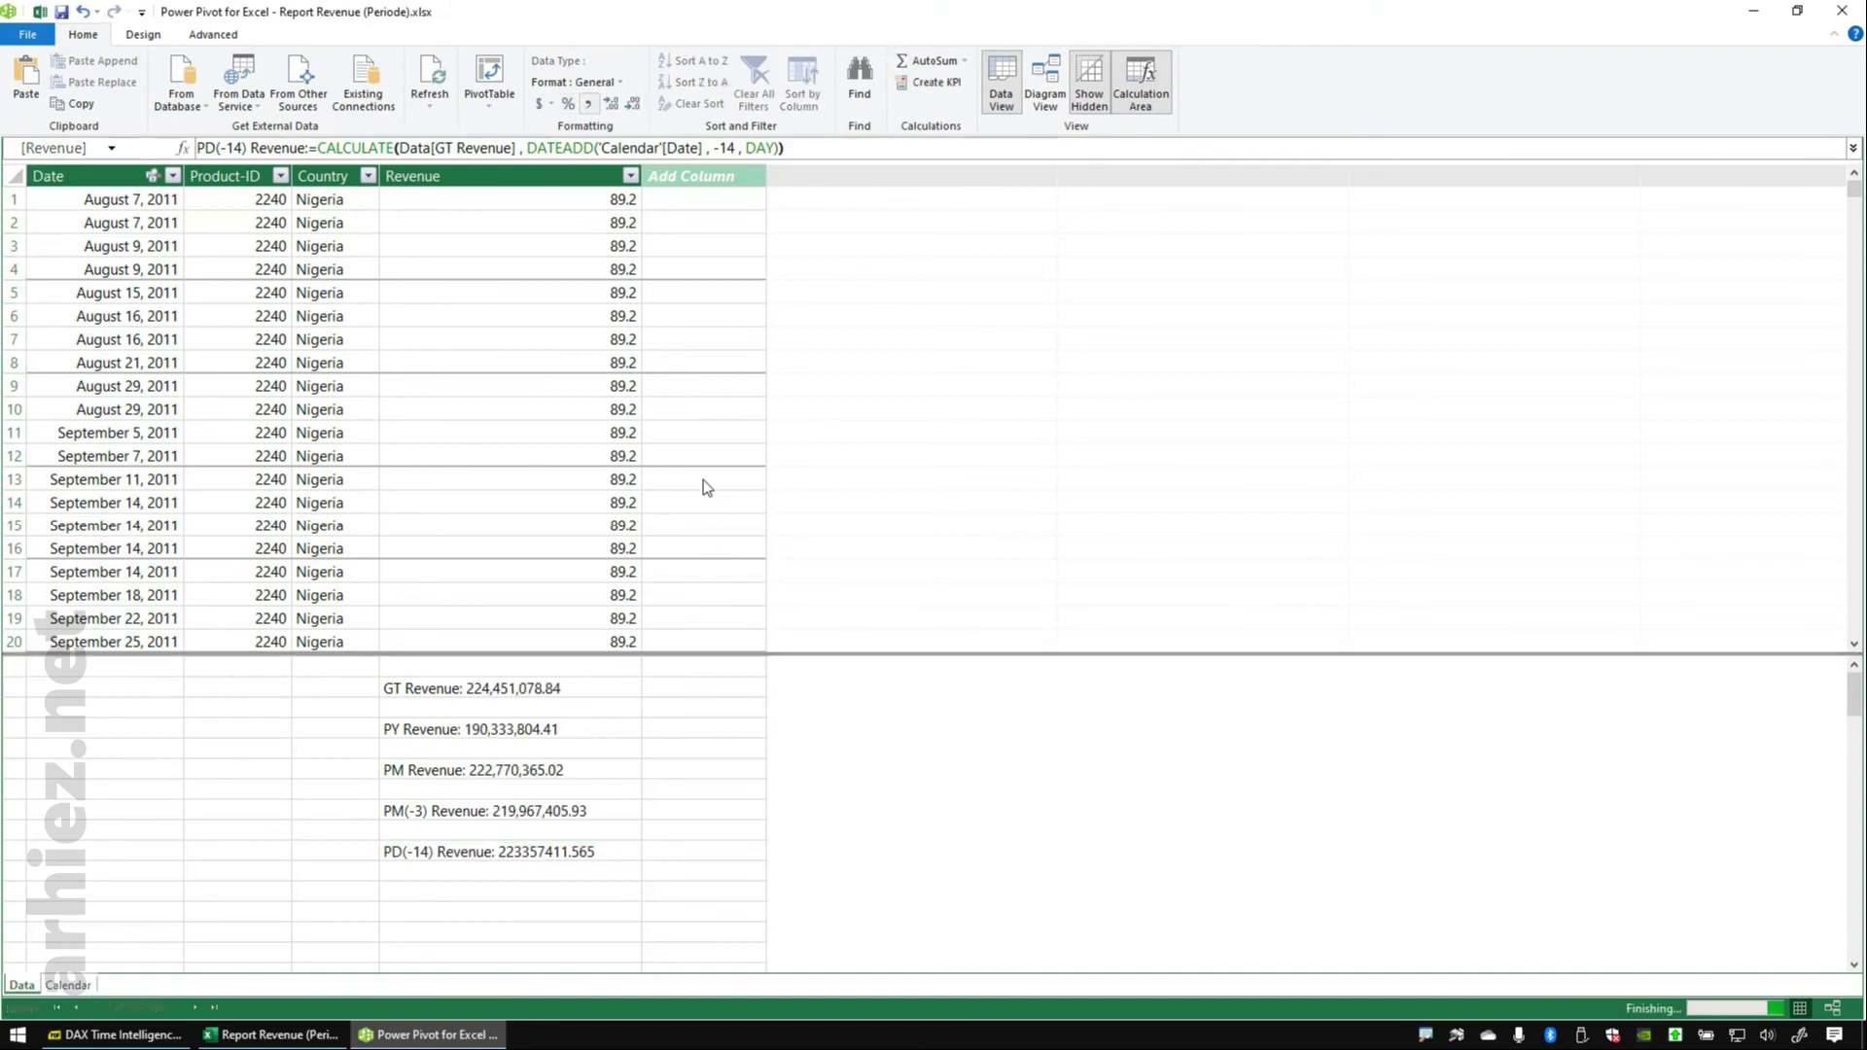
- Switch to the Excel workbook and copy the yearly GT and PY Revenue PivotTable (C3:E12) to cell L3
left_click(279, 1038)
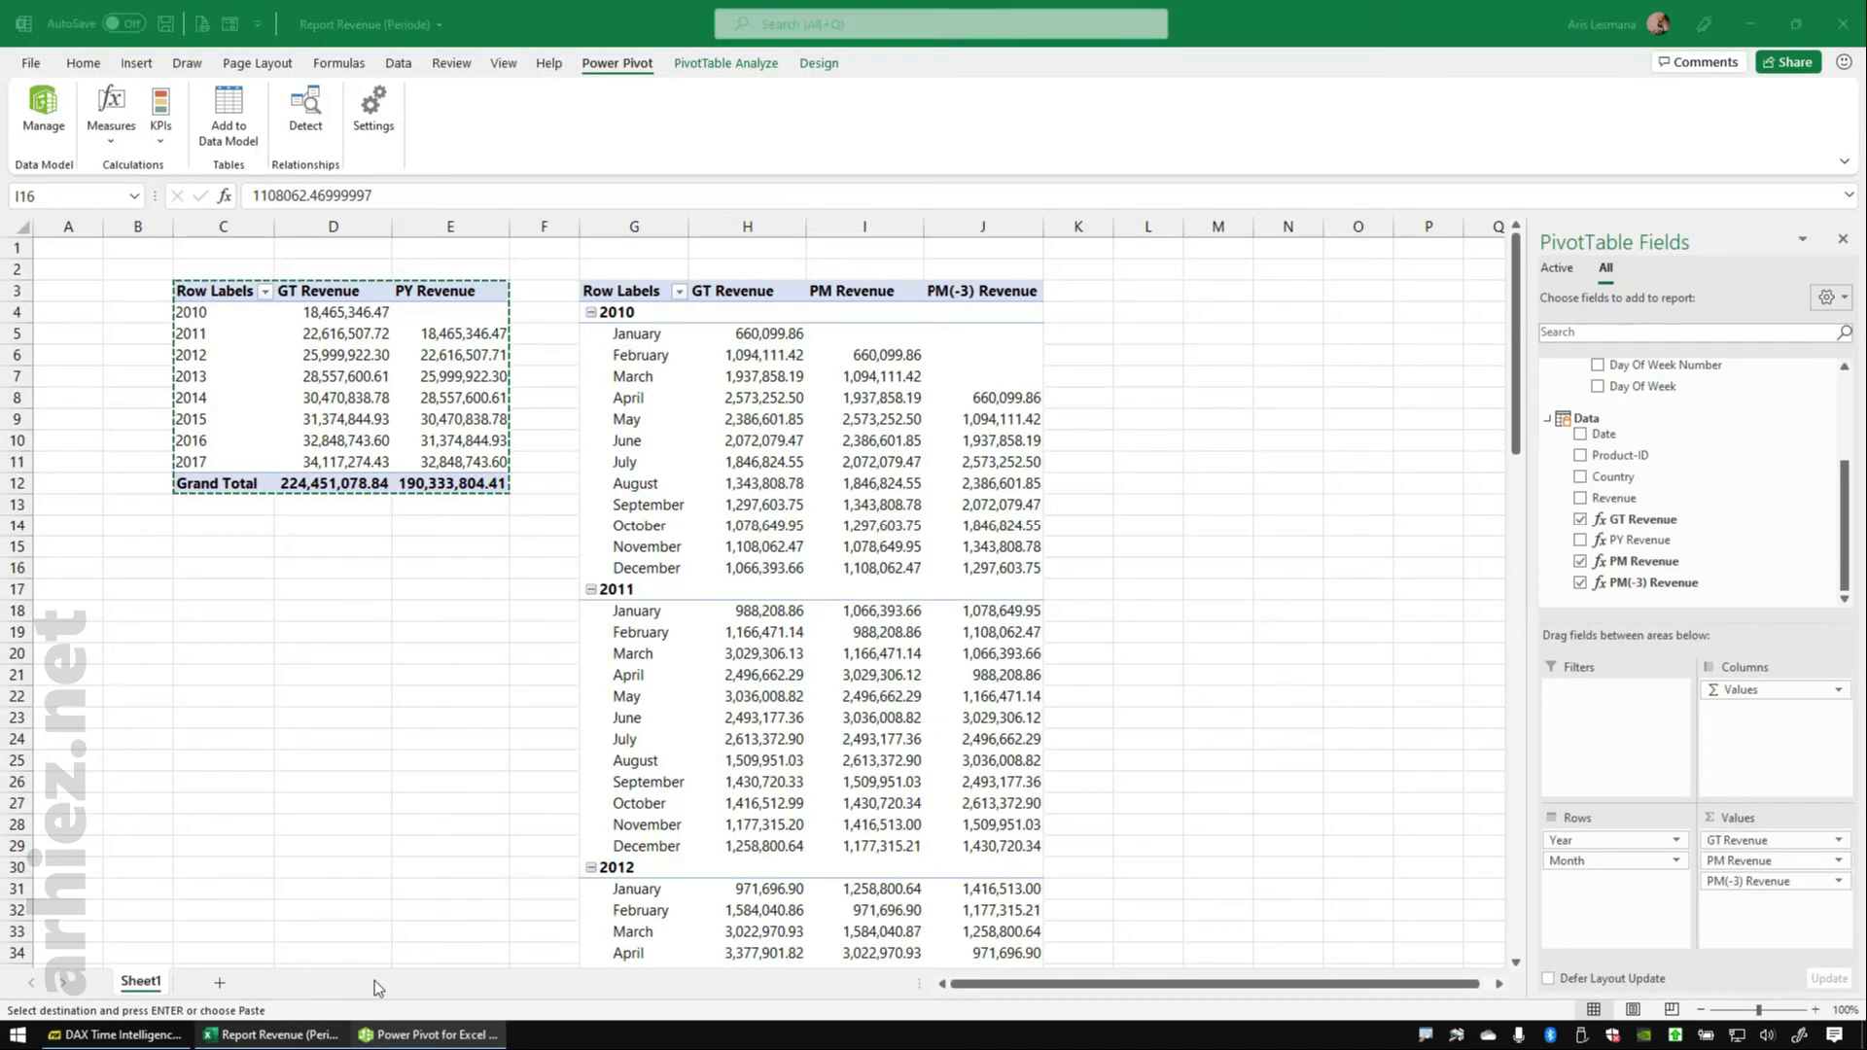
left_click(420, 674)
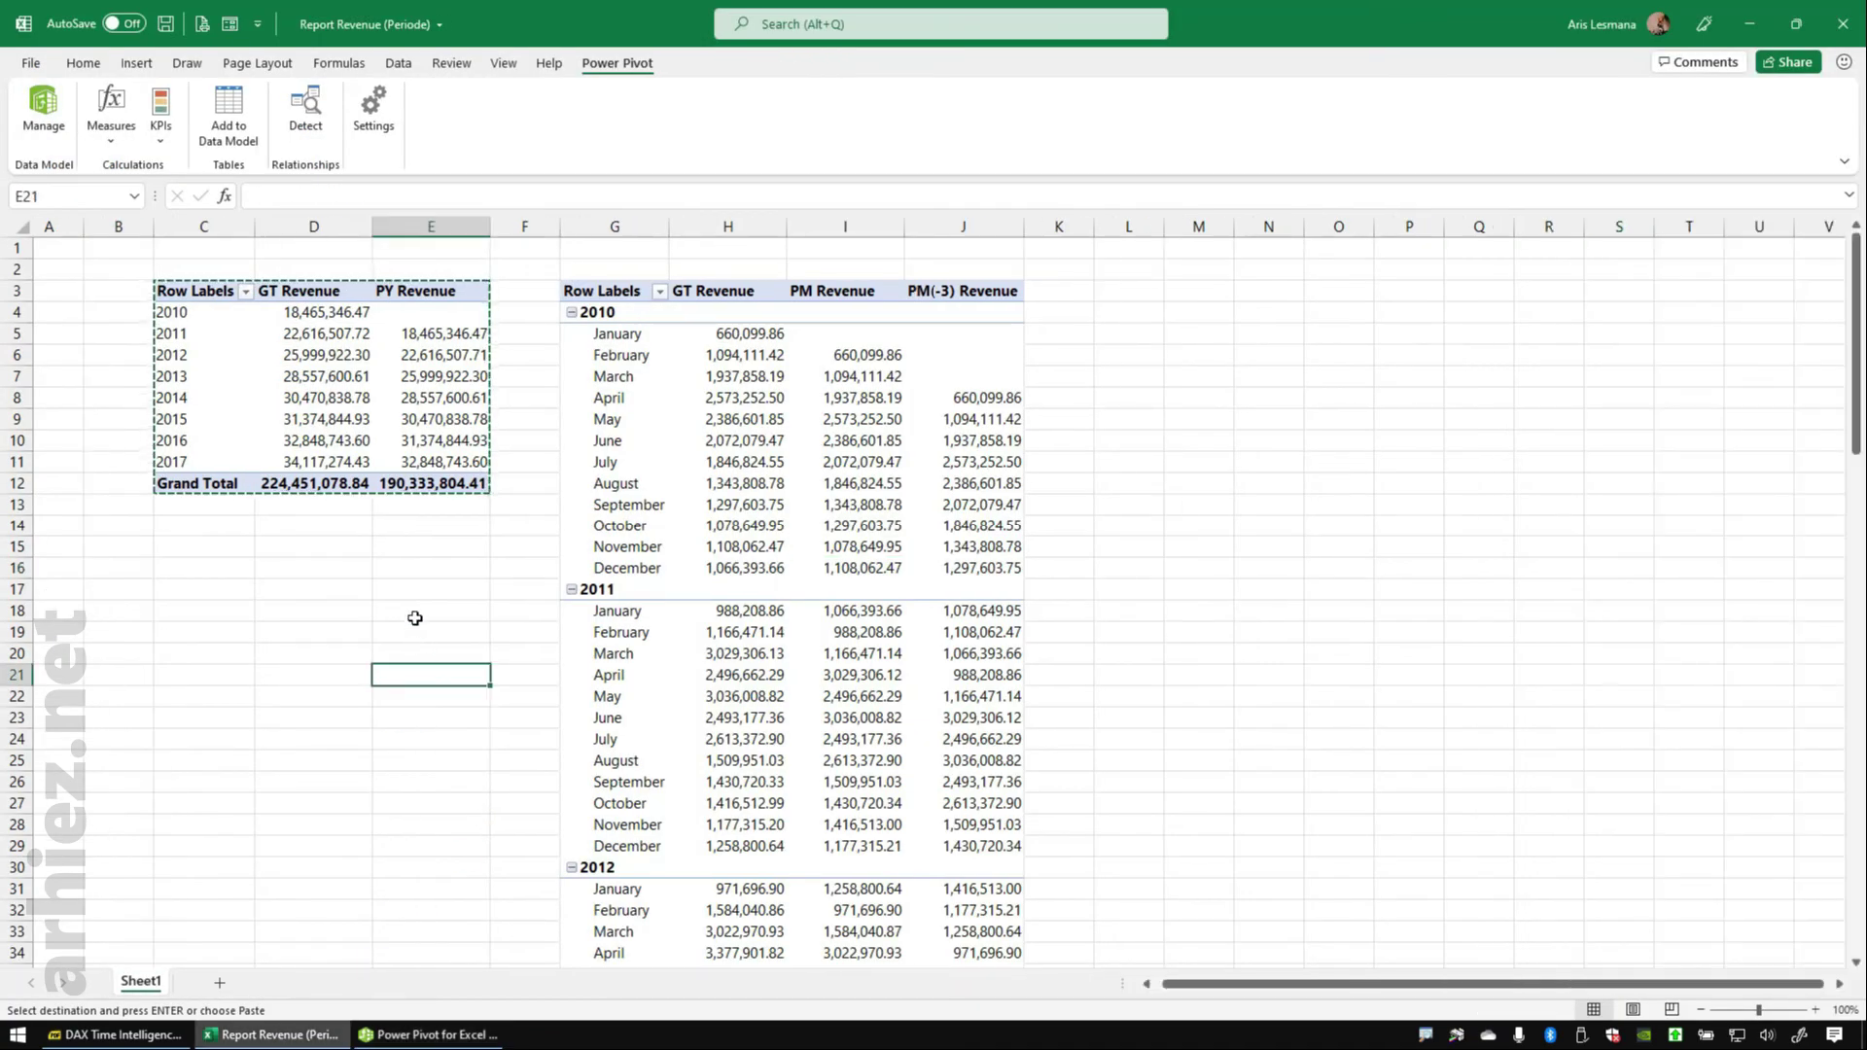
left_click(400, 587)
key("Escape")
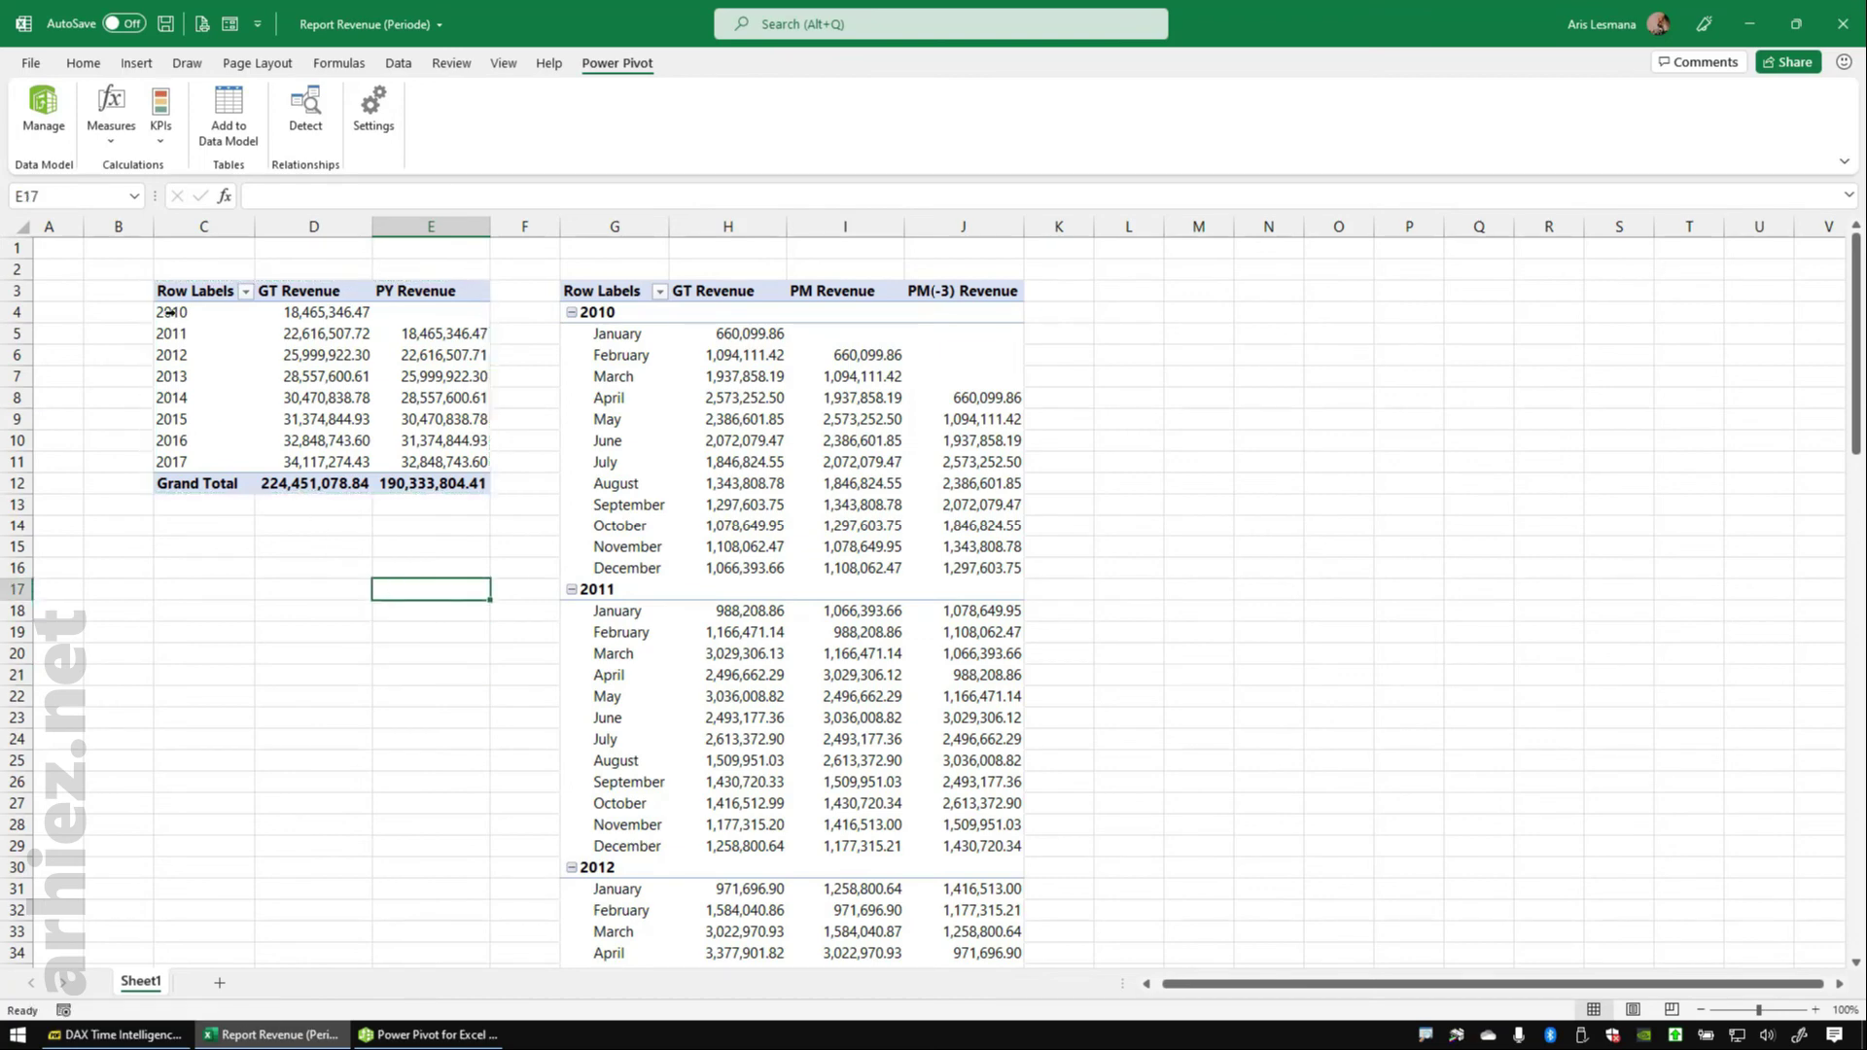
left_click_drag(181, 294, 427, 483)
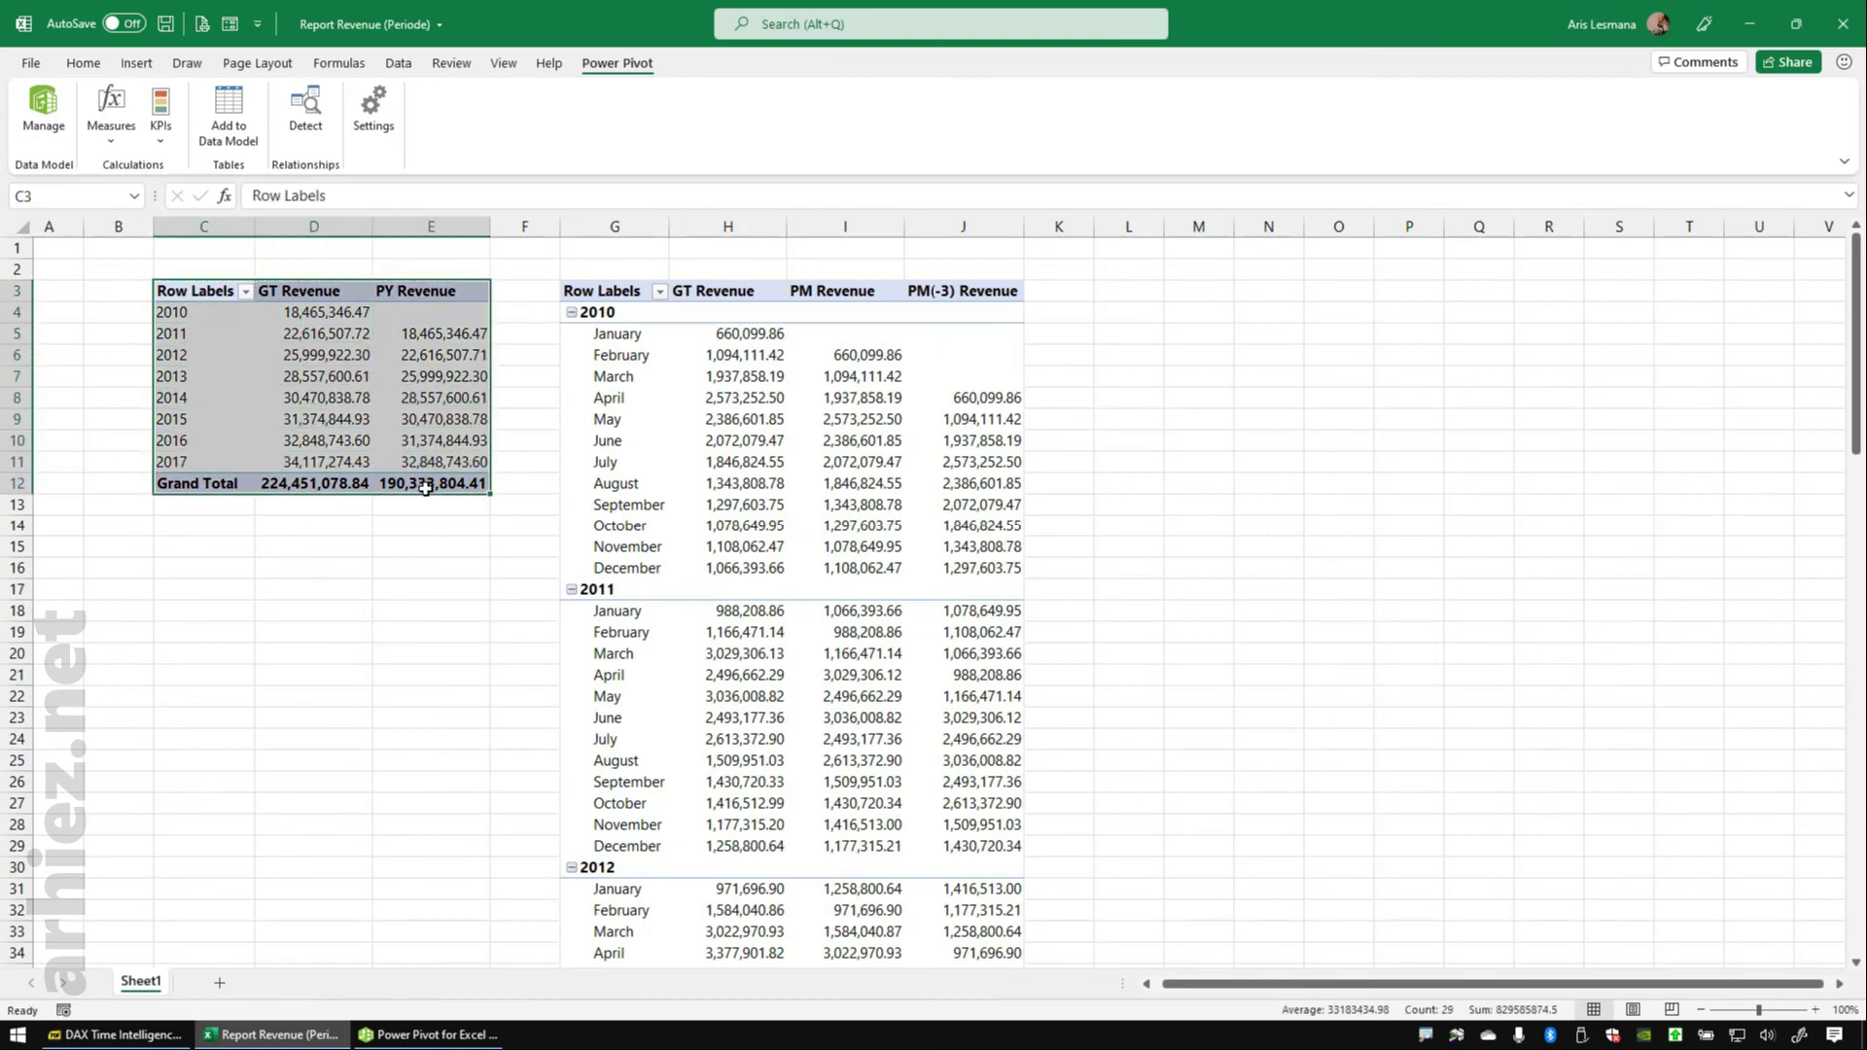
key("ctrl+c")
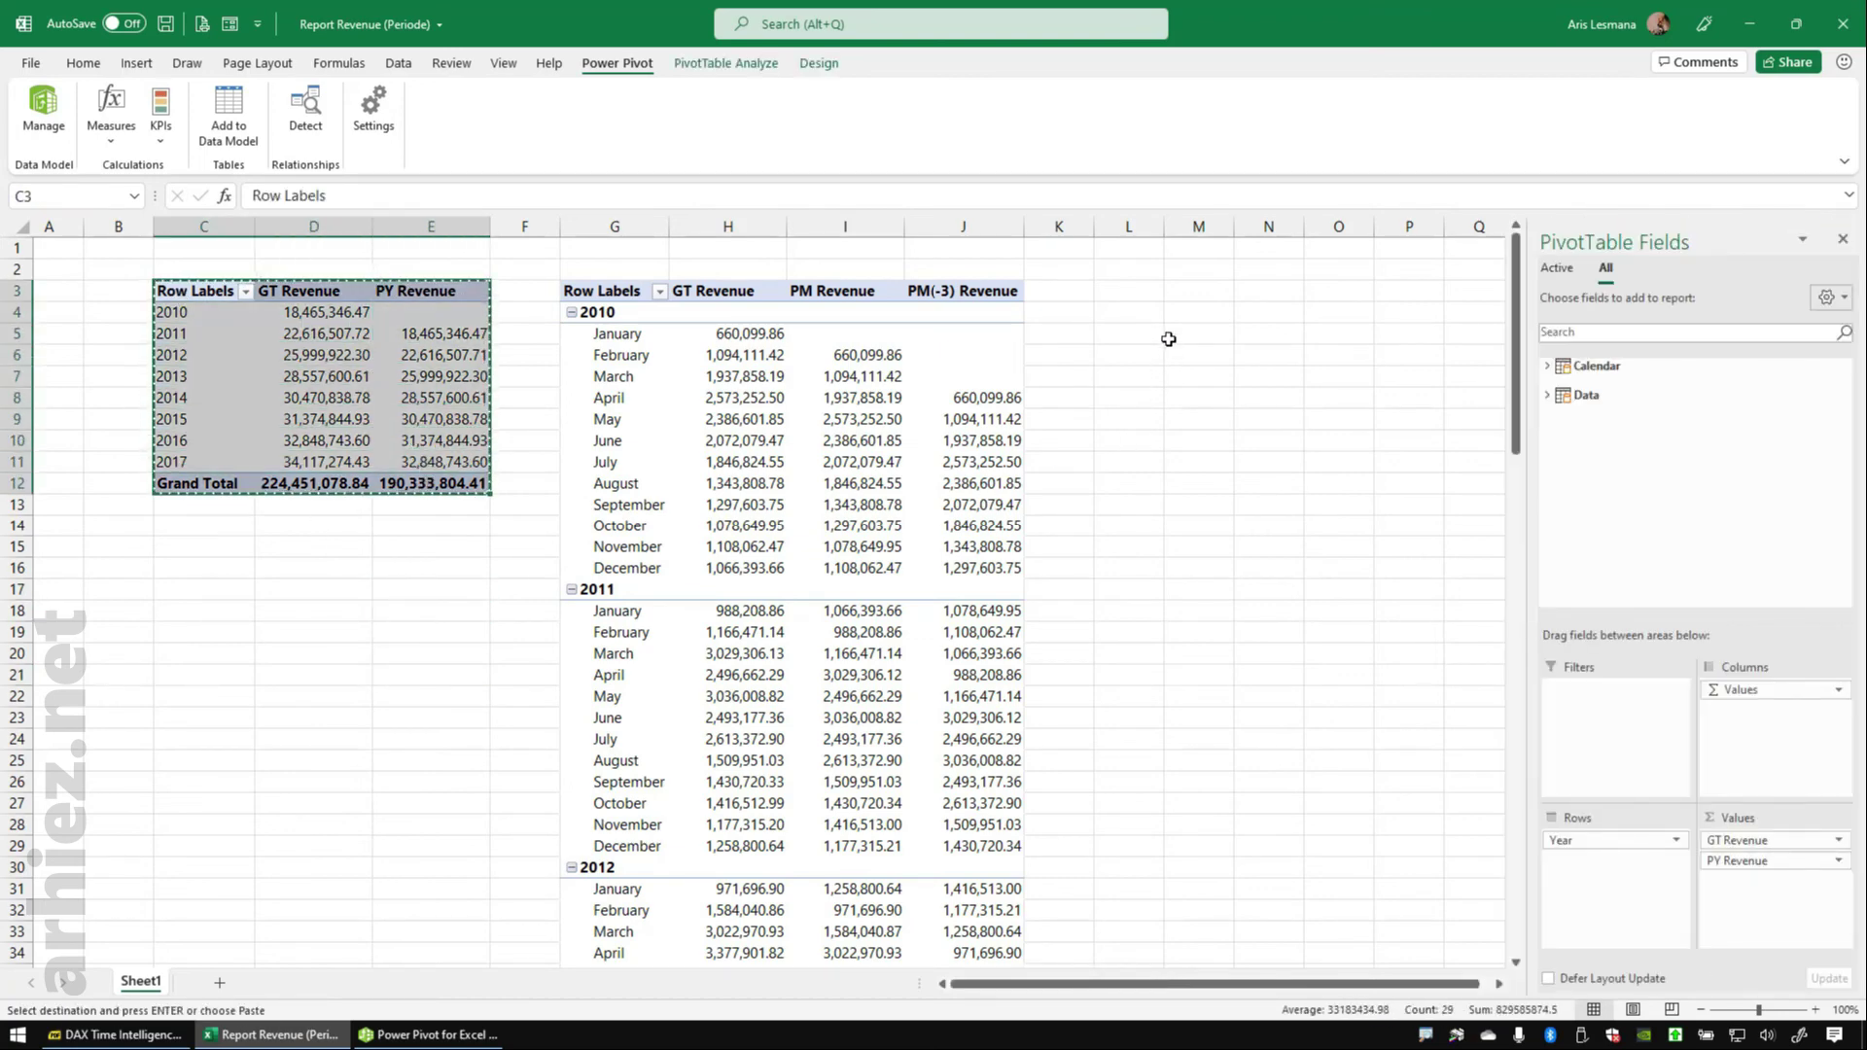
left_click(1140, 297)
key("ctrl+v")
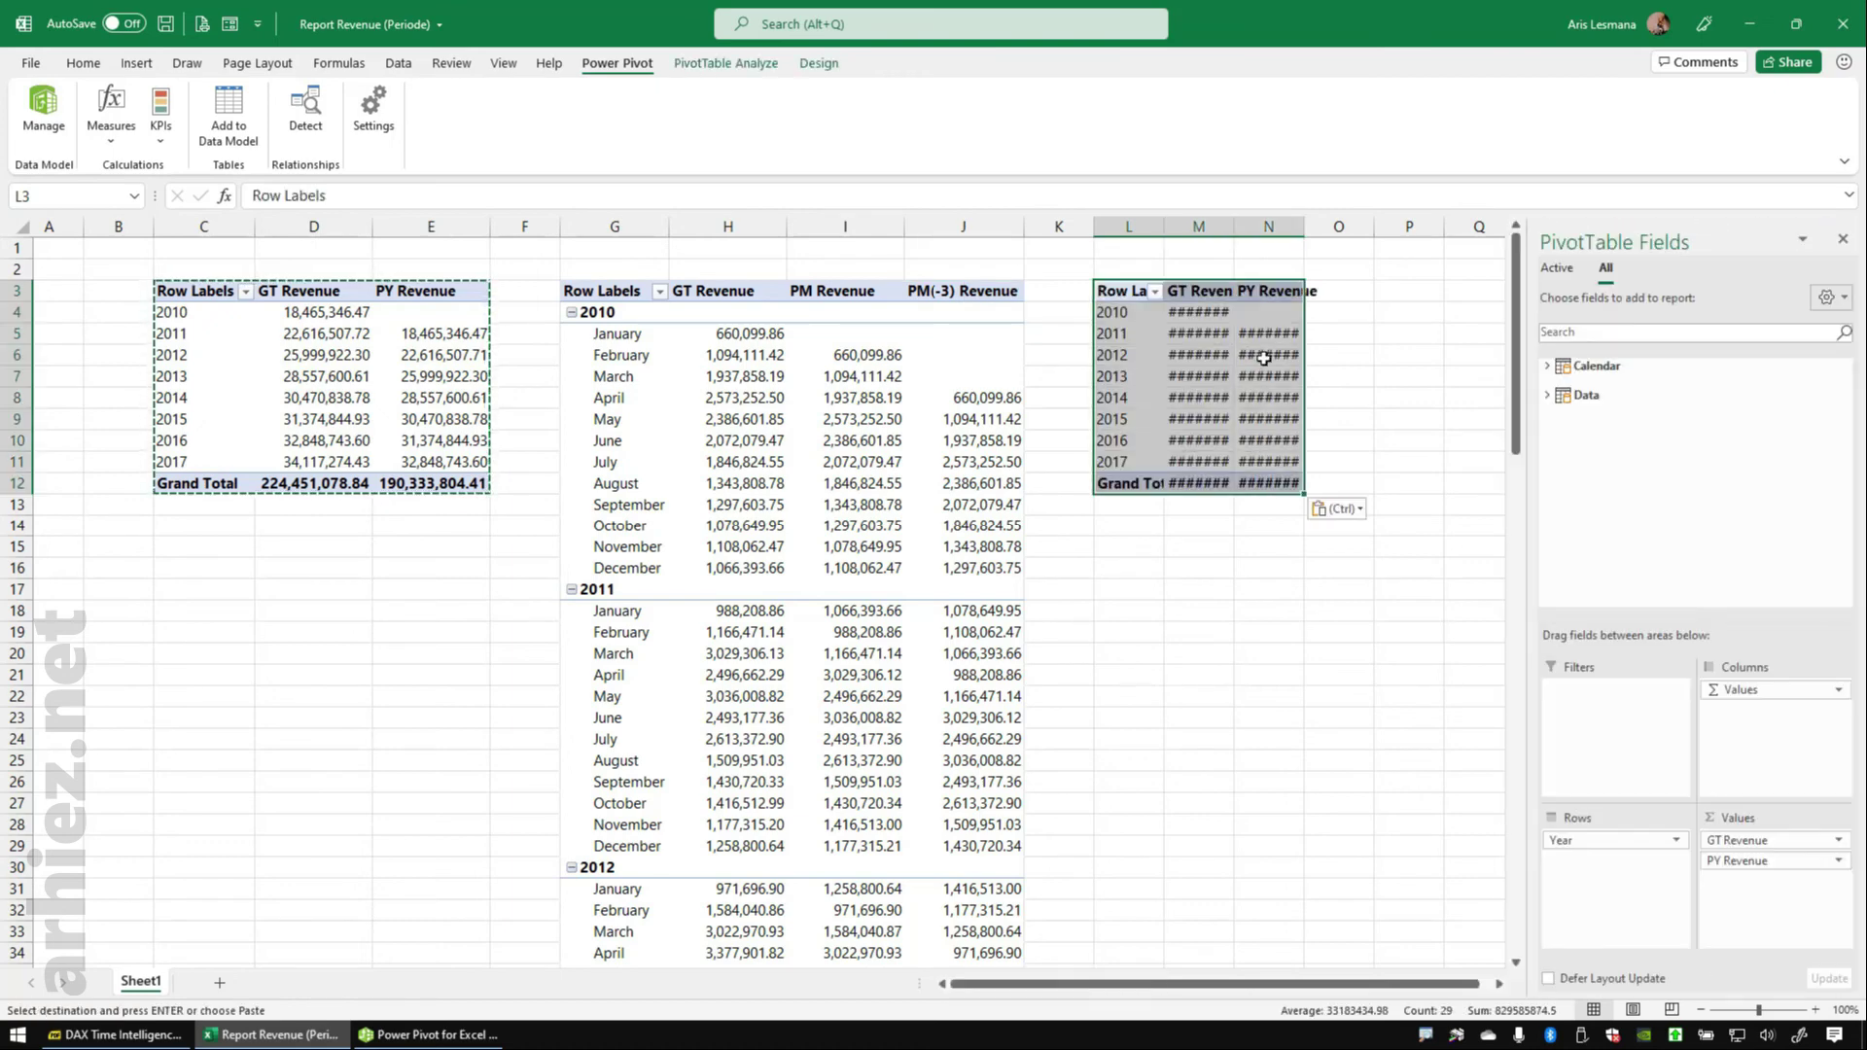
- Widen columns M and N, and replace Year with the Calendar table's Date Hierarchy in the rows of the PivotTable at L3
left_click_drag(1231, 225, 1401, 225)
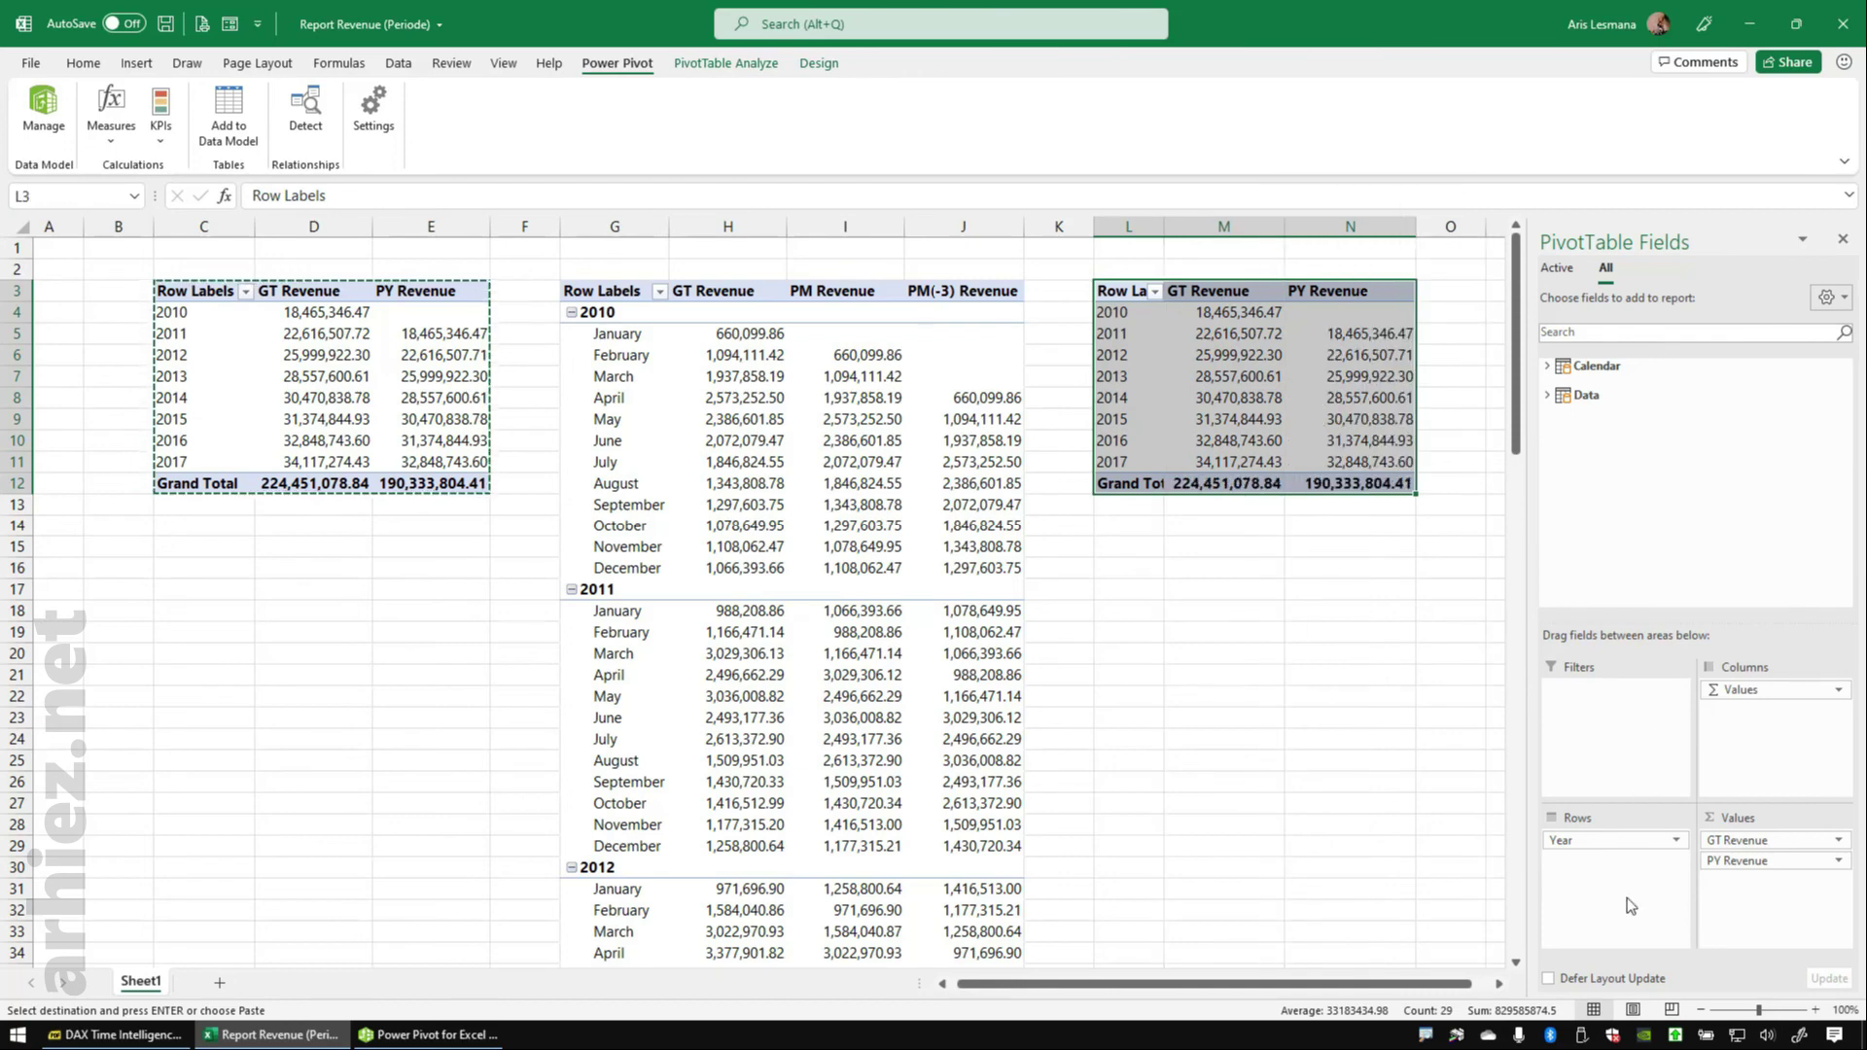
left_click_drag(1598, 844, 1617, 513)
left_click(1548, 368)
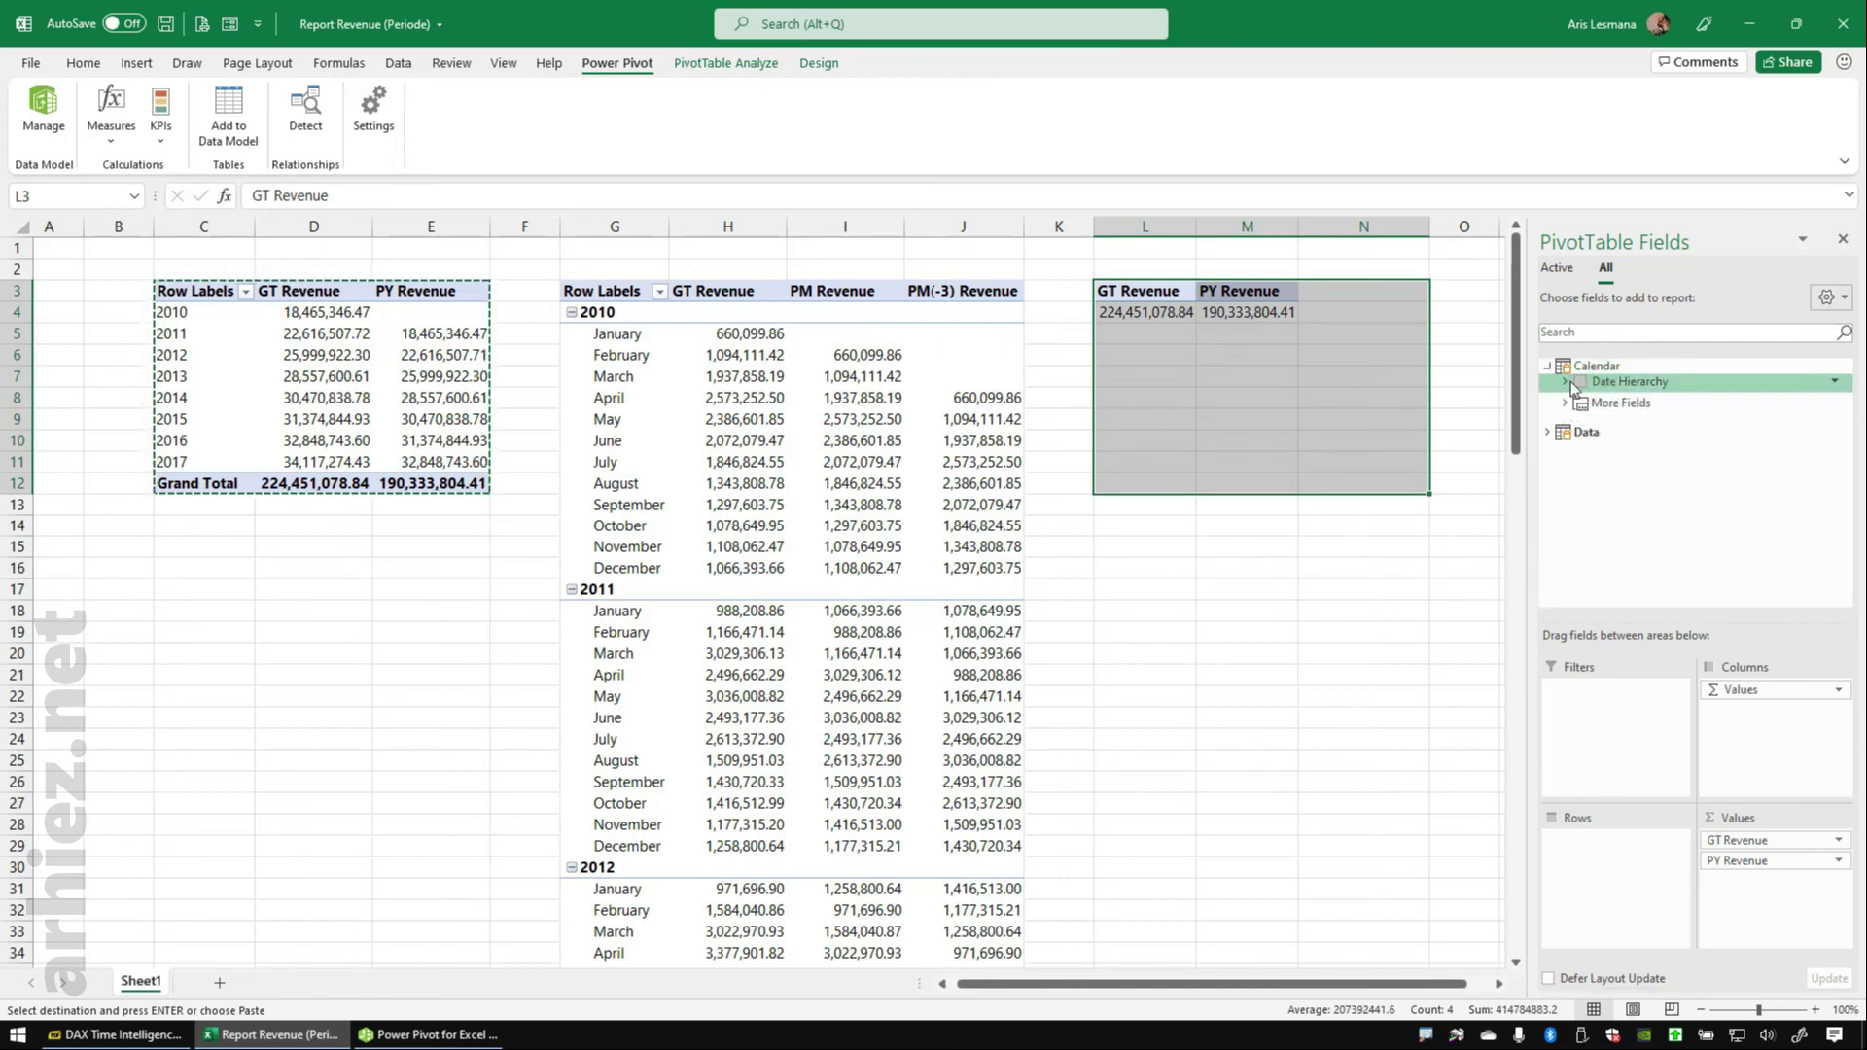
left_click(1567, 383)
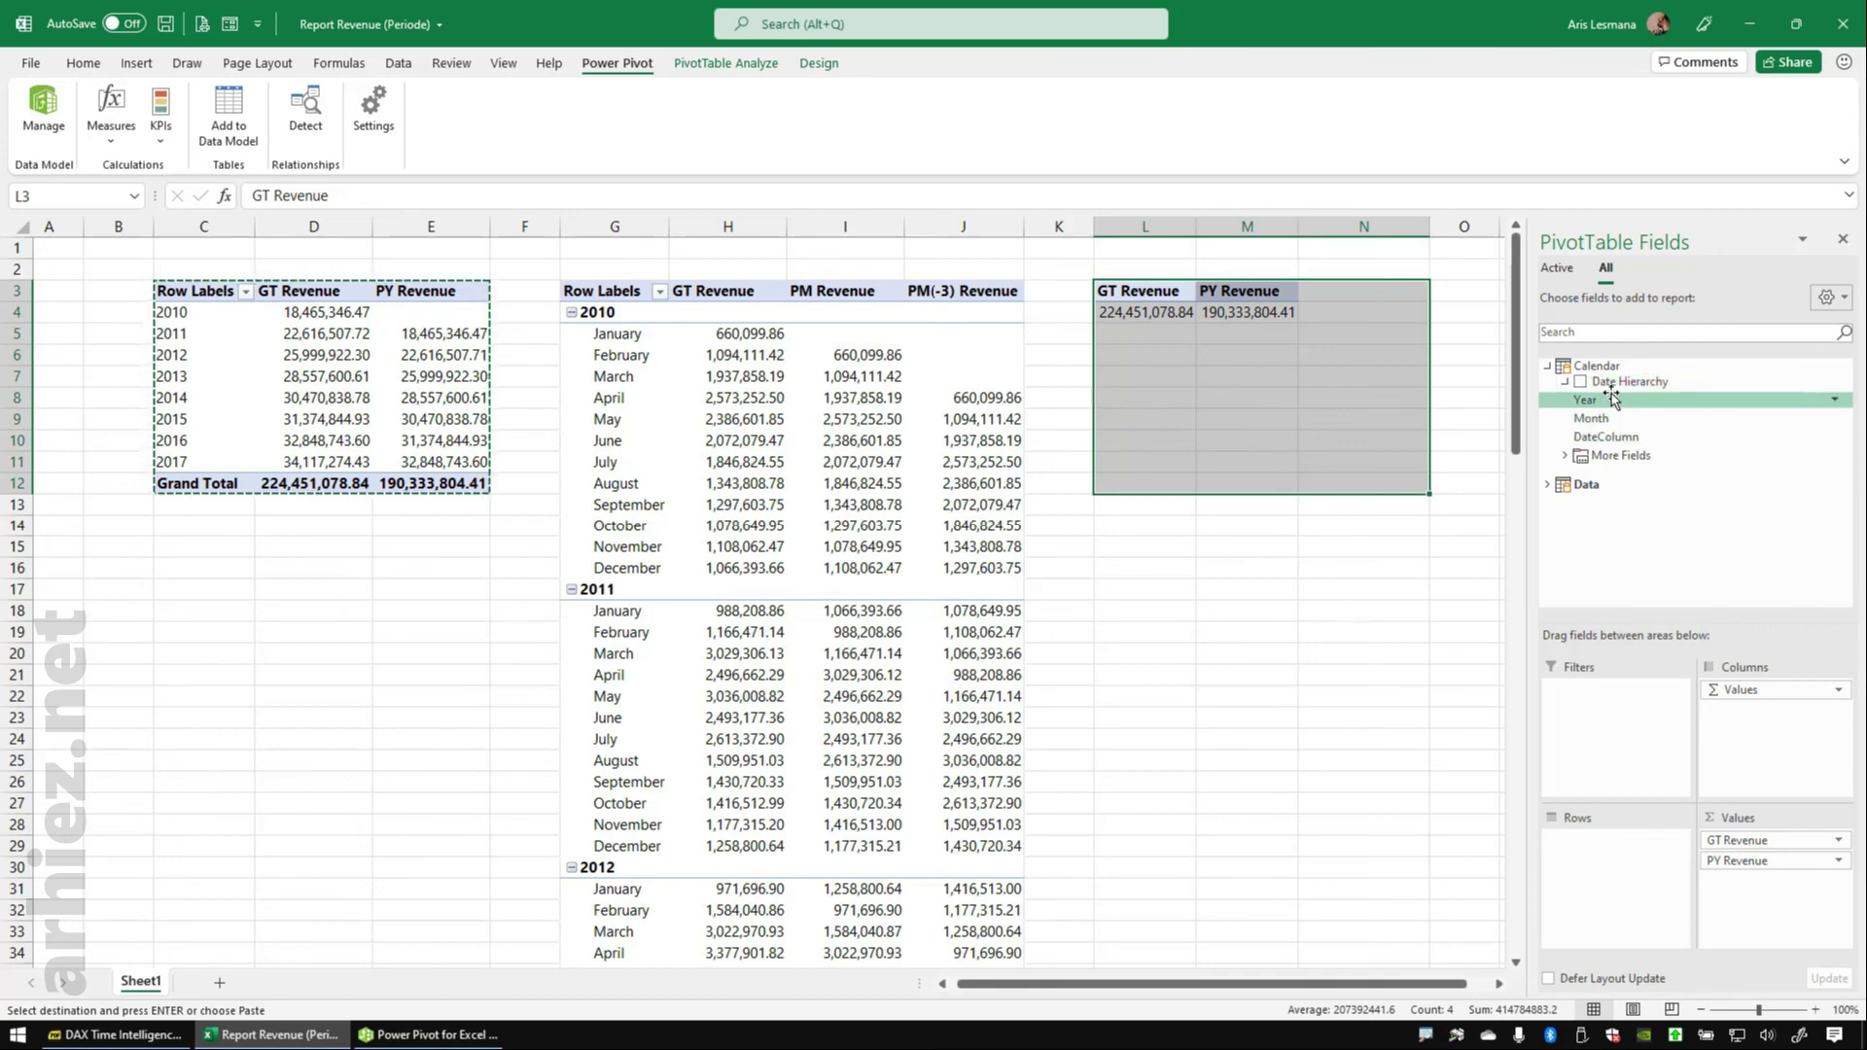
left_click_drag(1616, 389, 1618, 860)
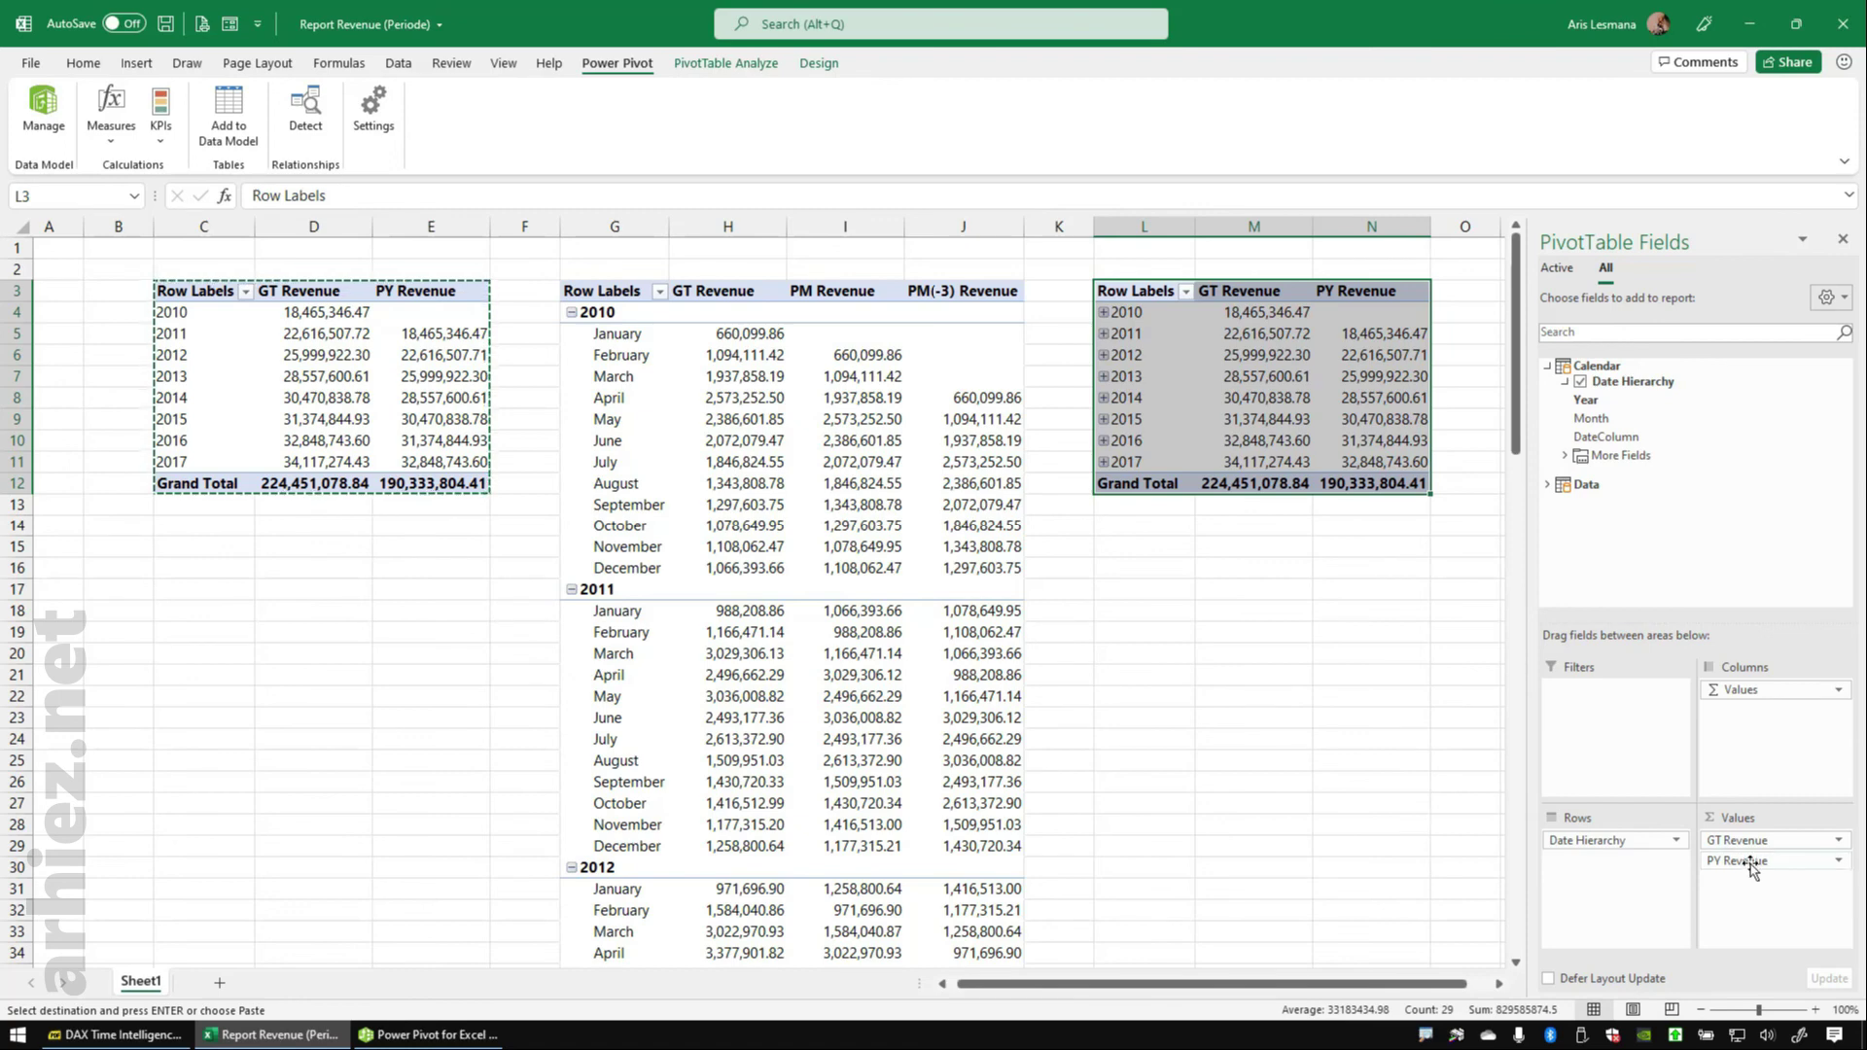
- Replace PY Revenue with the Data table's PD(-14) Revenue measure in the values of the PivotTable at L3
left_click_drag(1750, 861, 1648, 525)
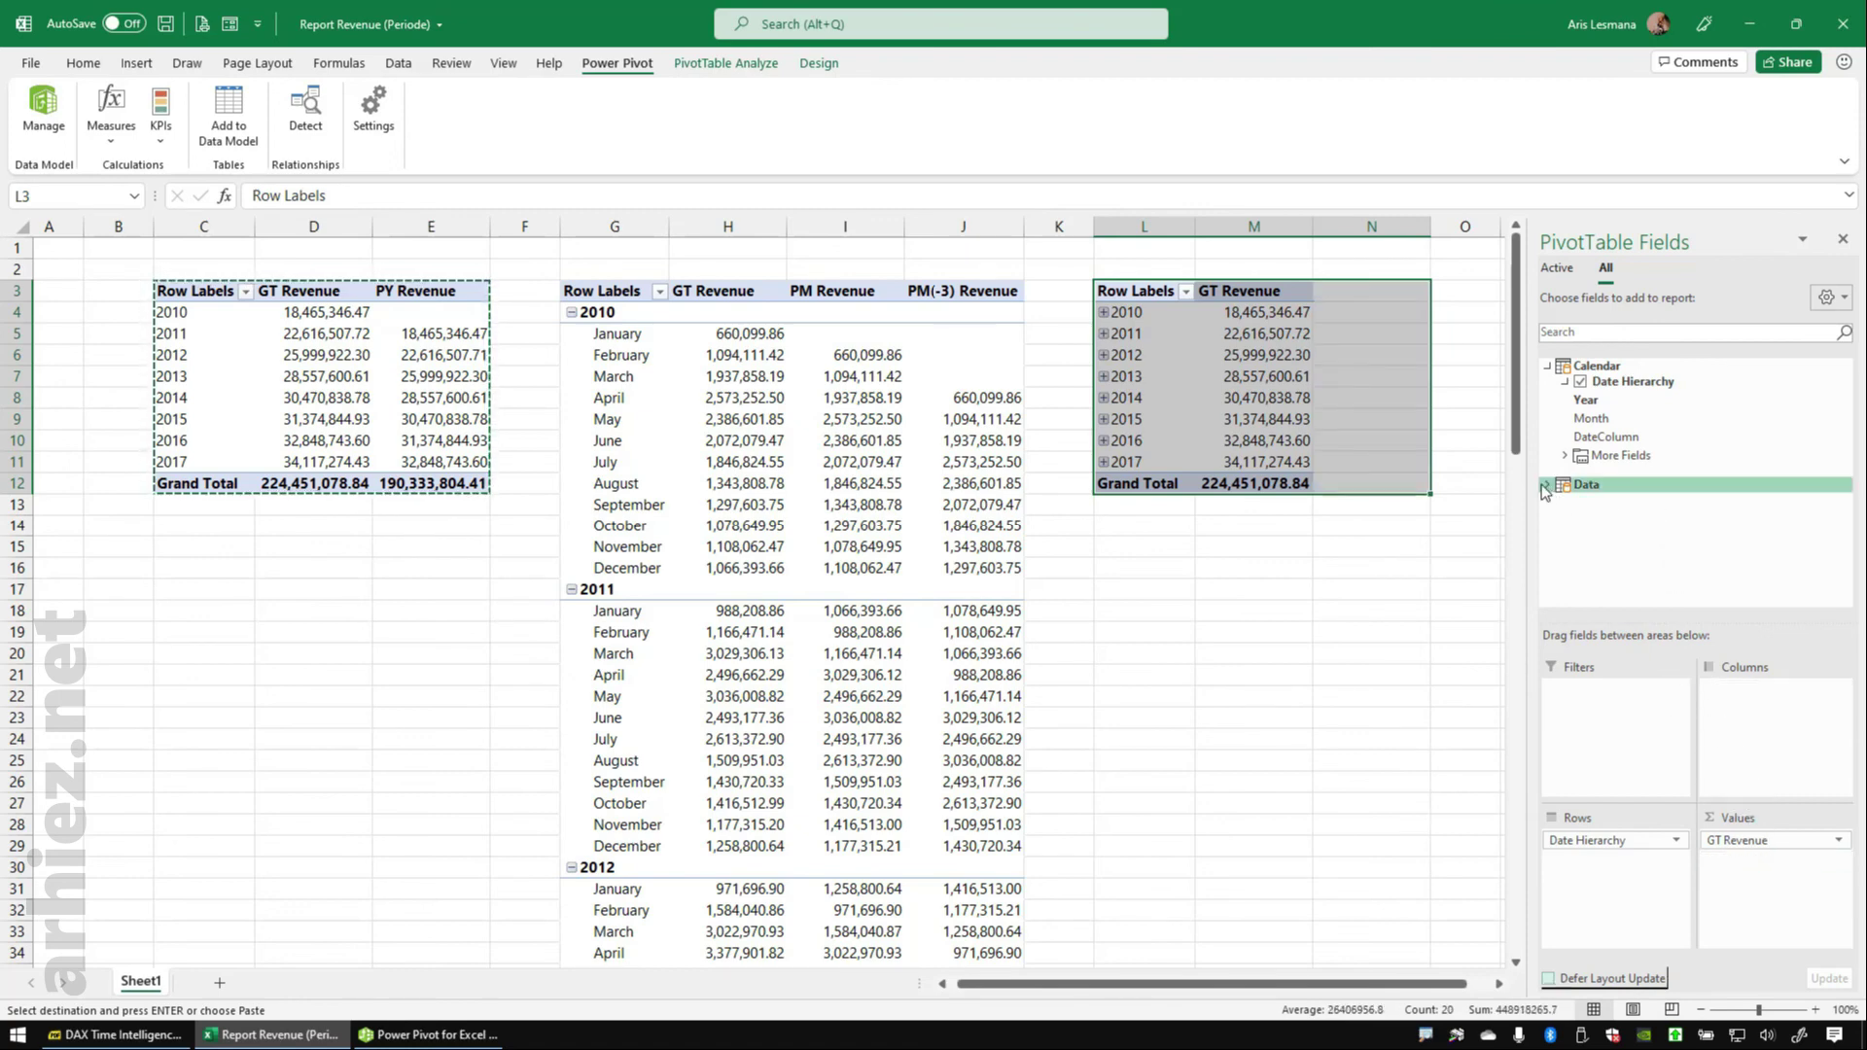
left_click(1547, 485)
scroll(1687, 550, "down", 1)
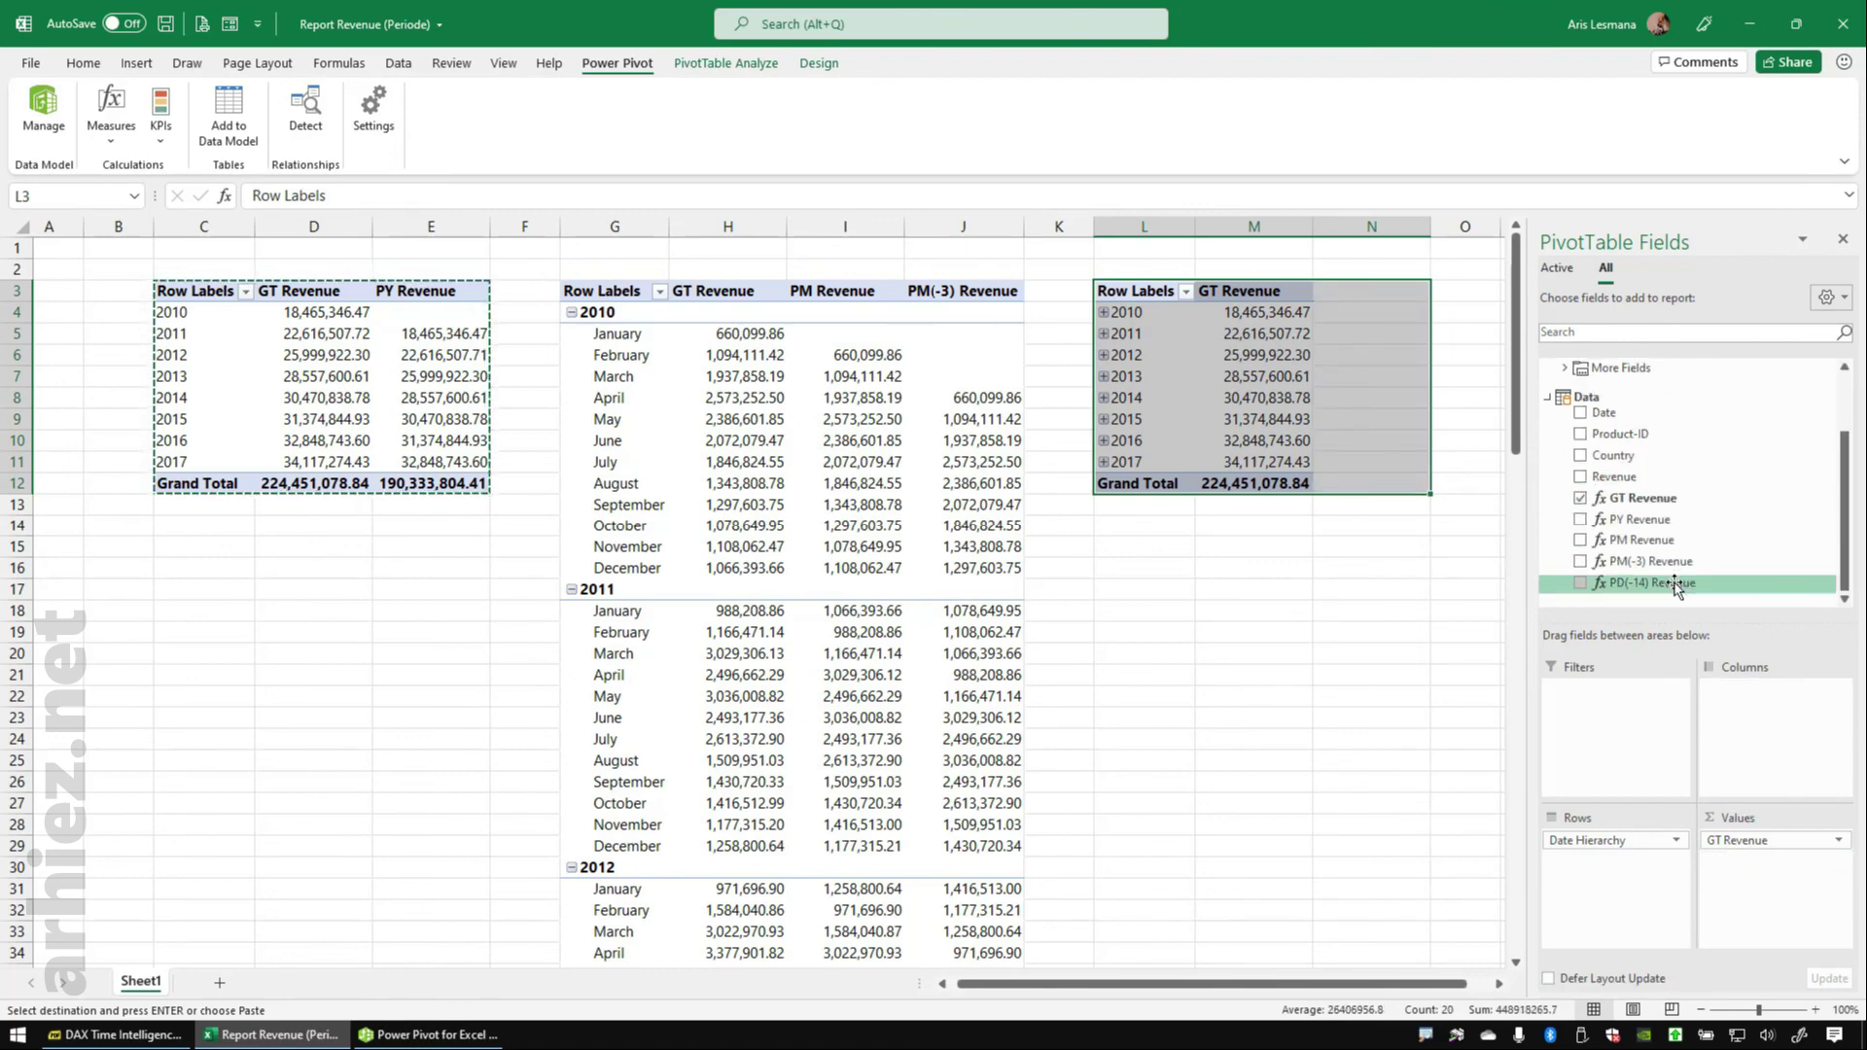
left_click_drag(1681, 593, 1750, 880)
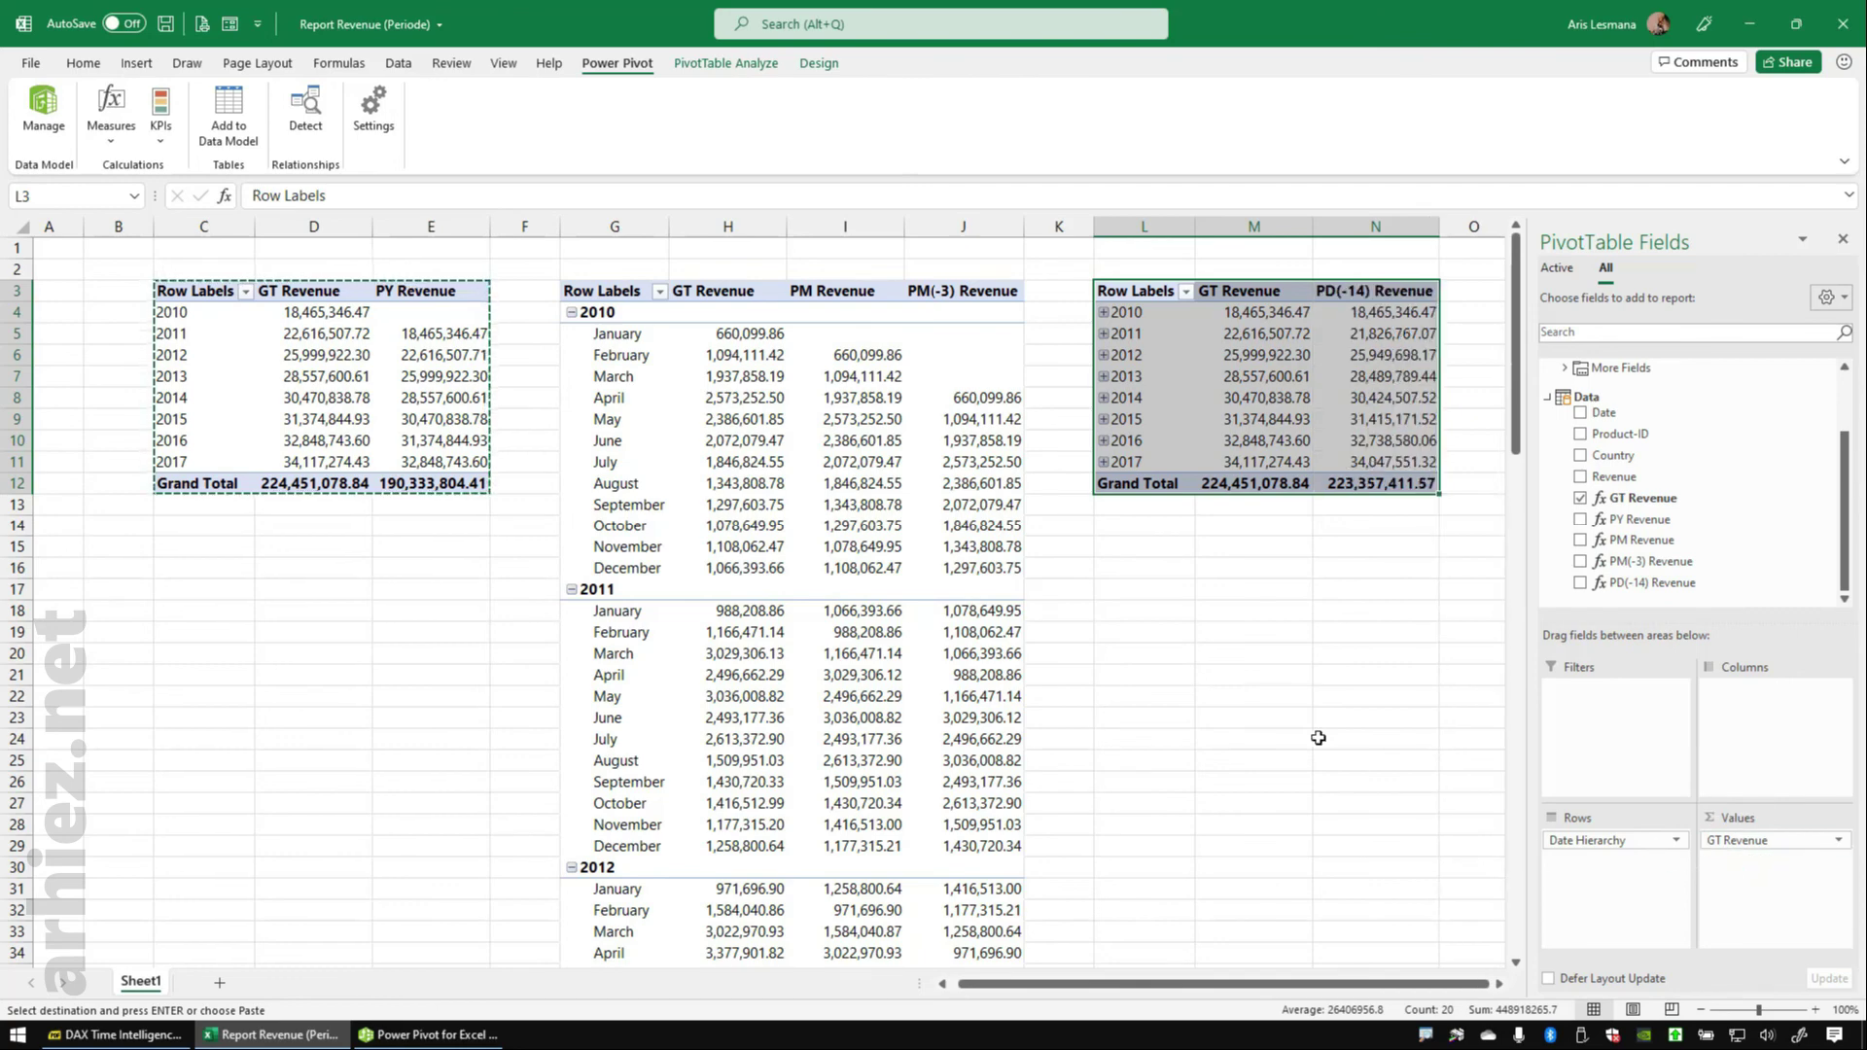
left_click(1337, 602)
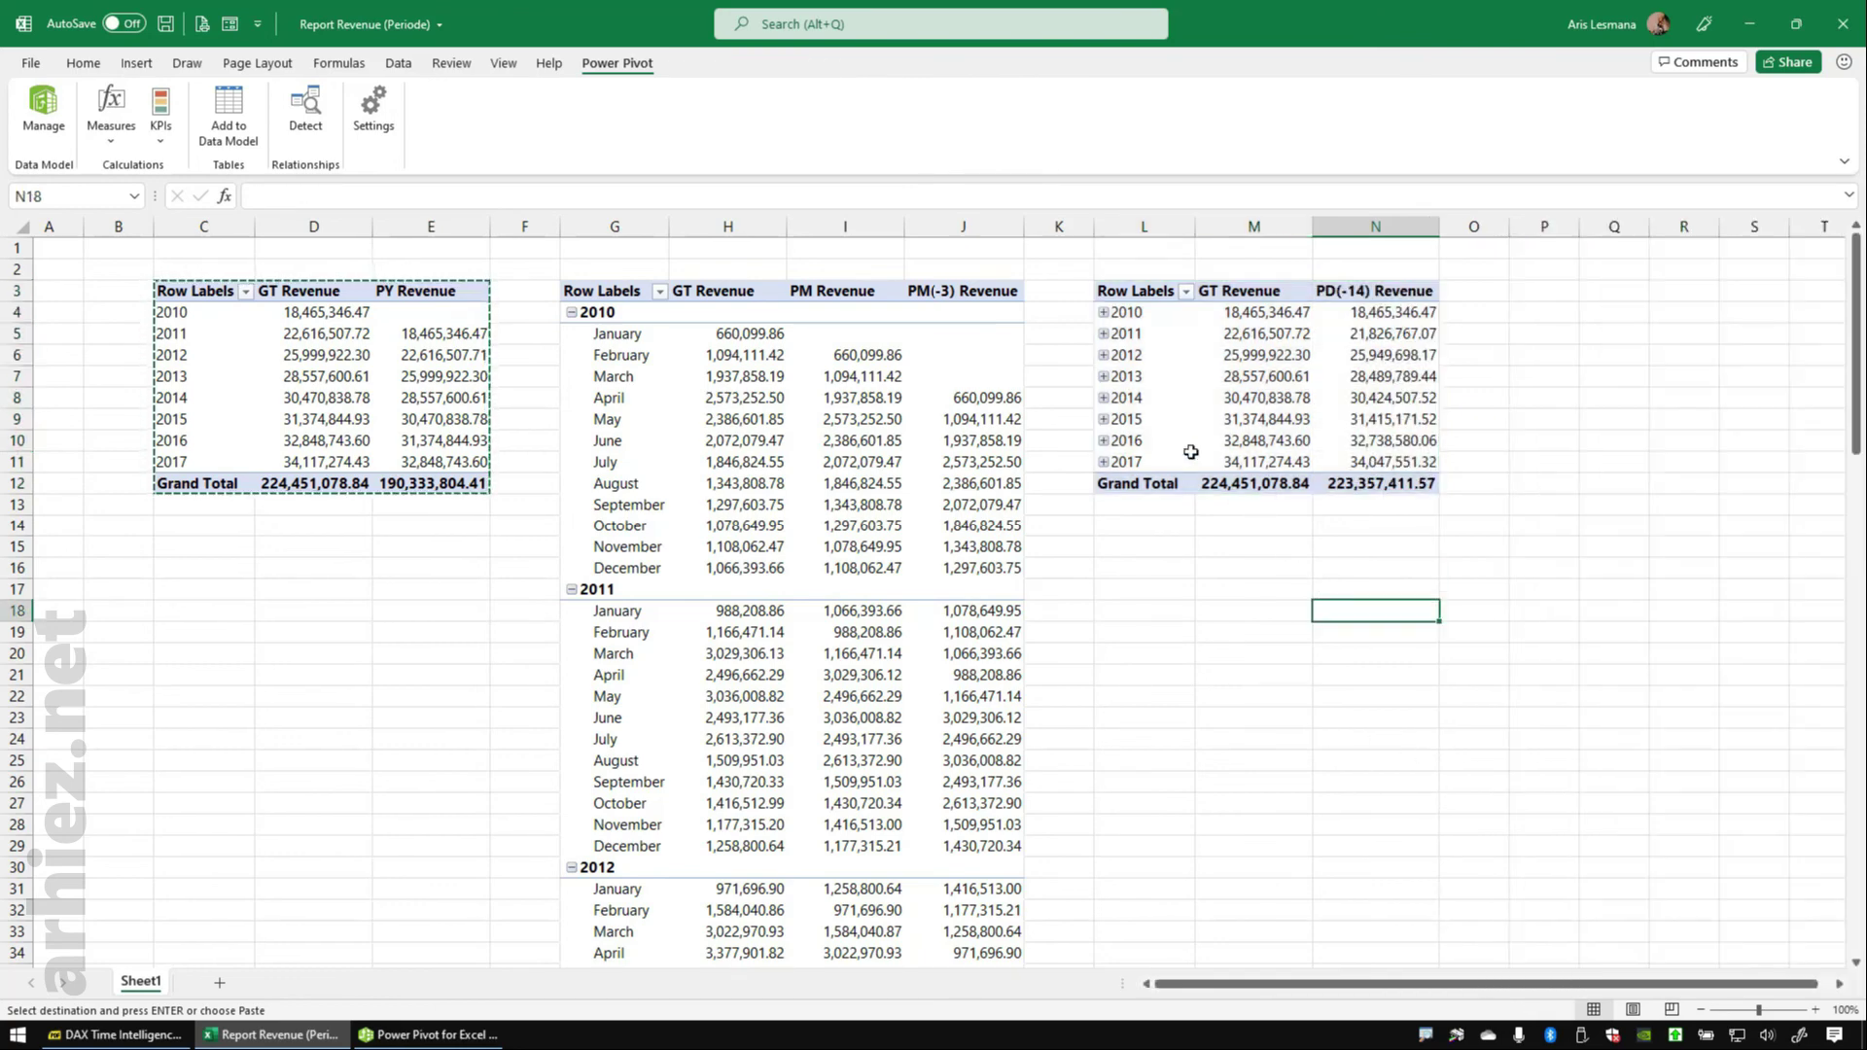
- Expand 2013 and its April in the GT and PD(-14) Revenue PivotTable down to the individual dates
left_click(1104, 376)
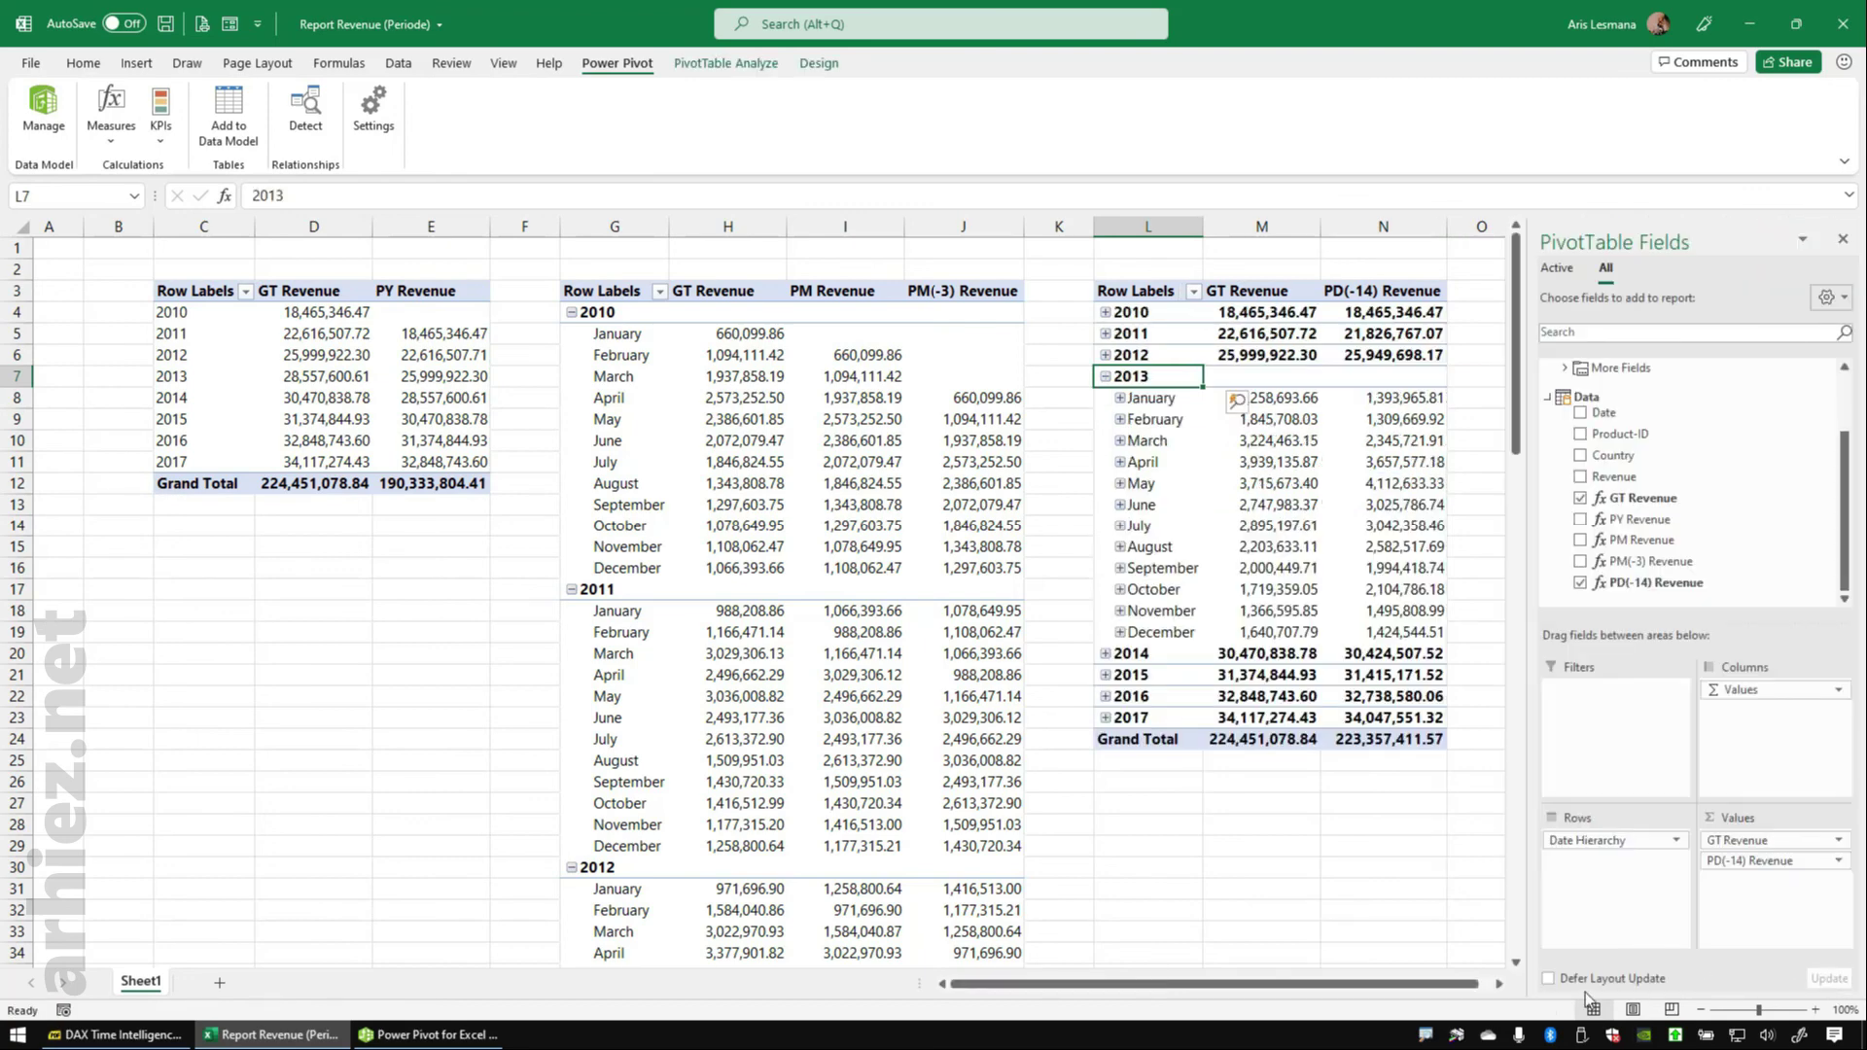
left_click(1498, 984)
left_click(1498, 984)
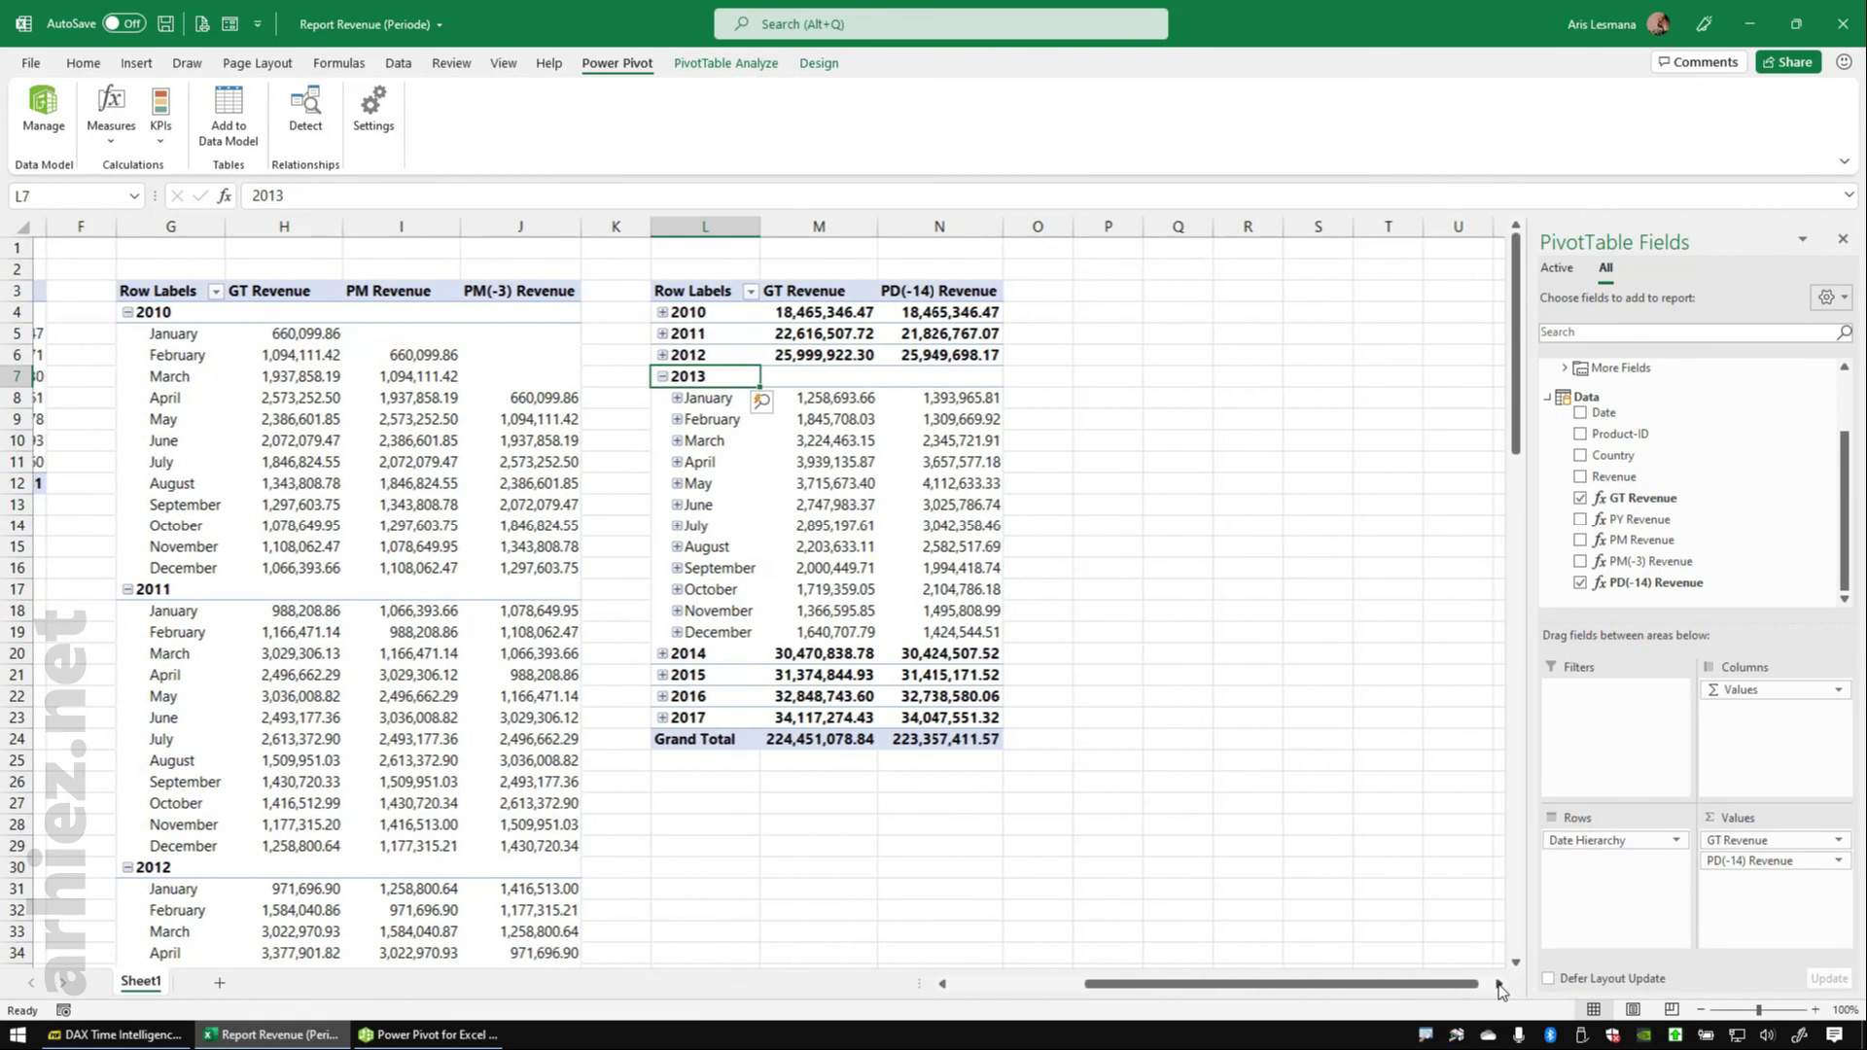
left_click(664, 463)
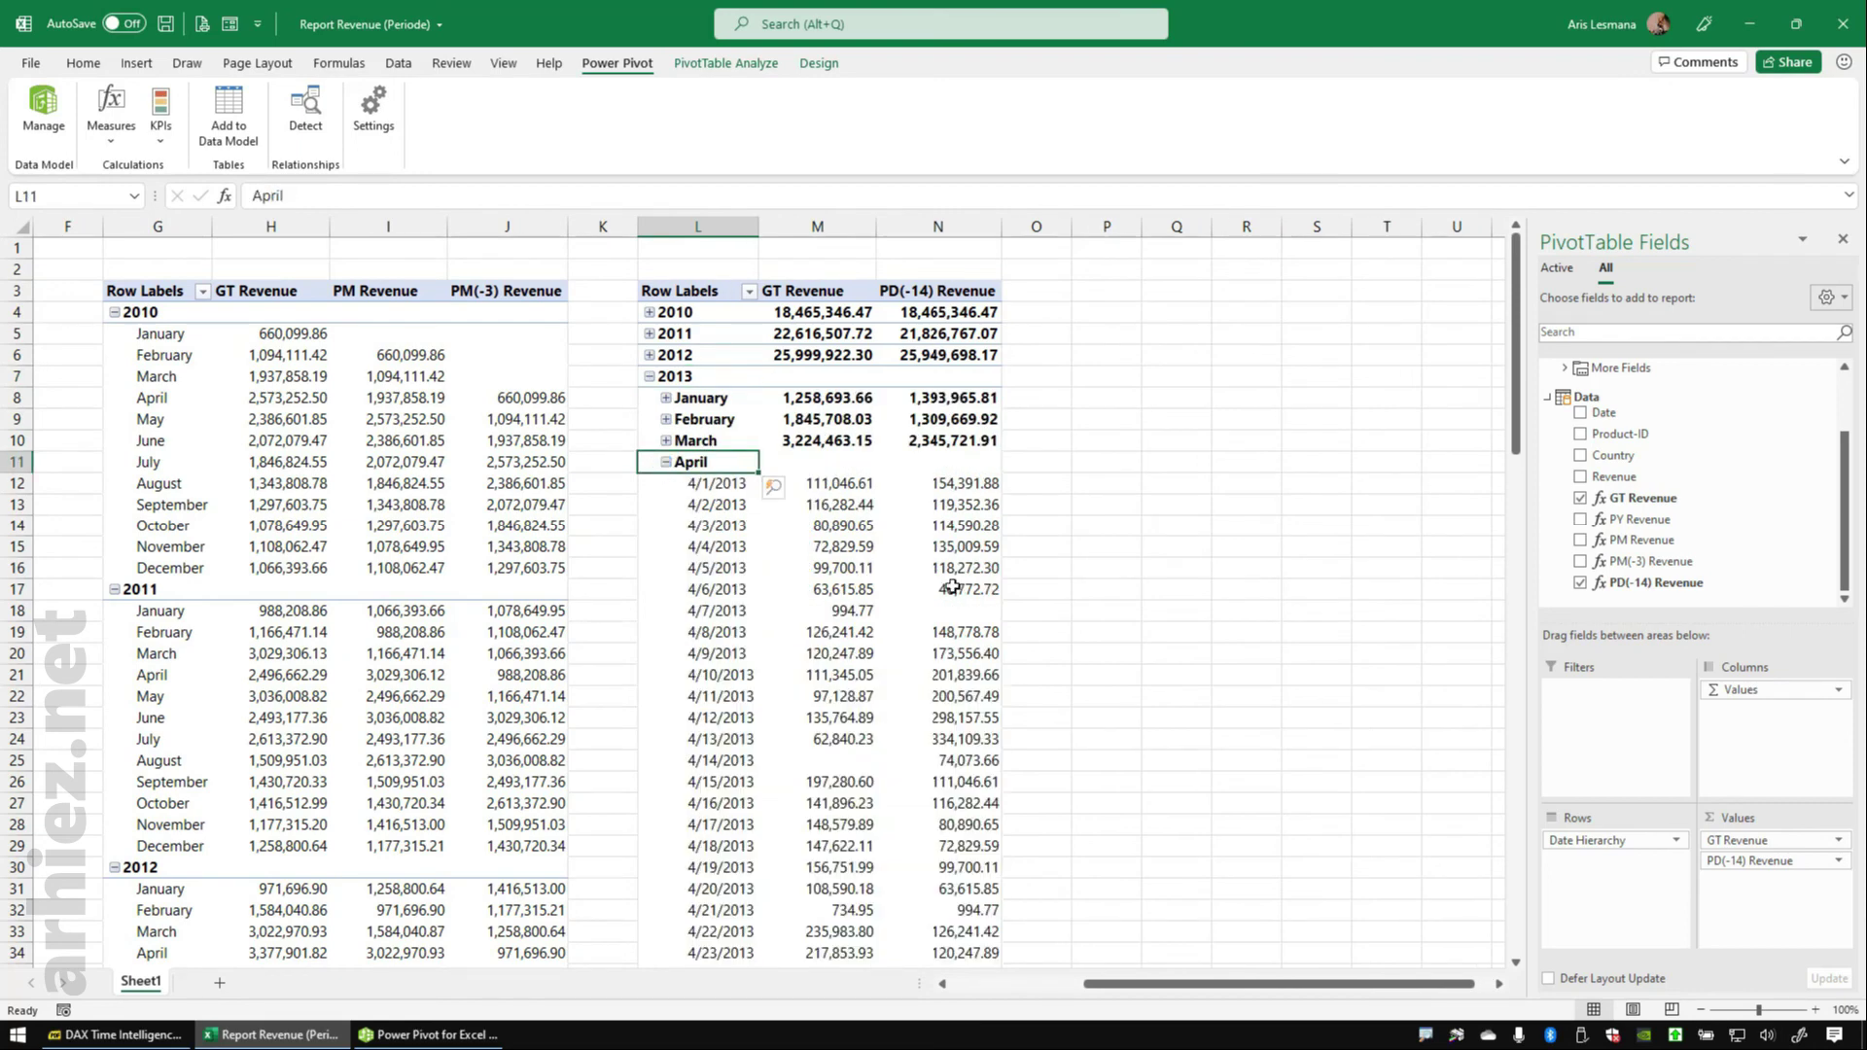
- Compare the PD(-14) Revenue on 4/15/2013 with the GT Revenue on 4/1/2013, marking both on the zoomed PivotTable
scroll(938, 690, "down", 2)
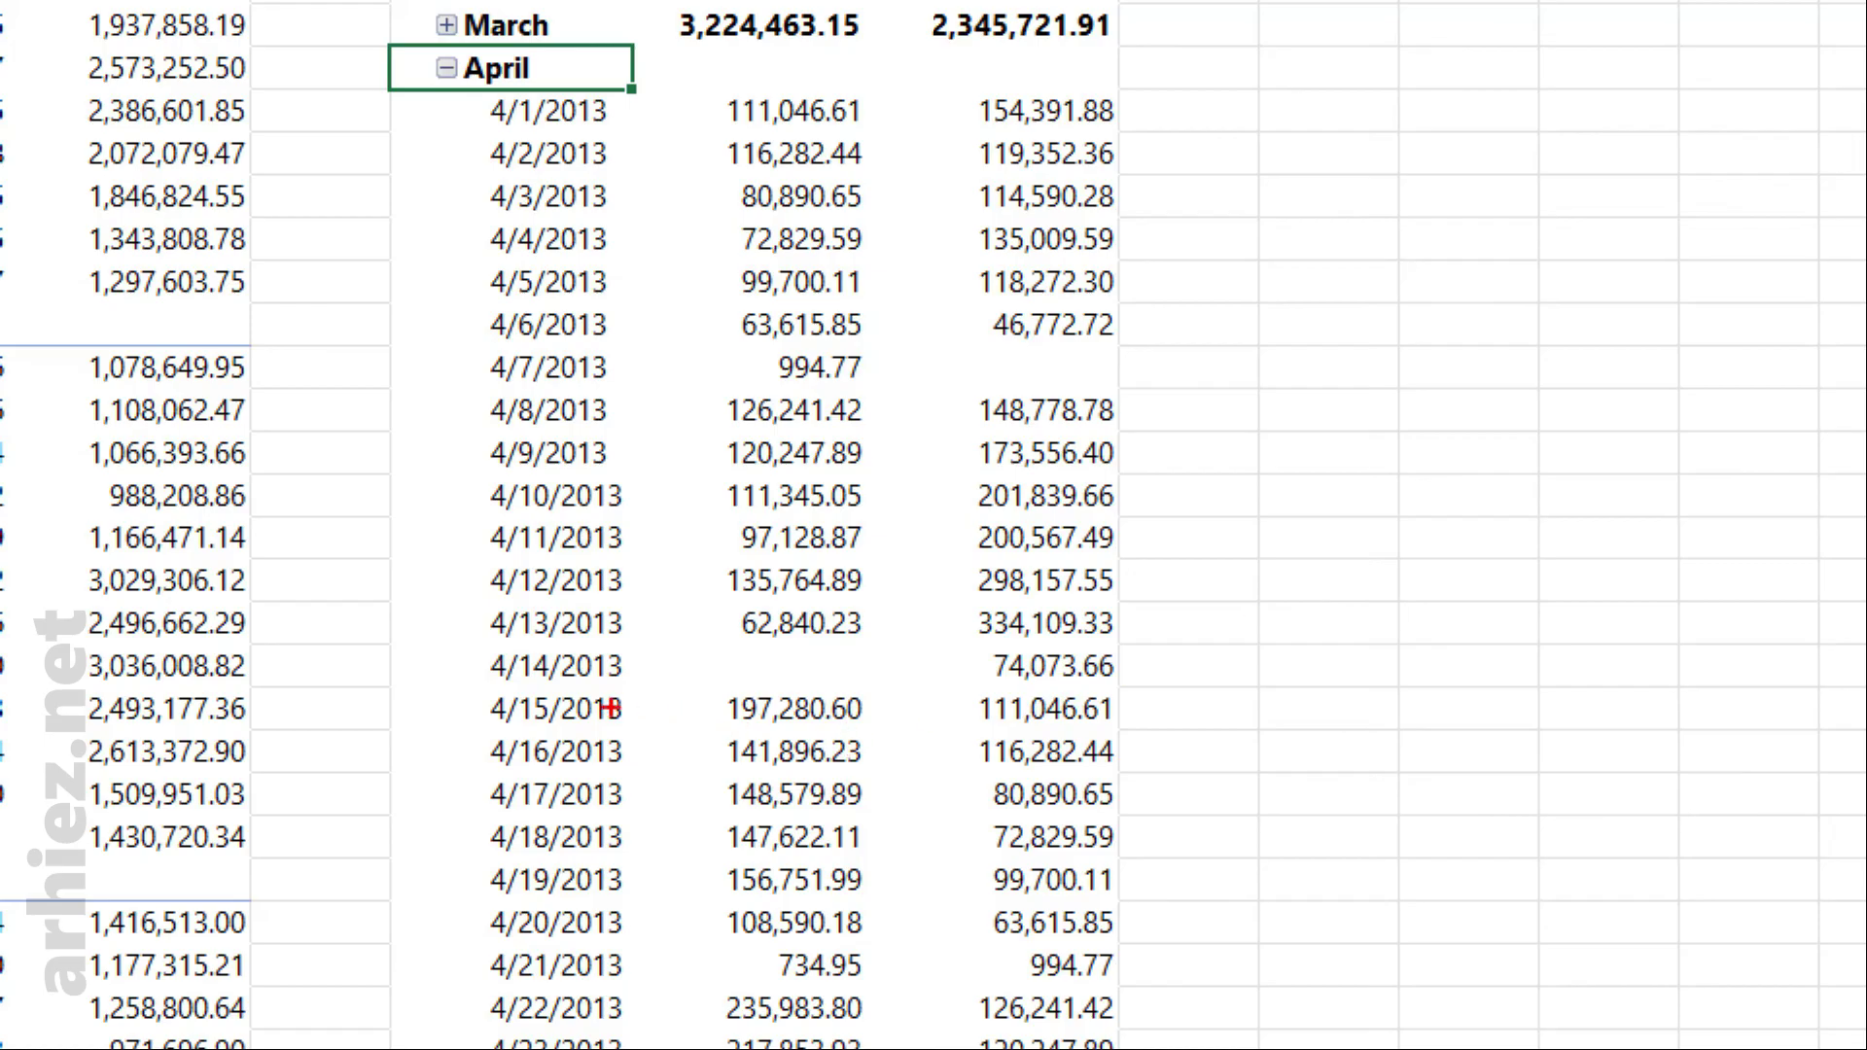
left_click_drag(476, 693, 659, 728)
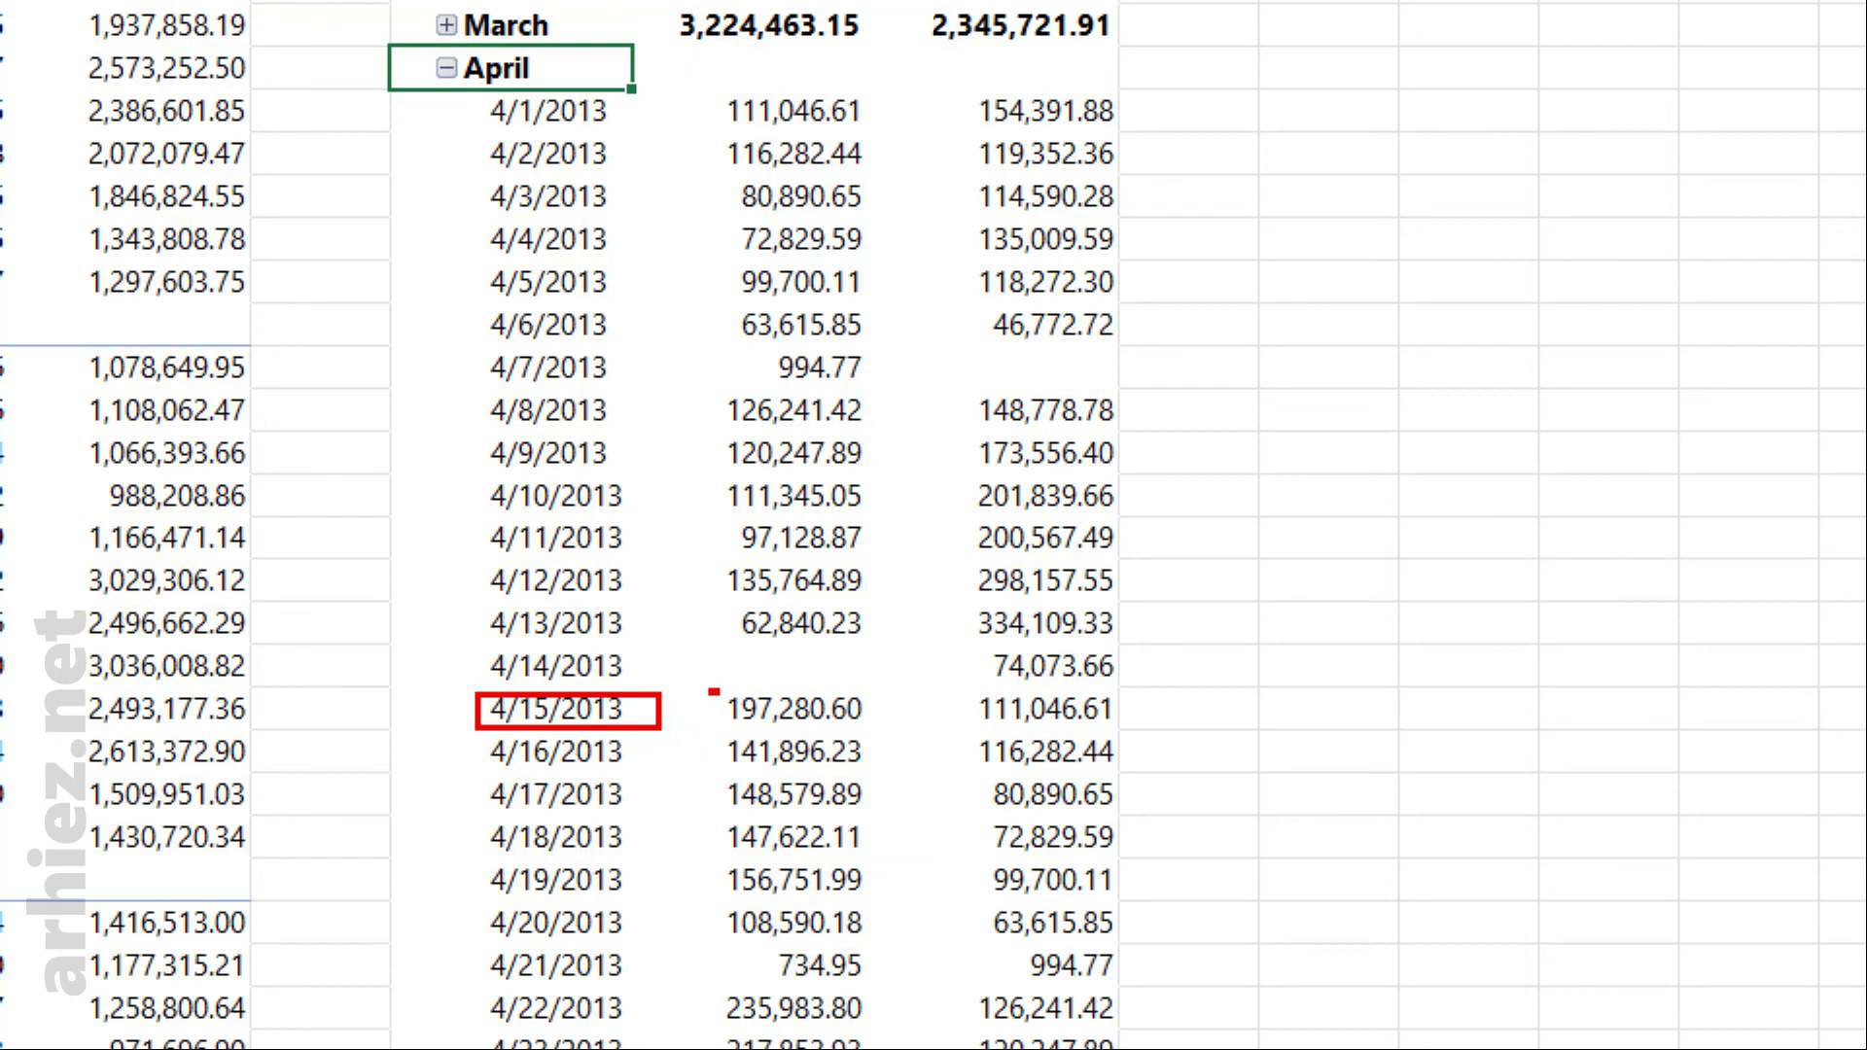
left_click_drag(709, 690, 880, 732)
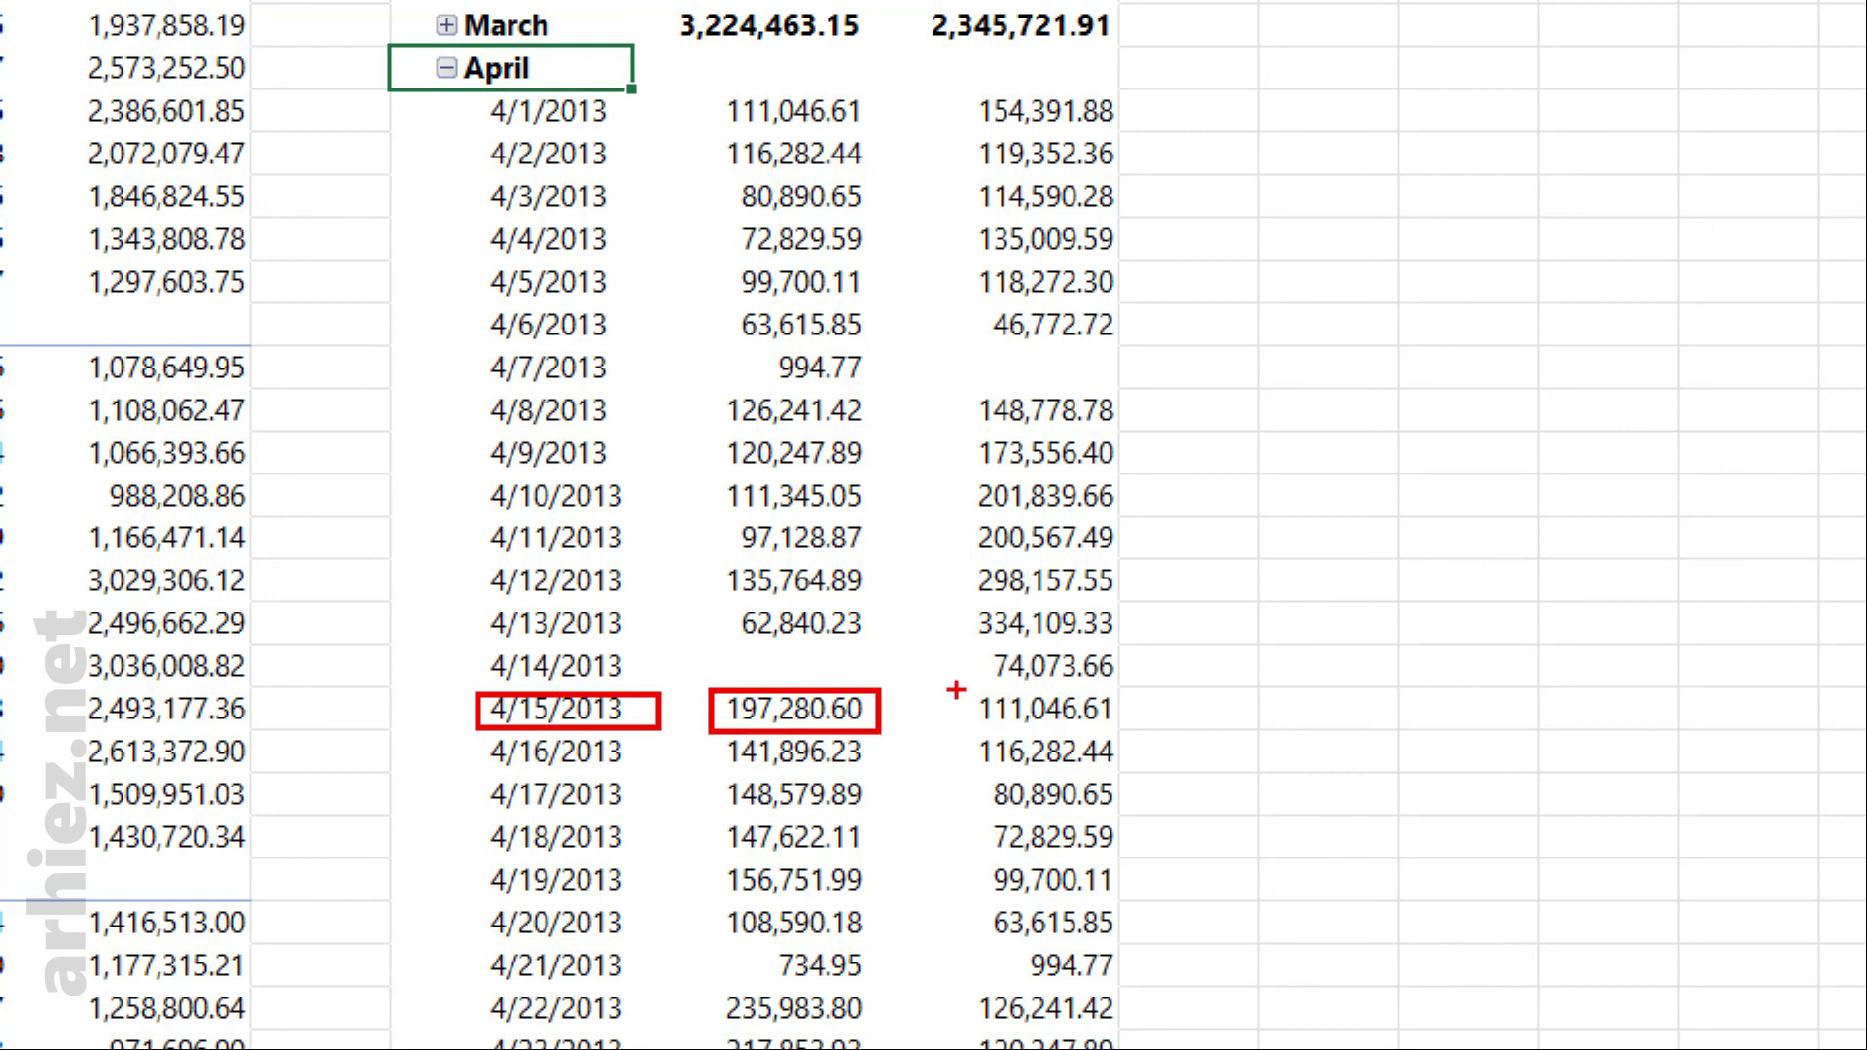
left_click_drag(956, 688, 1133, 734)
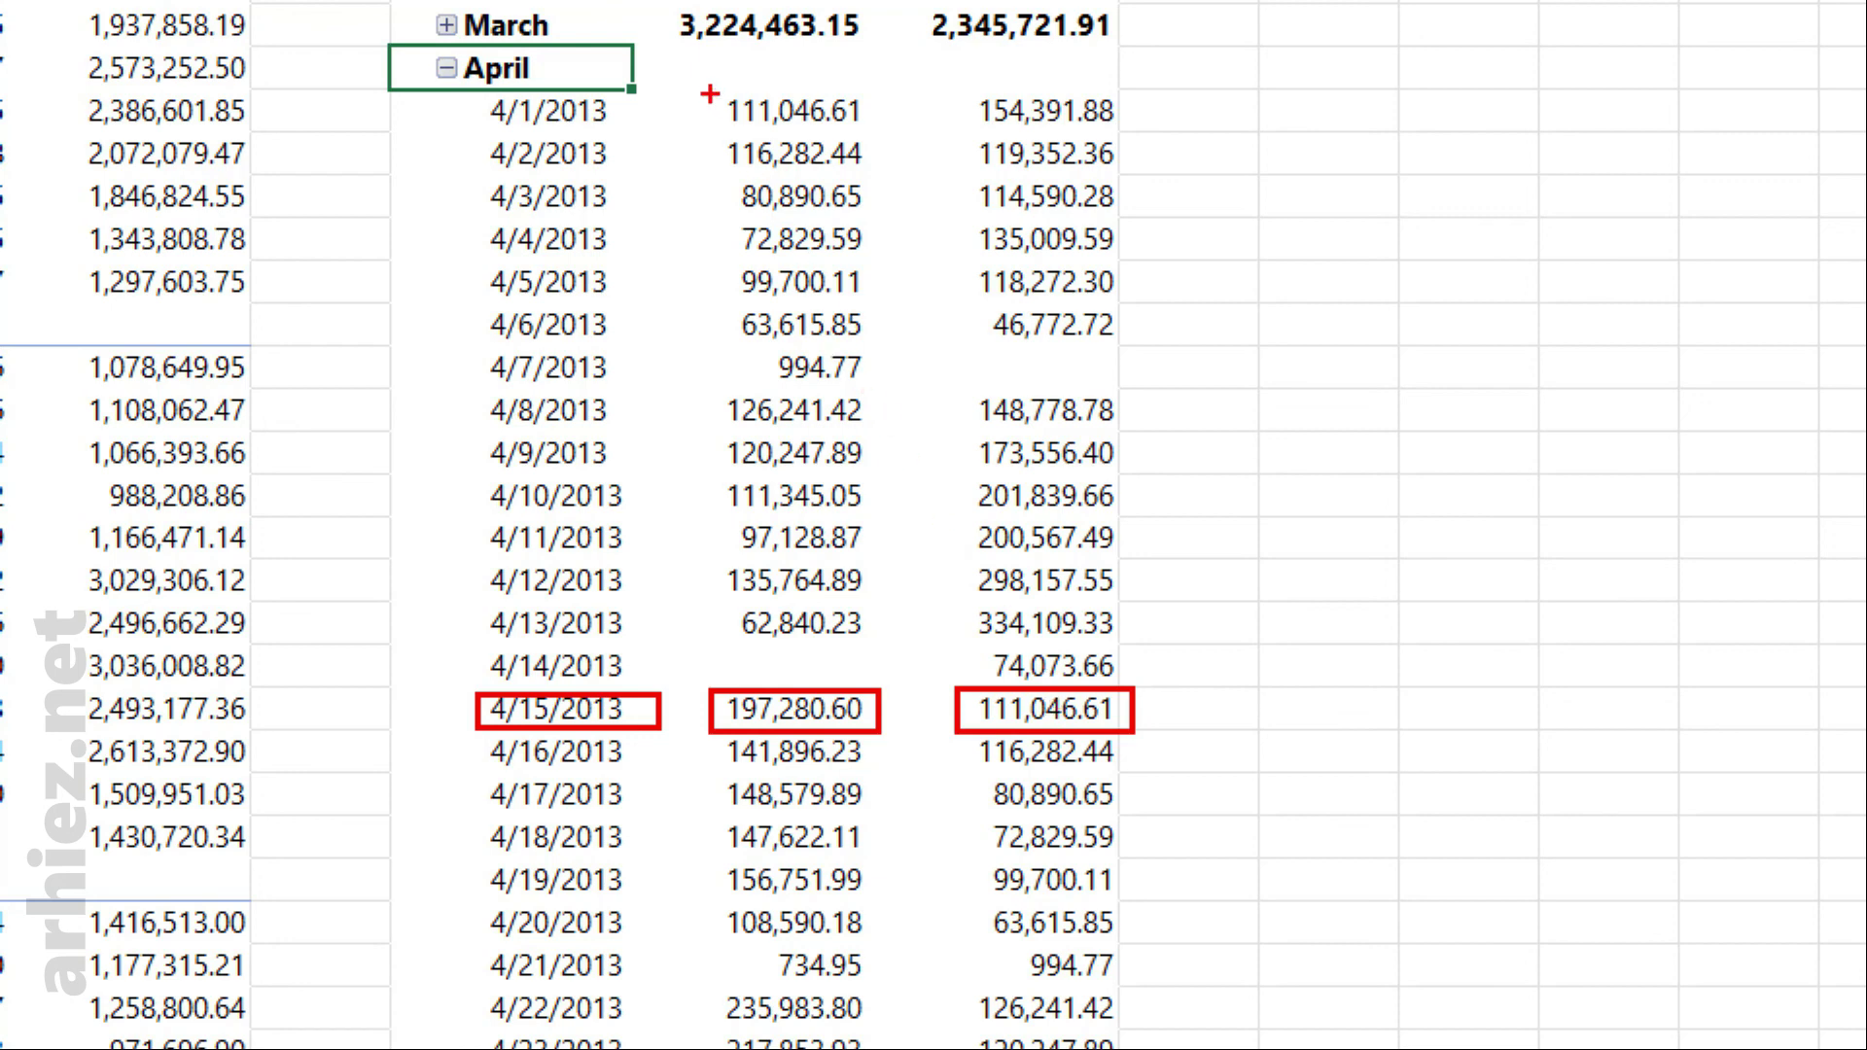
left_click_drag(703, 82, 881, 140)
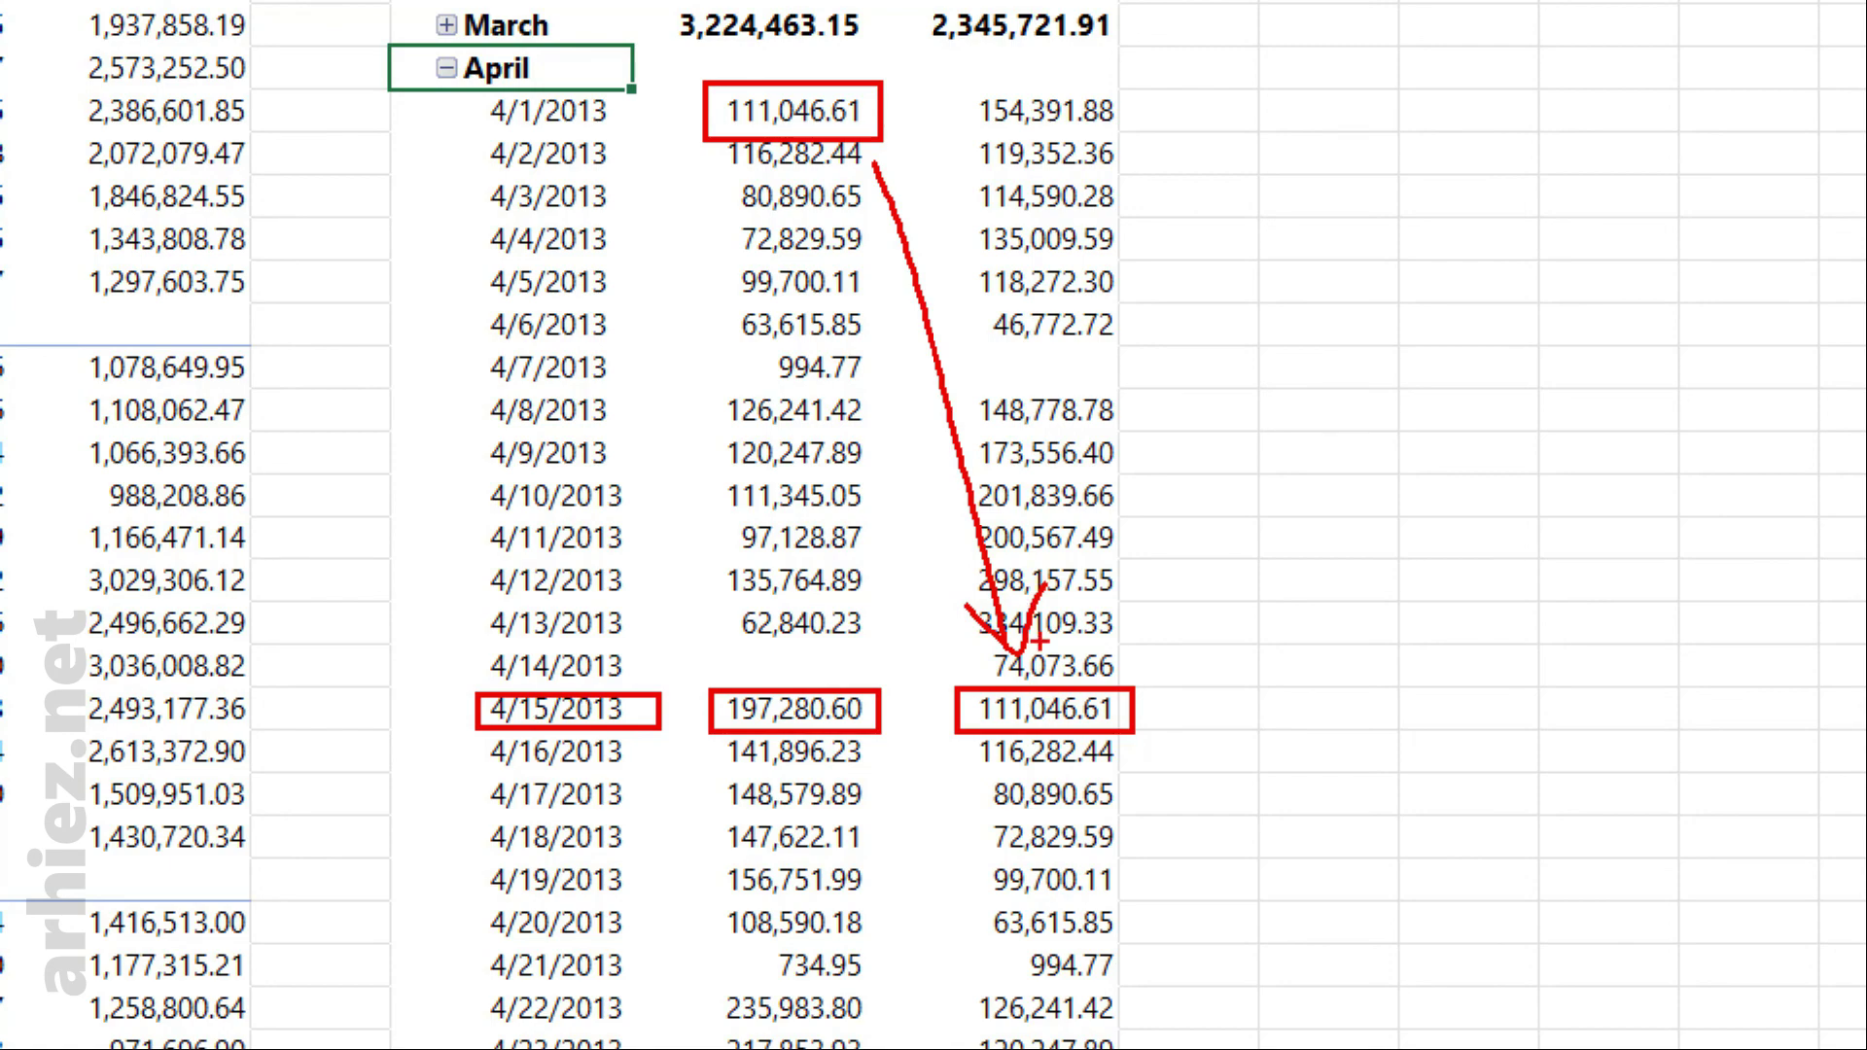
scroll(1203, 700, "up", 2)
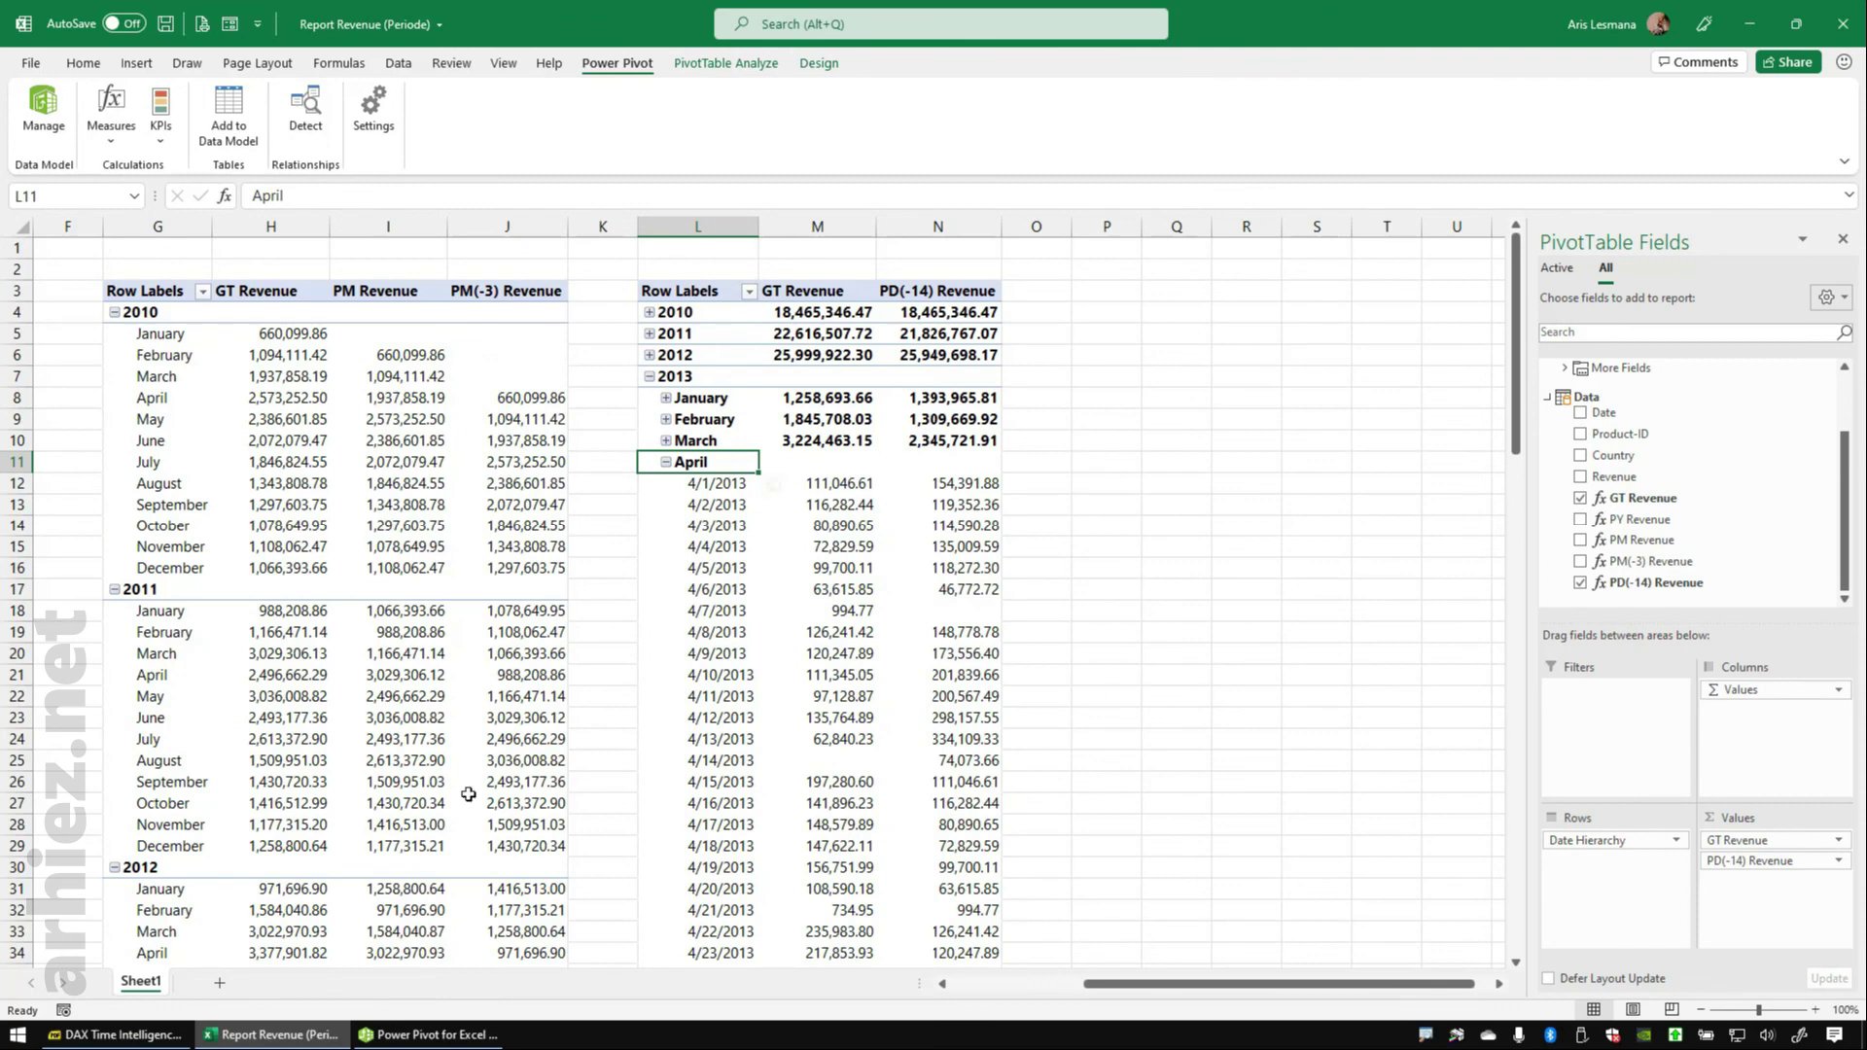
- Switch to the DAX Time Intelligence PDF to review the SAMEPERIODLASTYEAR, PARALLELPERIOD and DATEADD notes, and return to the Excel workbook
left_click(122, 1034)
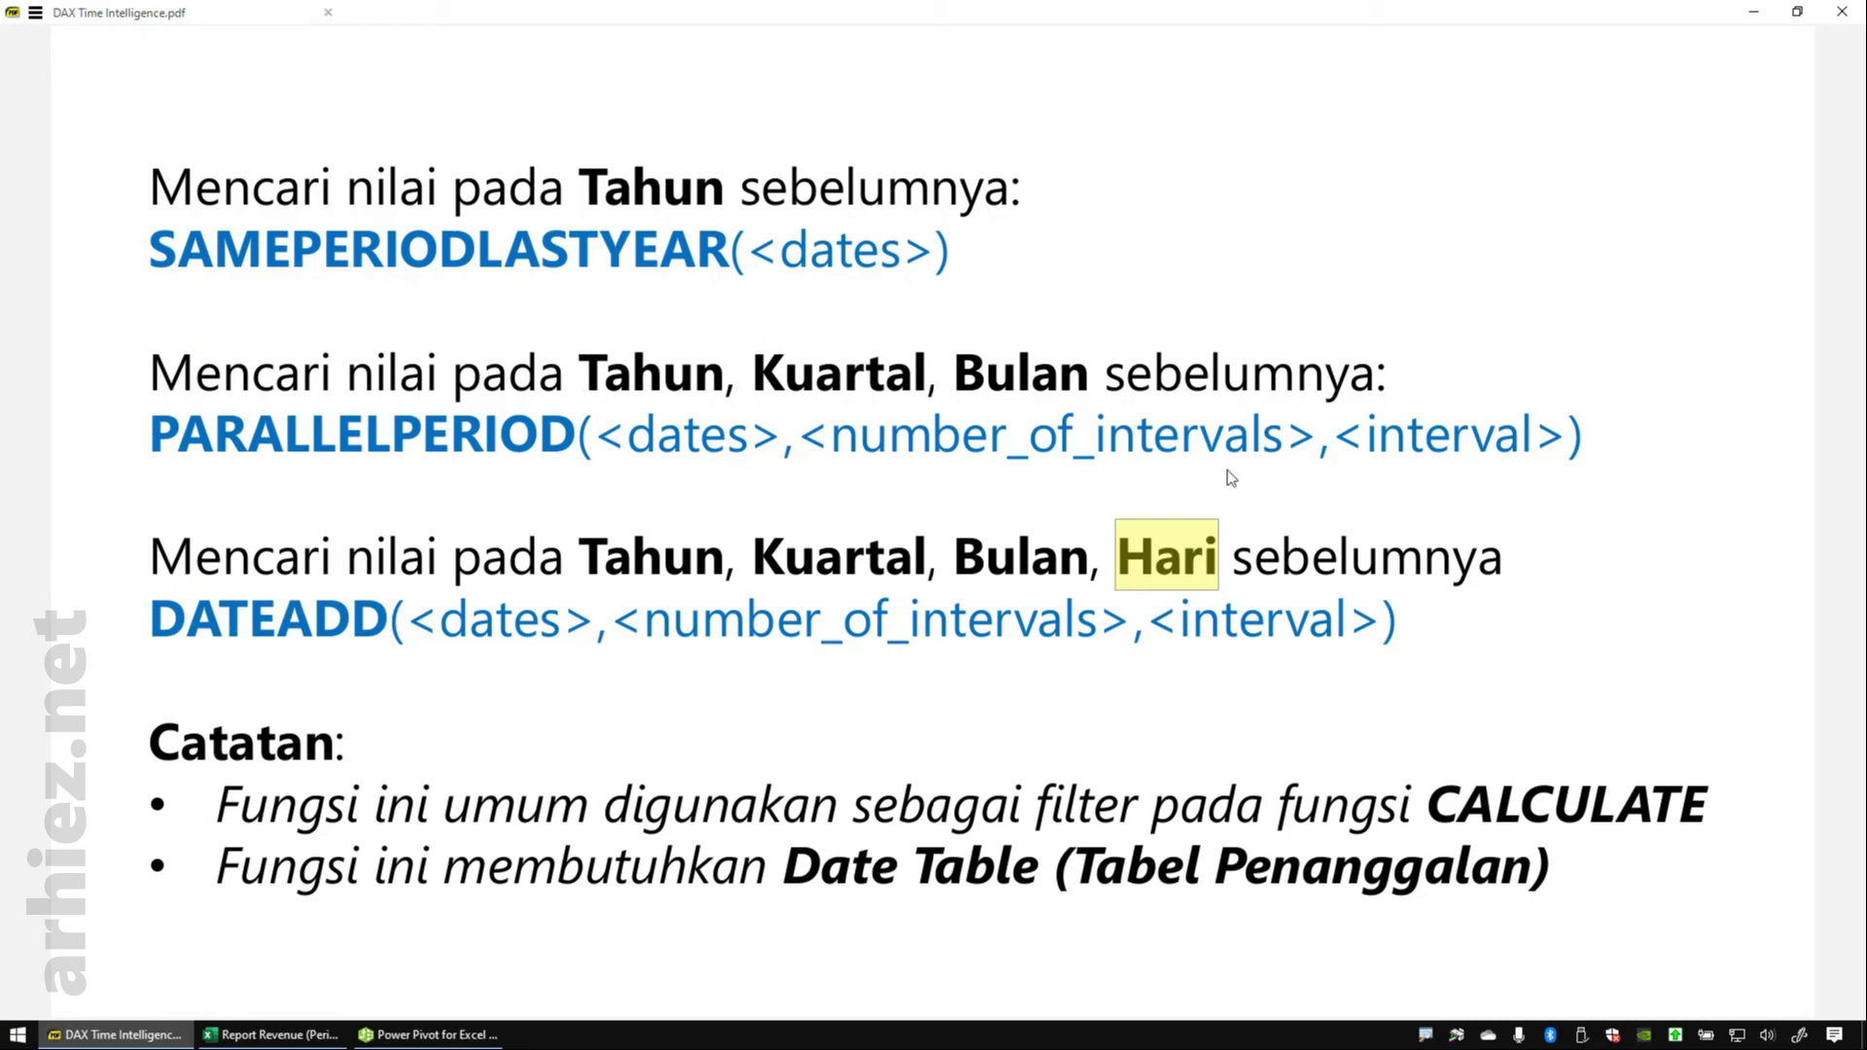
left_click(1753, 14)
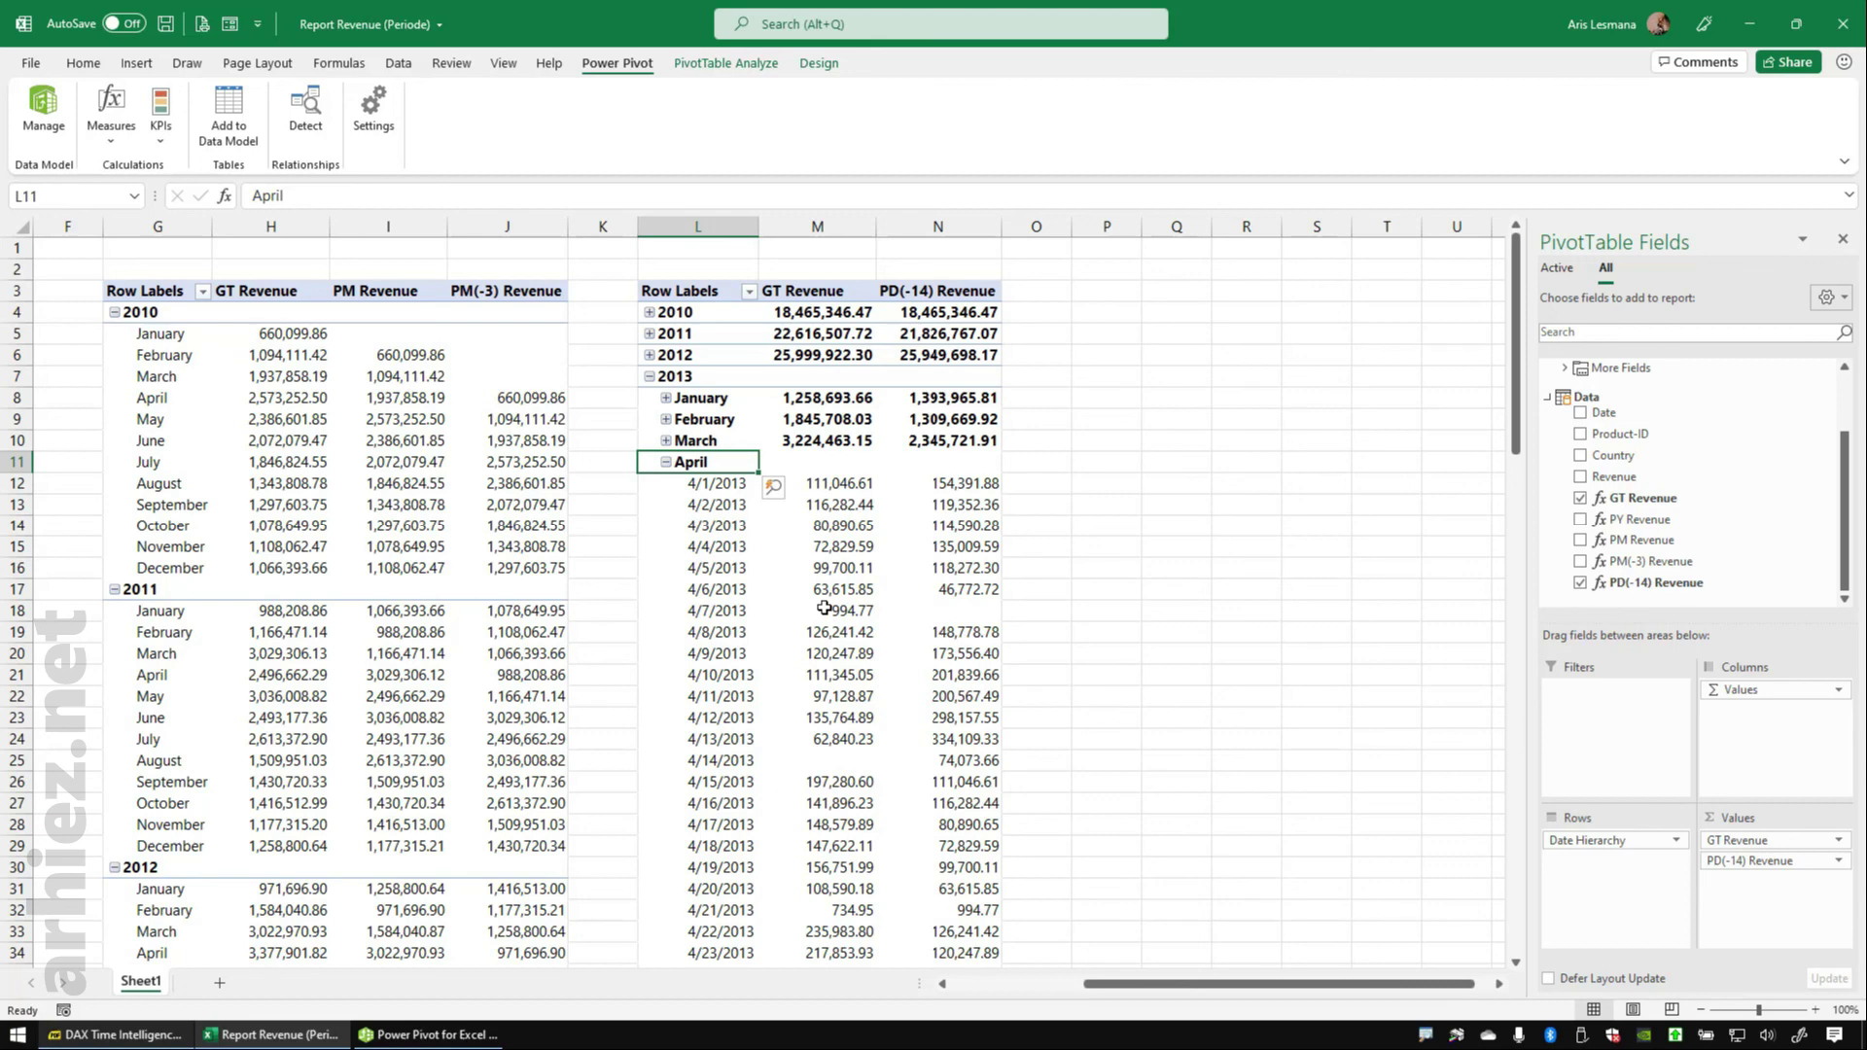
mouse_move(824, 609)
mouse_move(879, 623)
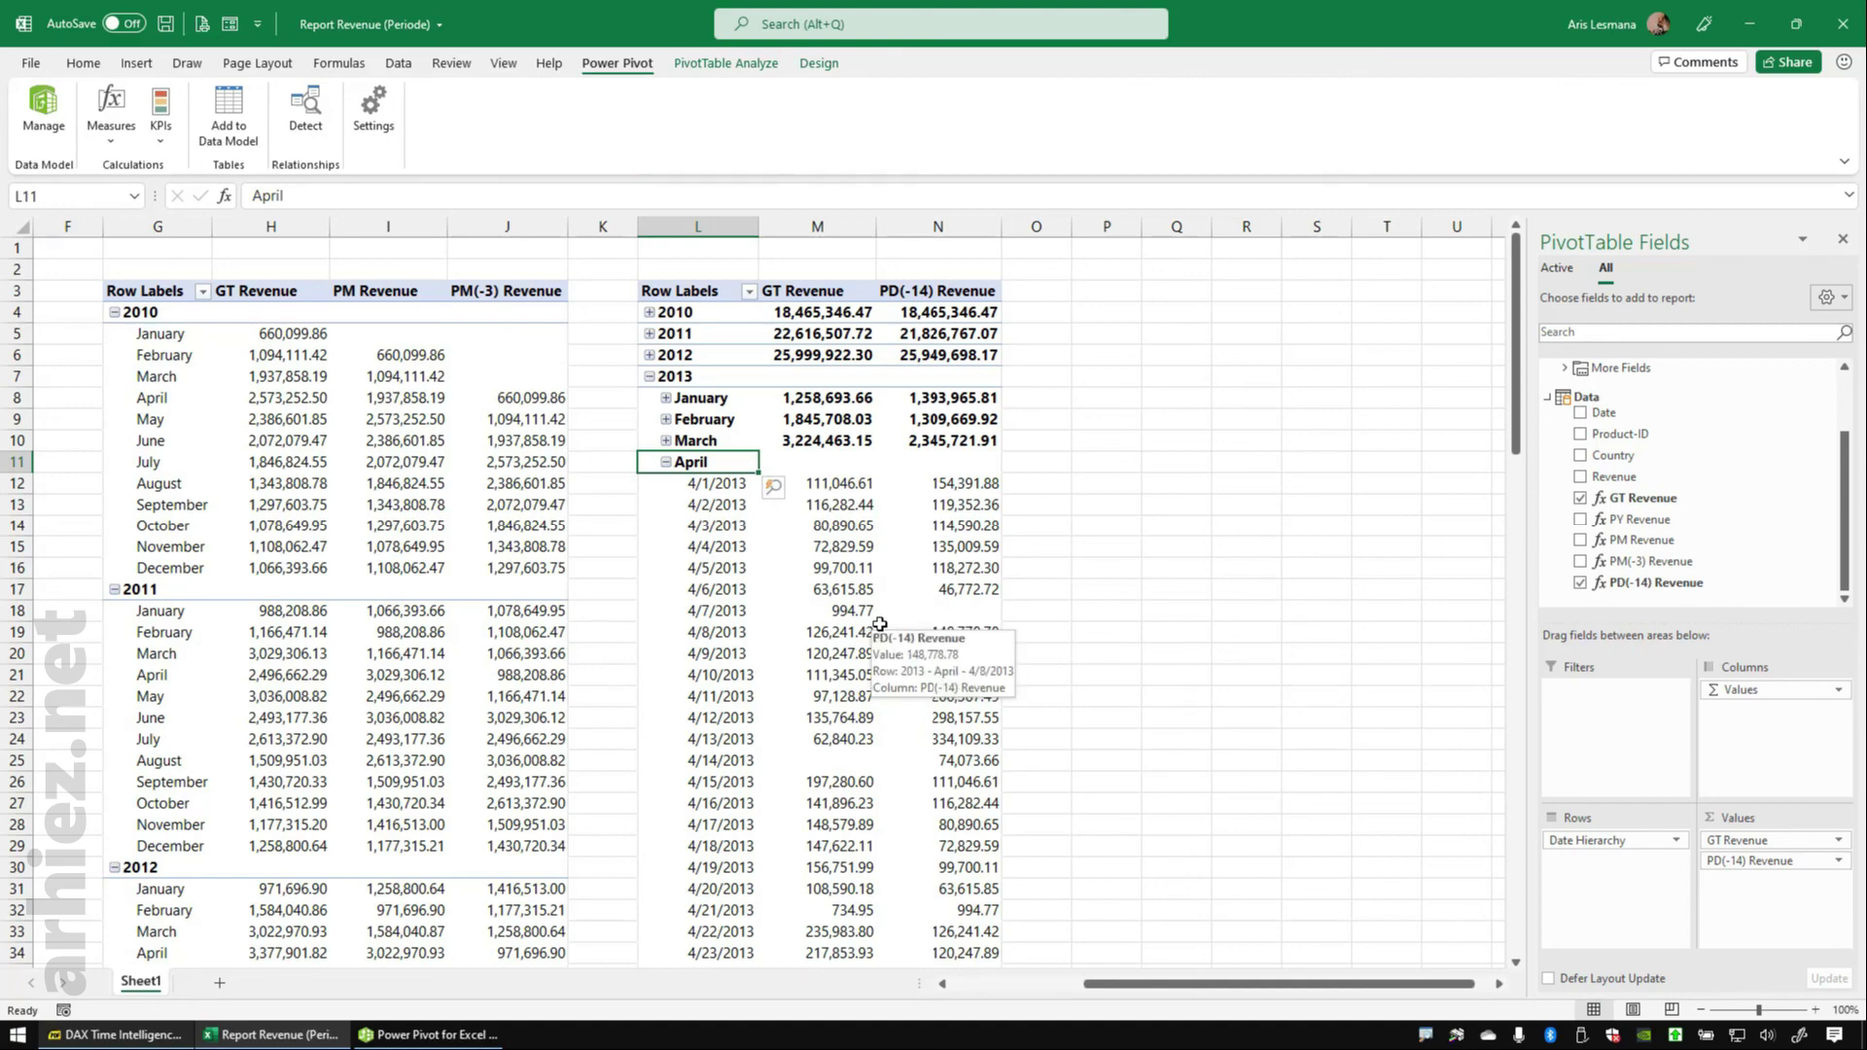